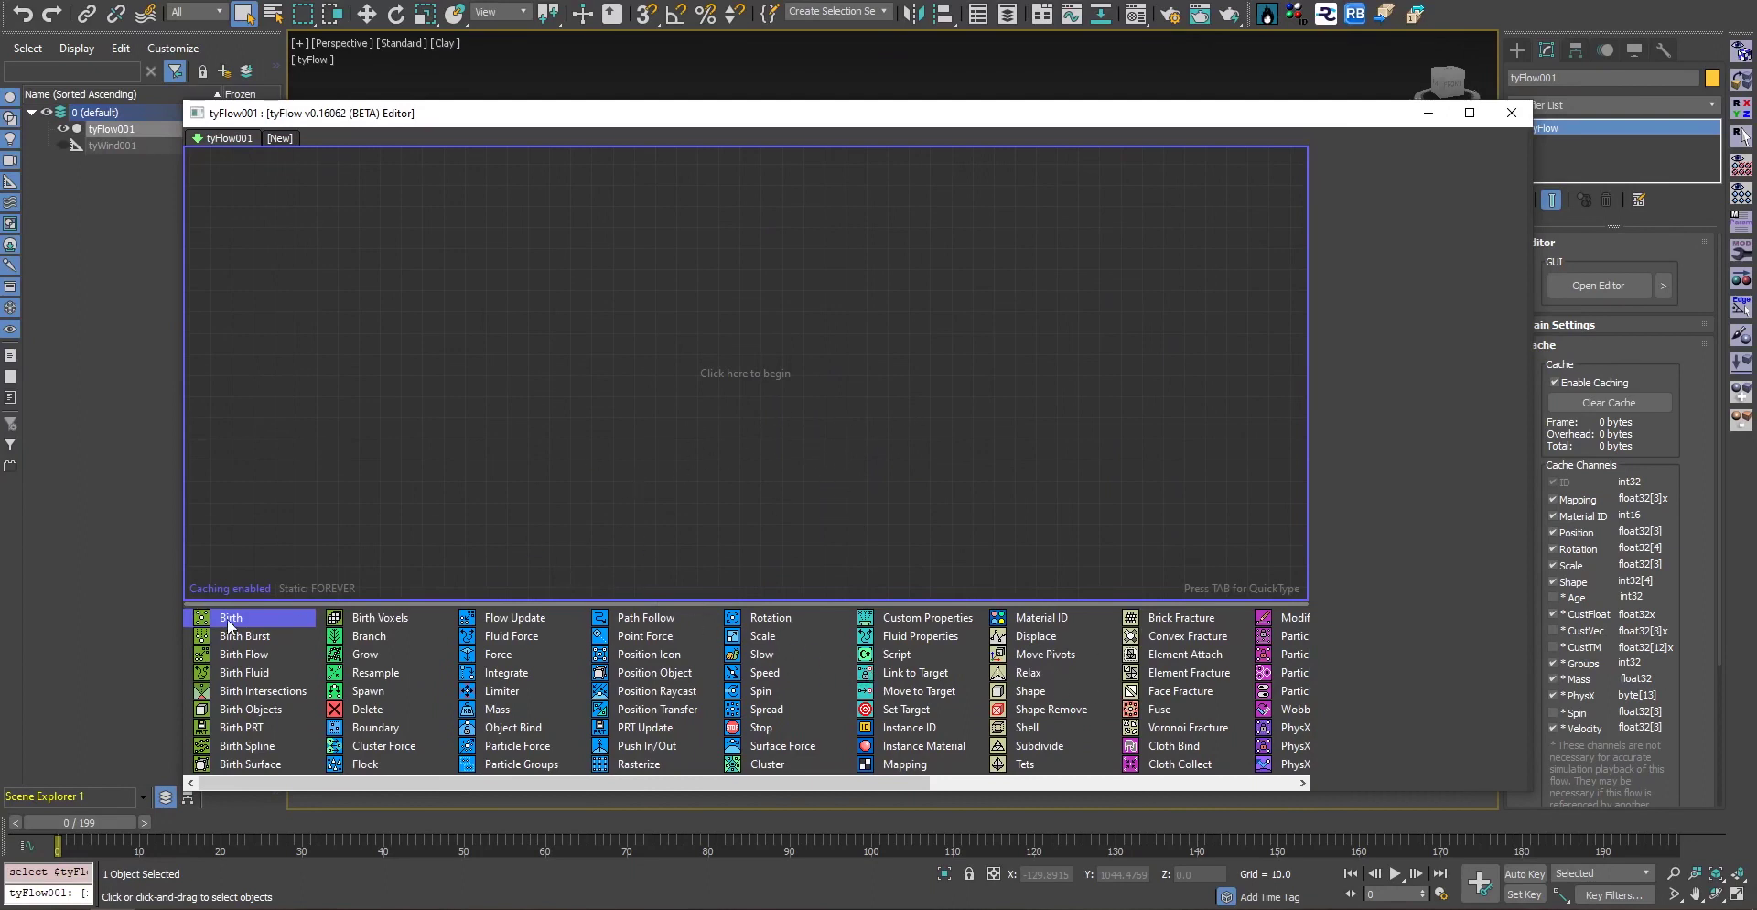
Create a new particle event in the empty flow with a Birth operator
left_click_drag(227, 618, 239, 281)
left_click_drag(363, 227, 362, 229)
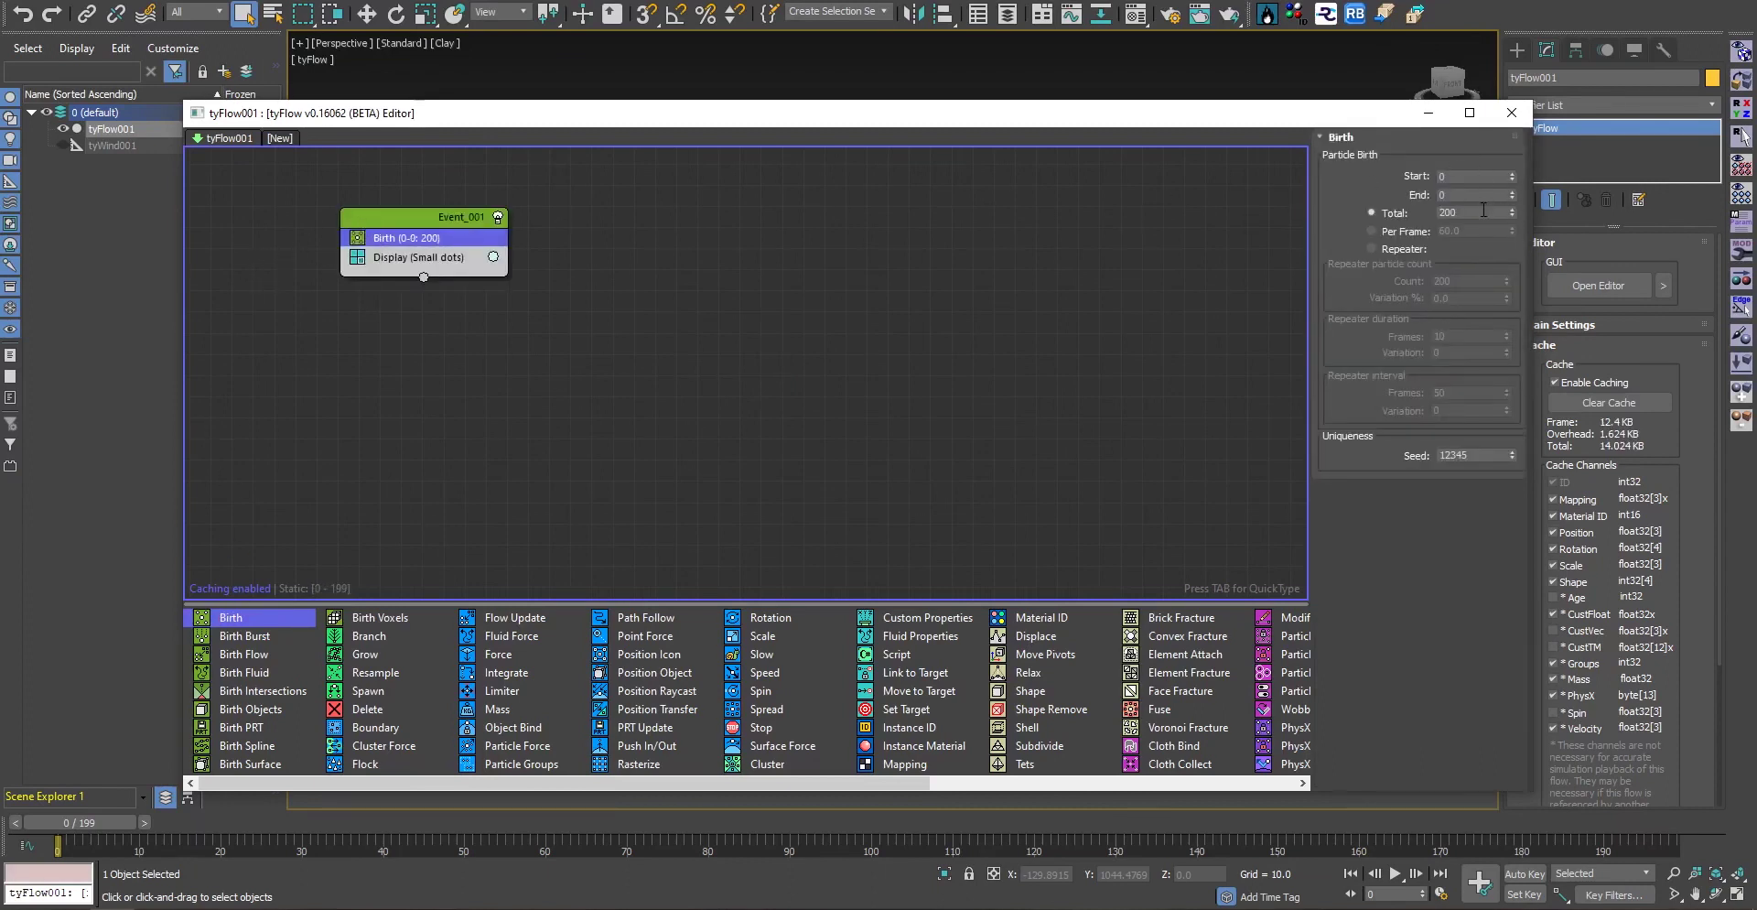
left_click_drag(1322, 115, 632, 200)
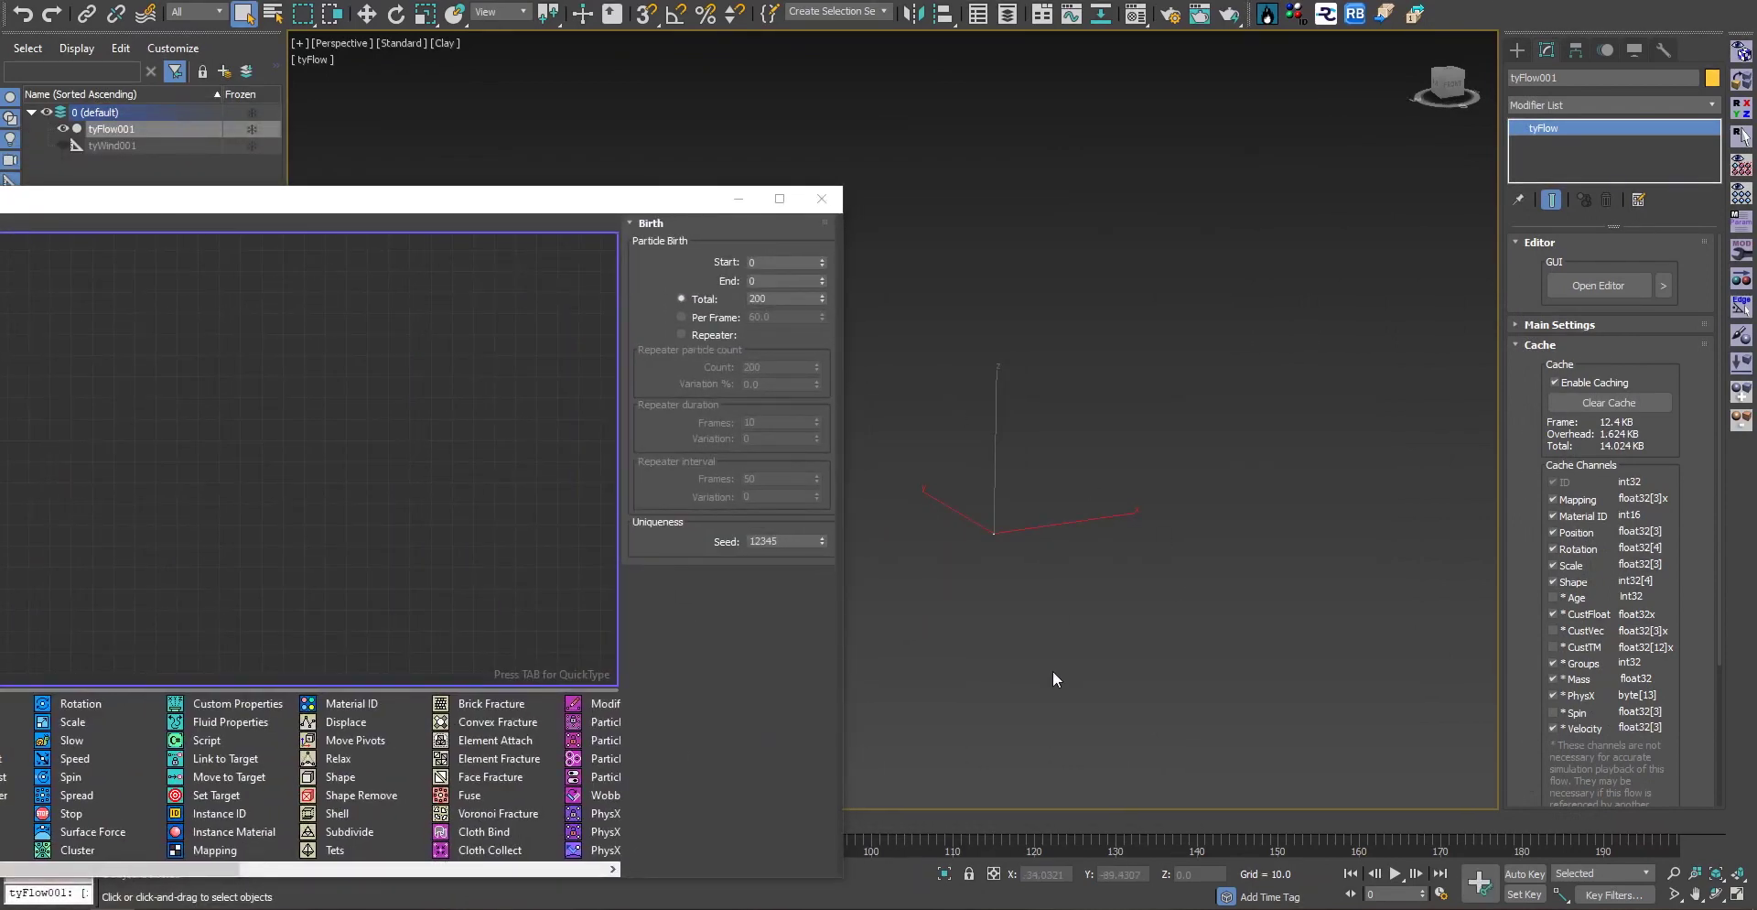
left_click_drag(674, 201, 912, 203)
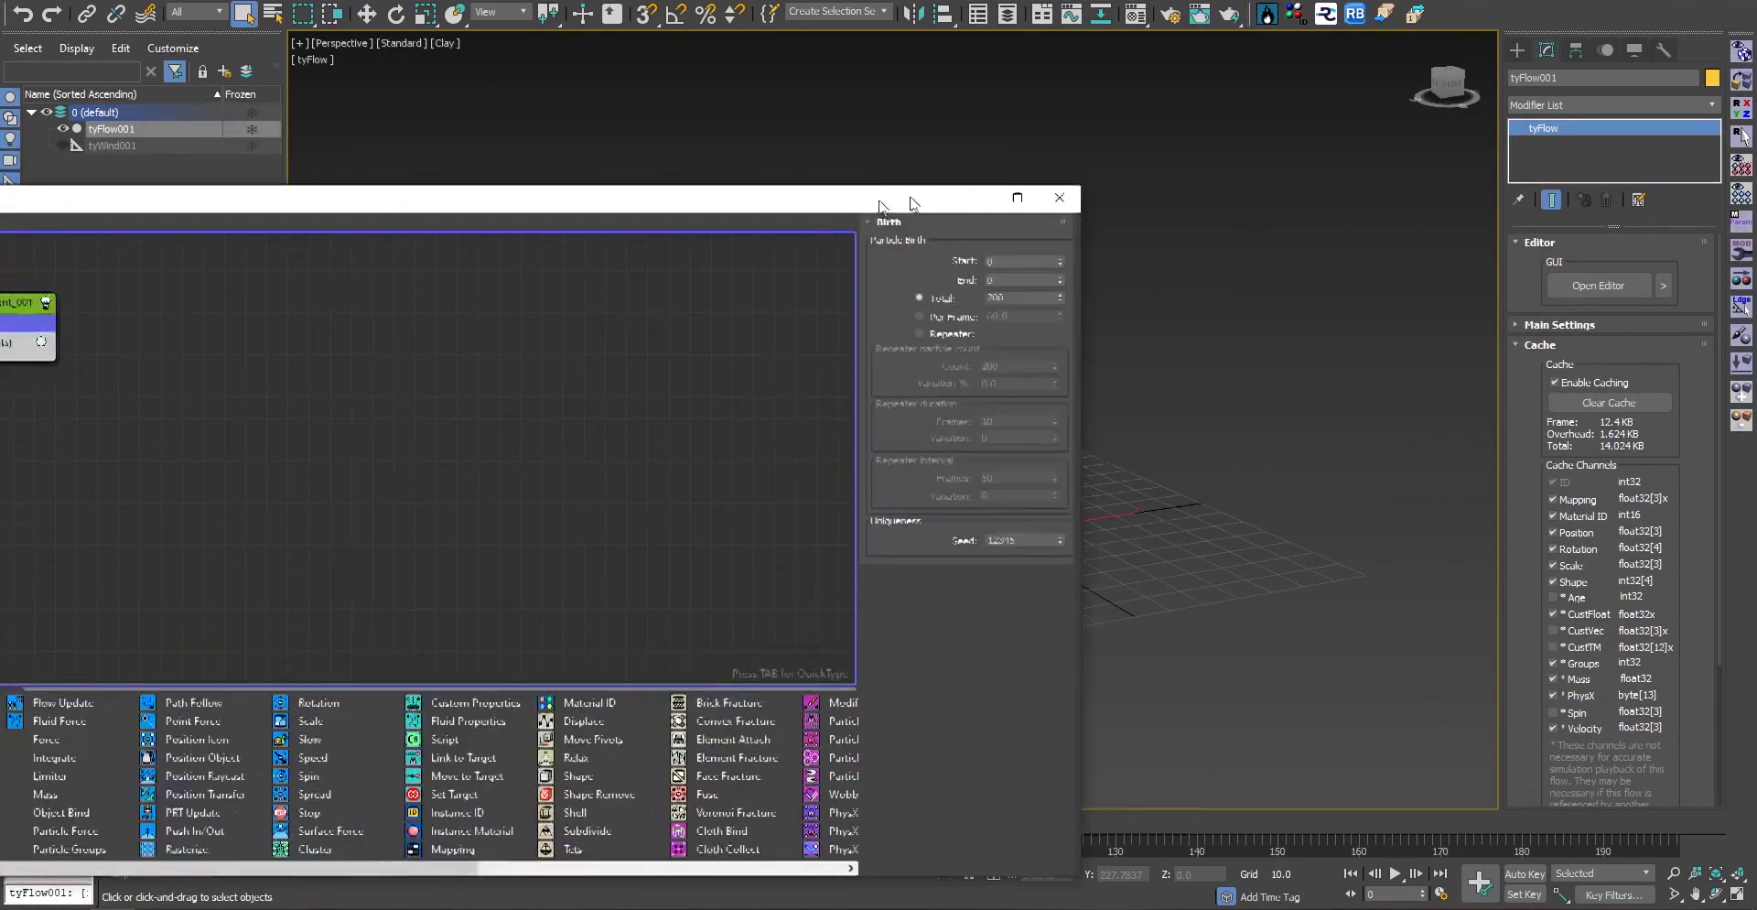
double_click(912, 204)
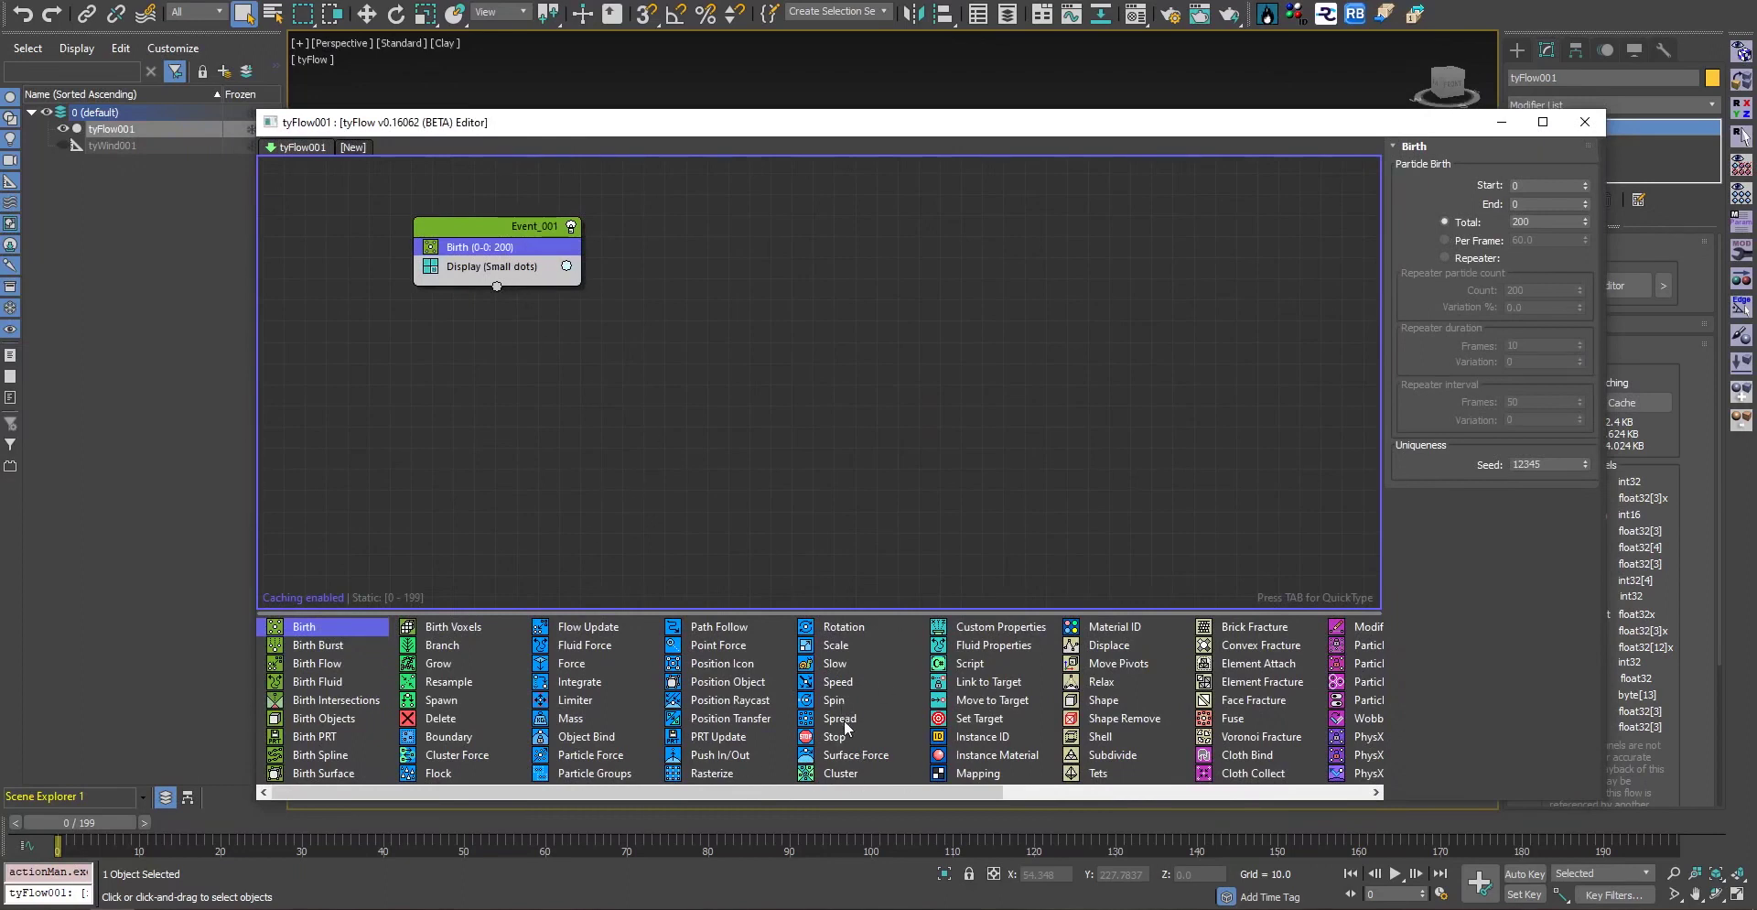
Add a Spread operator below Birth and set its random spread to ±30 on X, Y and Z
left_click_drag(838, 717, 839, 718)
left_click_drag(518, 273, 518, 274)
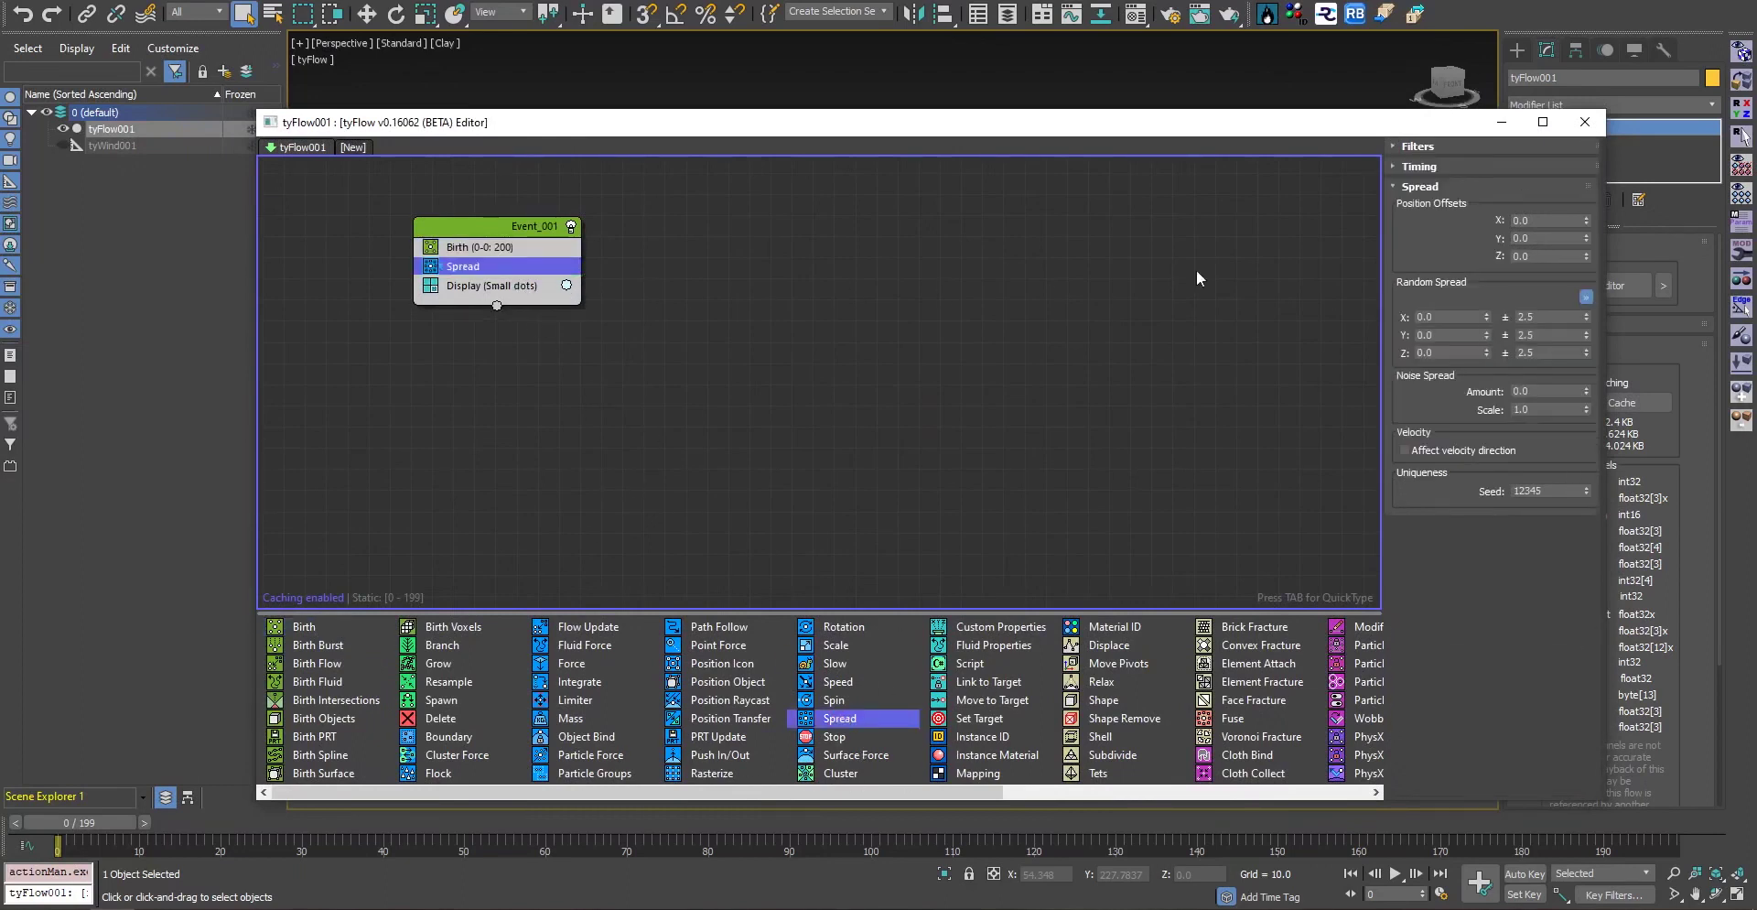
left_click_drag(1364, 124, 717, 129)
left_click(912, 317)
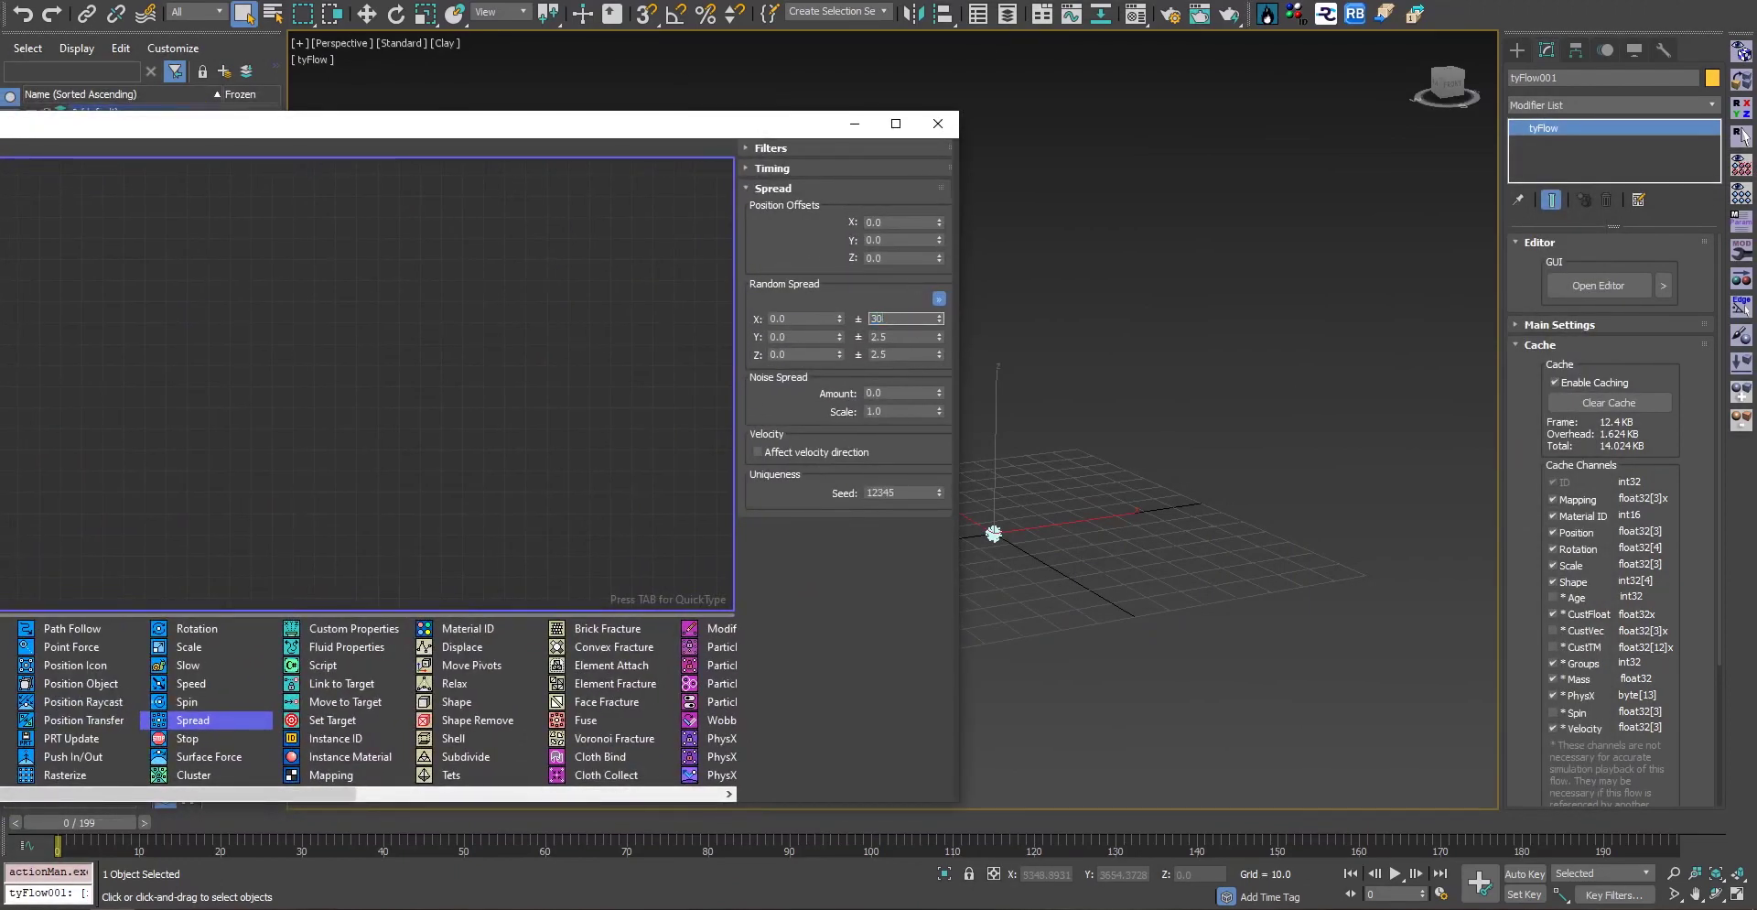
type("30")
key("Return")
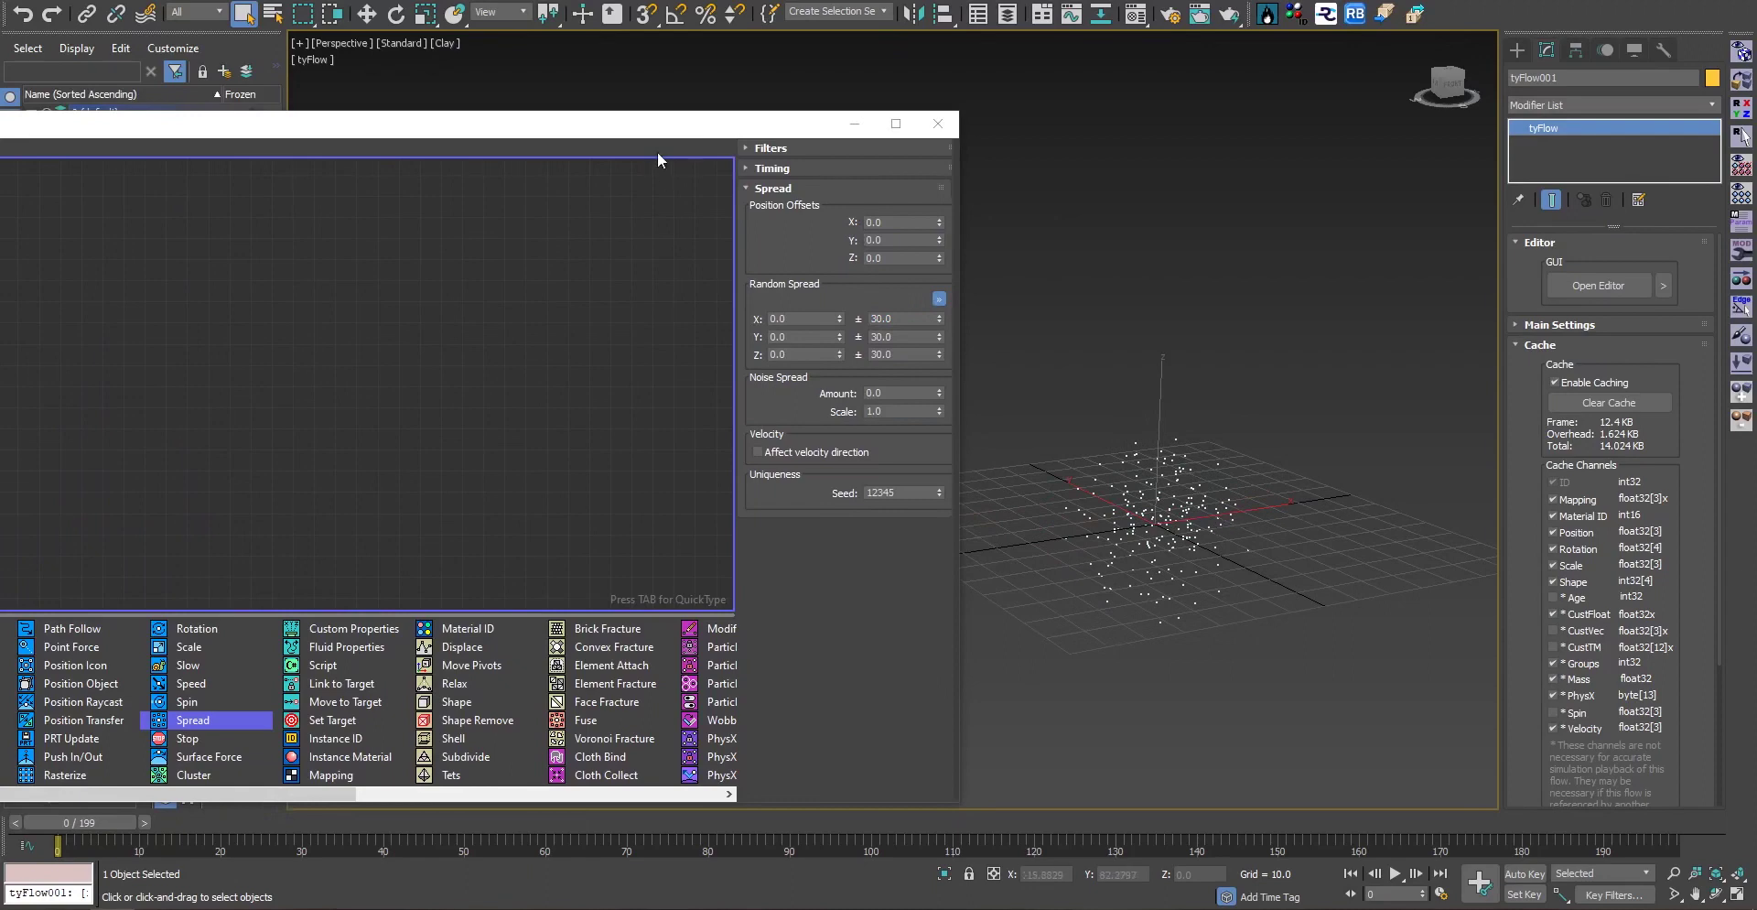
left_click_drag(657, 151, 1203, 165)
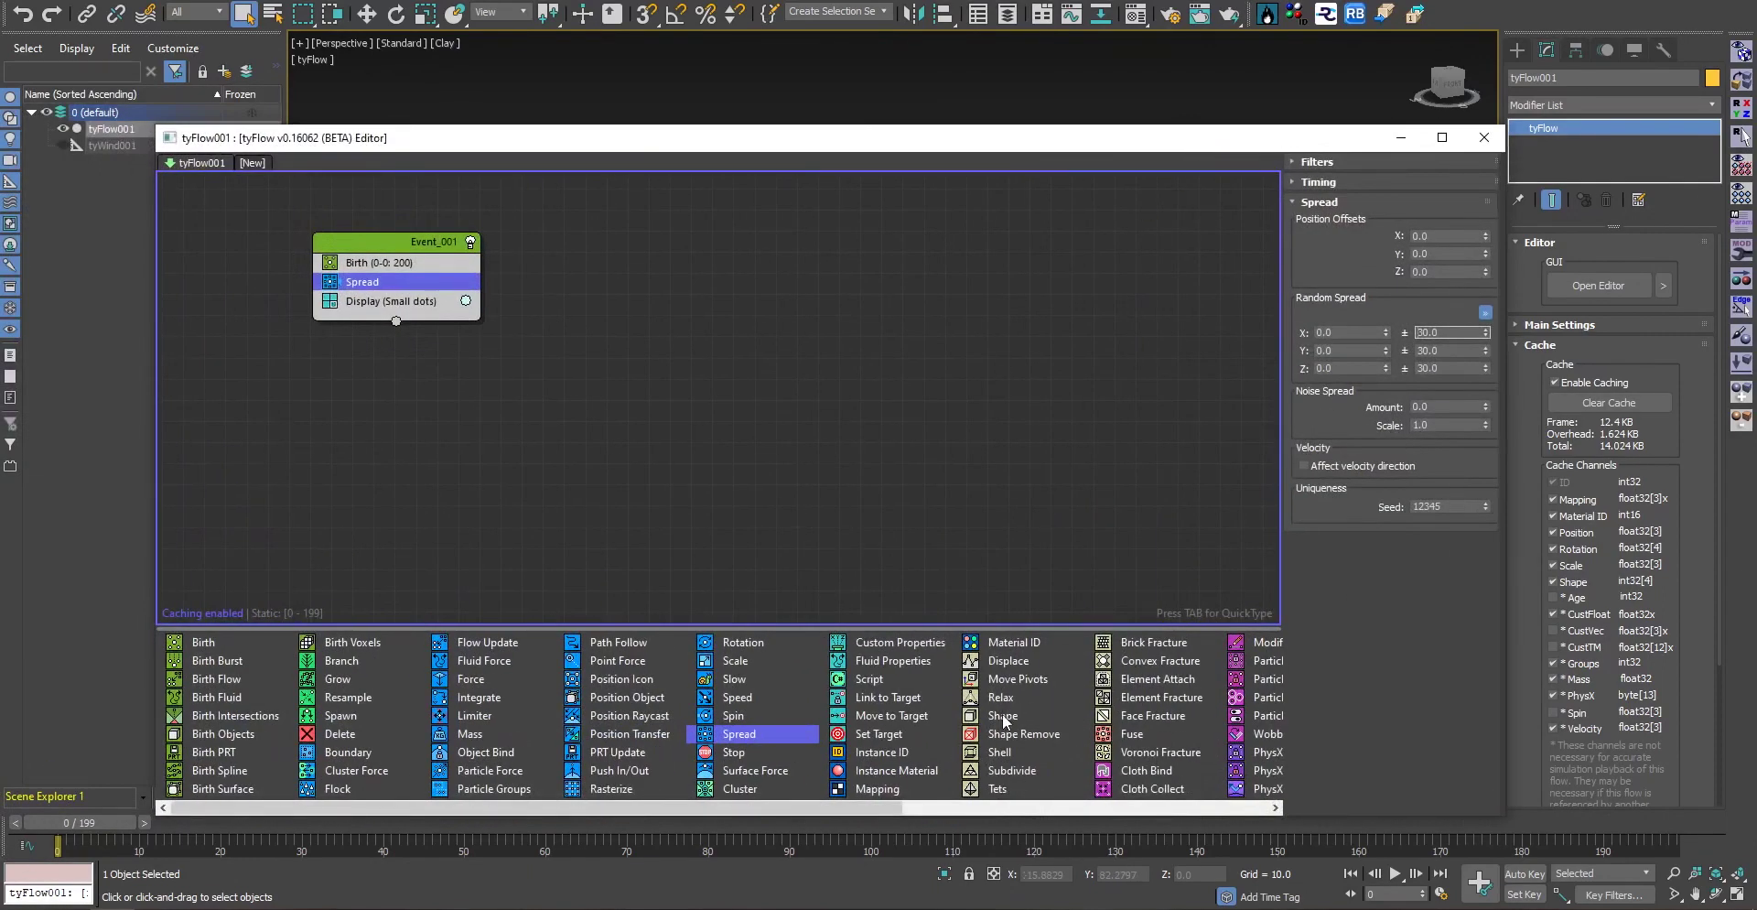
Add a Shape operator between Birth and Spread and set its 3D mesh type to Geosphere (LowRes)
left_click_drag(1004, 719, 421, 300)
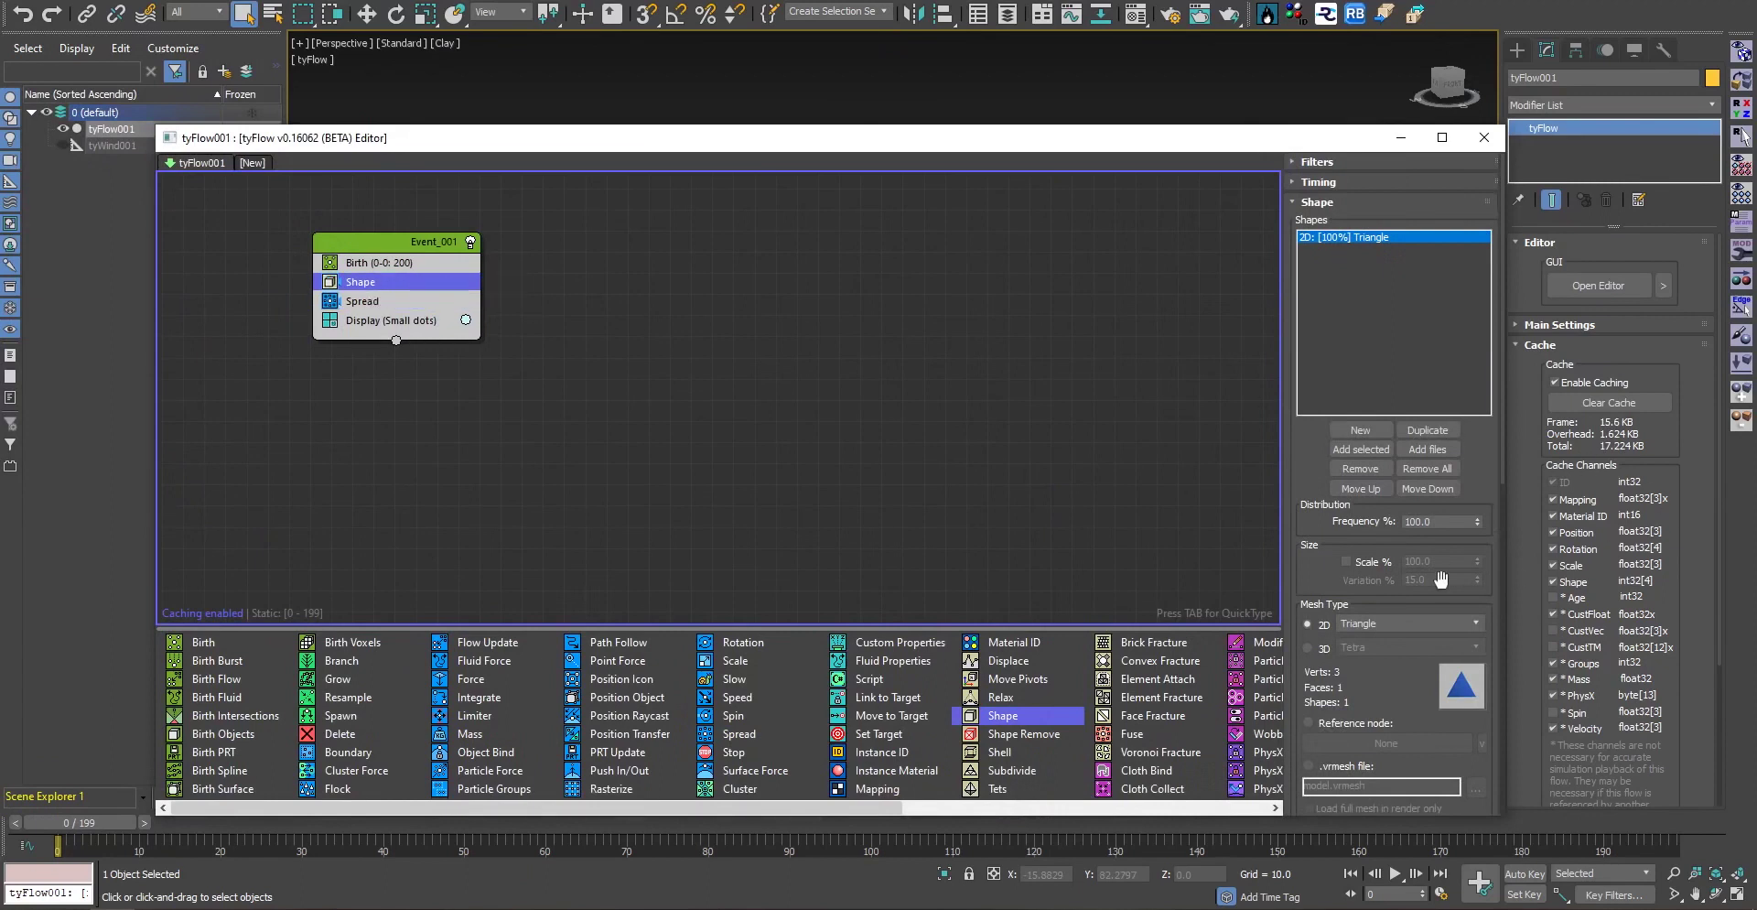
left_click(1319, 648)
left_click(1389, 644)
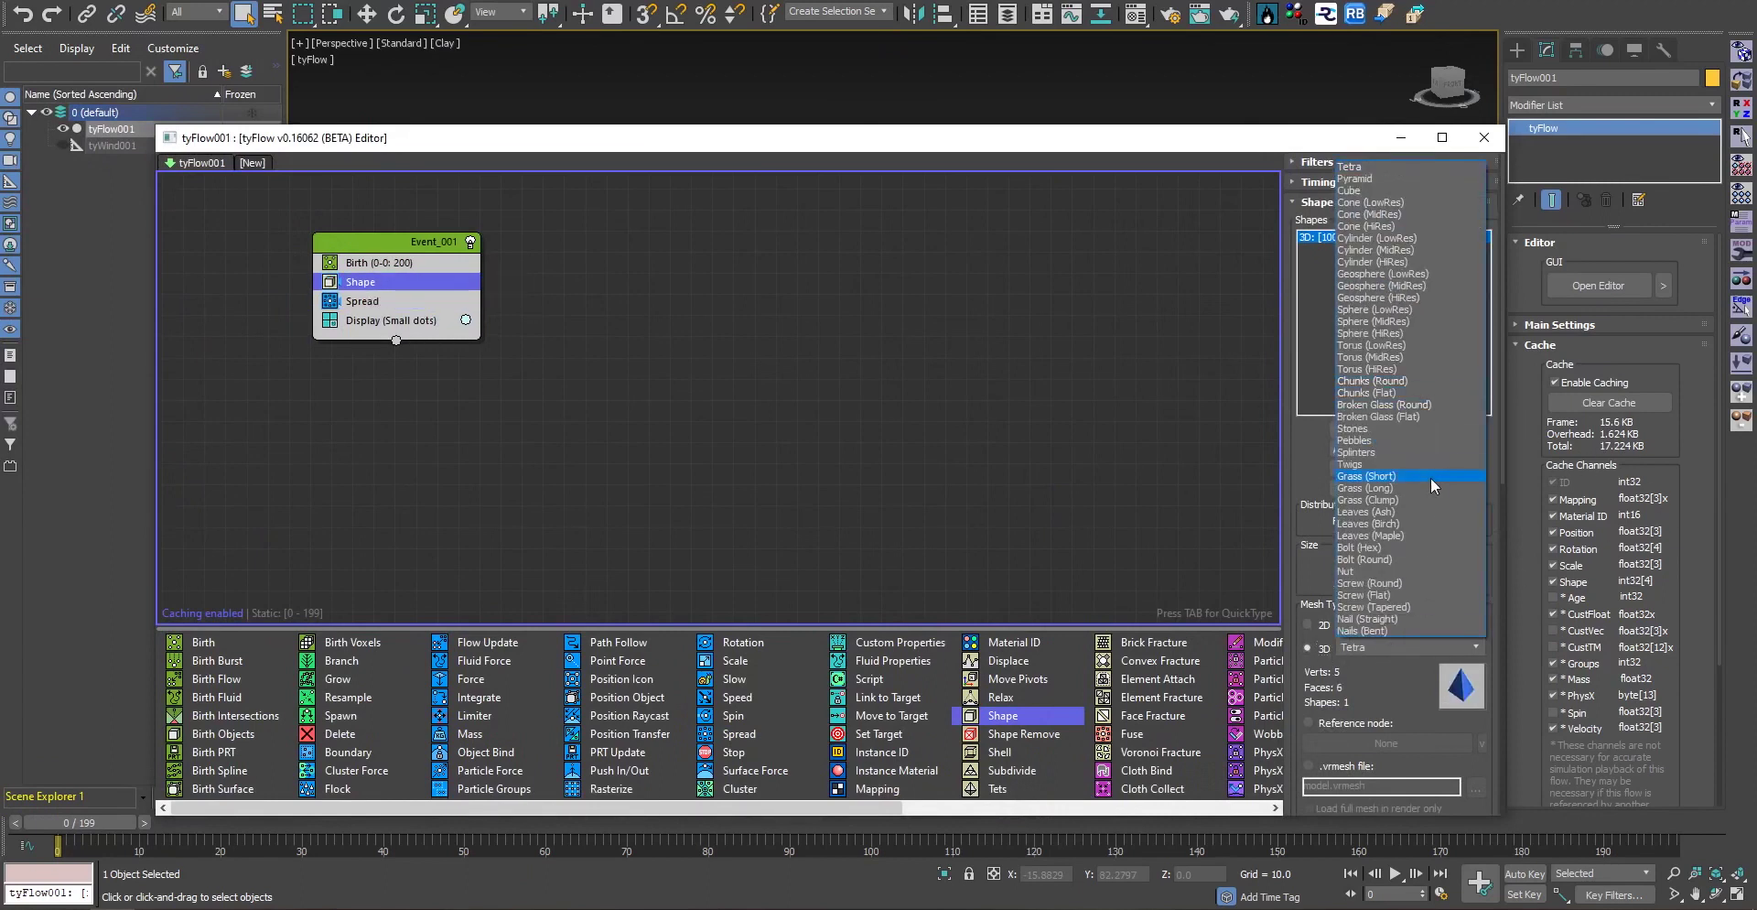
left_click(1416, 275)
left_click_drag(1007, 137, 899, 234)
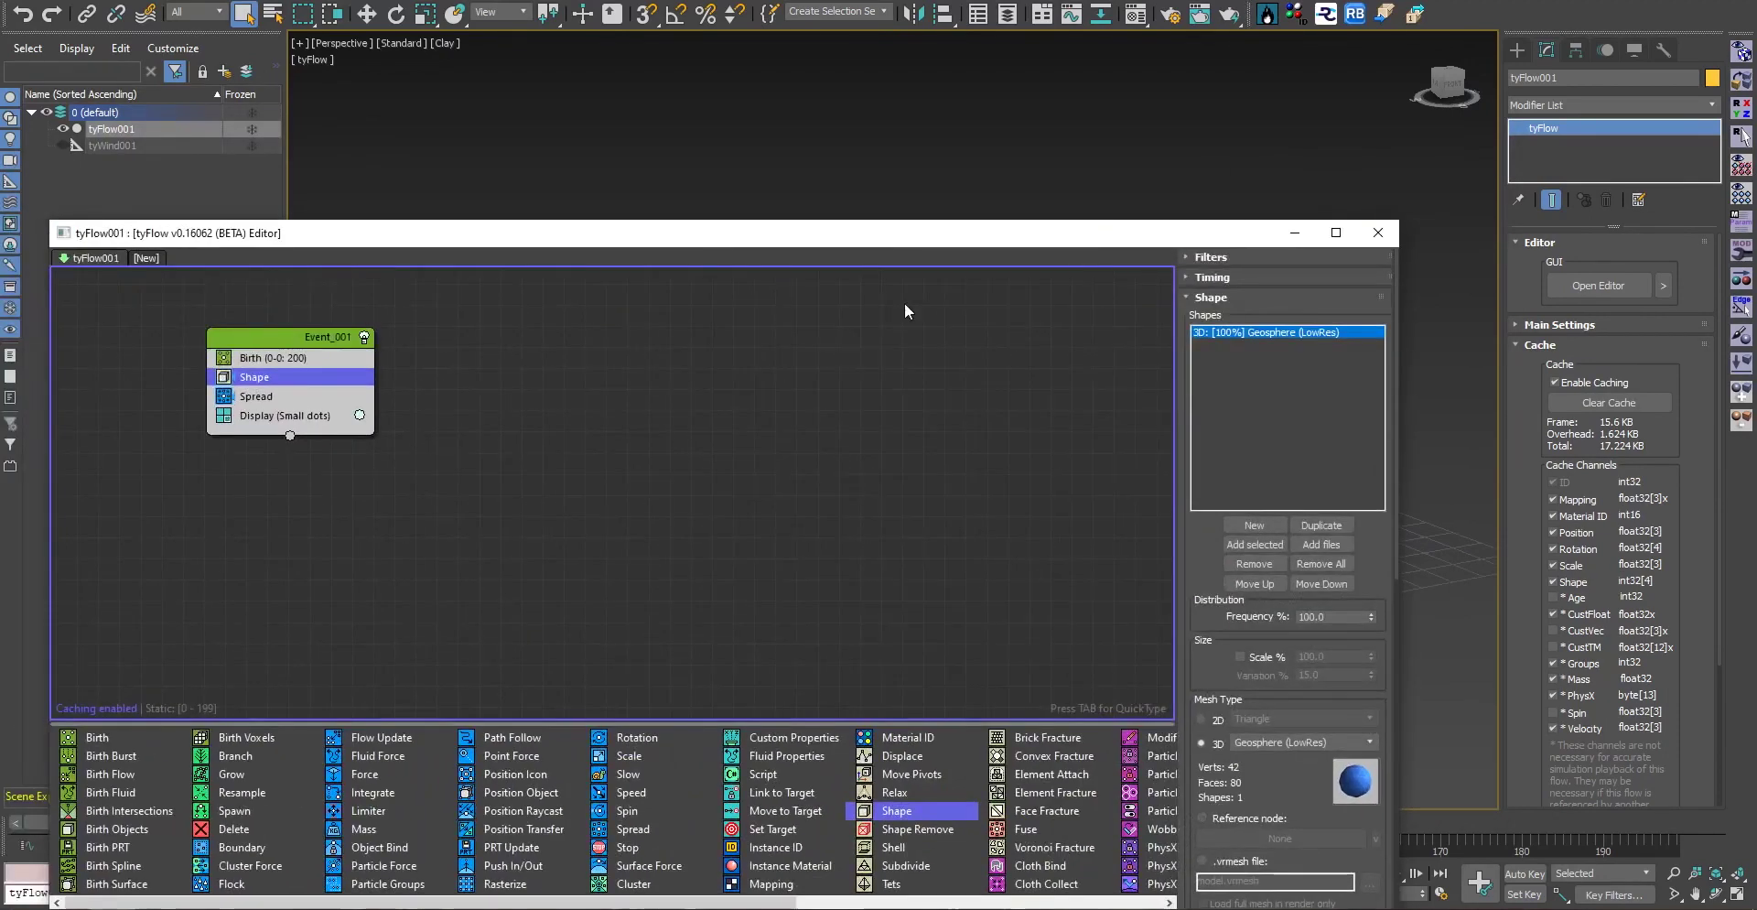
Set the event's Display operator type to Geometry
left_click(315, 414)
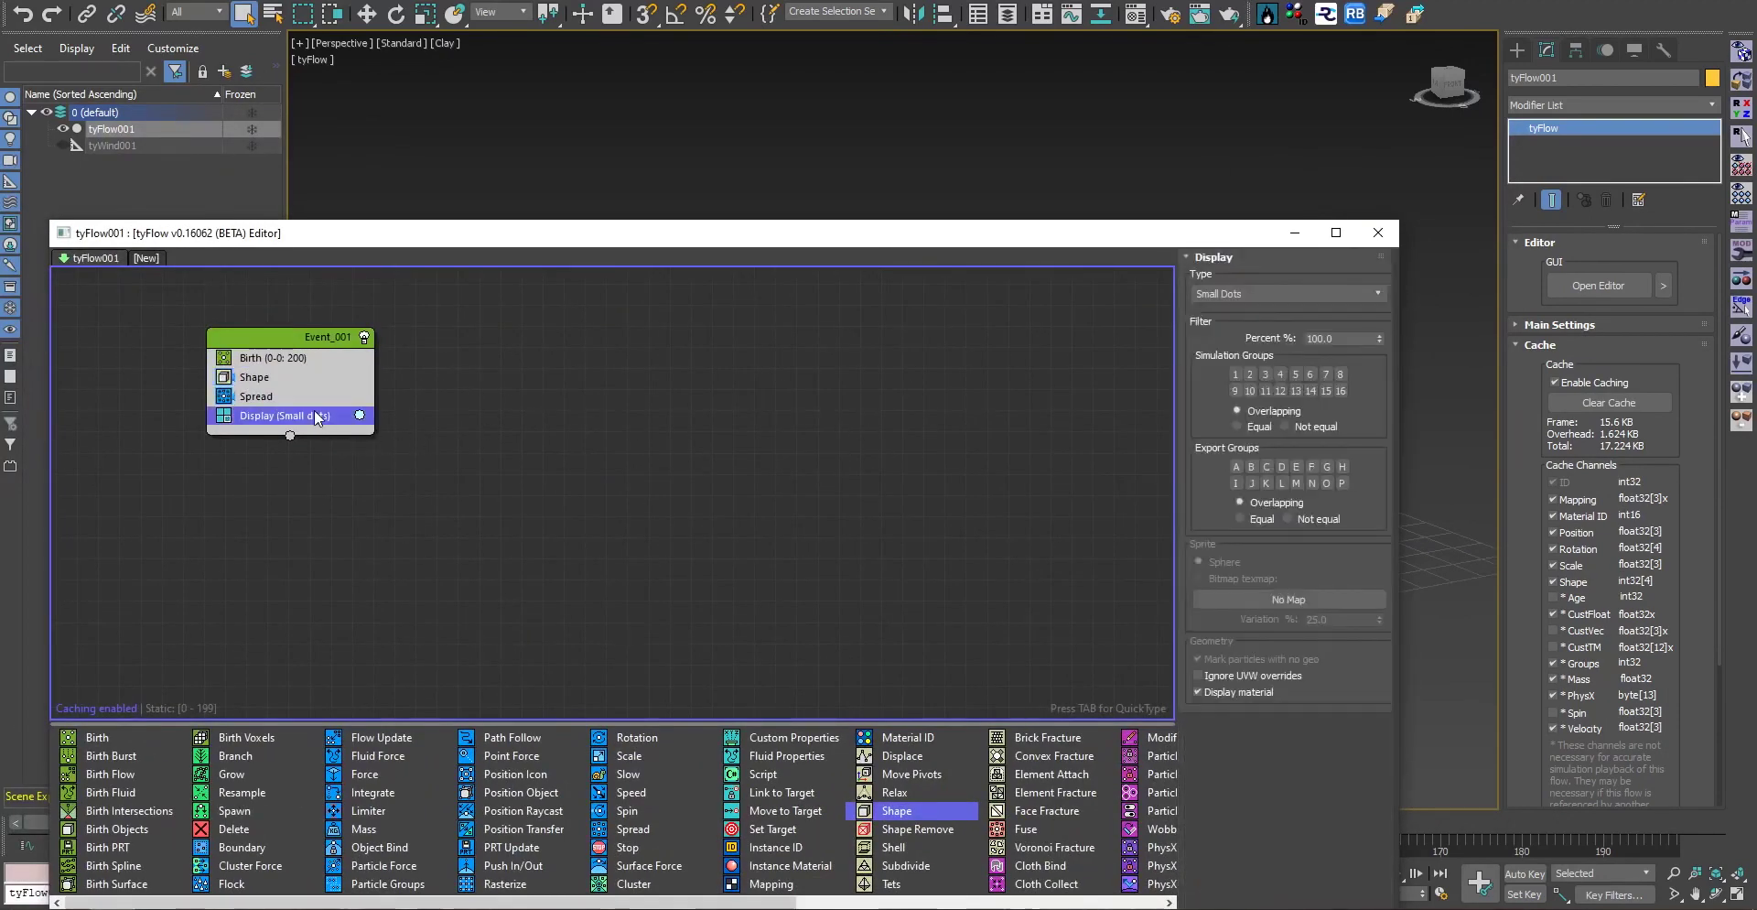
left_click(1286, 295)
left_click(1254, 381)
left_click_drag(1246, 230, 904, 115)
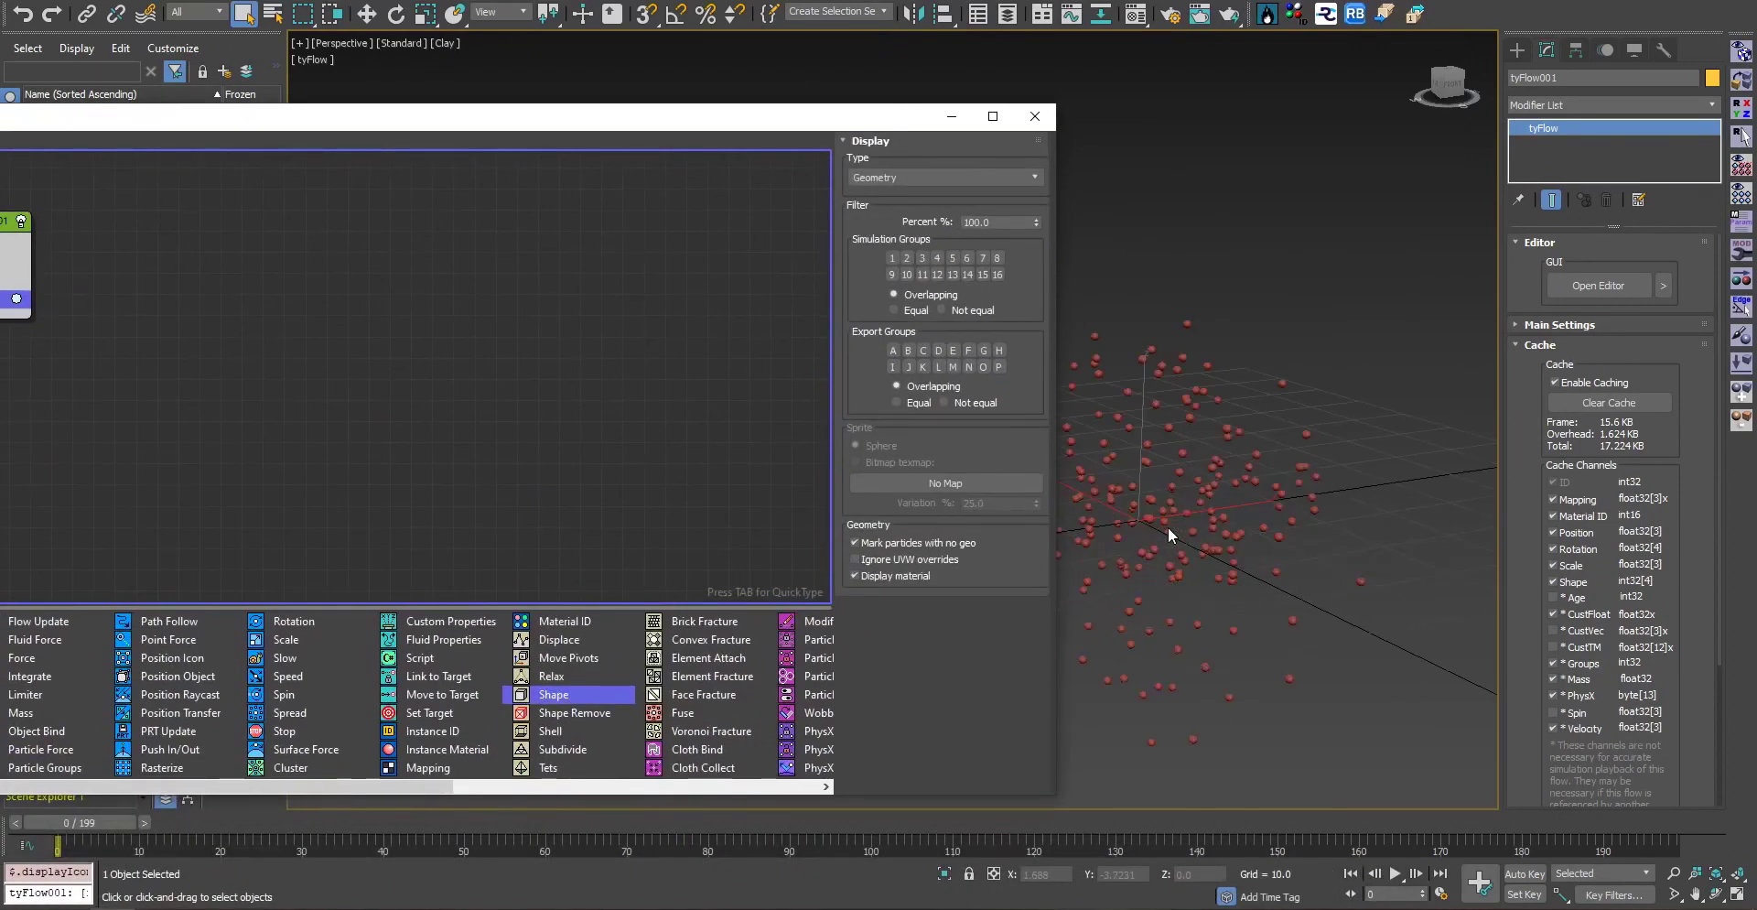
Examine the spread of geosphere particles in the viewport, keeping the flow editor clear of them
middle_click_drag(1193, 536, 1139, 524, "alt")
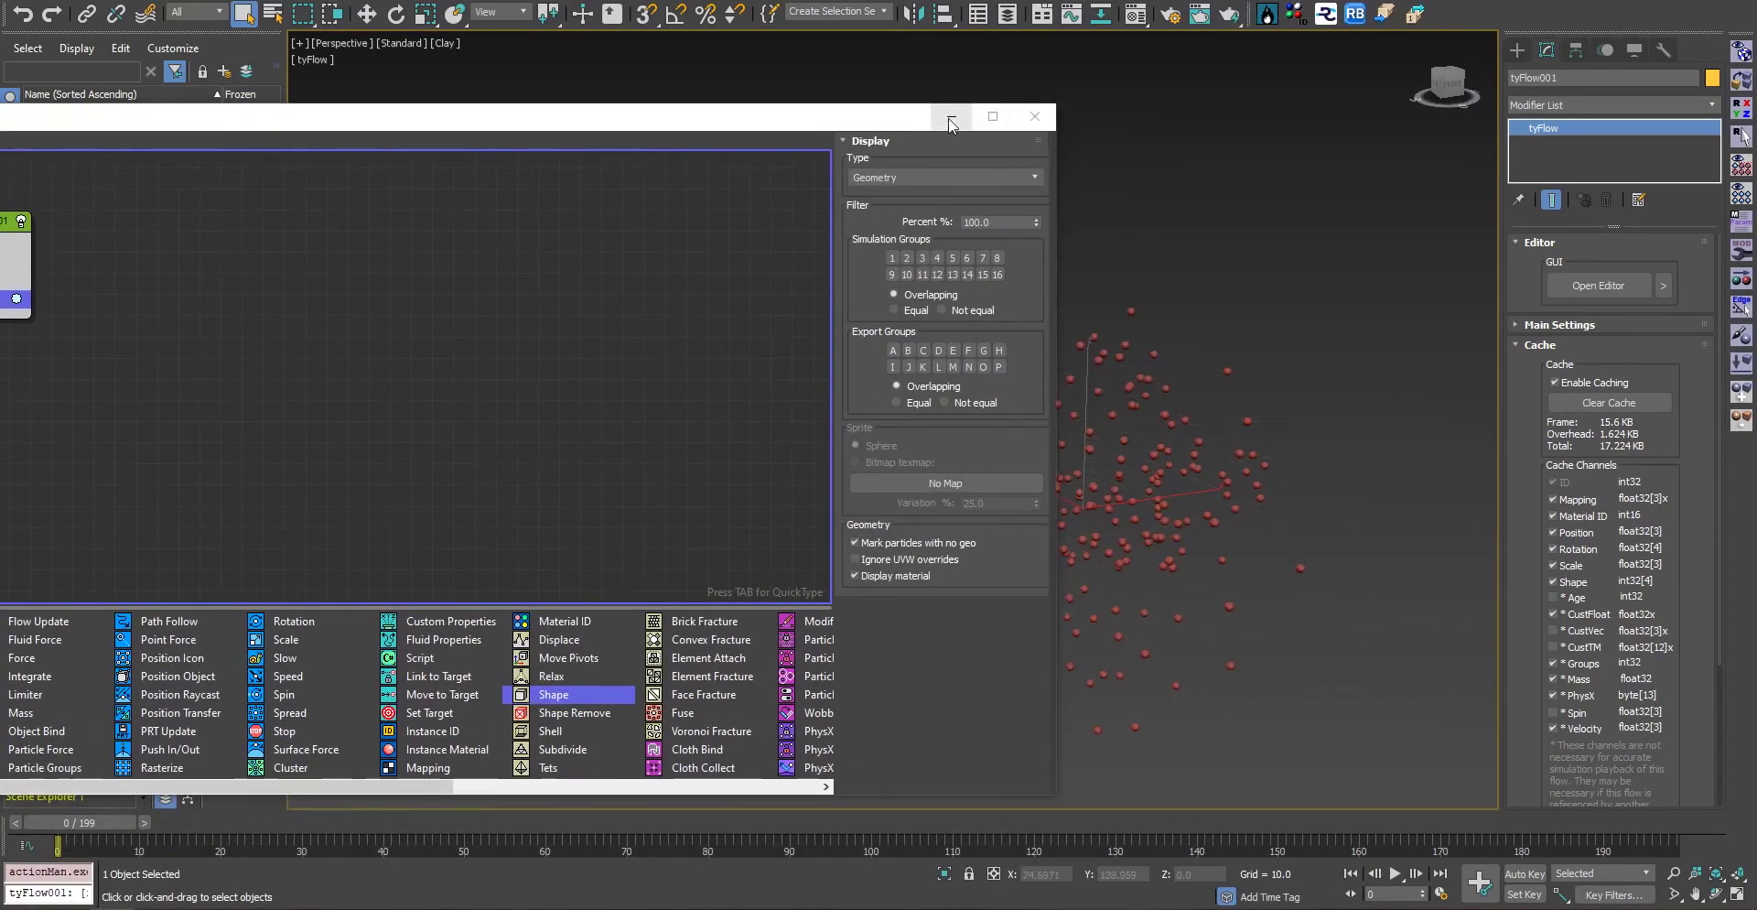
left_click(951, 117)
scroll(1117, 579, "up", 3)
scroll(1117, 579, "down", 3)
middle_click_drag(1114, 579, 1004, 554)
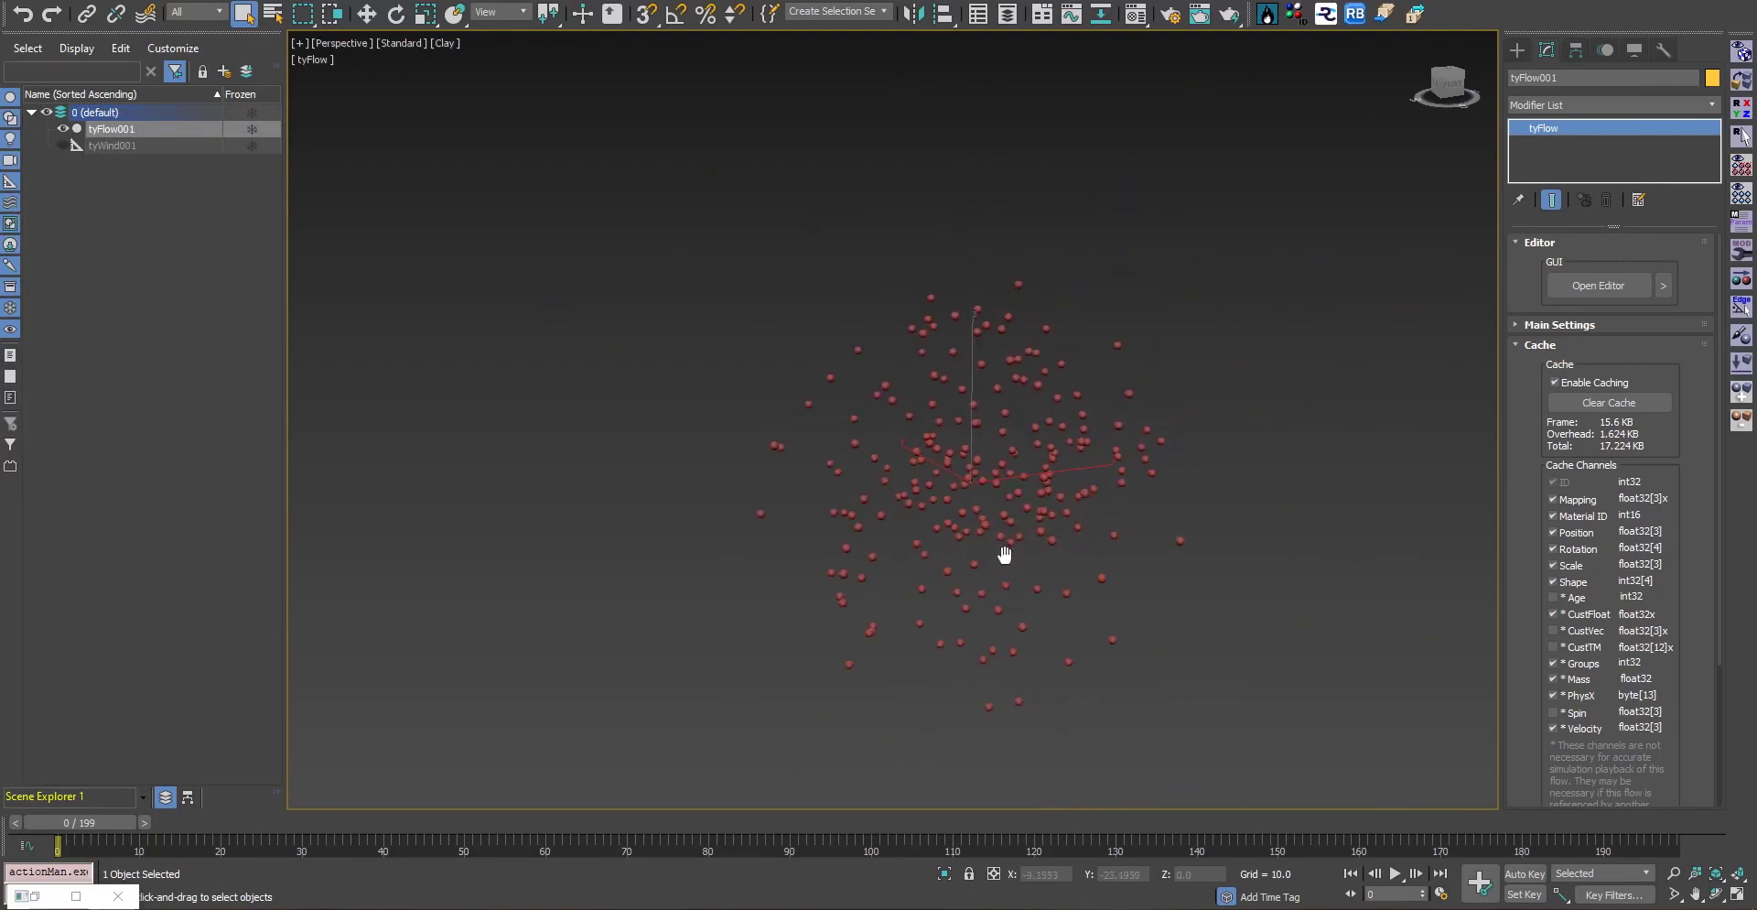
left_click(42, 900)
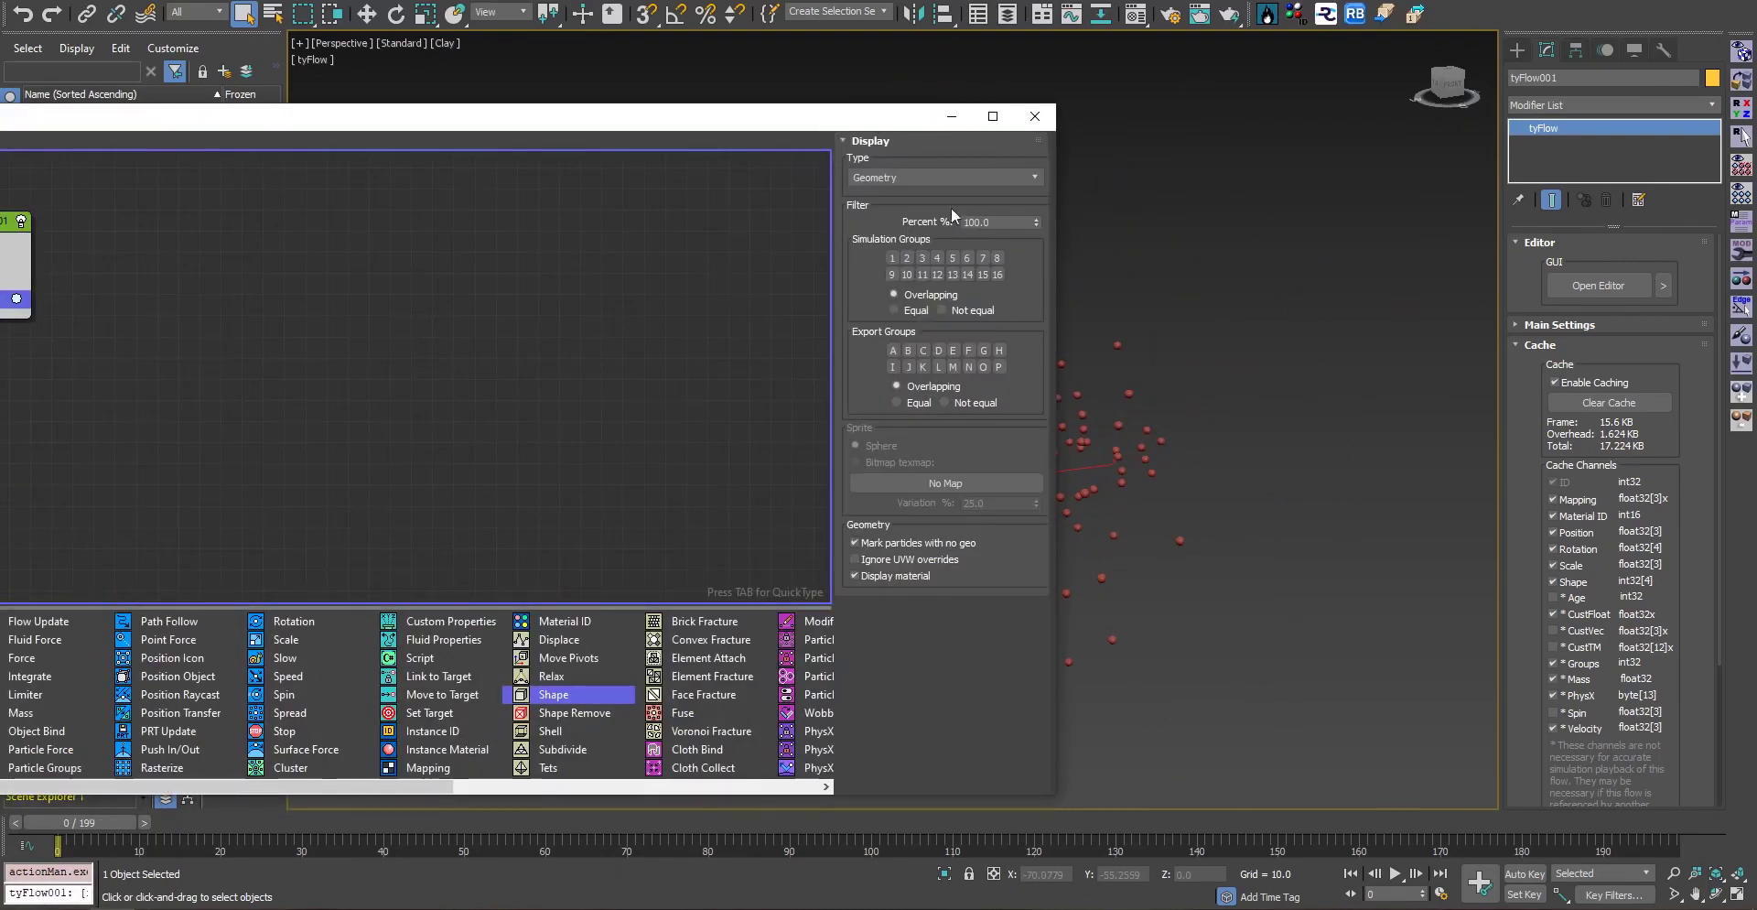
left_click_drag(1056, 318, 518, 316)
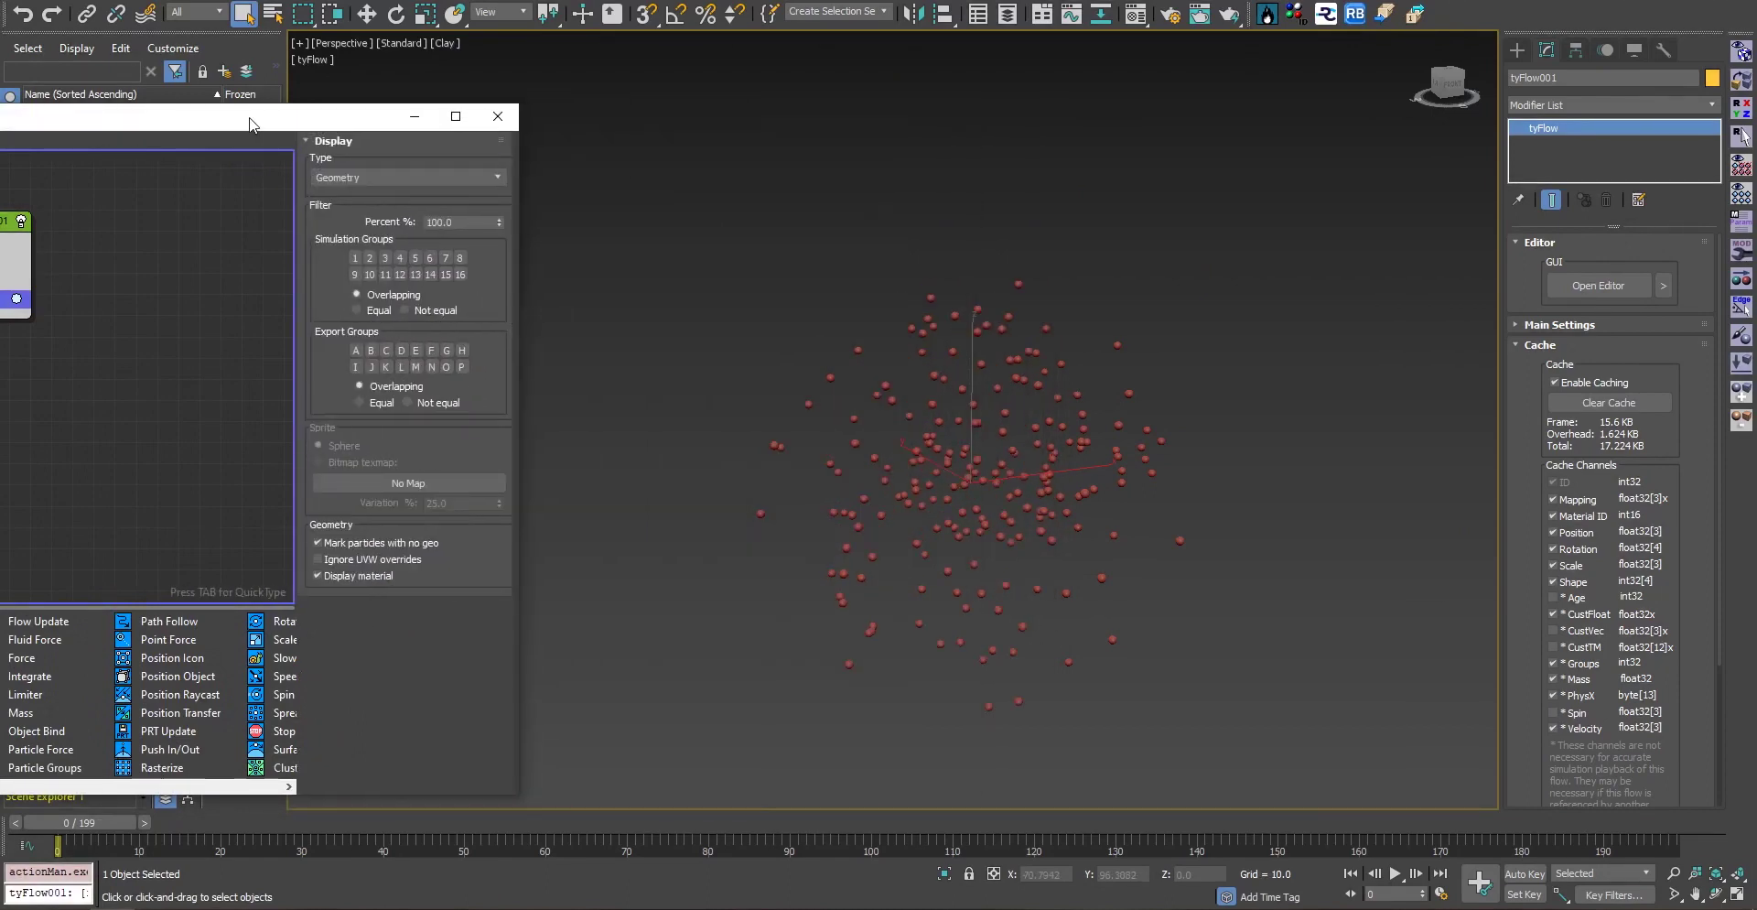
left_click_drag(252, 123, 509, 173)
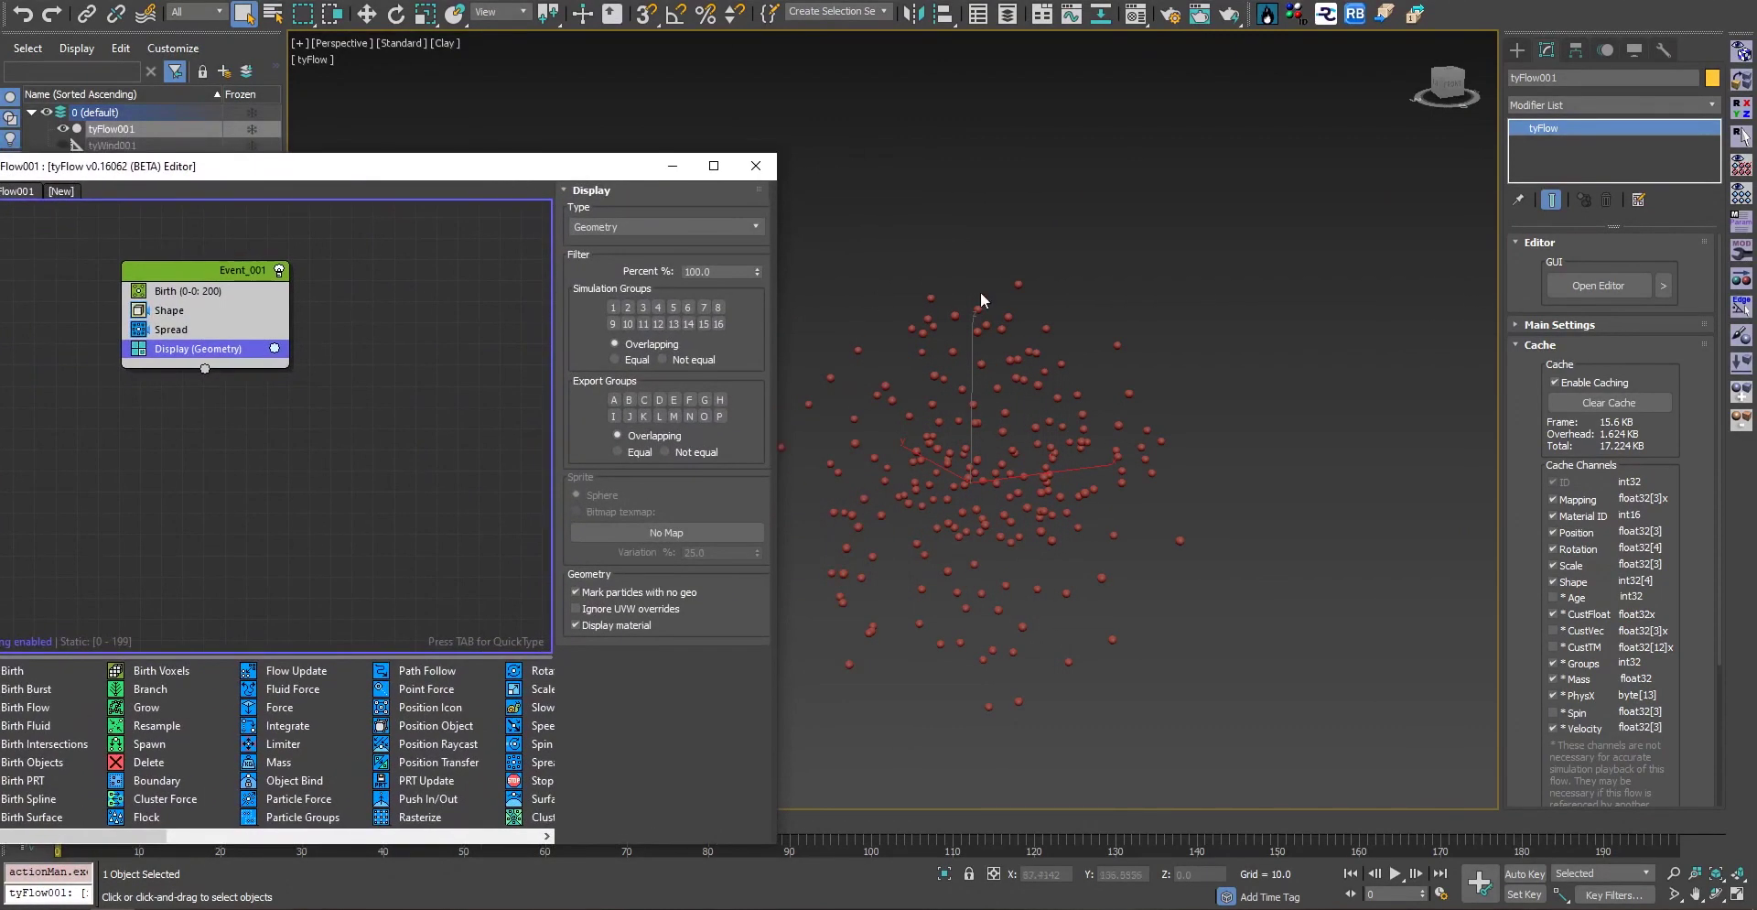
left_click(1237, 231)
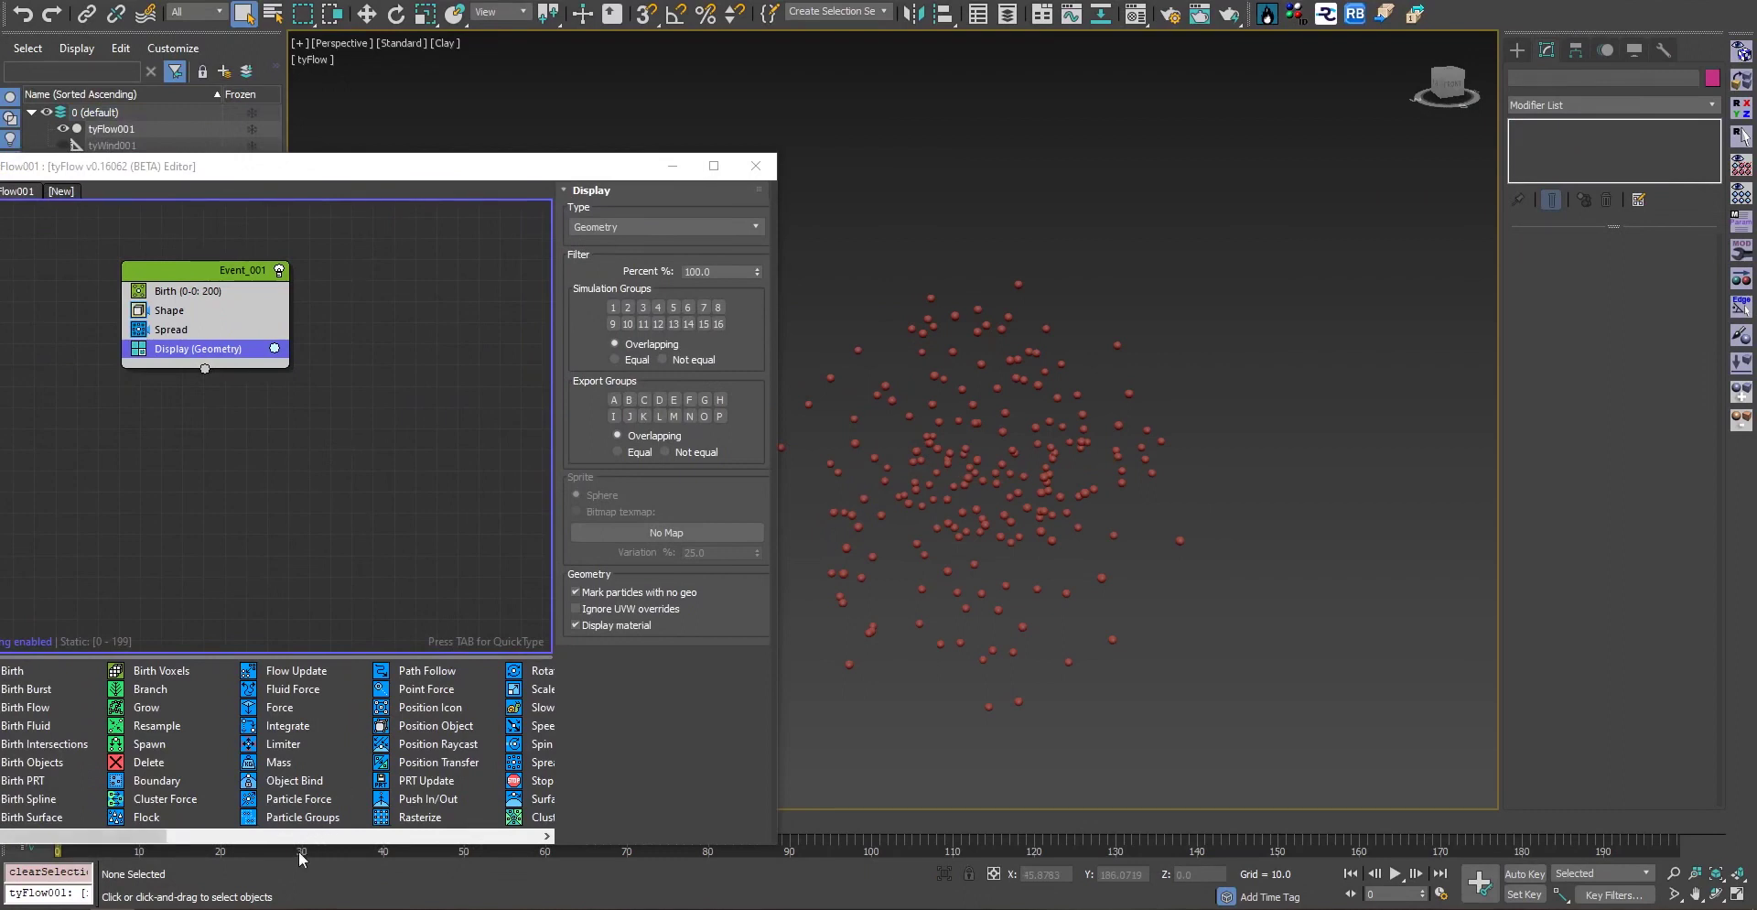
Add a Time Test operator below Spread in Event_001, leaving its test type on Event Age
scroll(240, 835, "down", 4)
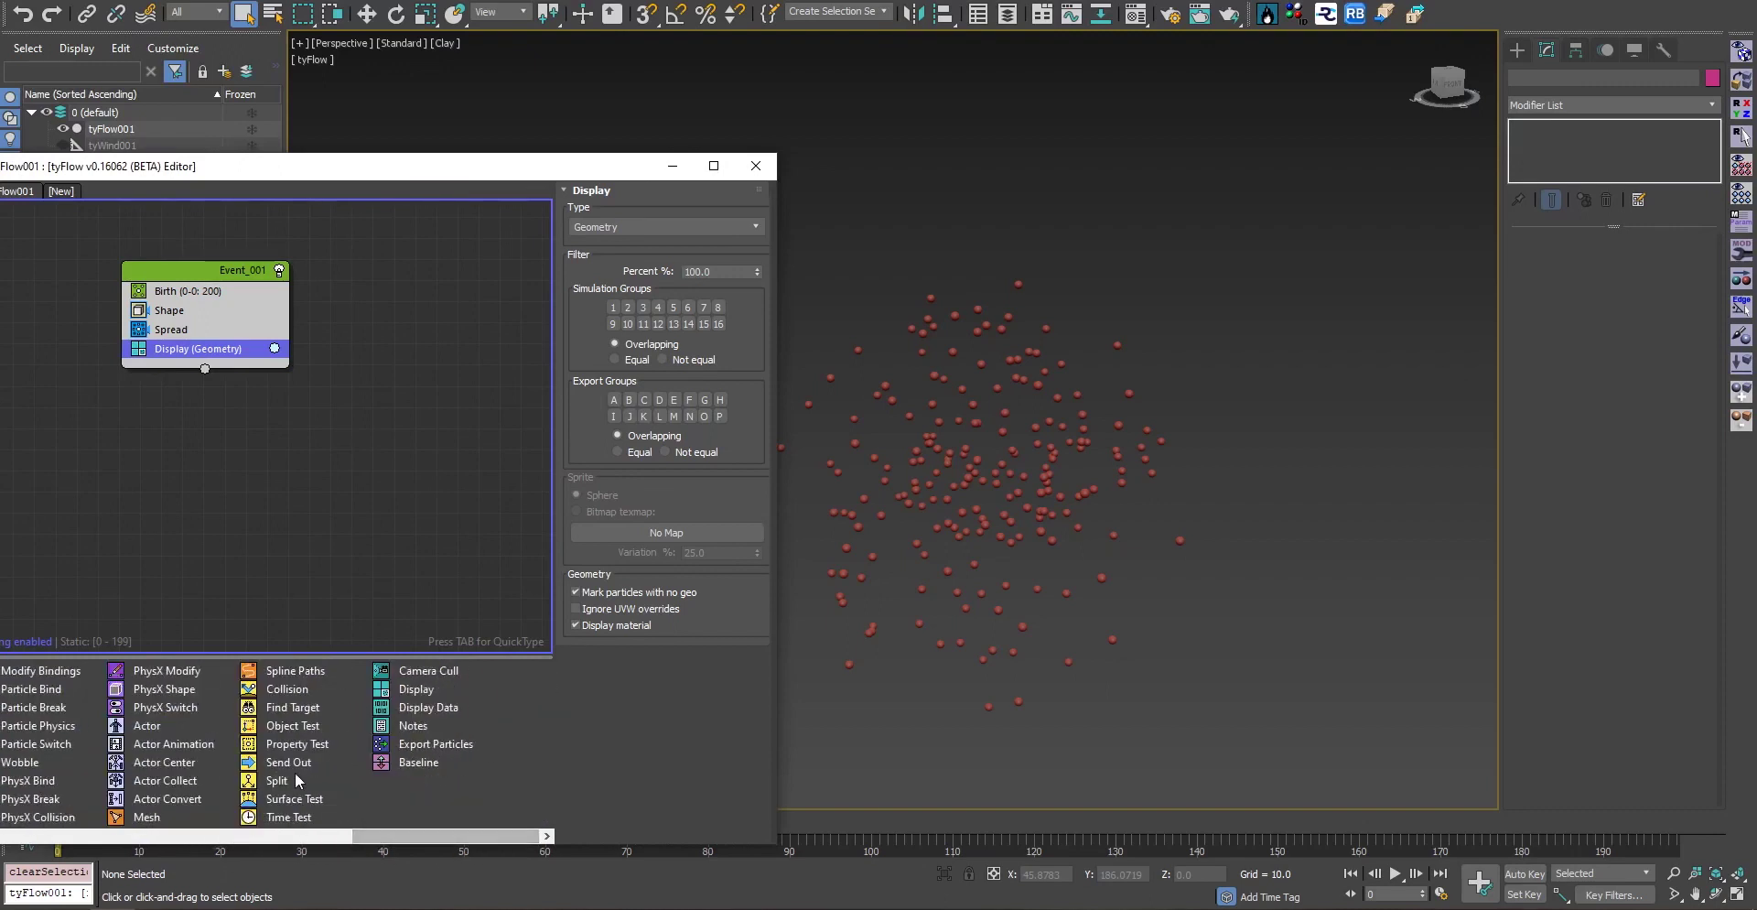
left_click_drag(289, 816, 233, 348)
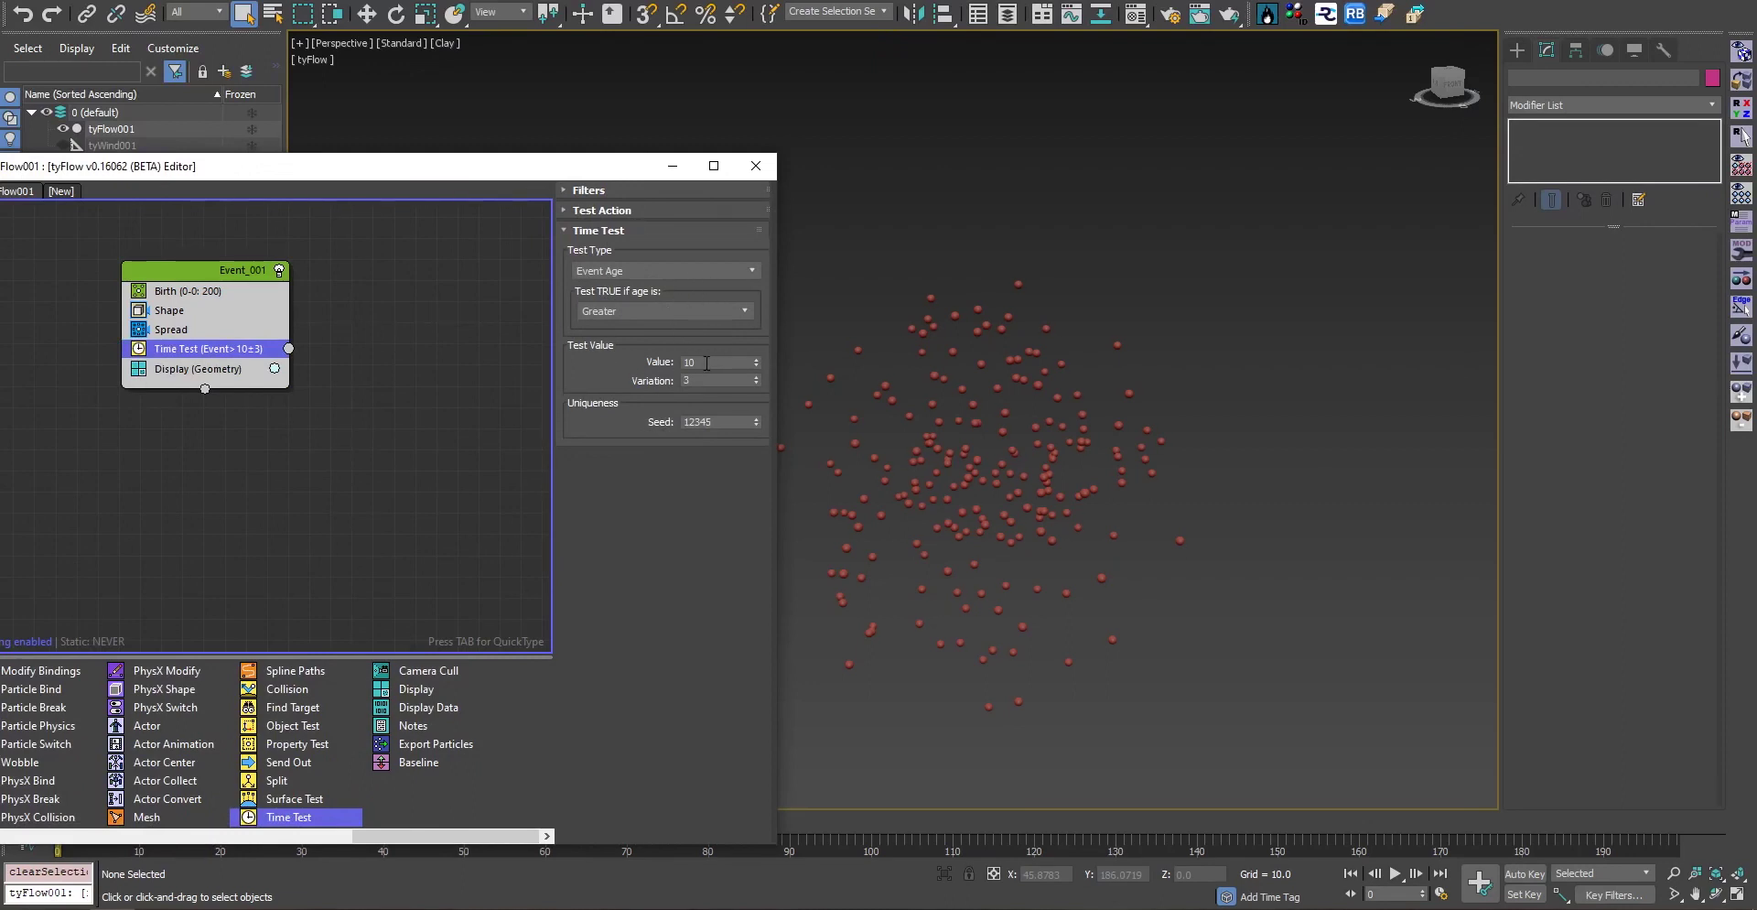
left_click(645, 271)
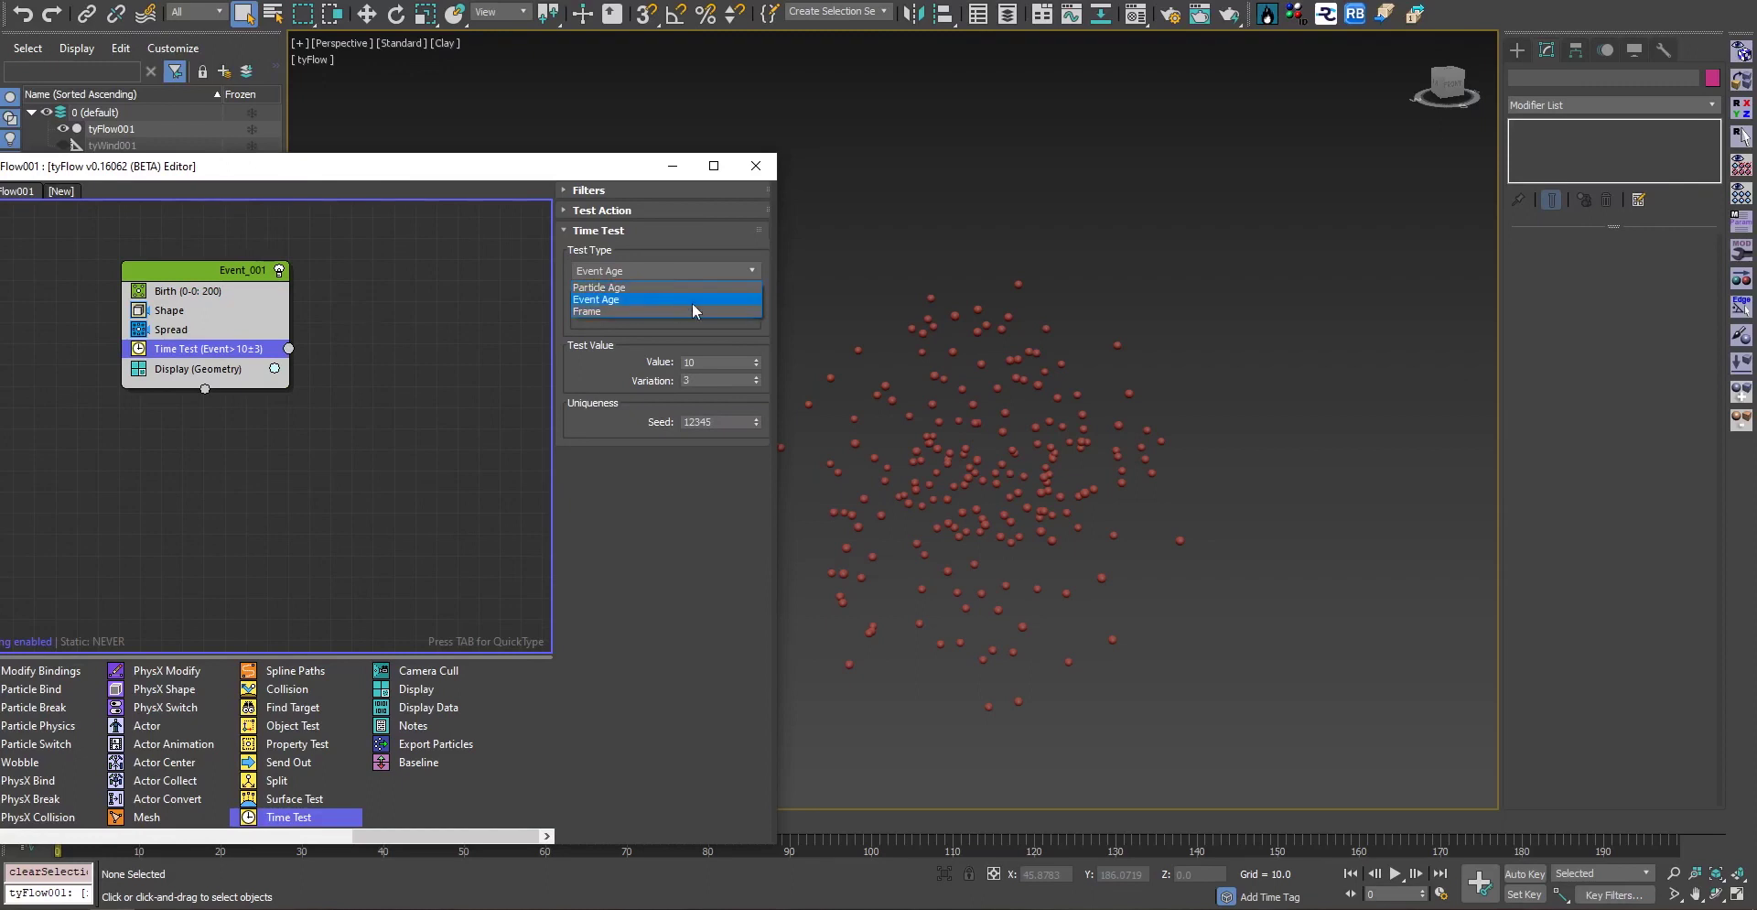
left_click(603, 495)
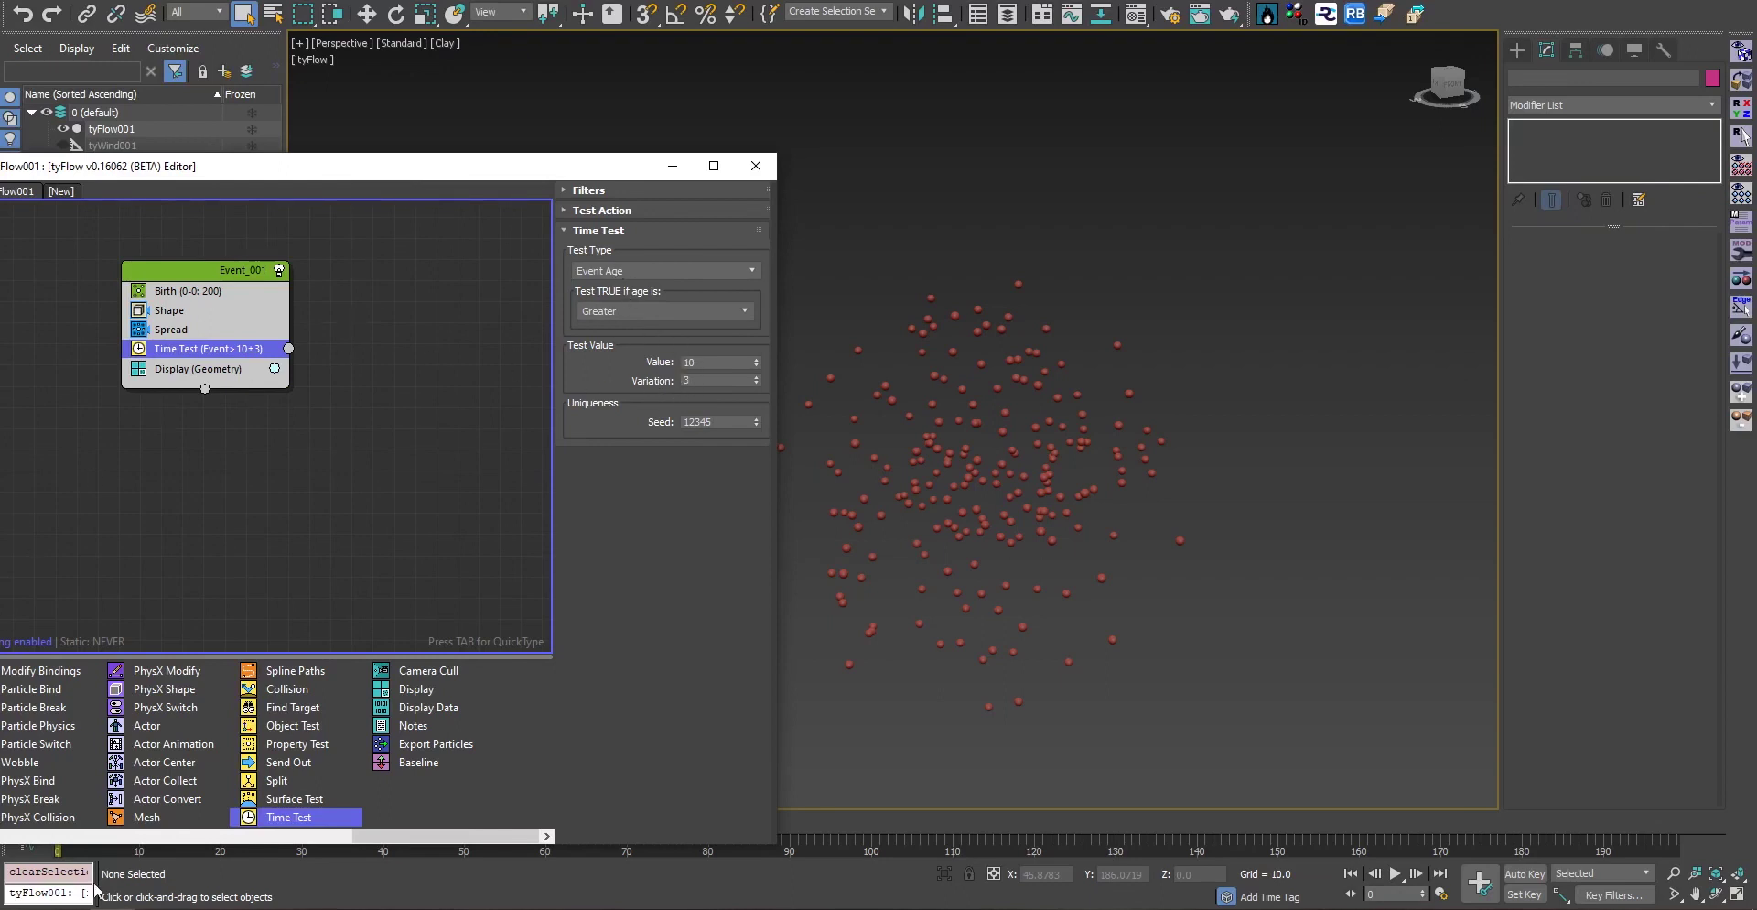
Link the Time Test to a new event holding only a Delete operator, and scrub the timeline to check the deletion
left_click(39, 835)
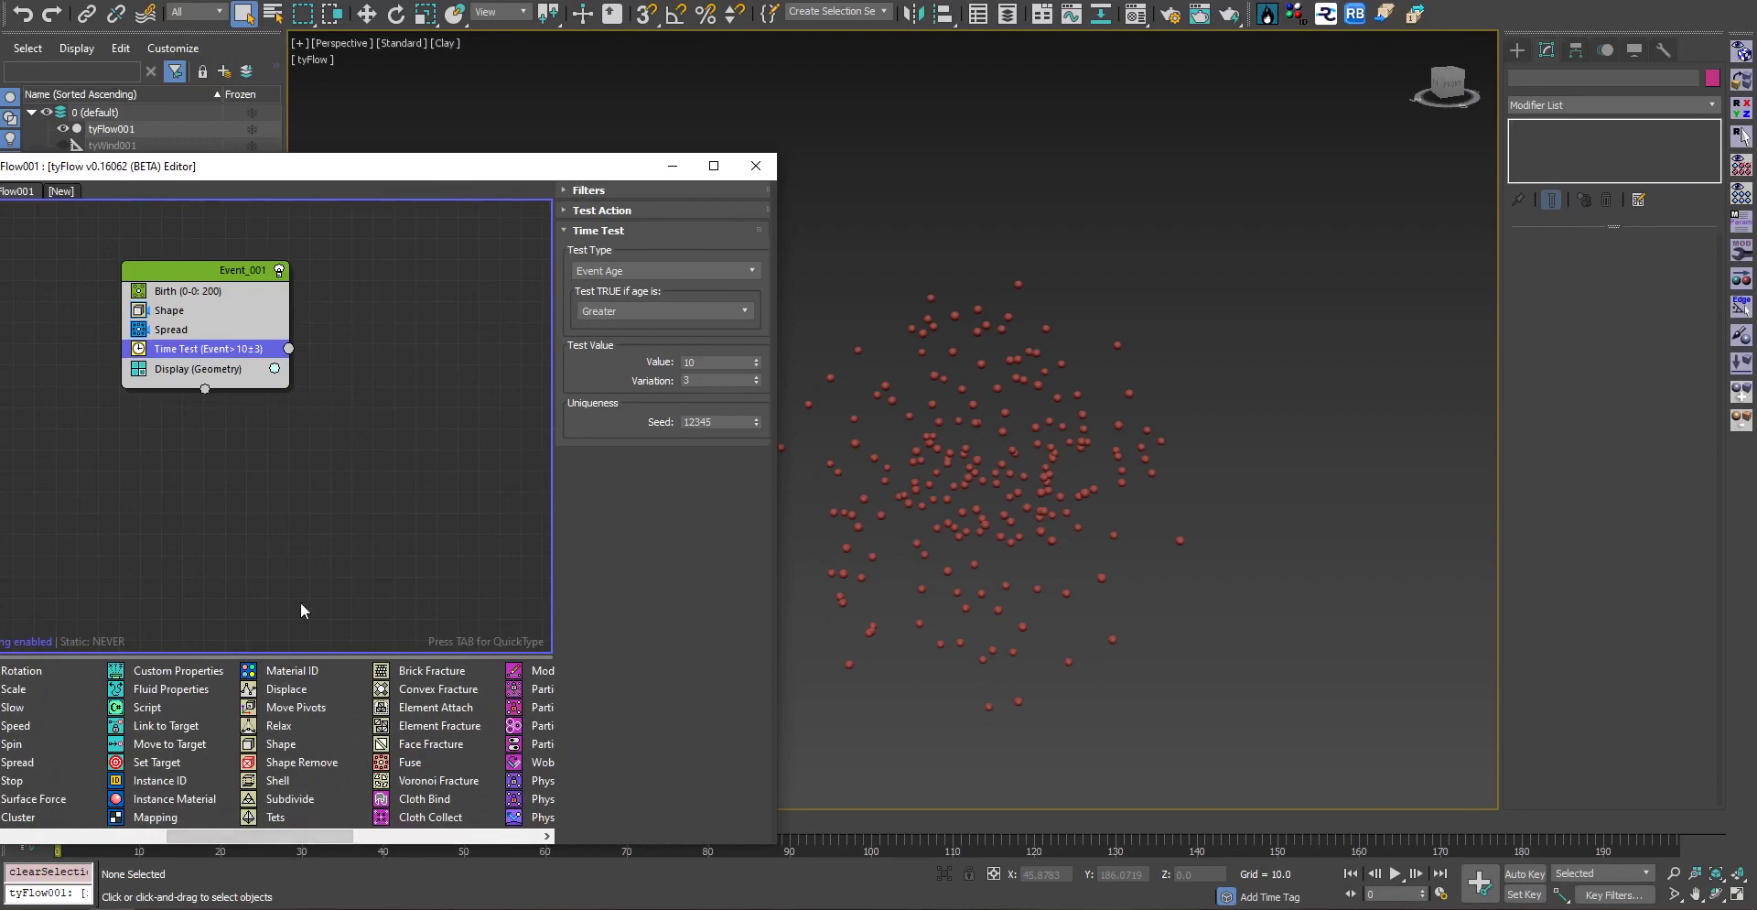
left_click_drag(422, 177, 805, 129)
left_click(409, 789)
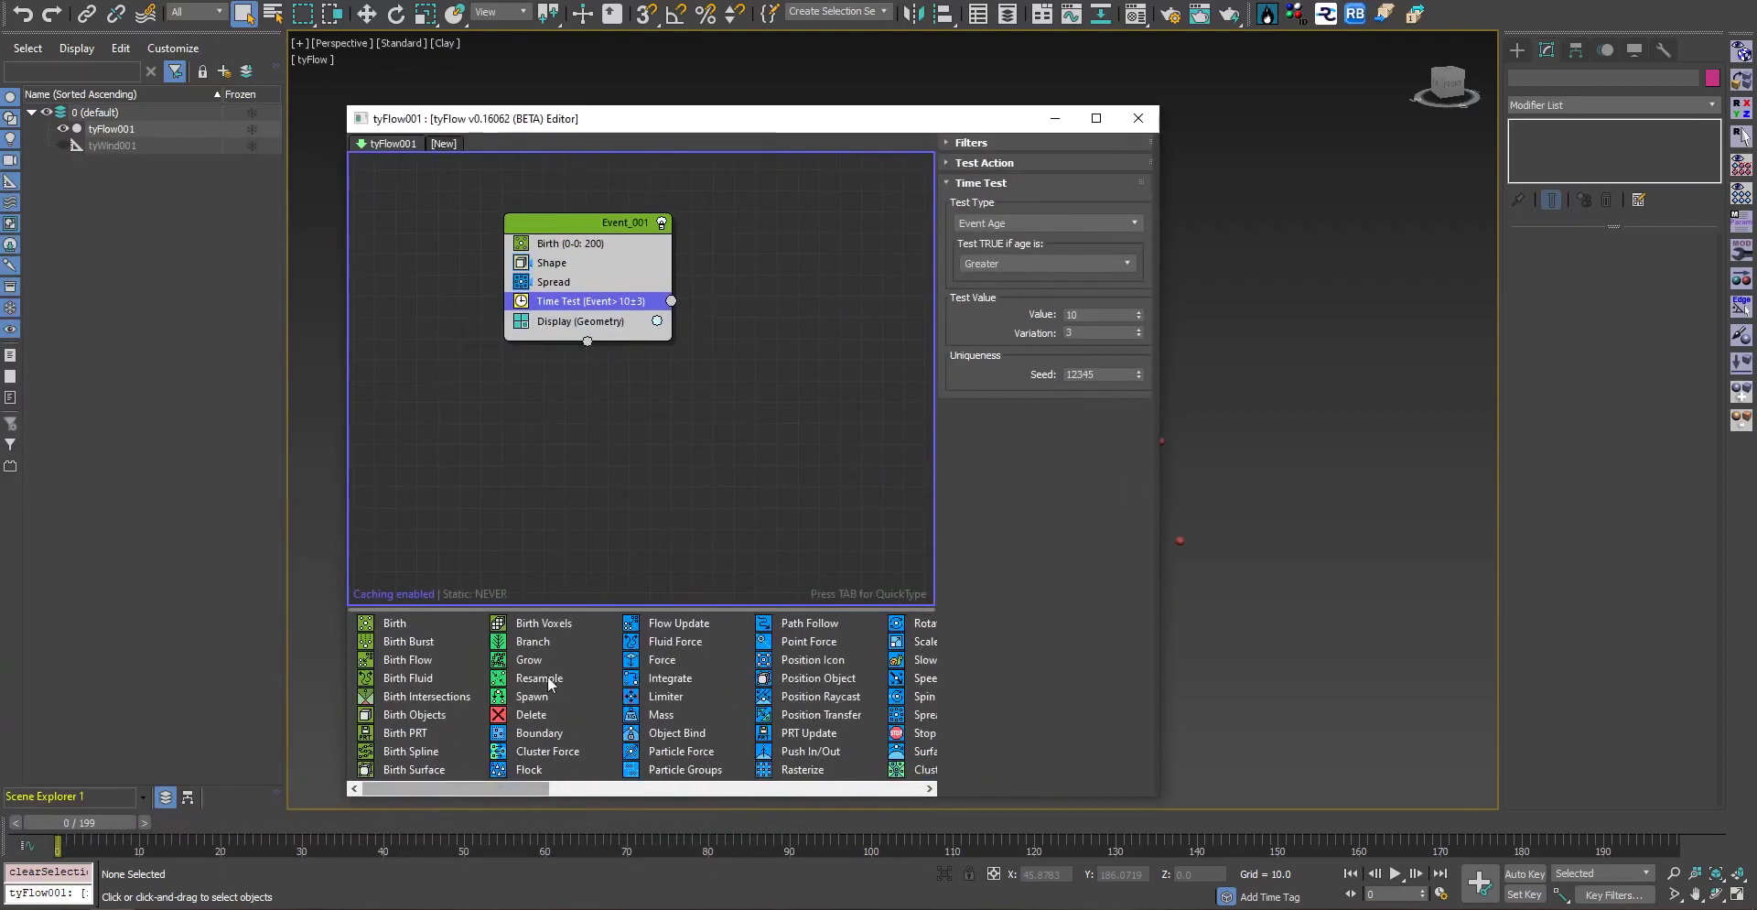
left_click_drag(531, 715, 715, 336)
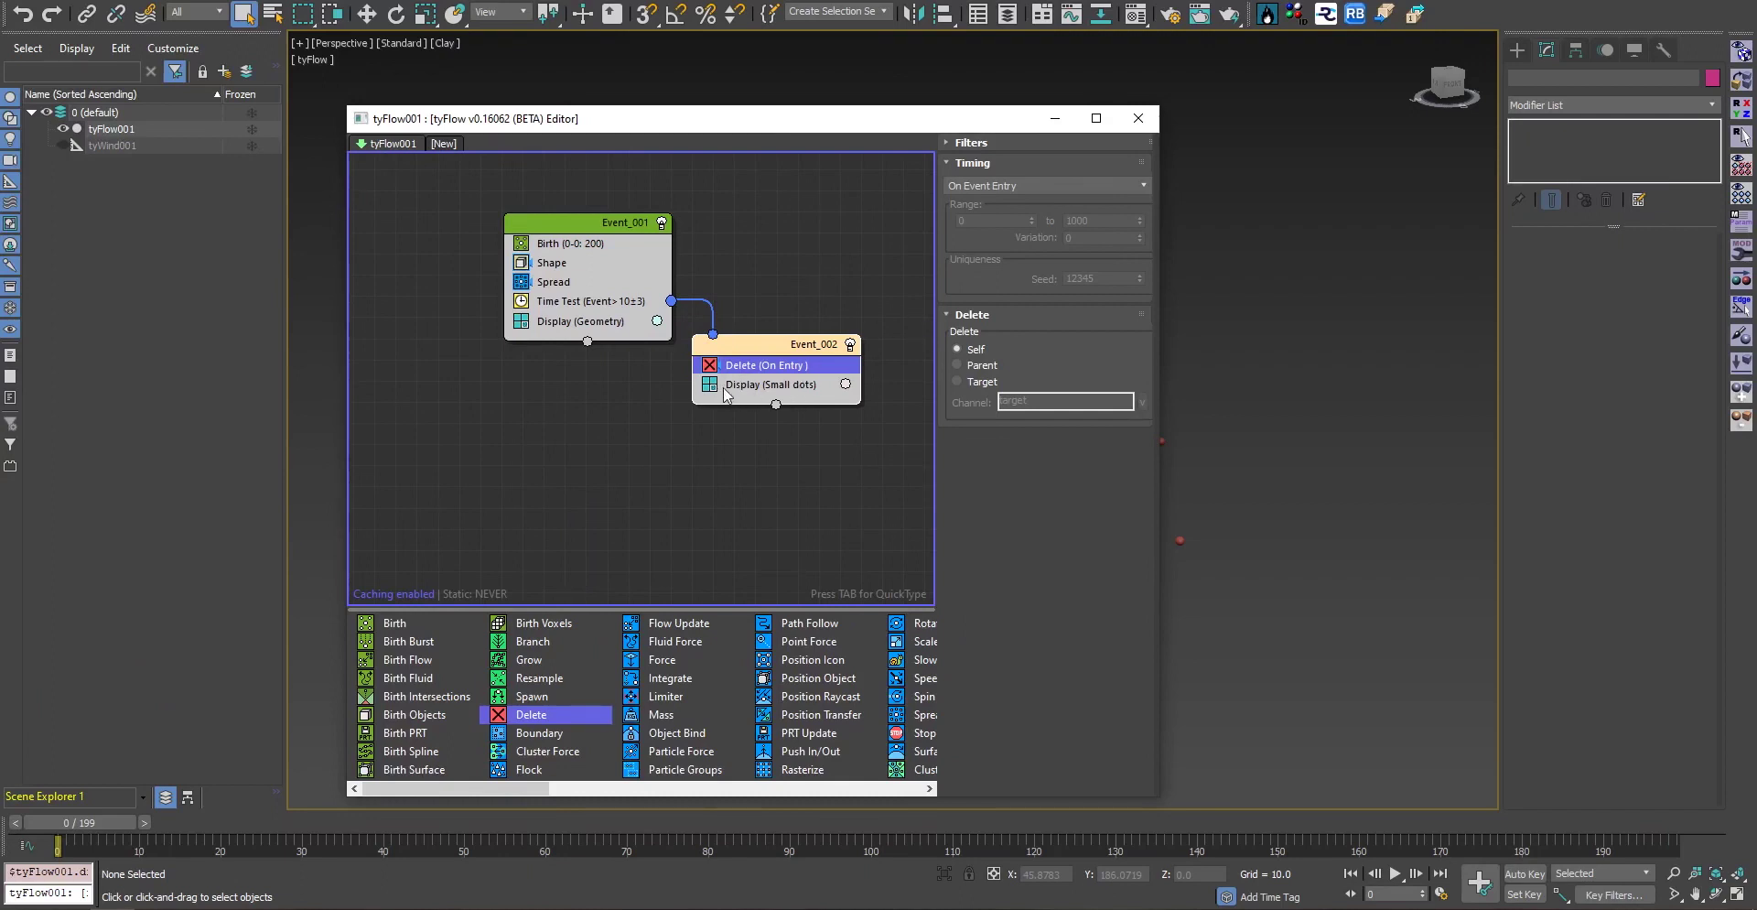
left_click(732, 391)
key("Delete")
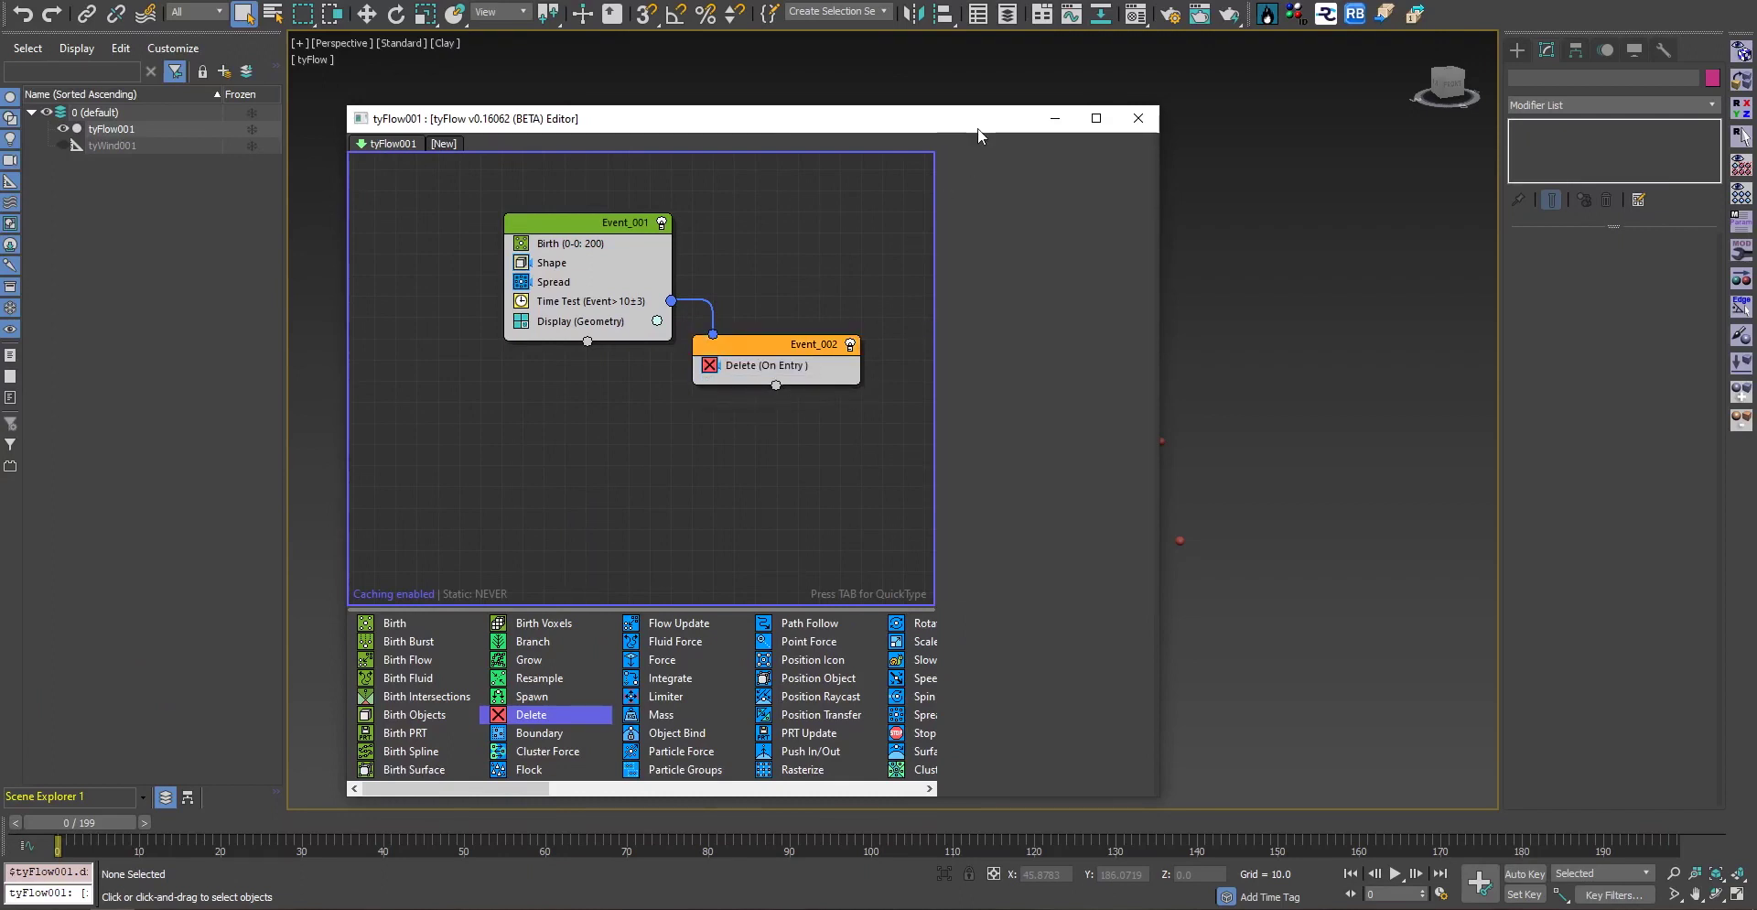
left_click_drag(977, 128, 601, 138)
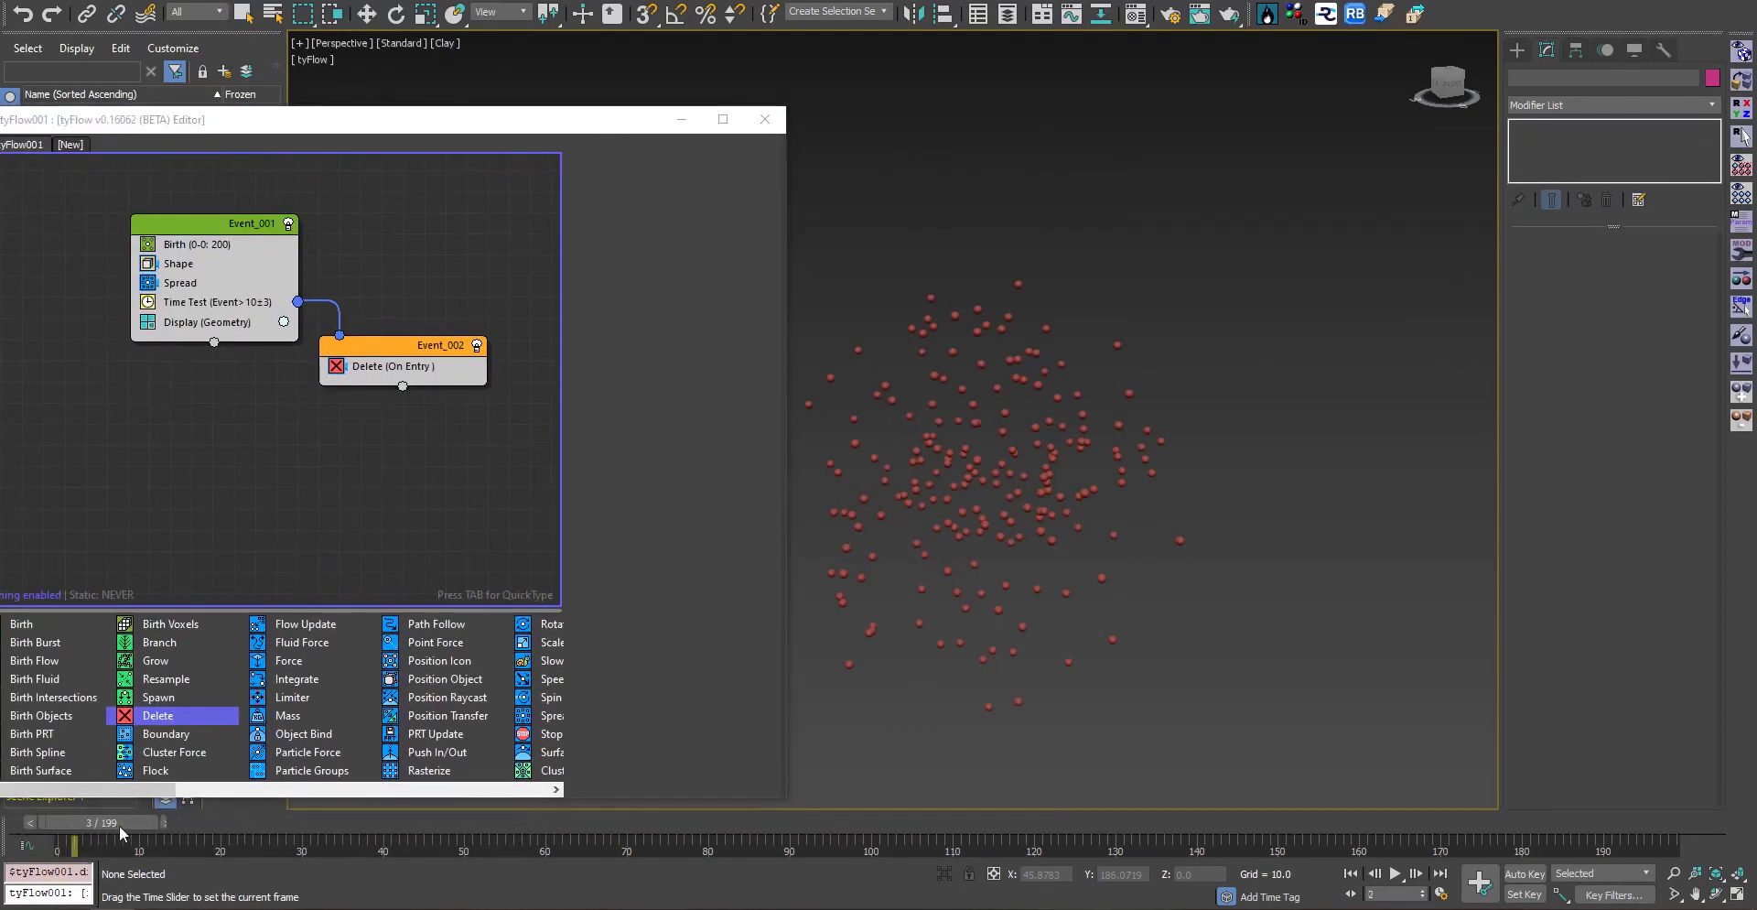
mouse_move(119, 825)
left_mouse_down()
mouse_move(250, 827)
mouse_move(92, 824)
left_mouse_up()
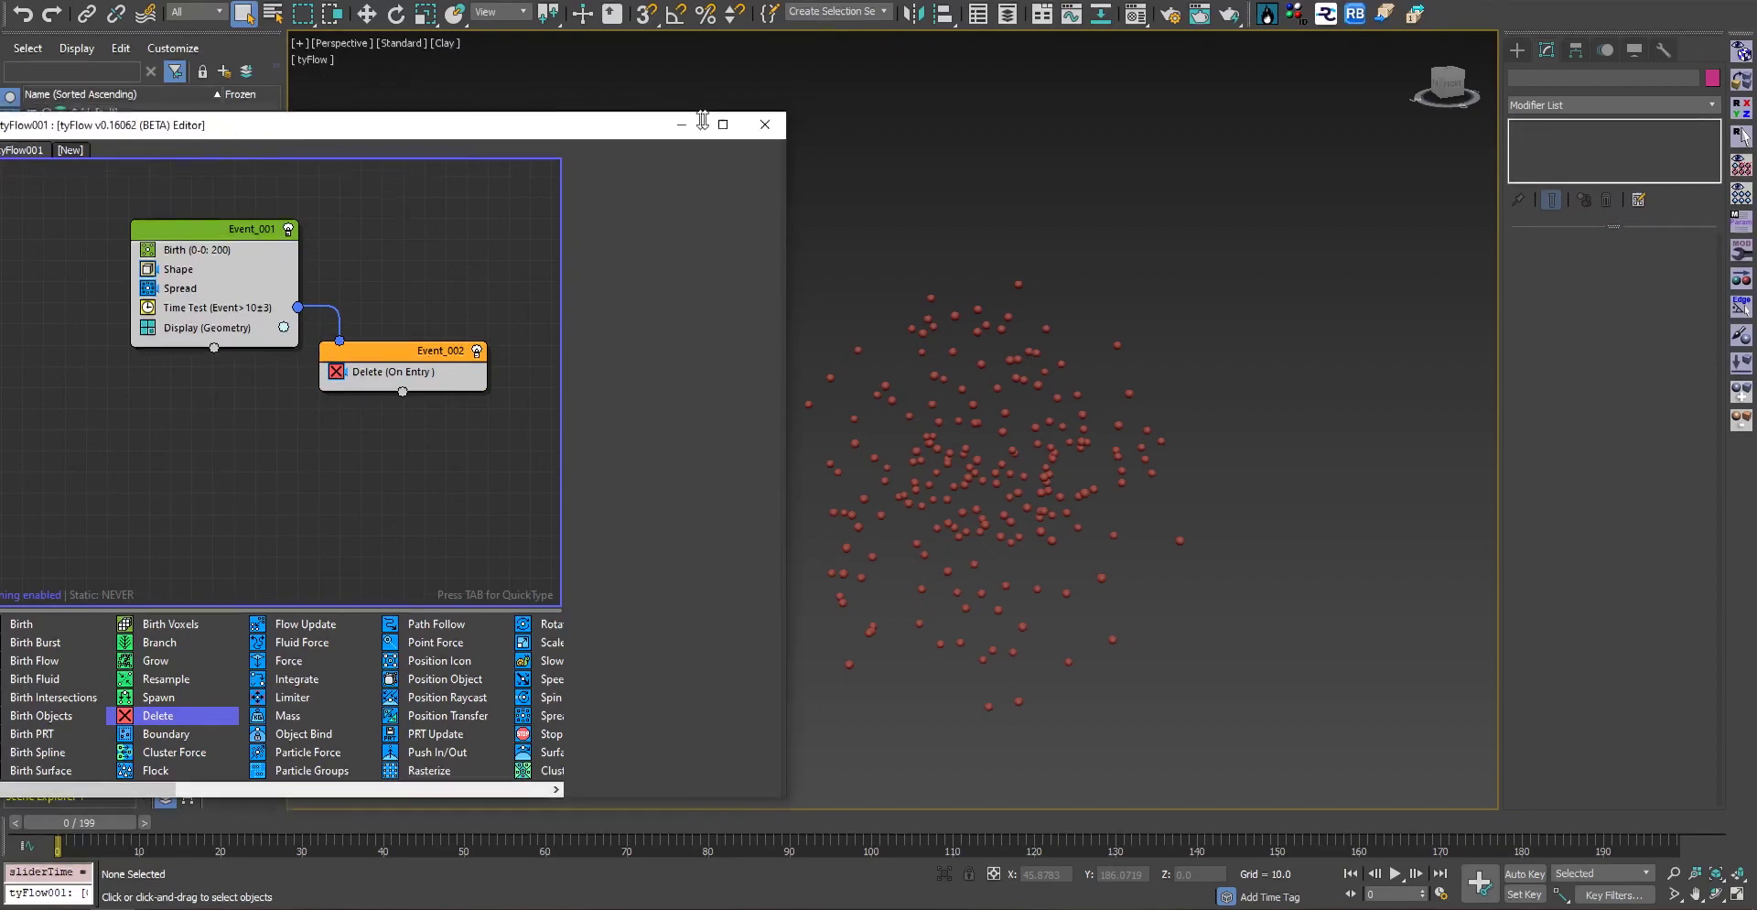
Delete the second event and remove the Time Test operator from Event_001
left_click_drag(588, 124, 824, 145)
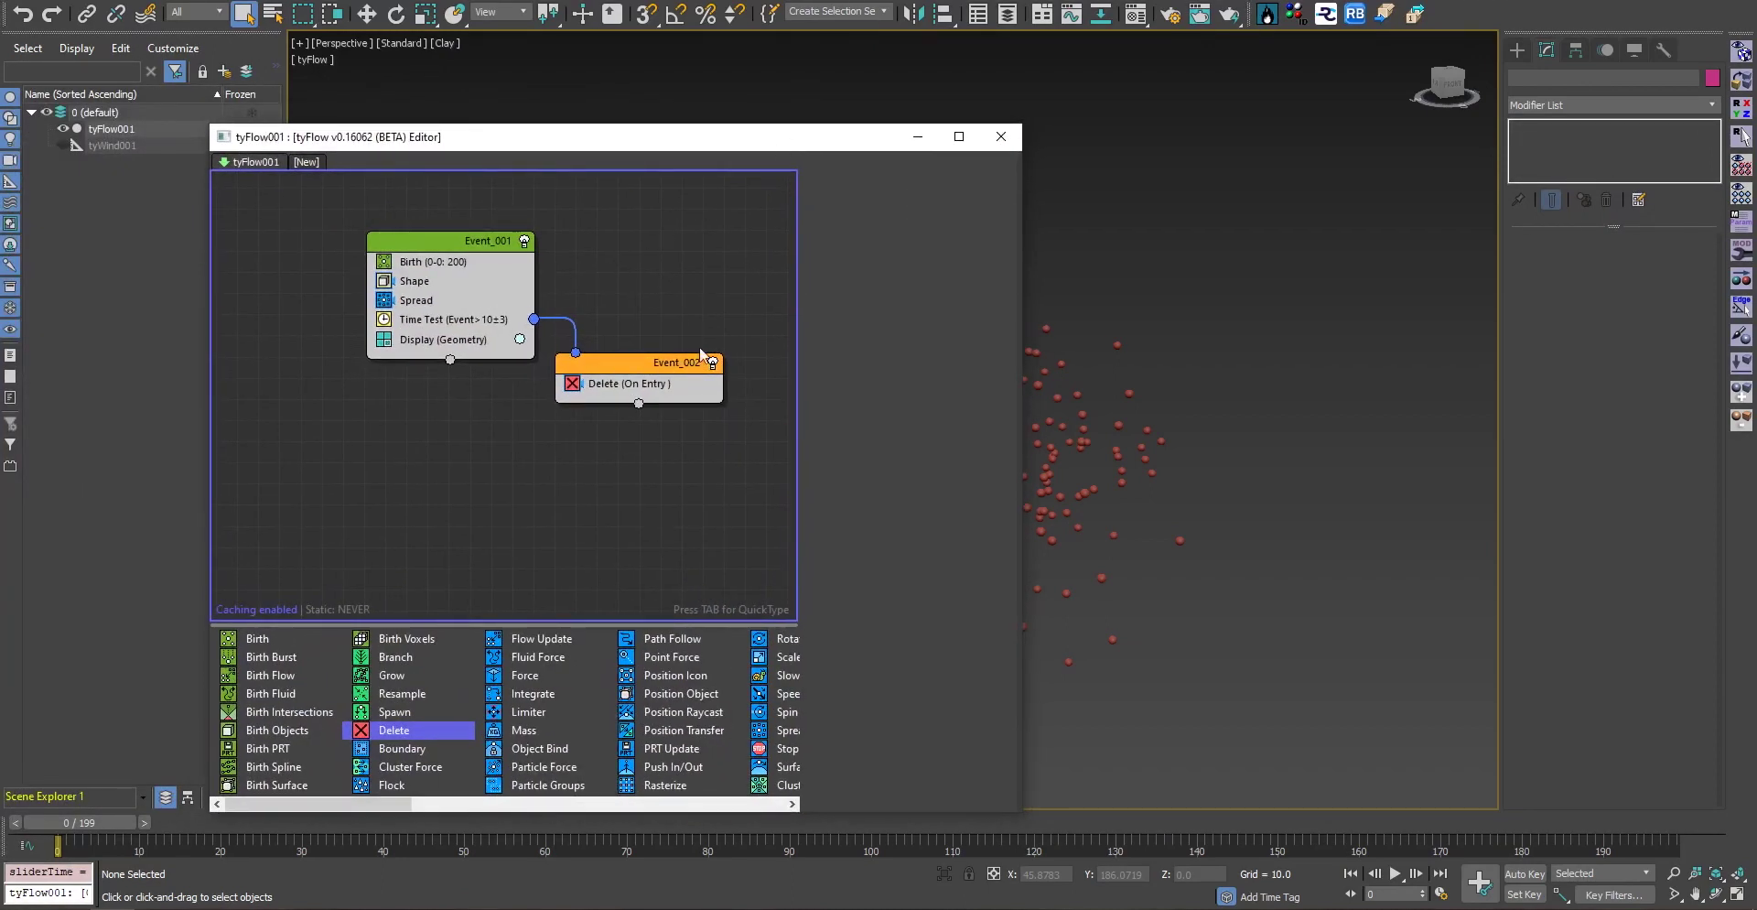
left_click(649, 370)
key("Delete")
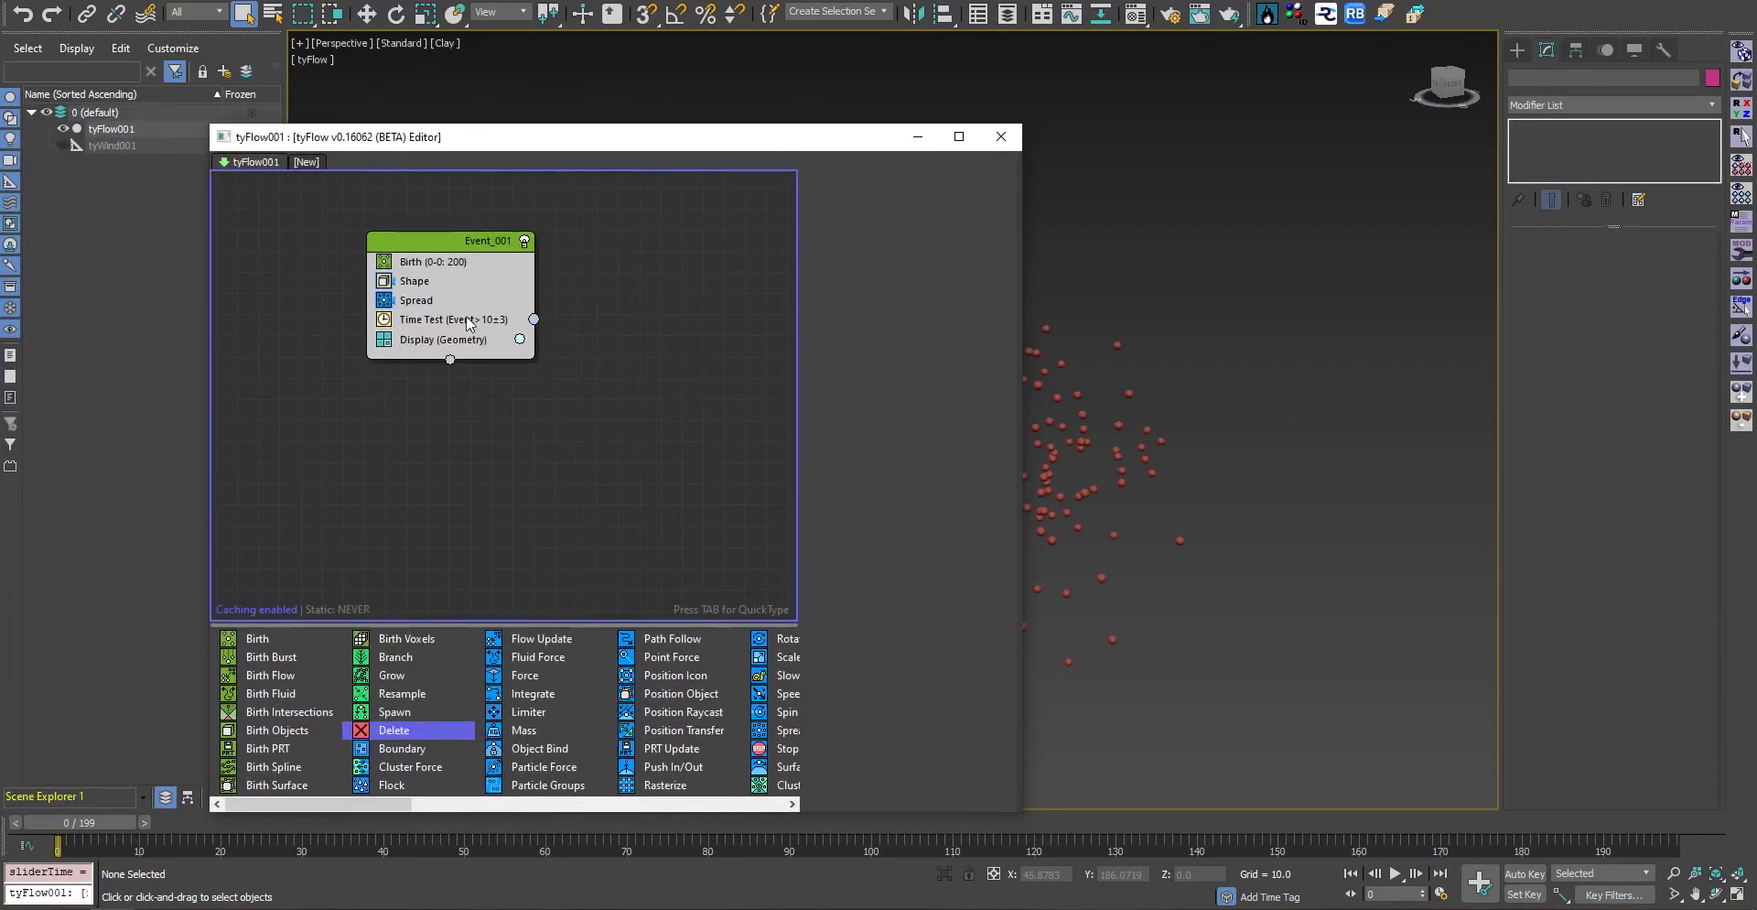
left_click(463, 325)
key("Delete")
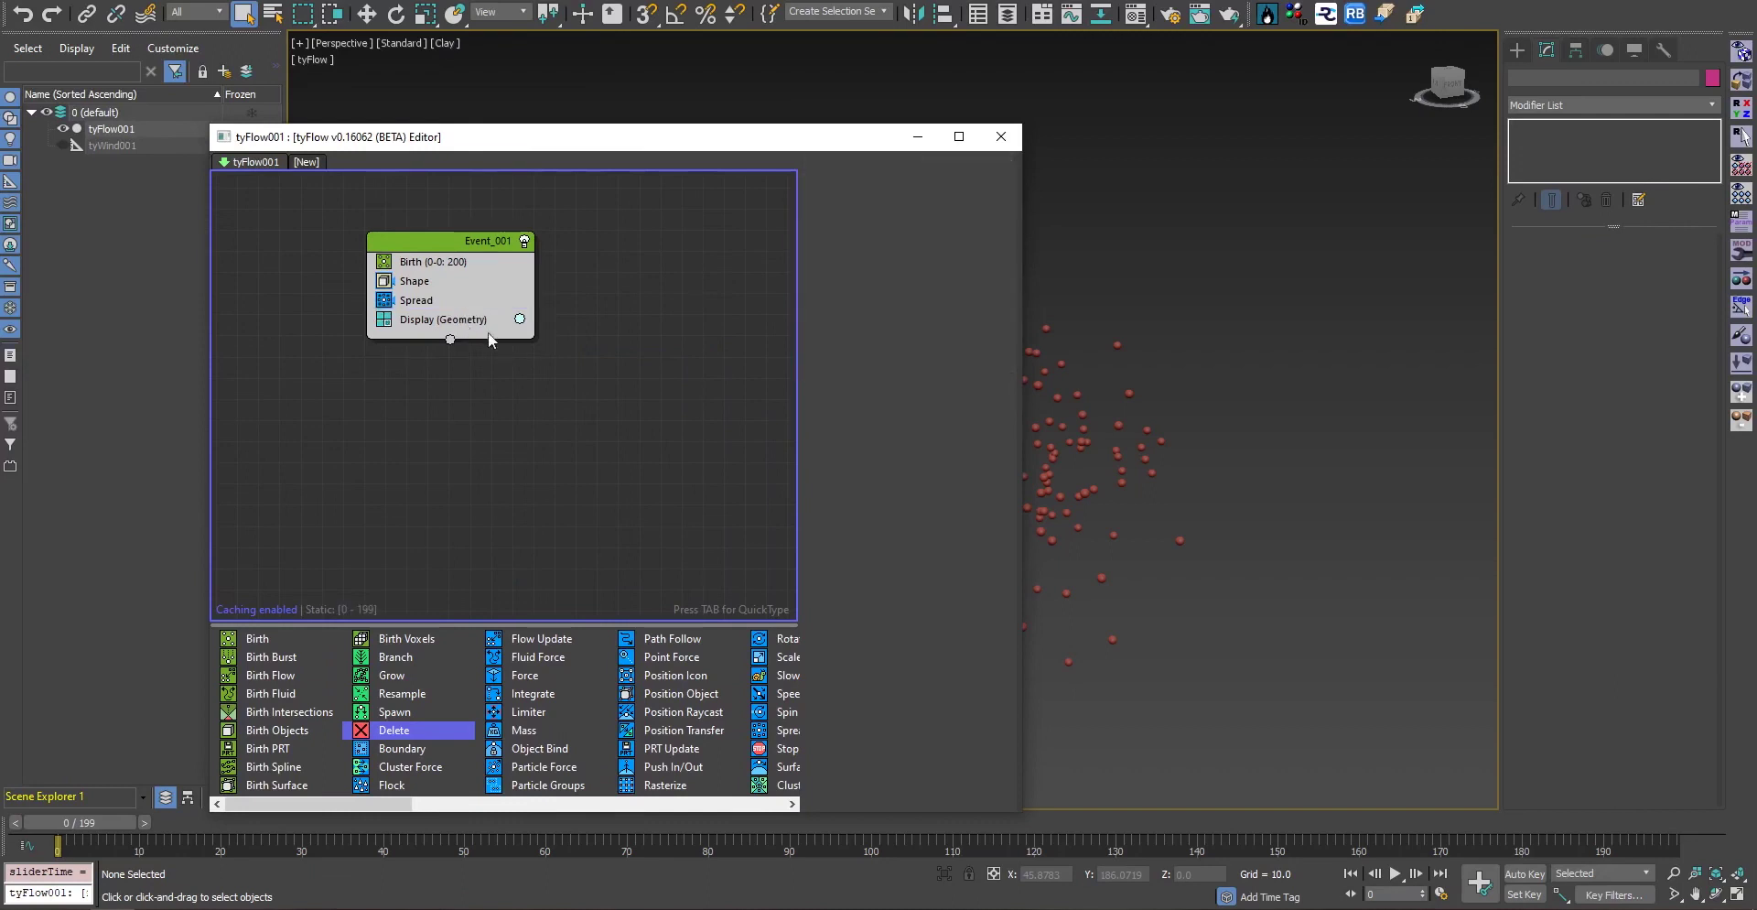
Add a Delete operator below Spread in Event_001 and give it an enabled particle filter on Event Age (frames)
left_click_drag(375, 729, 428, 325)
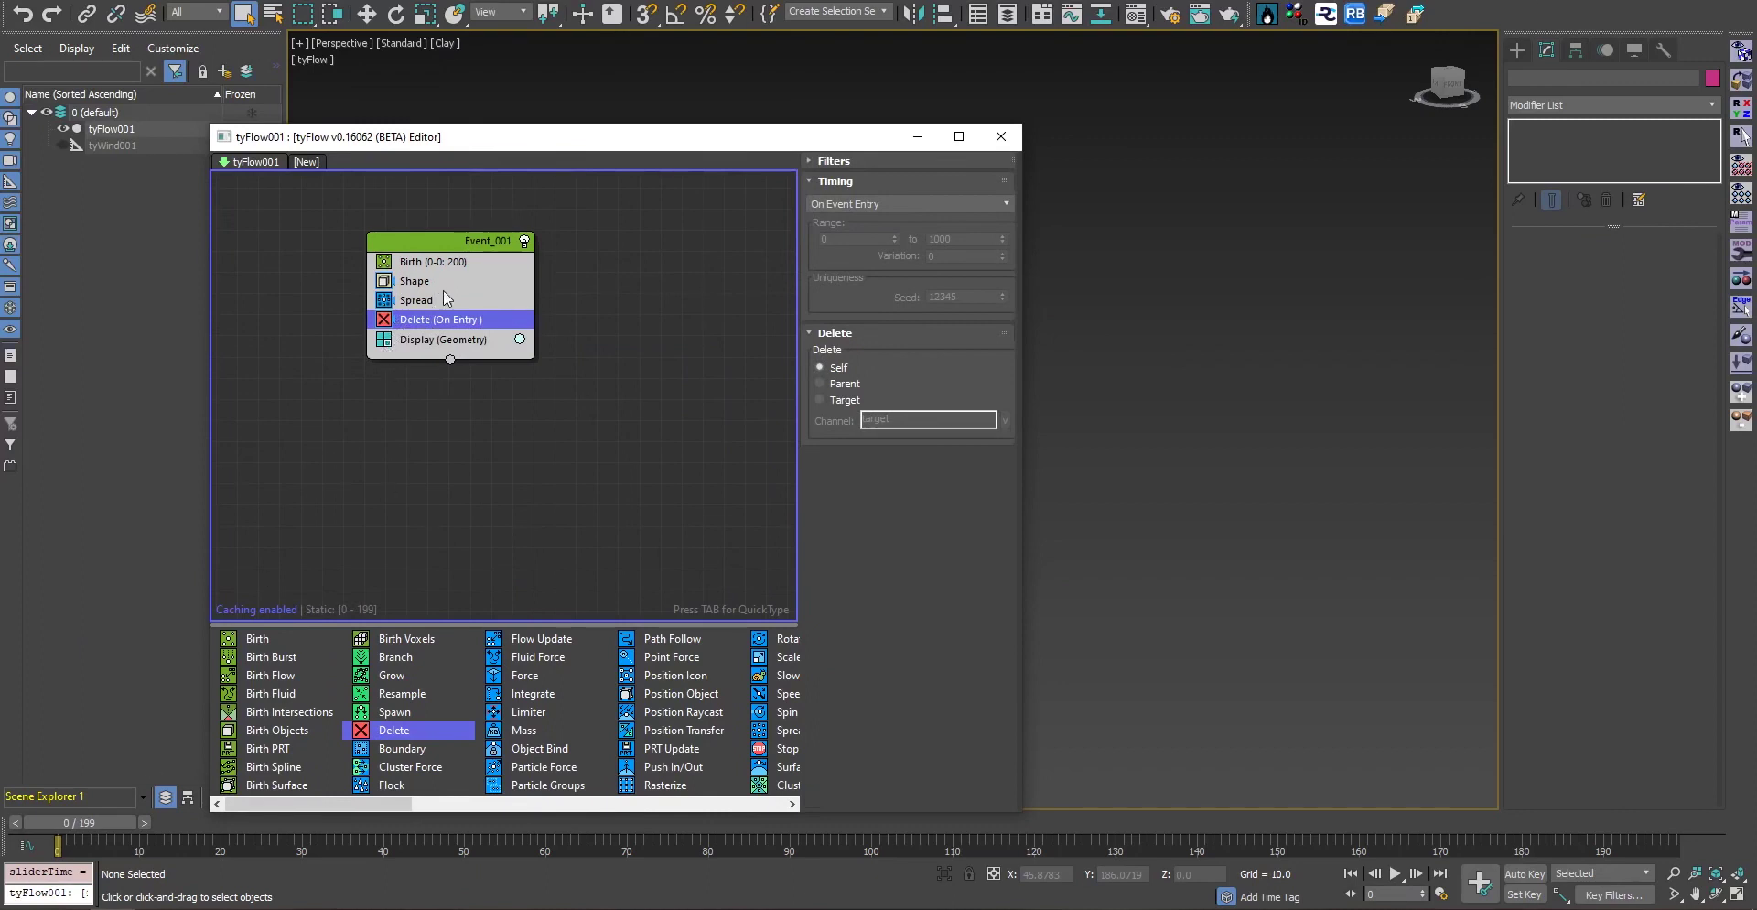
left_click(892, 159)
left_click(897, 377)
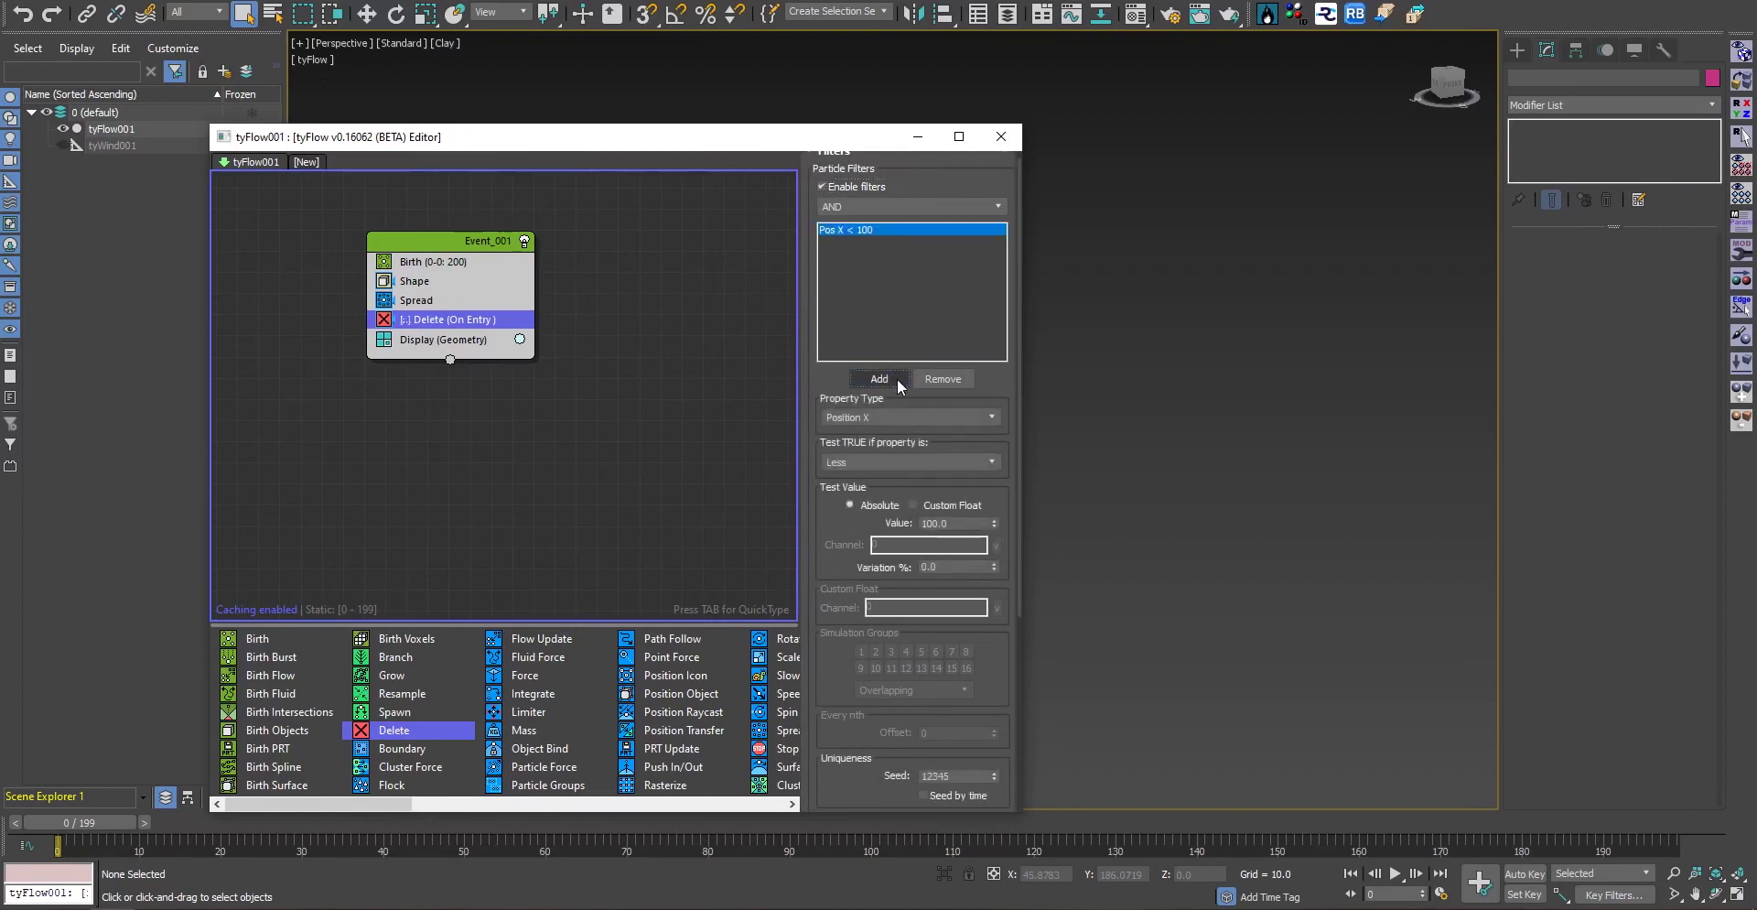
left_click(902, 417)
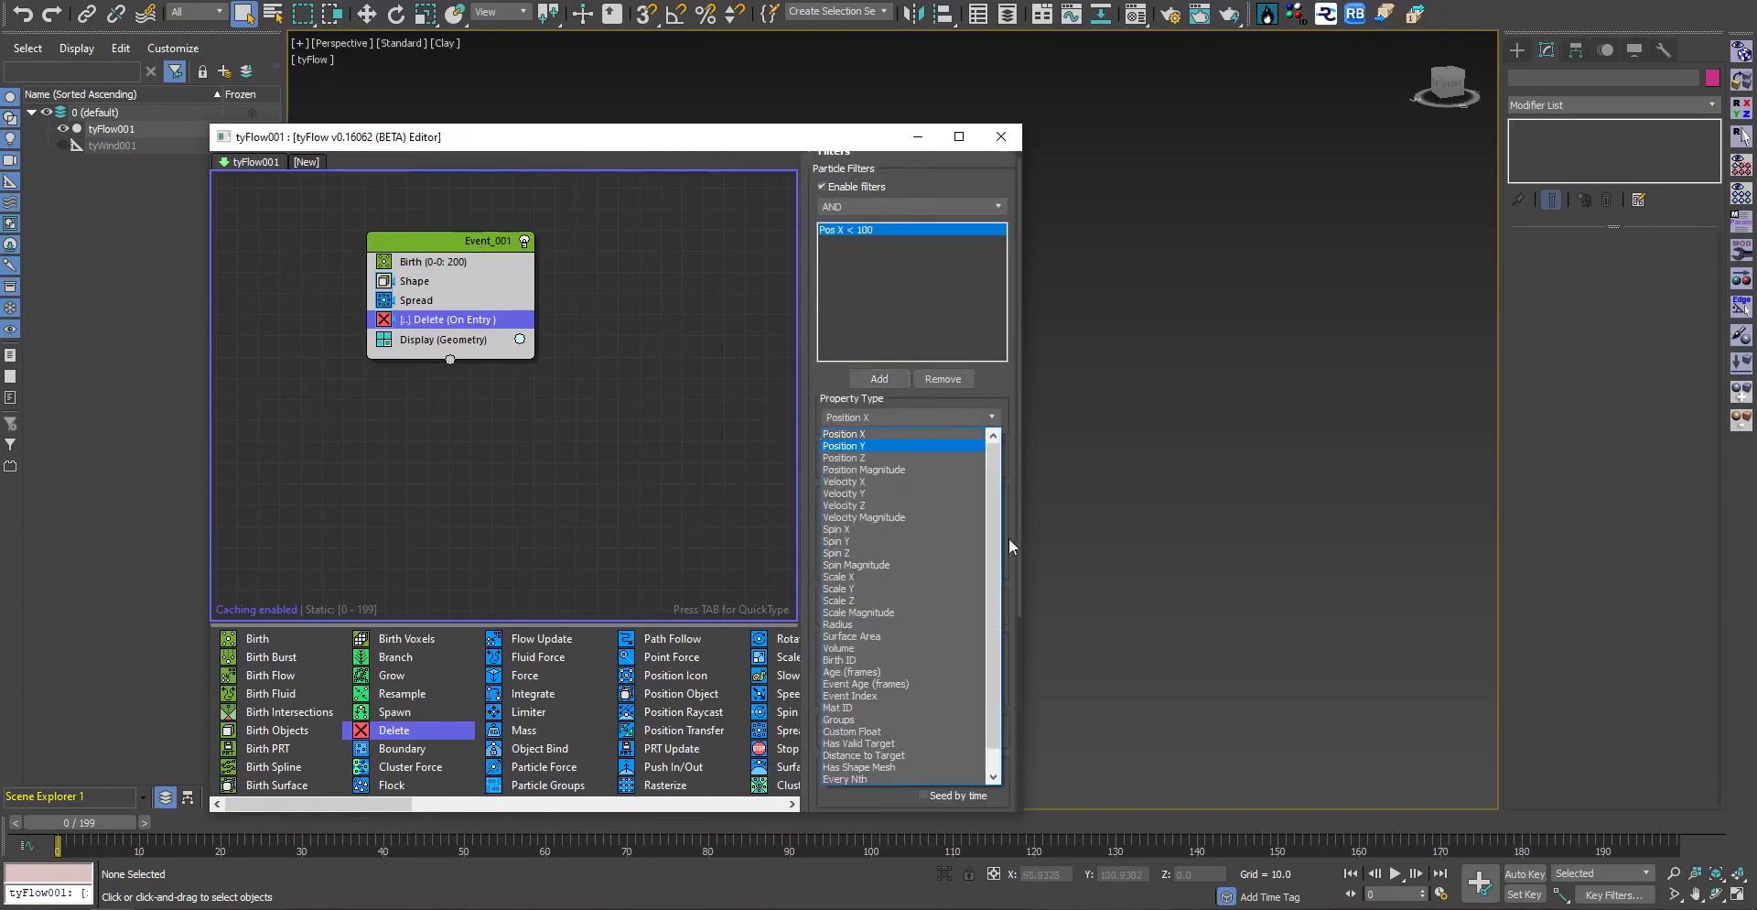
left_click(940, 685)
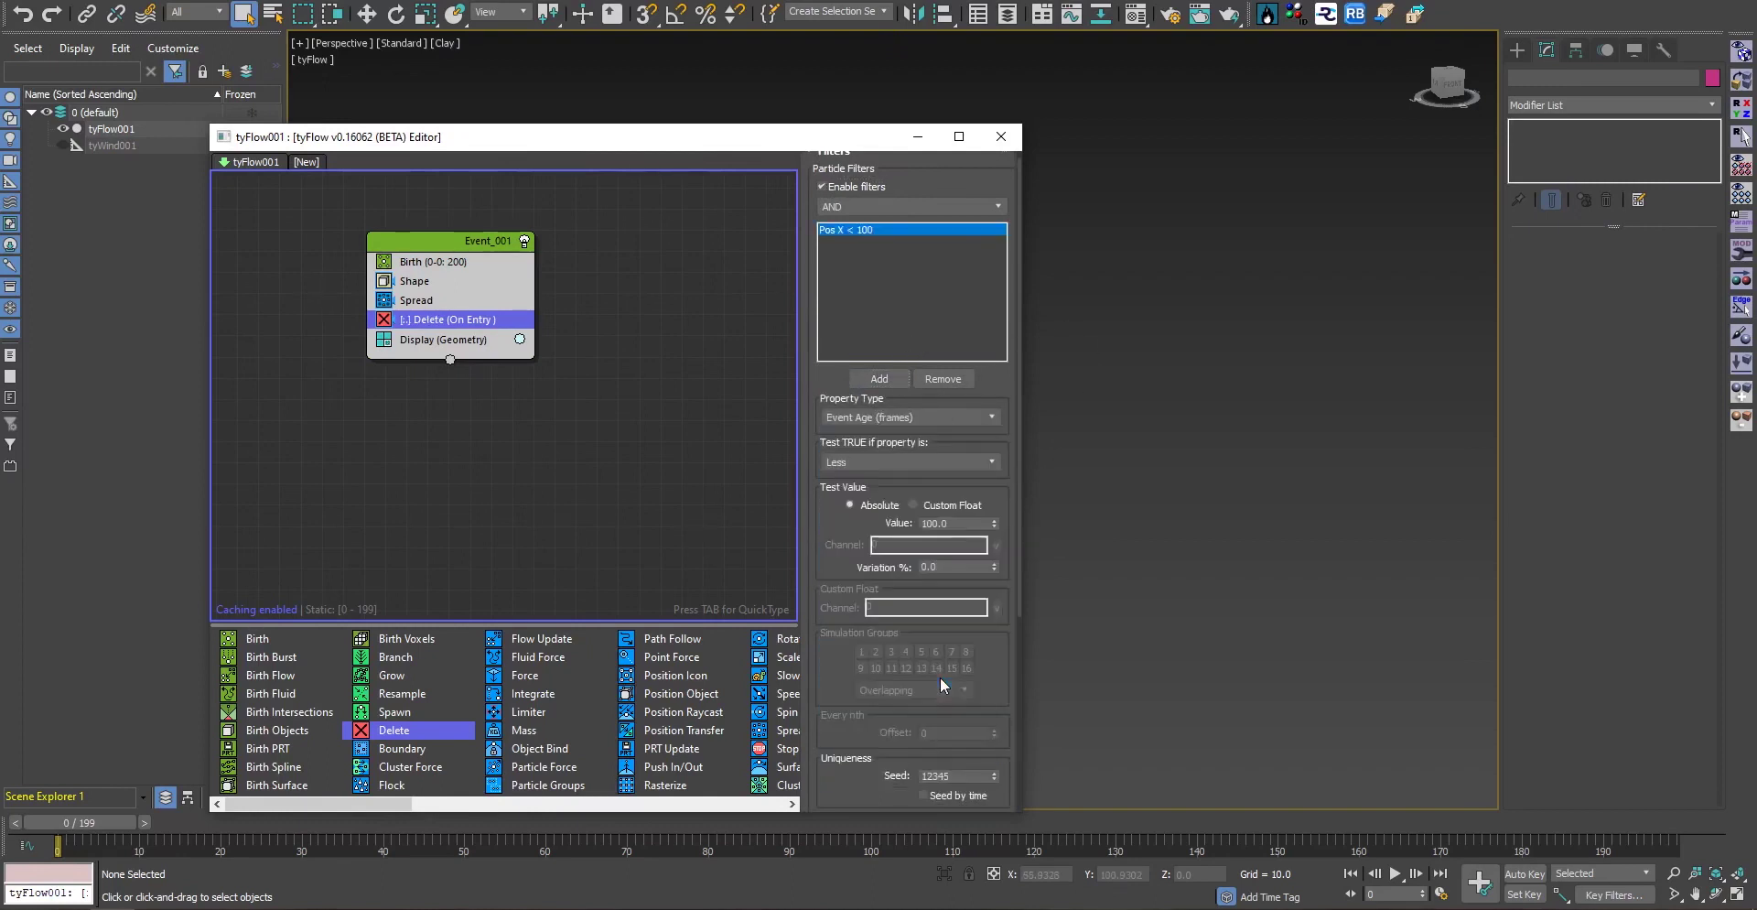
Make the Event Age filter test for Greater than 10 with 30% variation, and scrub the timeline to check the deletion
double_click(955, 523)
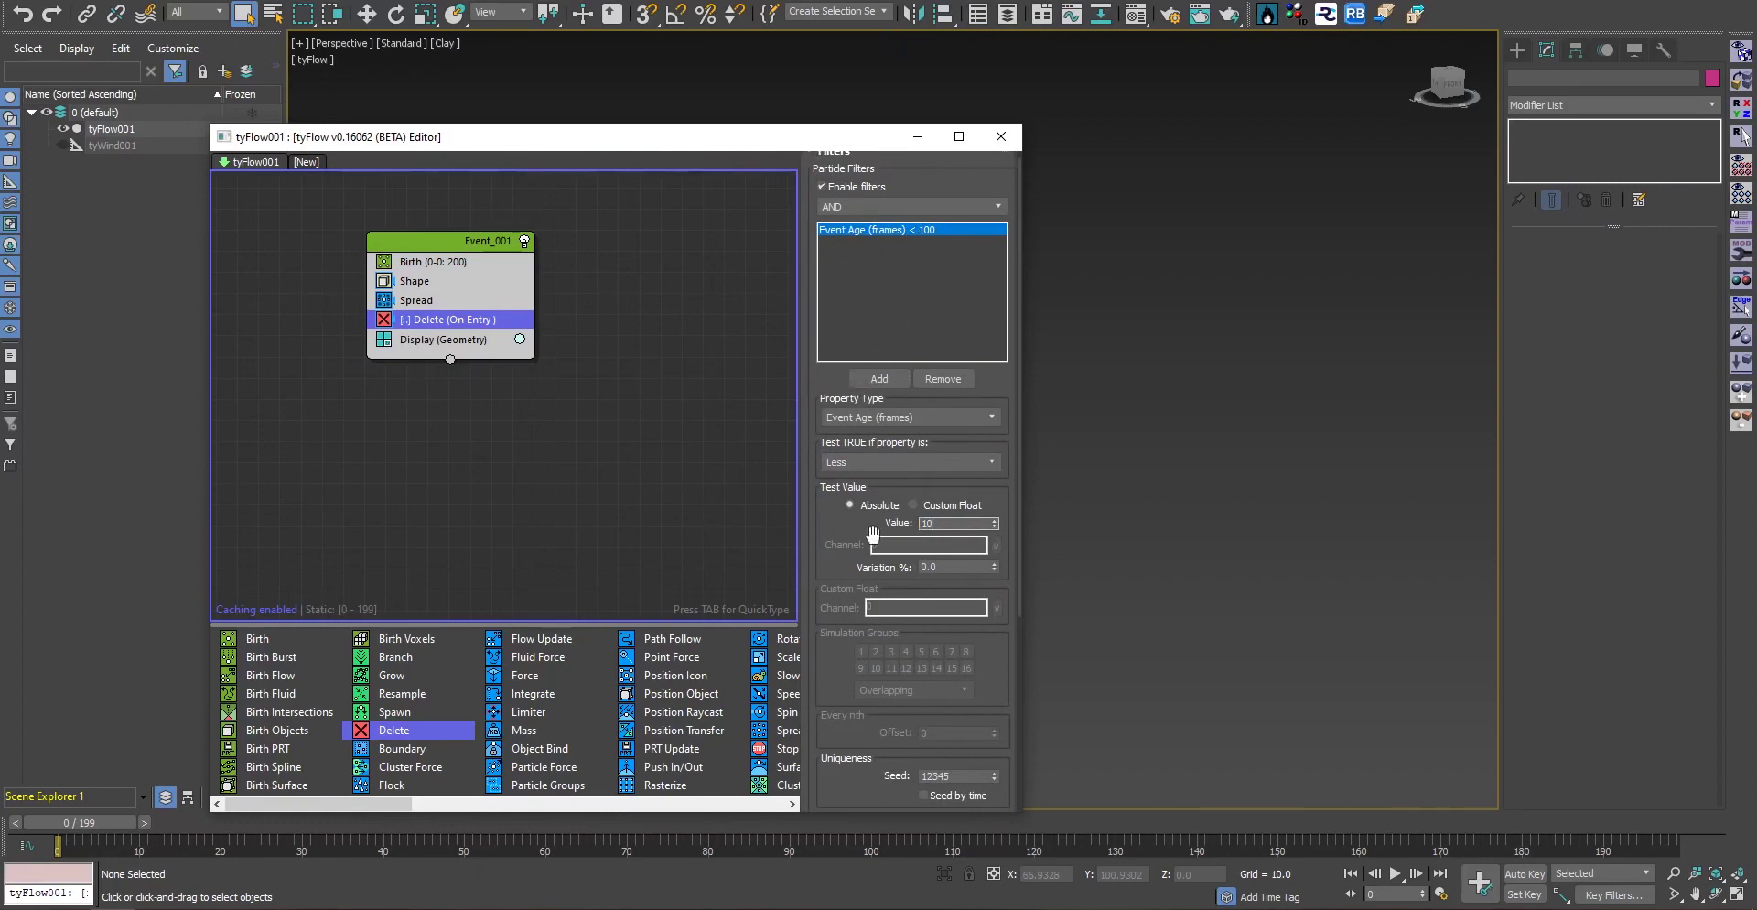
left_click(880, 462)
left_click(871, 503)
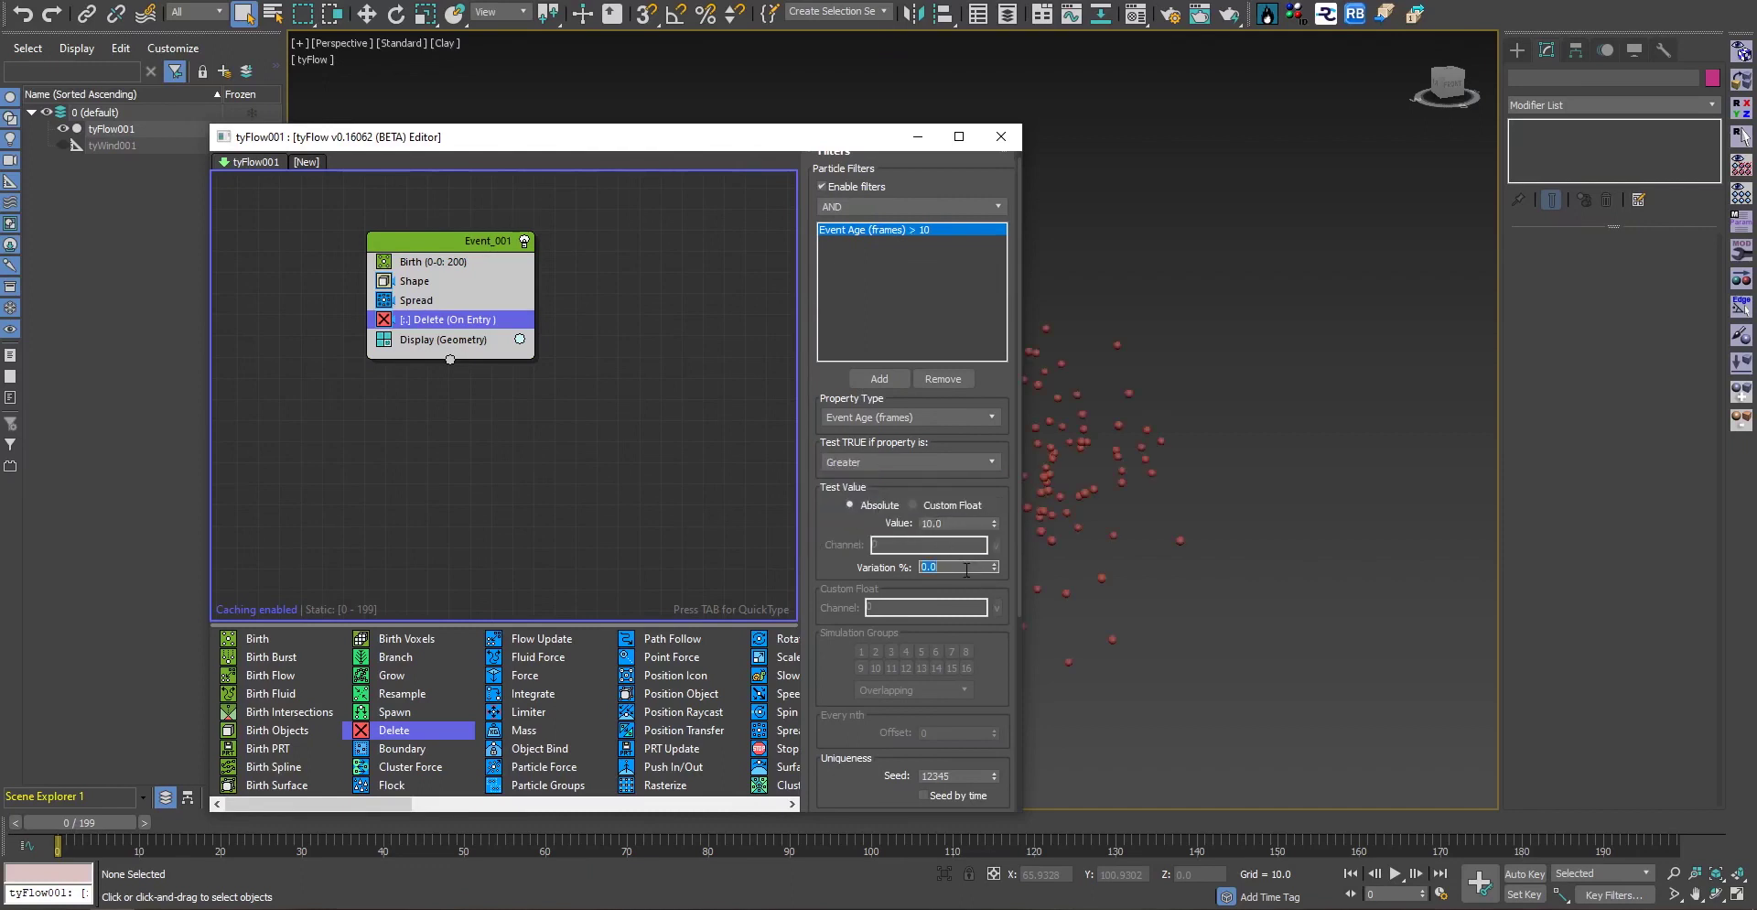
left_click(963, 569)
type("30")
key("Return")
left_click_drag(846, 142, 584, 73)
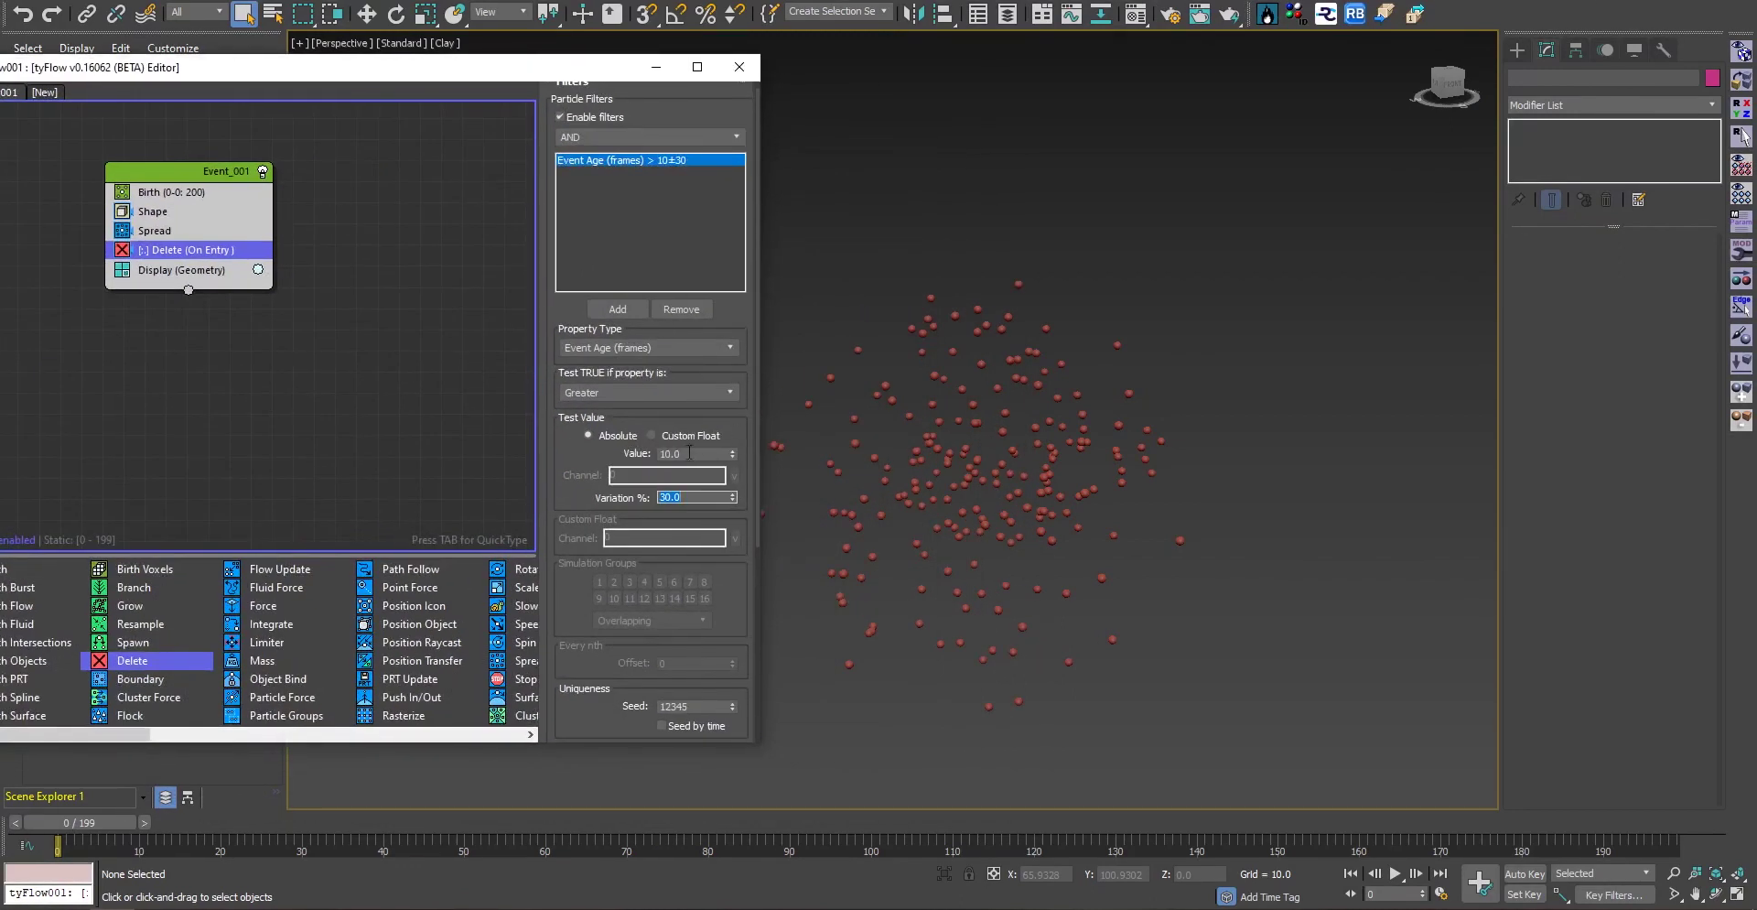
mouse_move(60, 824)
left_mouse_down()
mouse_move(366, 838)
mouse_move(57, 837)
left_mouse_up()
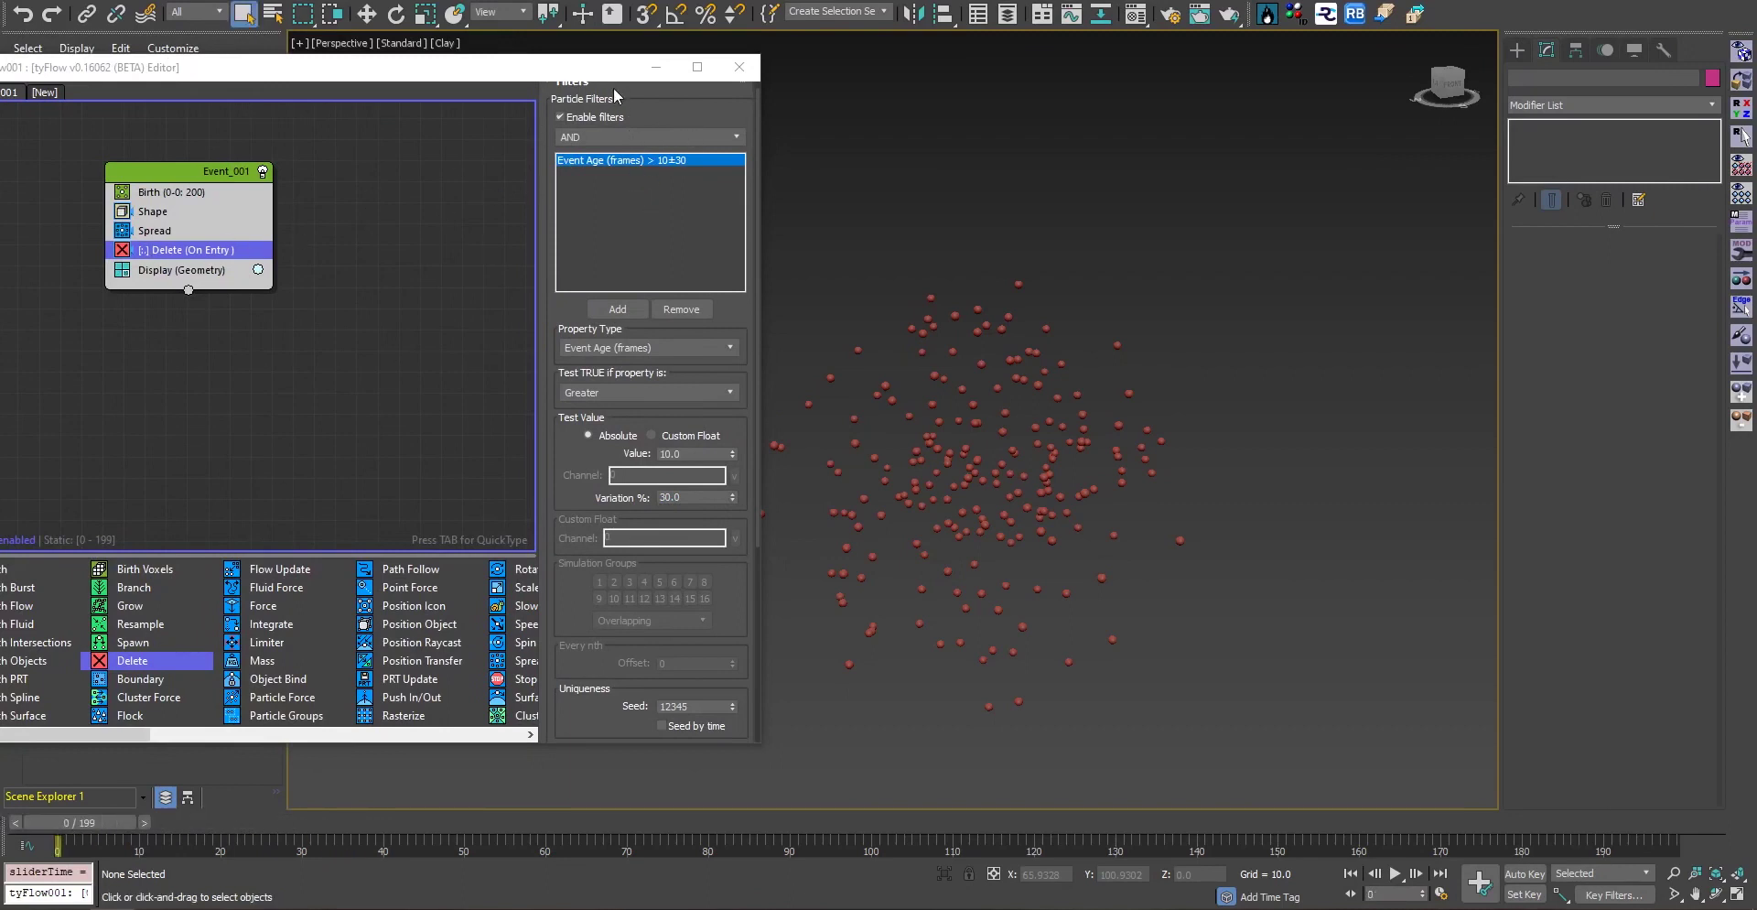
Set the Delete operator's timing to Continuous and scrub the timeline to check the filtered deletion
scroll(695, 137, "up", 1)
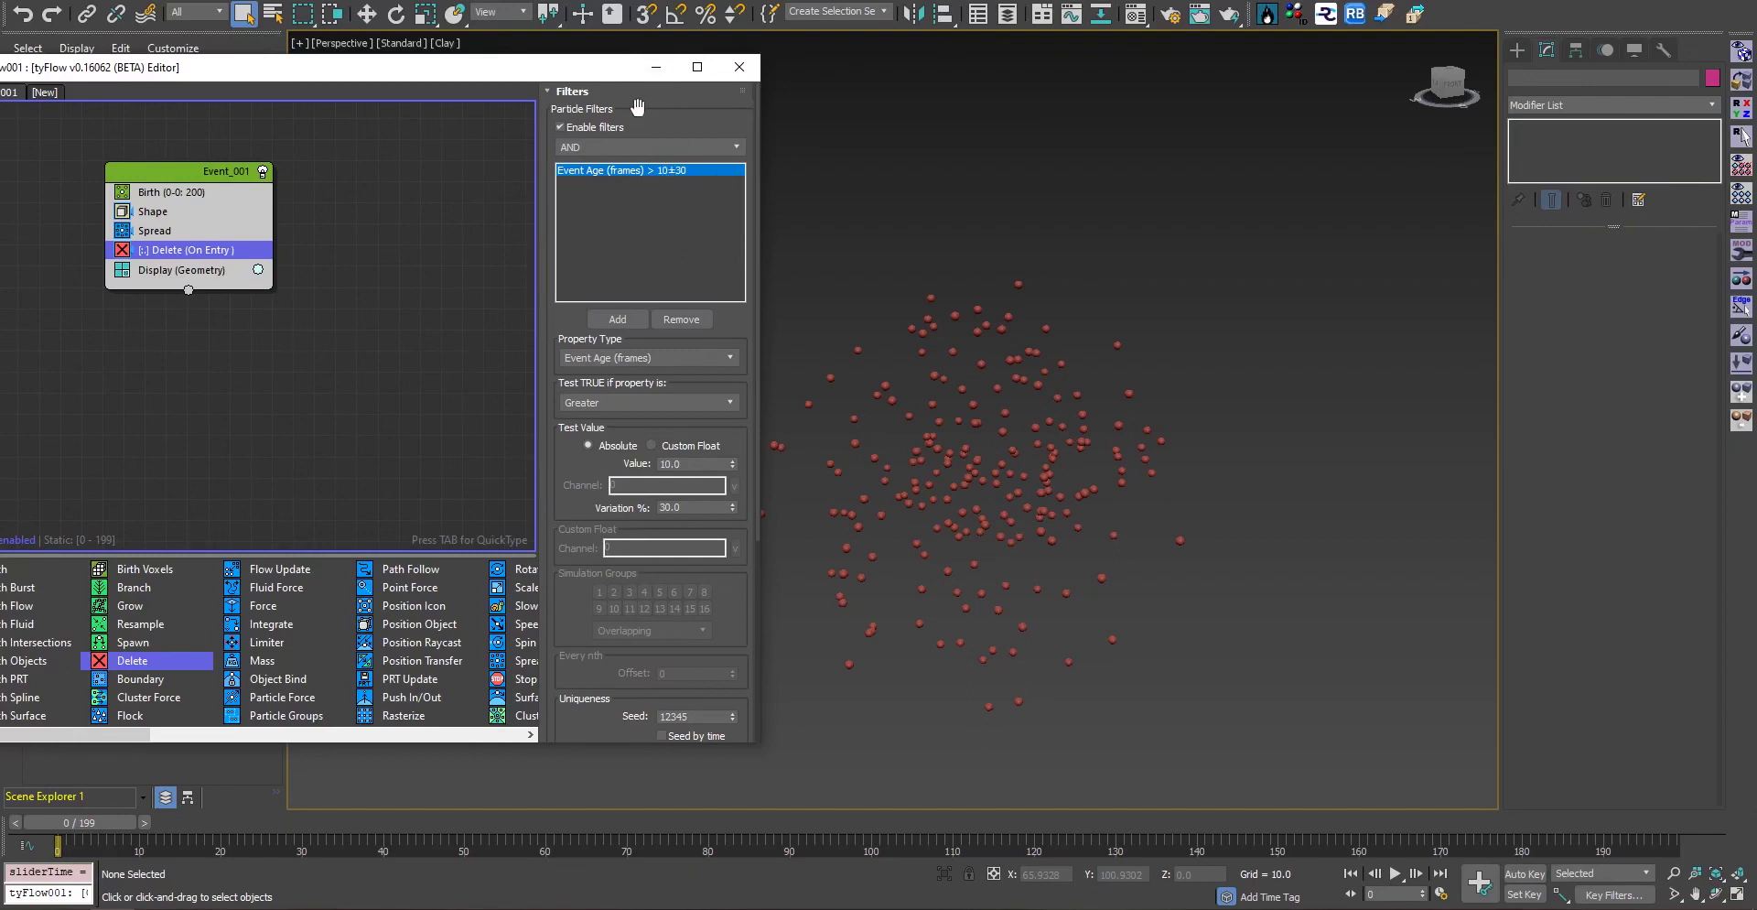
left_click(569, 92)
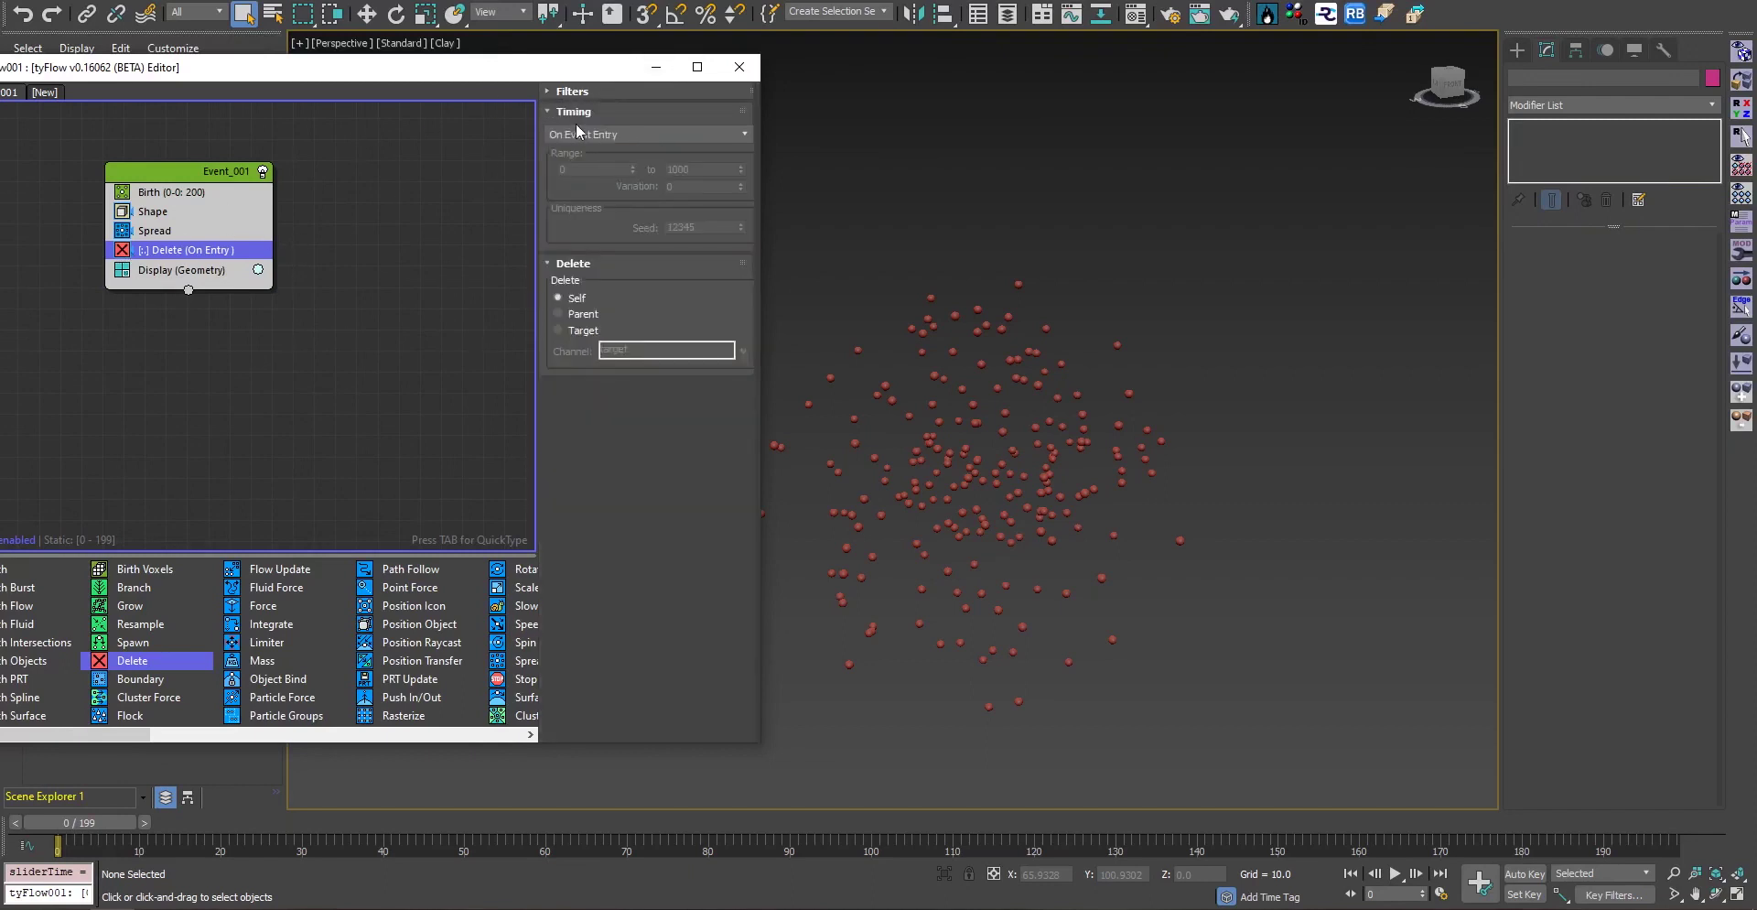
left_click(586, 135)
left_click(582, 179)
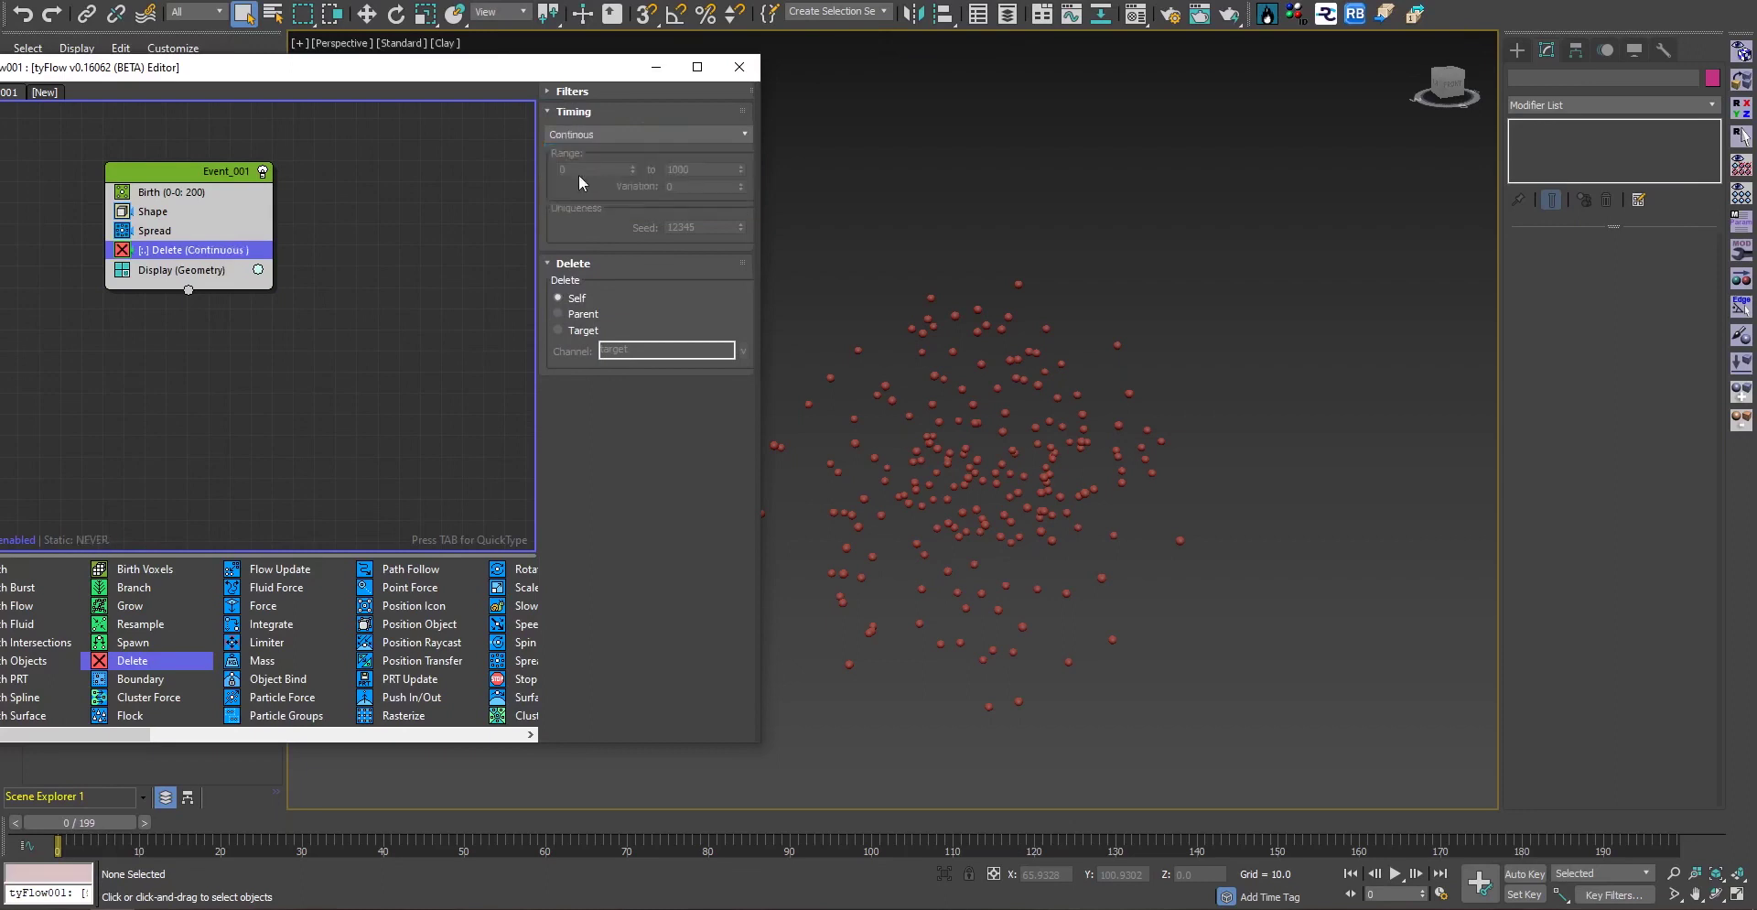
left_click_drag(83, 824, 3, 833)
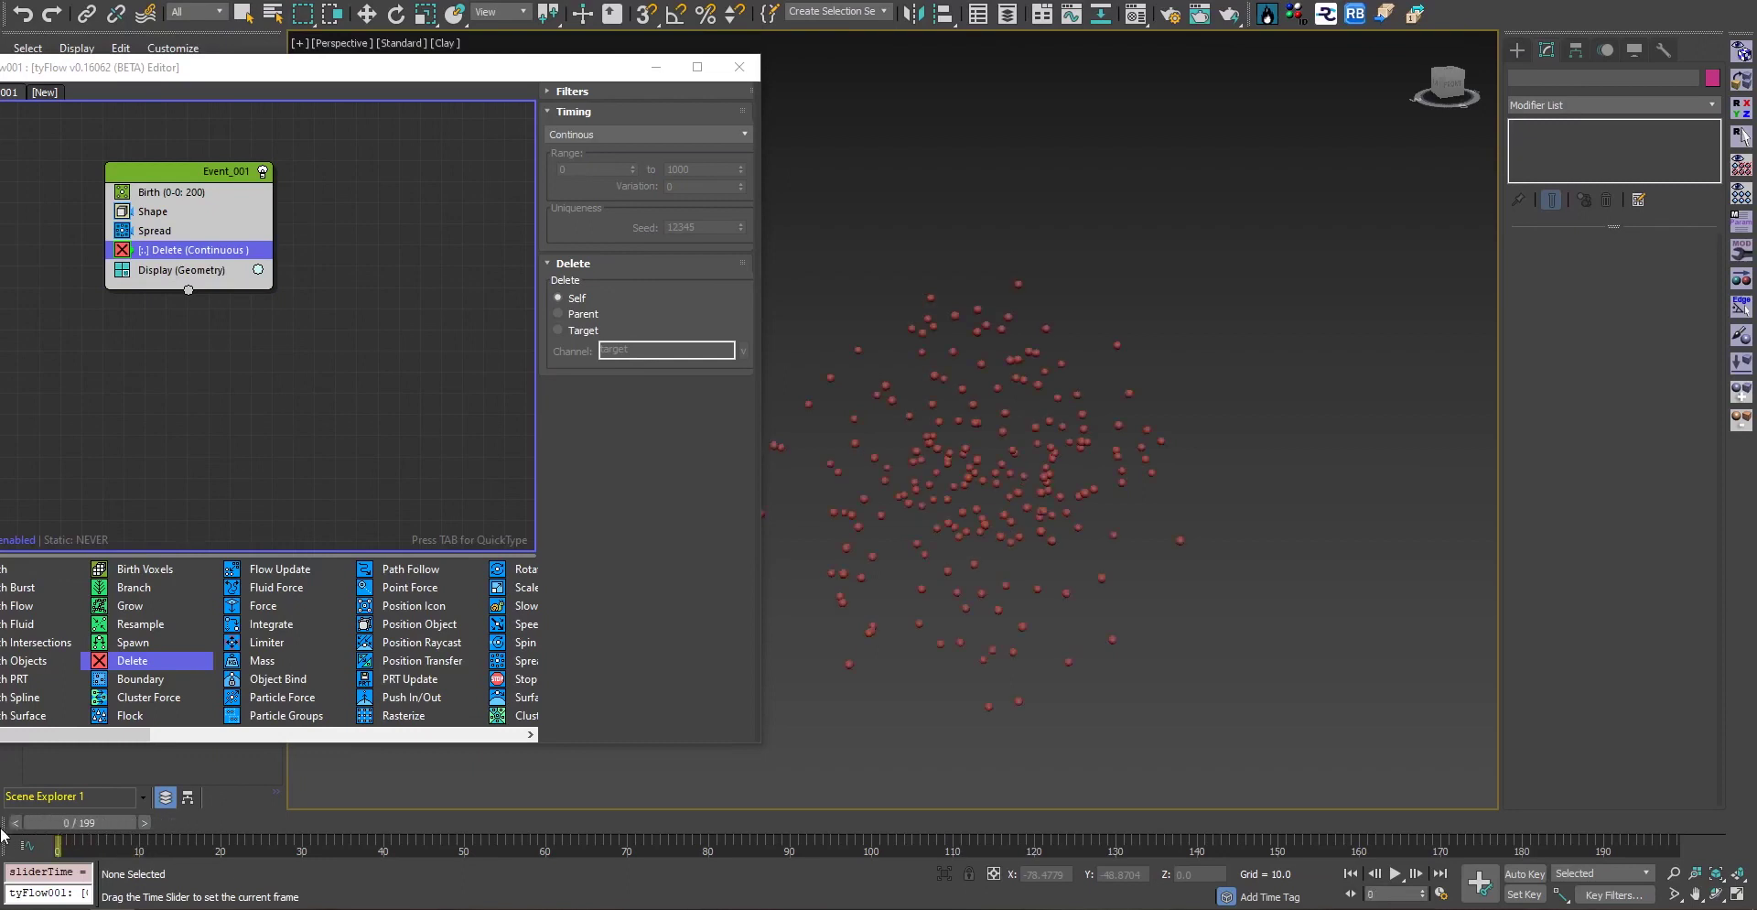
key("q")
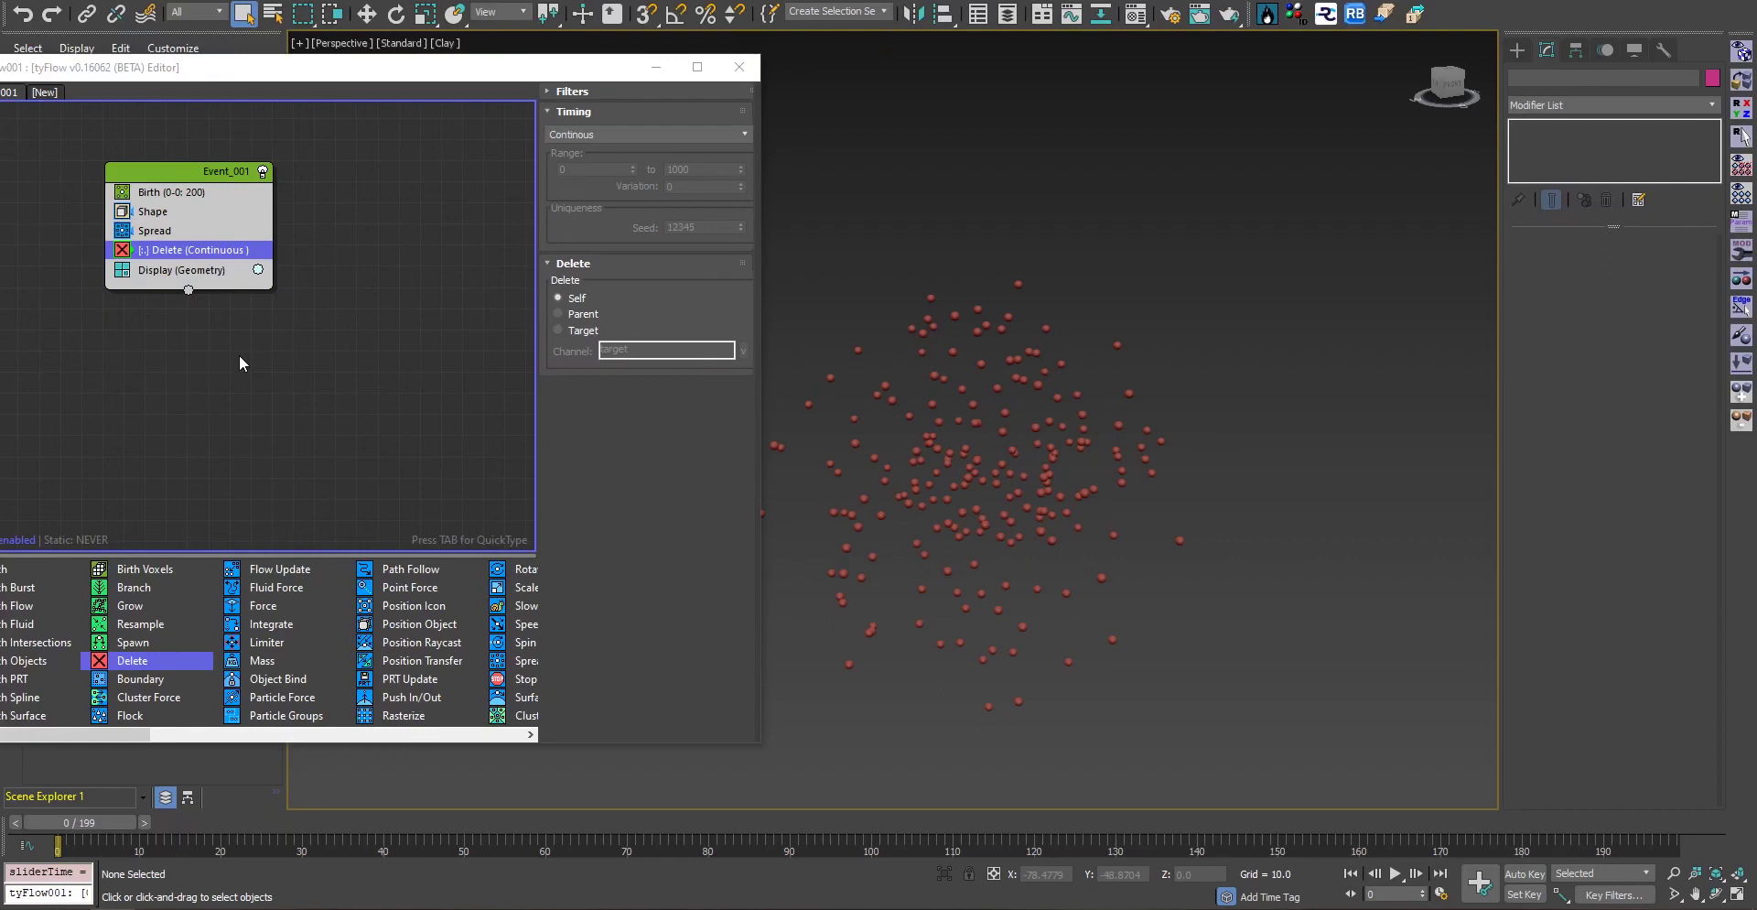
Add a second Delete filter for Position Z Less than 0, combined by AND, and scrub the timeline to check it
left_click(596, 111)
left_click(573, 91)
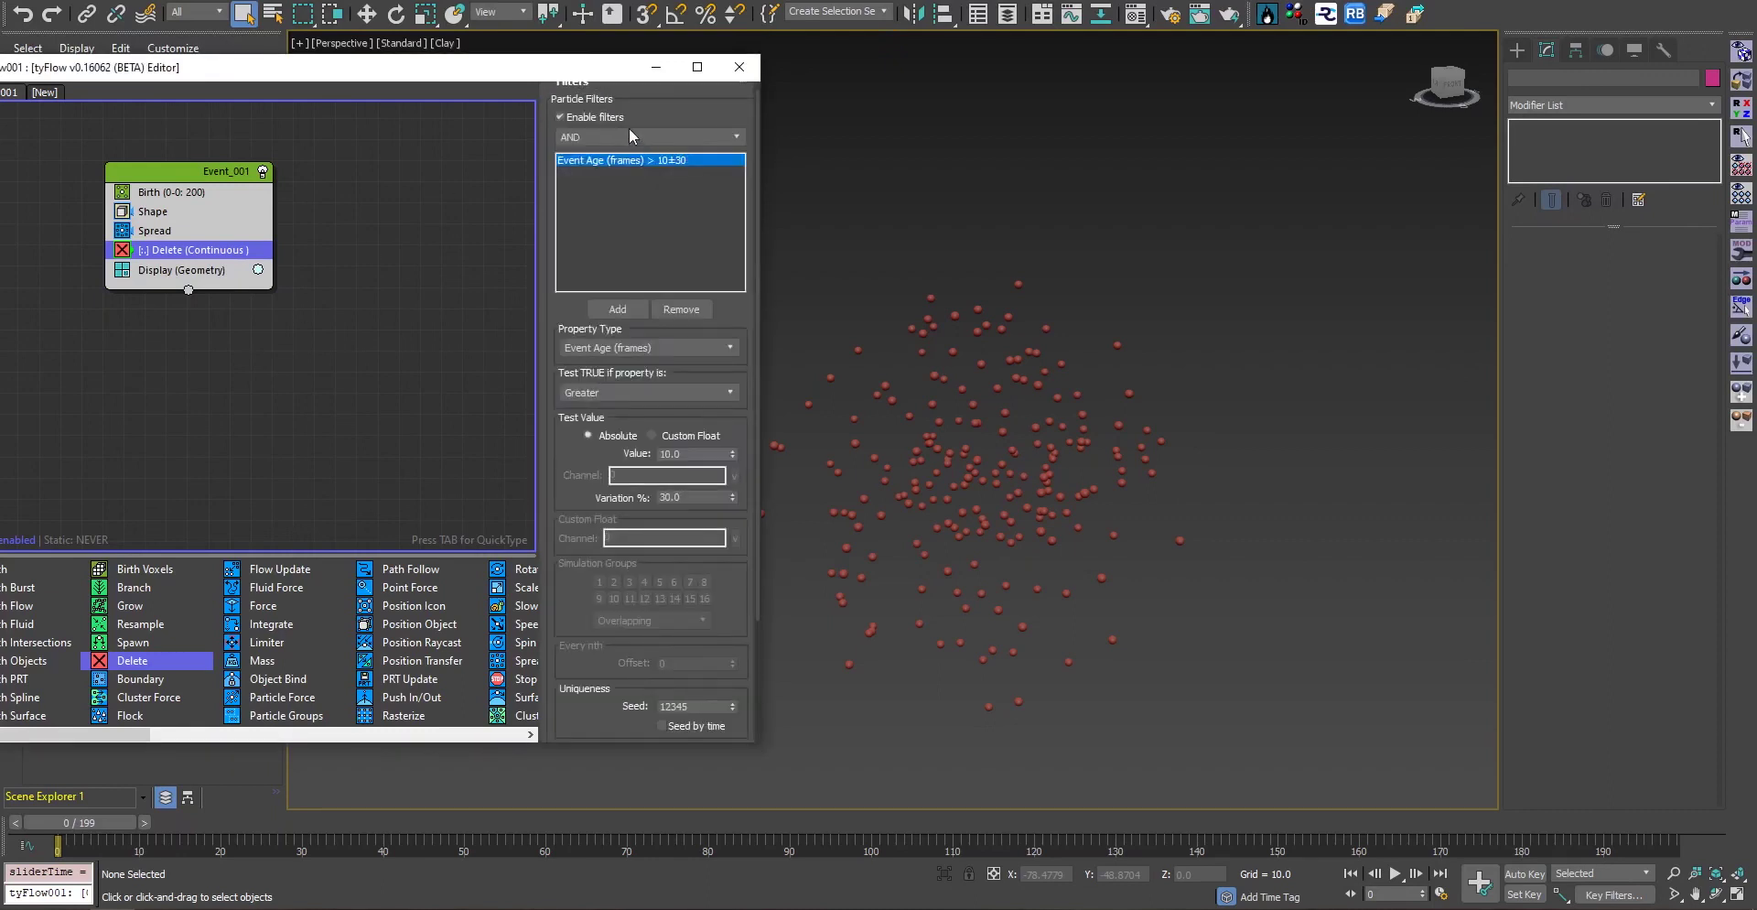
left_click(562, 145)
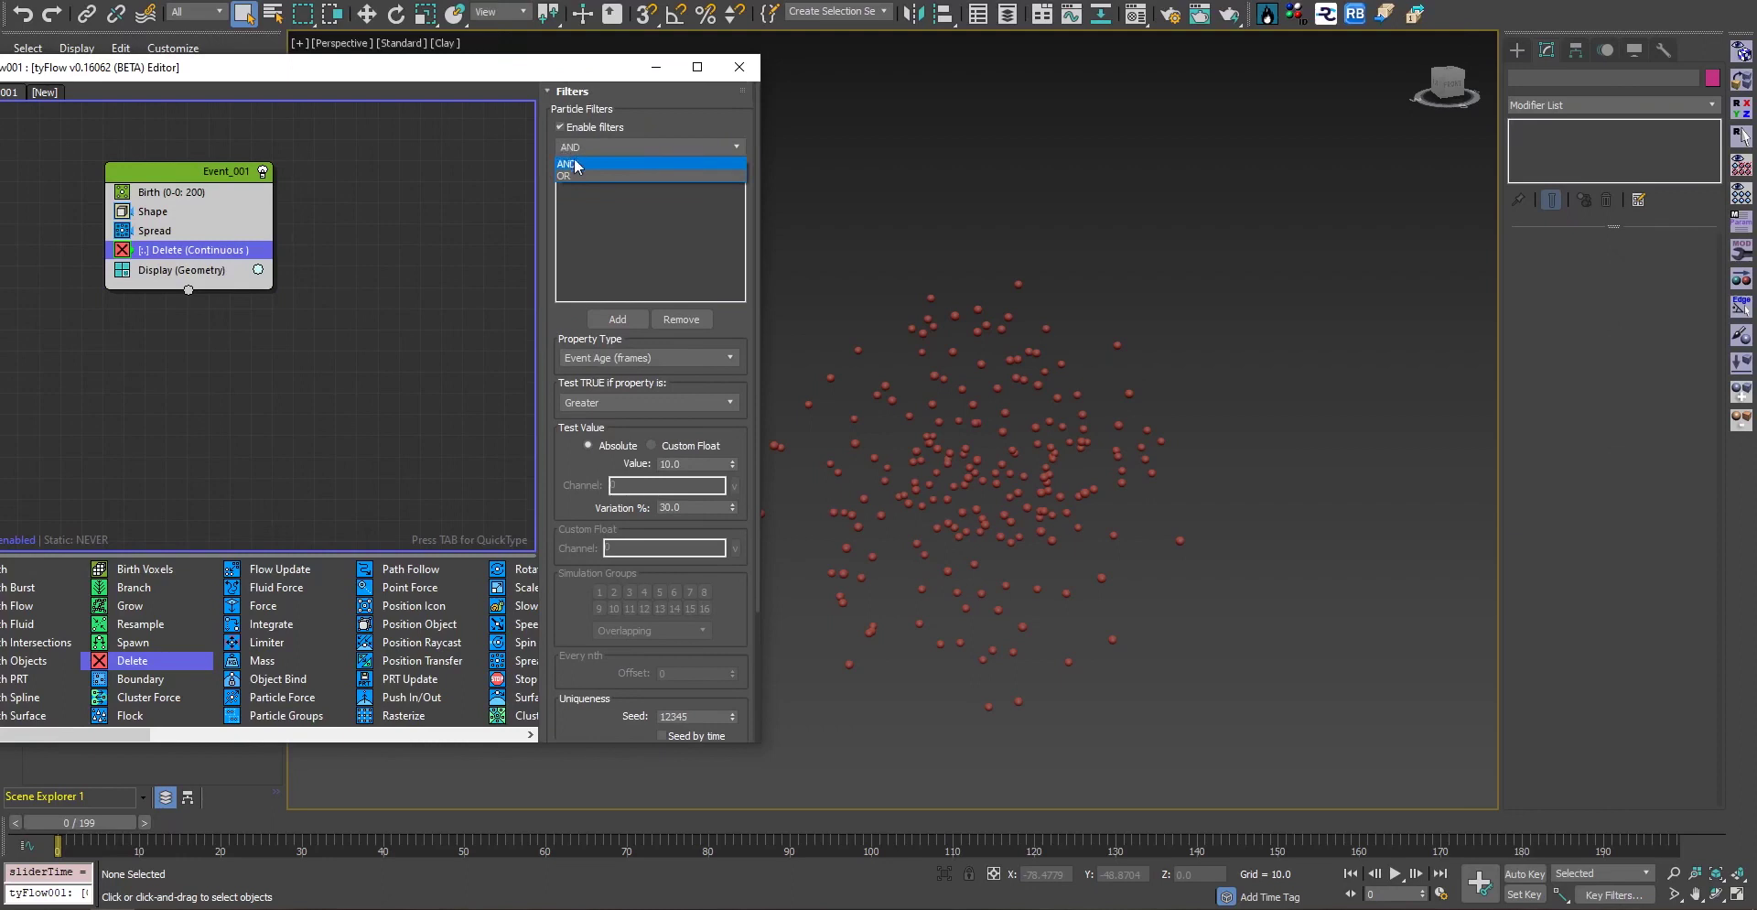
left_click(583, 163)
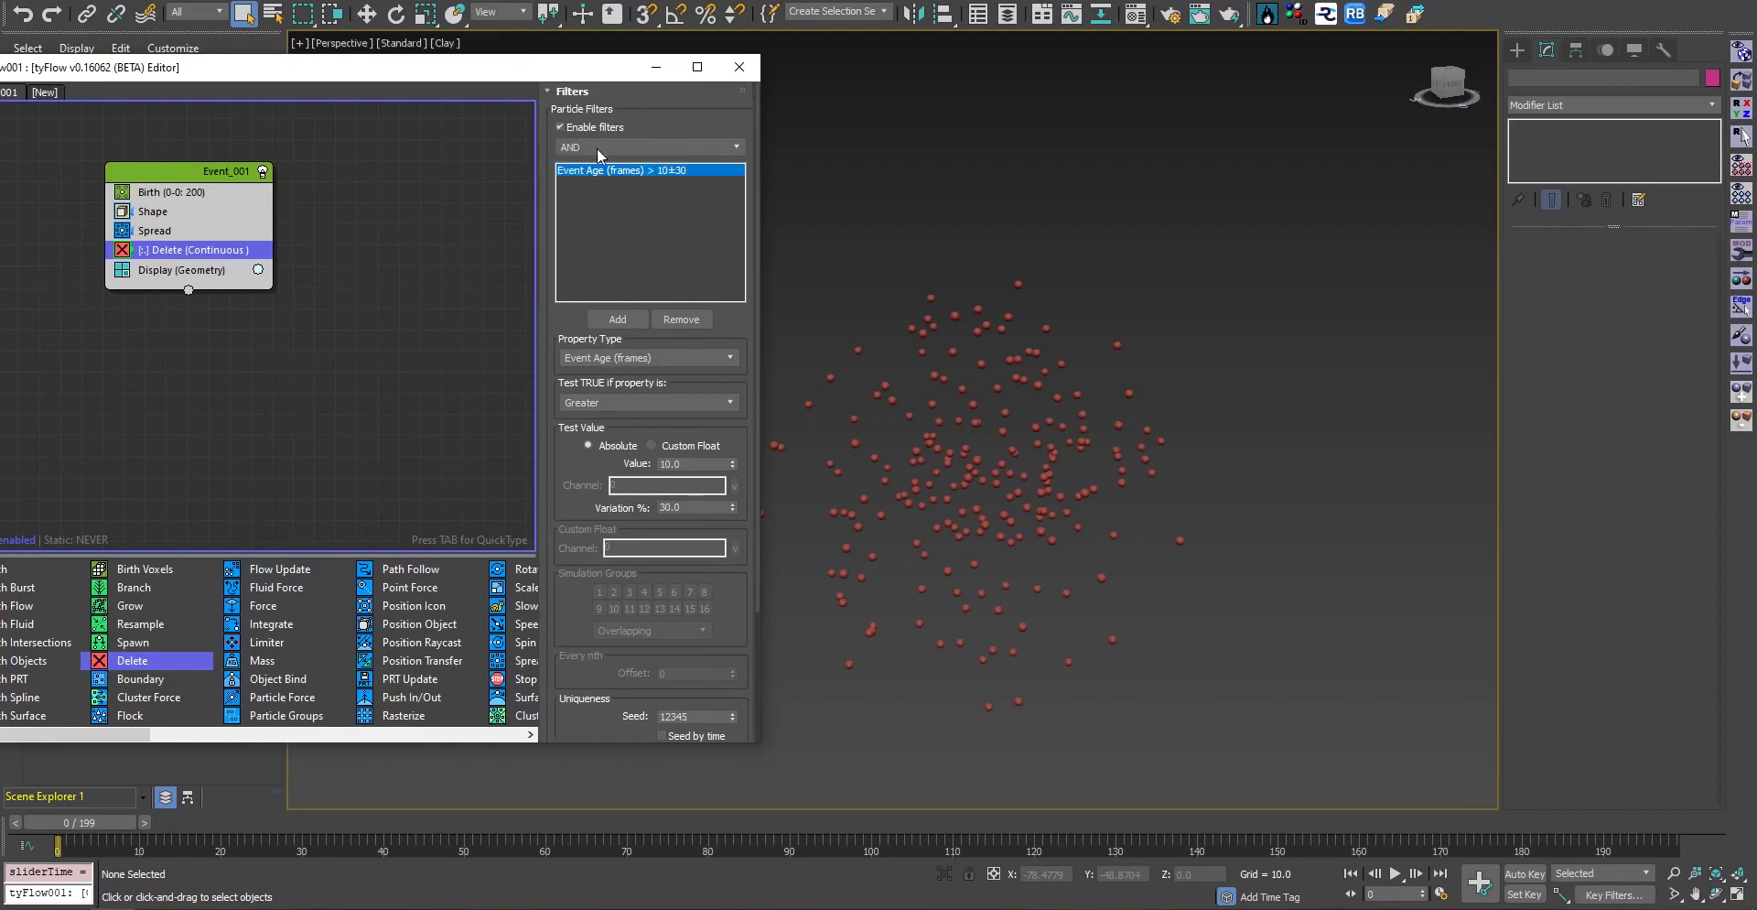
left_click(618, 319)
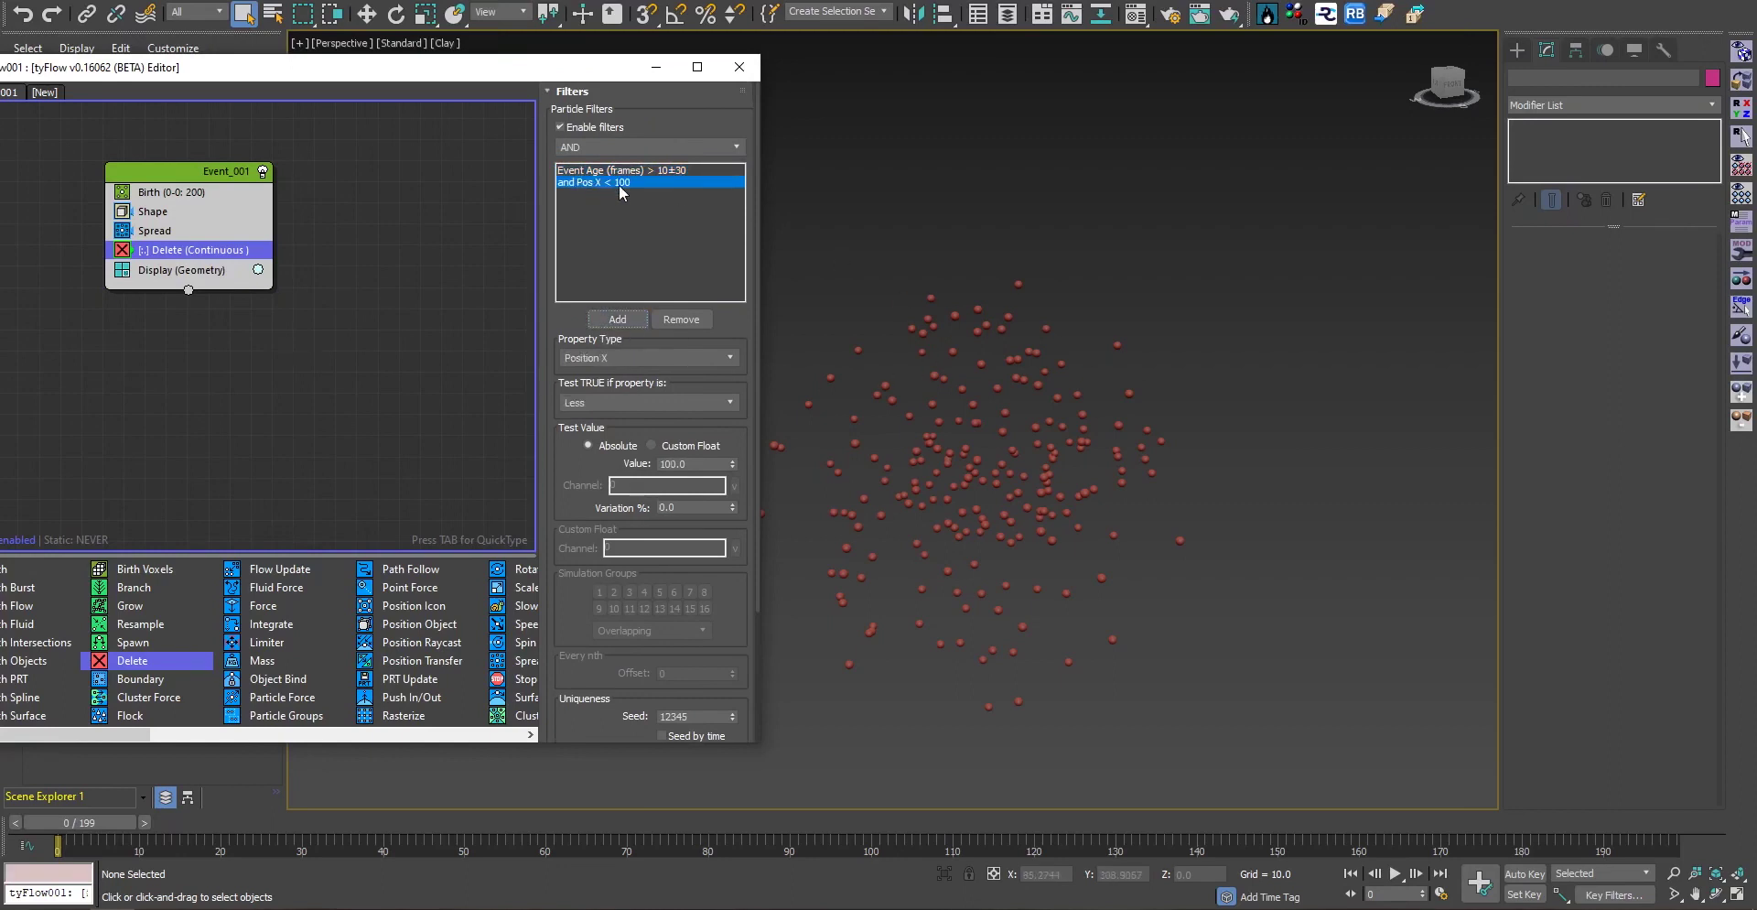
left_click(606, 360)
left_click(622, 398)
right_click(732, 463)
middle_click_drag(1082, 503, 1026, 542, "alt")
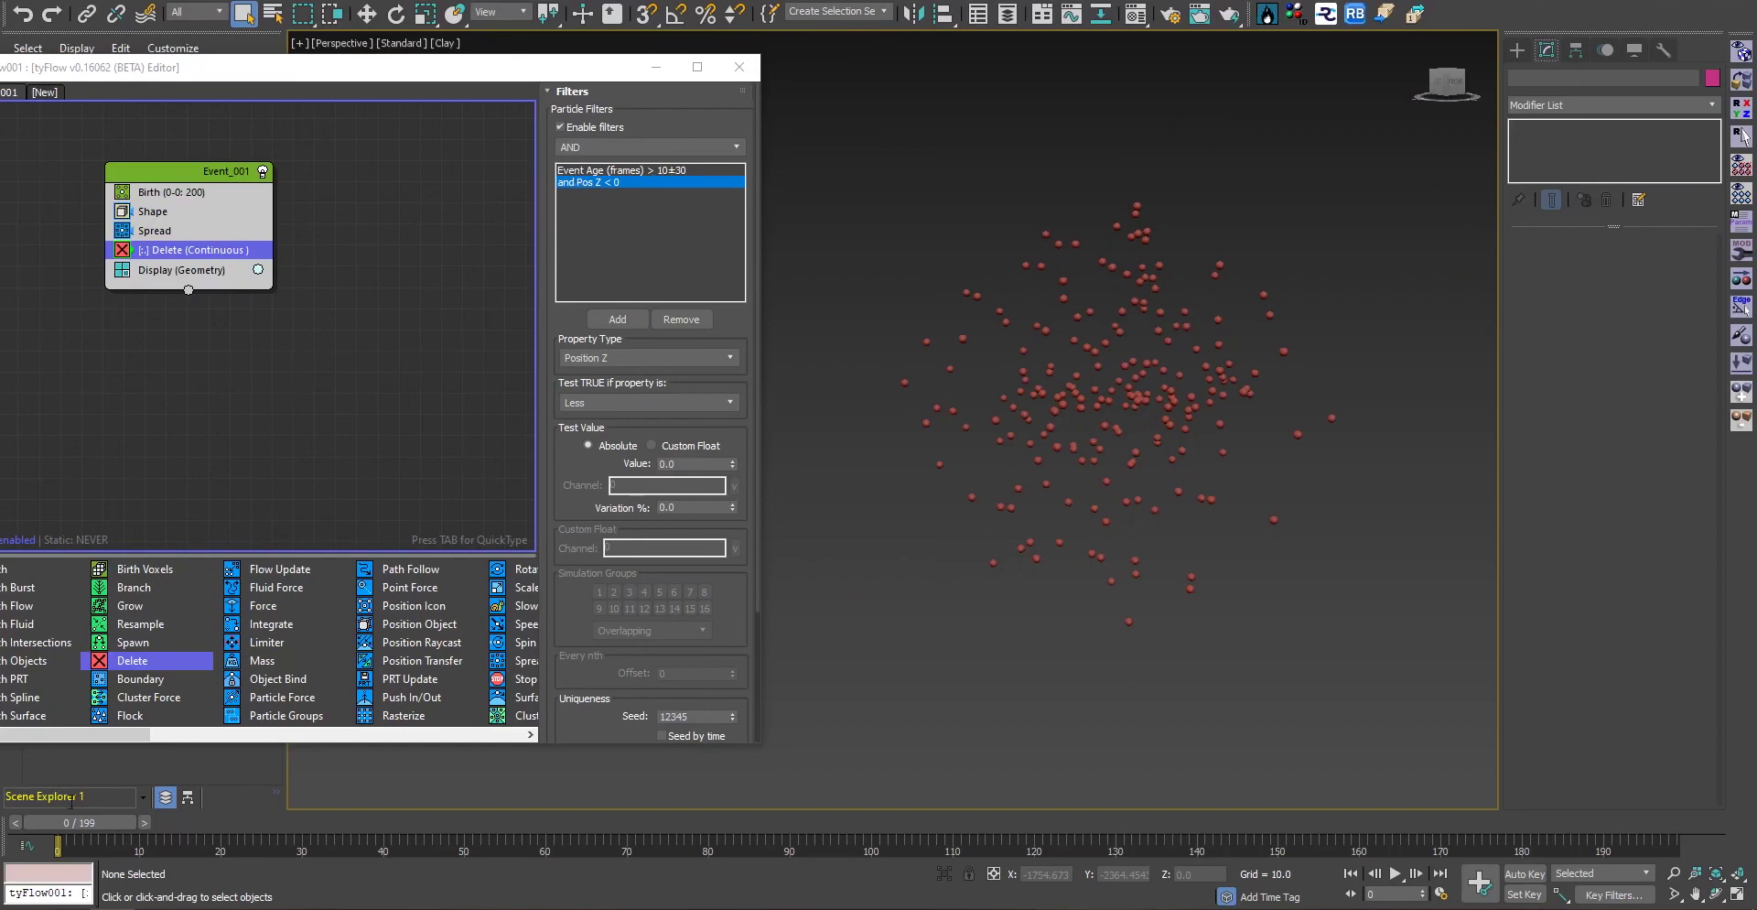
left_click_drag(80, 824, 165, 846)
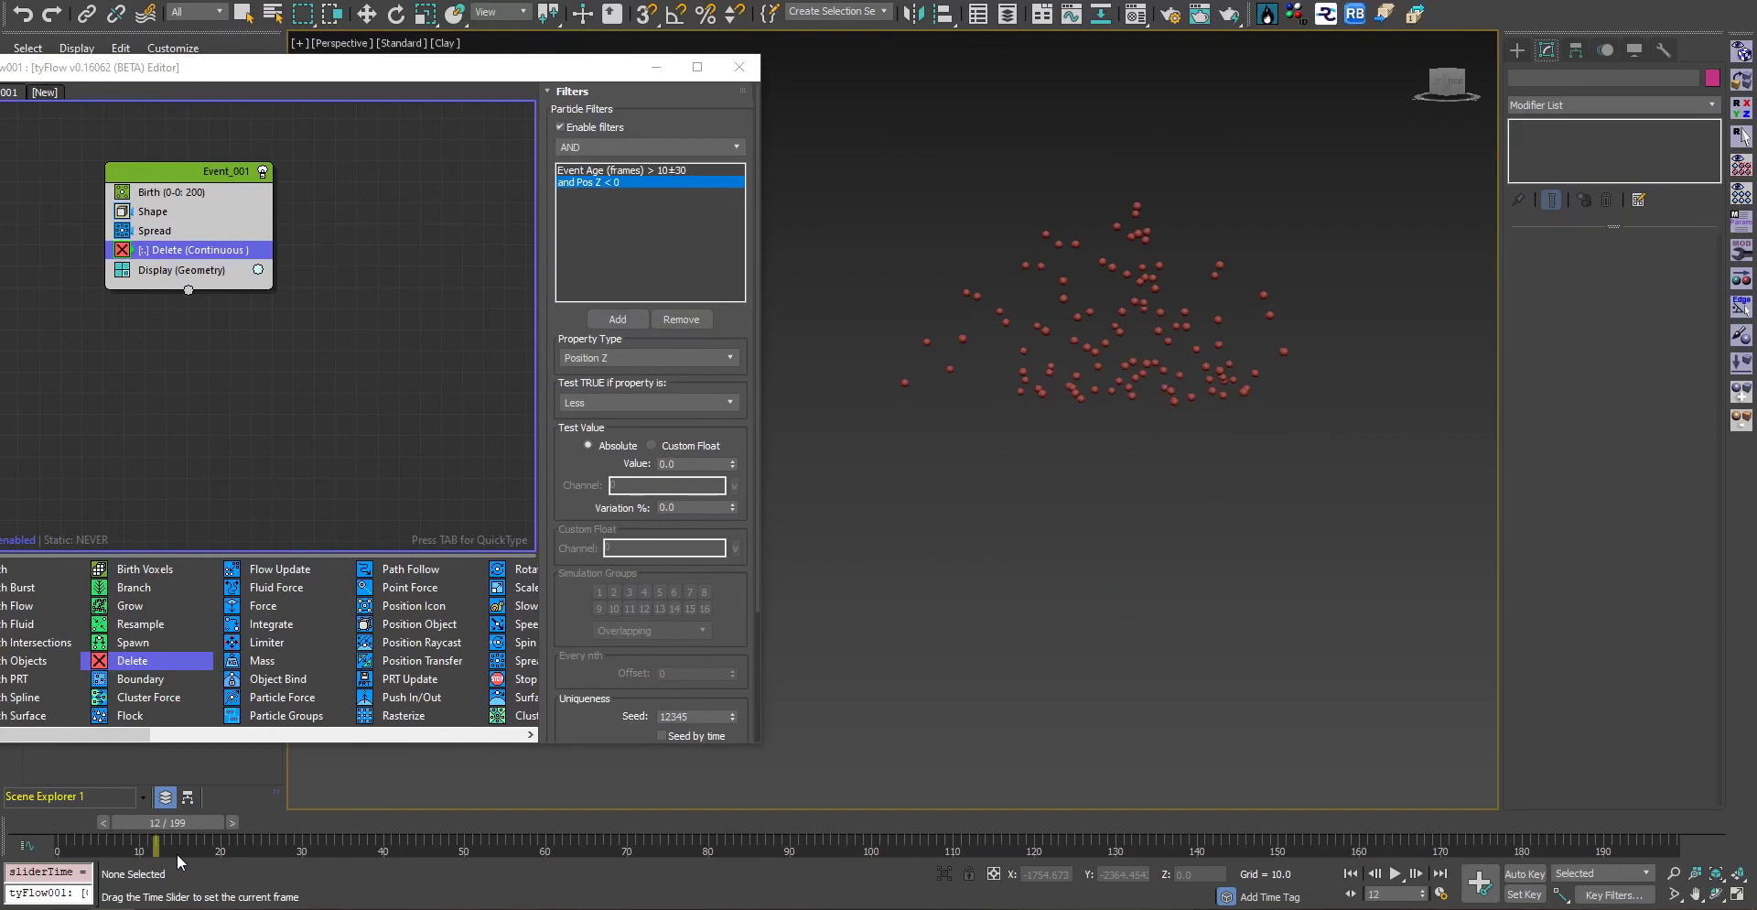
Set the Event Age filter's variation to 0% and scrub the timeline back to frame 0
left_click(665, 172)
right_click(734, 509)
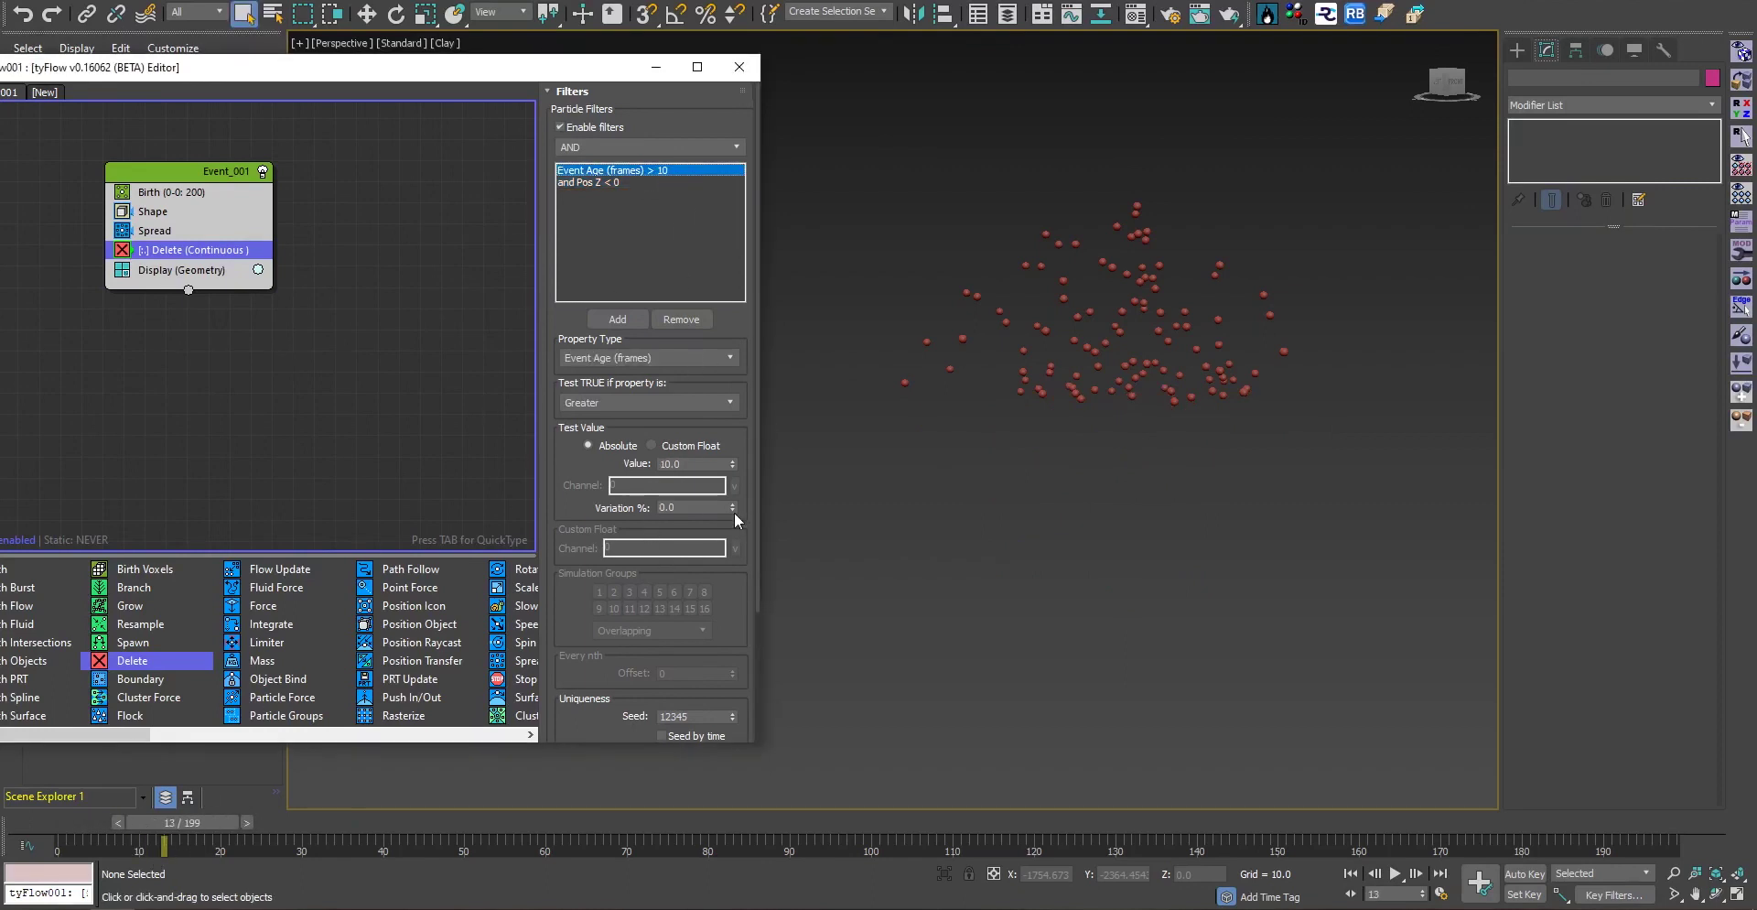
left_click_drag(114, 821, 37, 847)
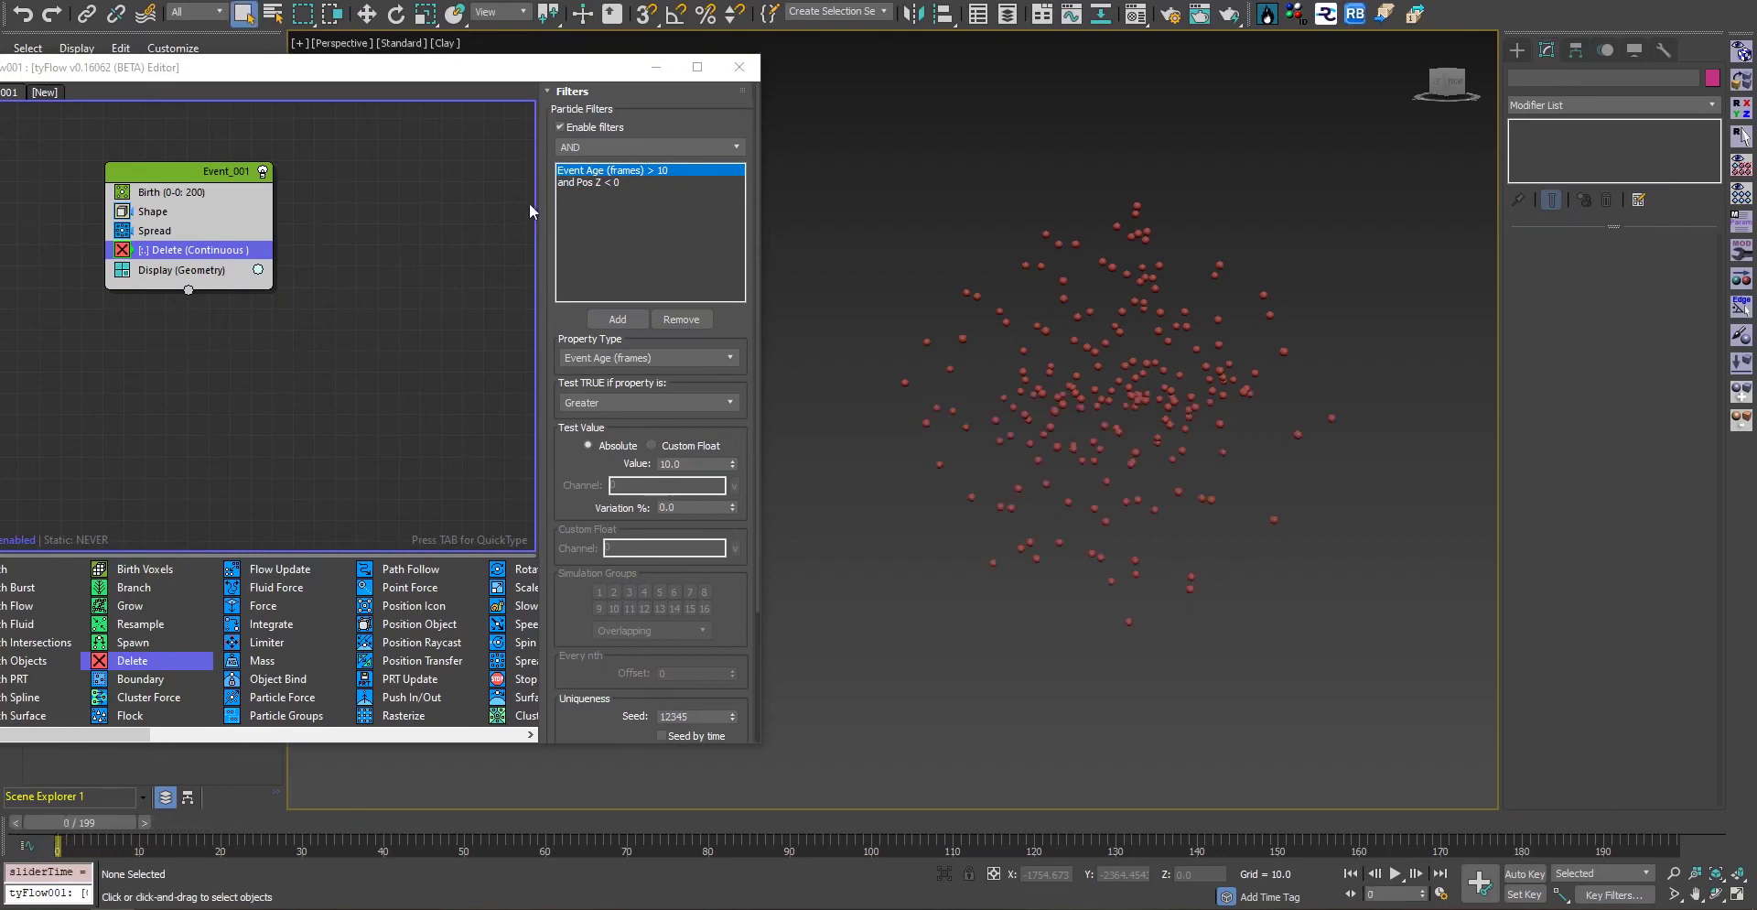
Review both Delete filters, combine them by OR instead, and scrub the timeline to compare the deletion
left_click(595, 182)
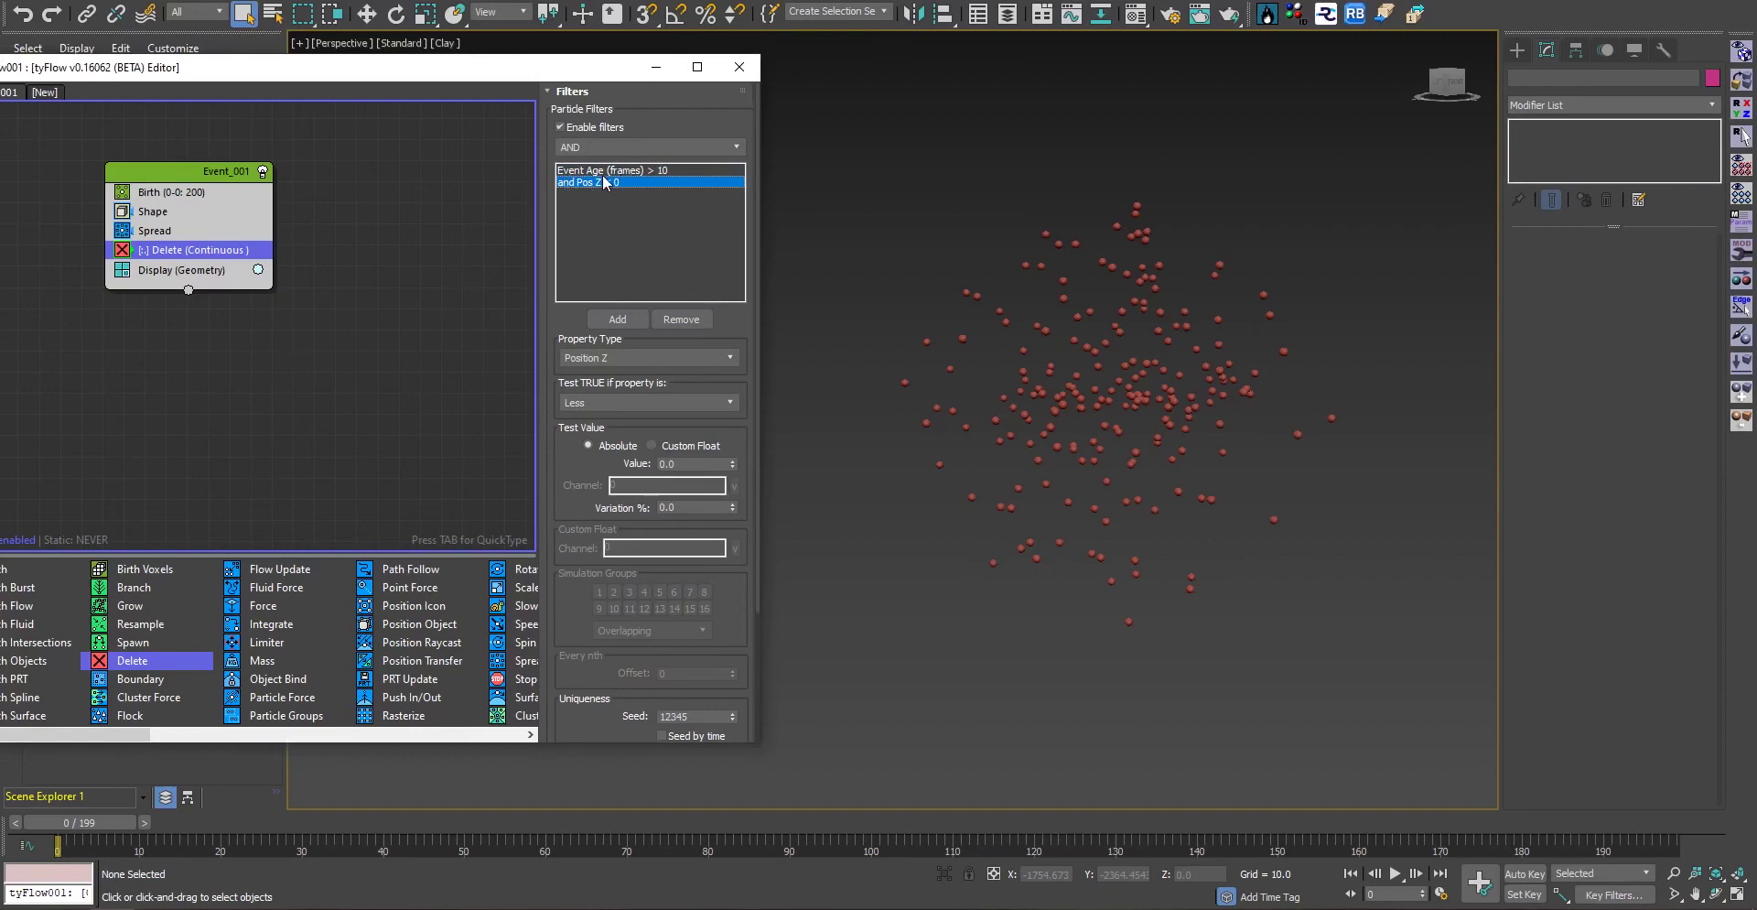
left_click(643, 171)
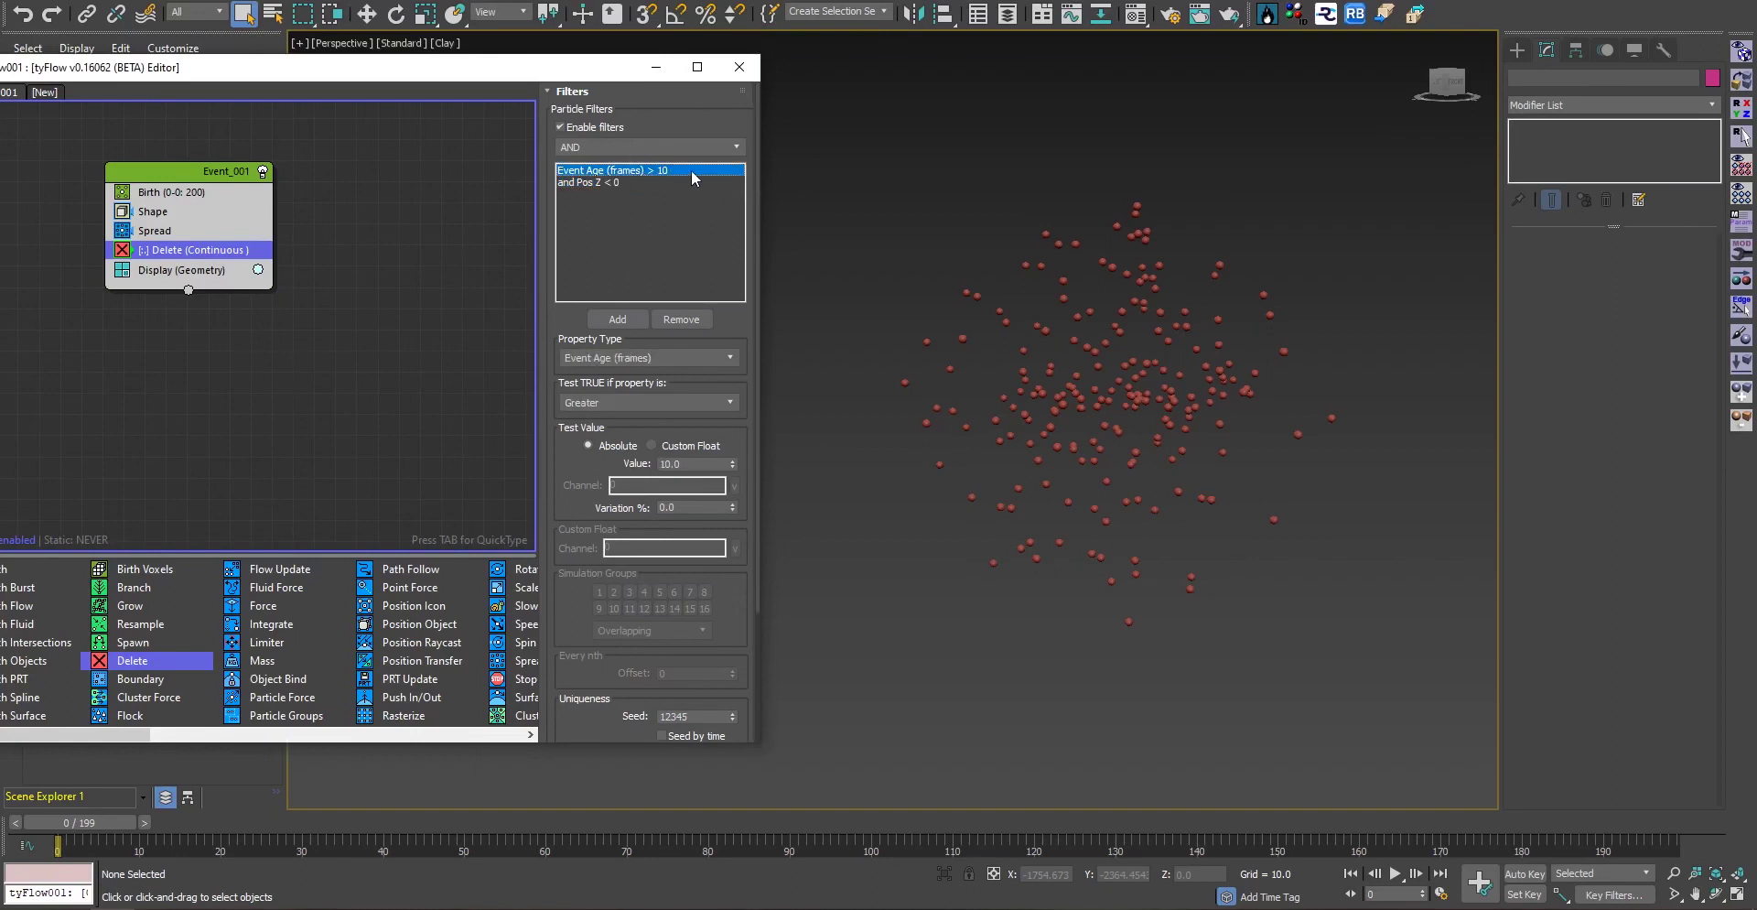
left_click(628, 147)
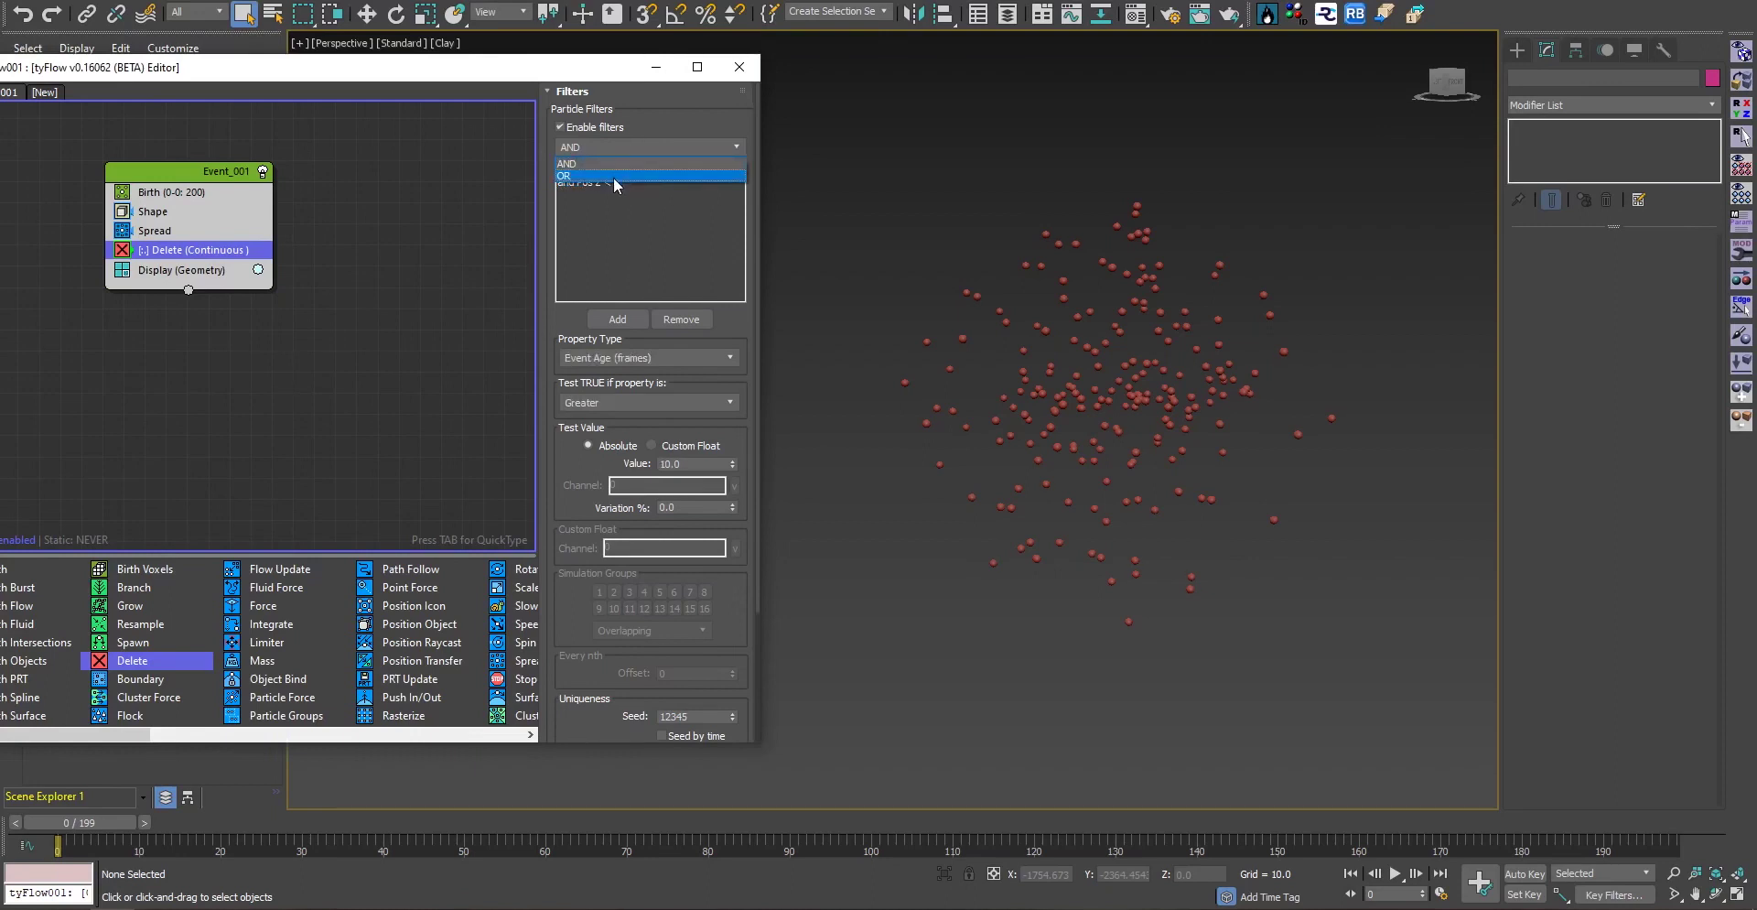
left_click(613, 178)
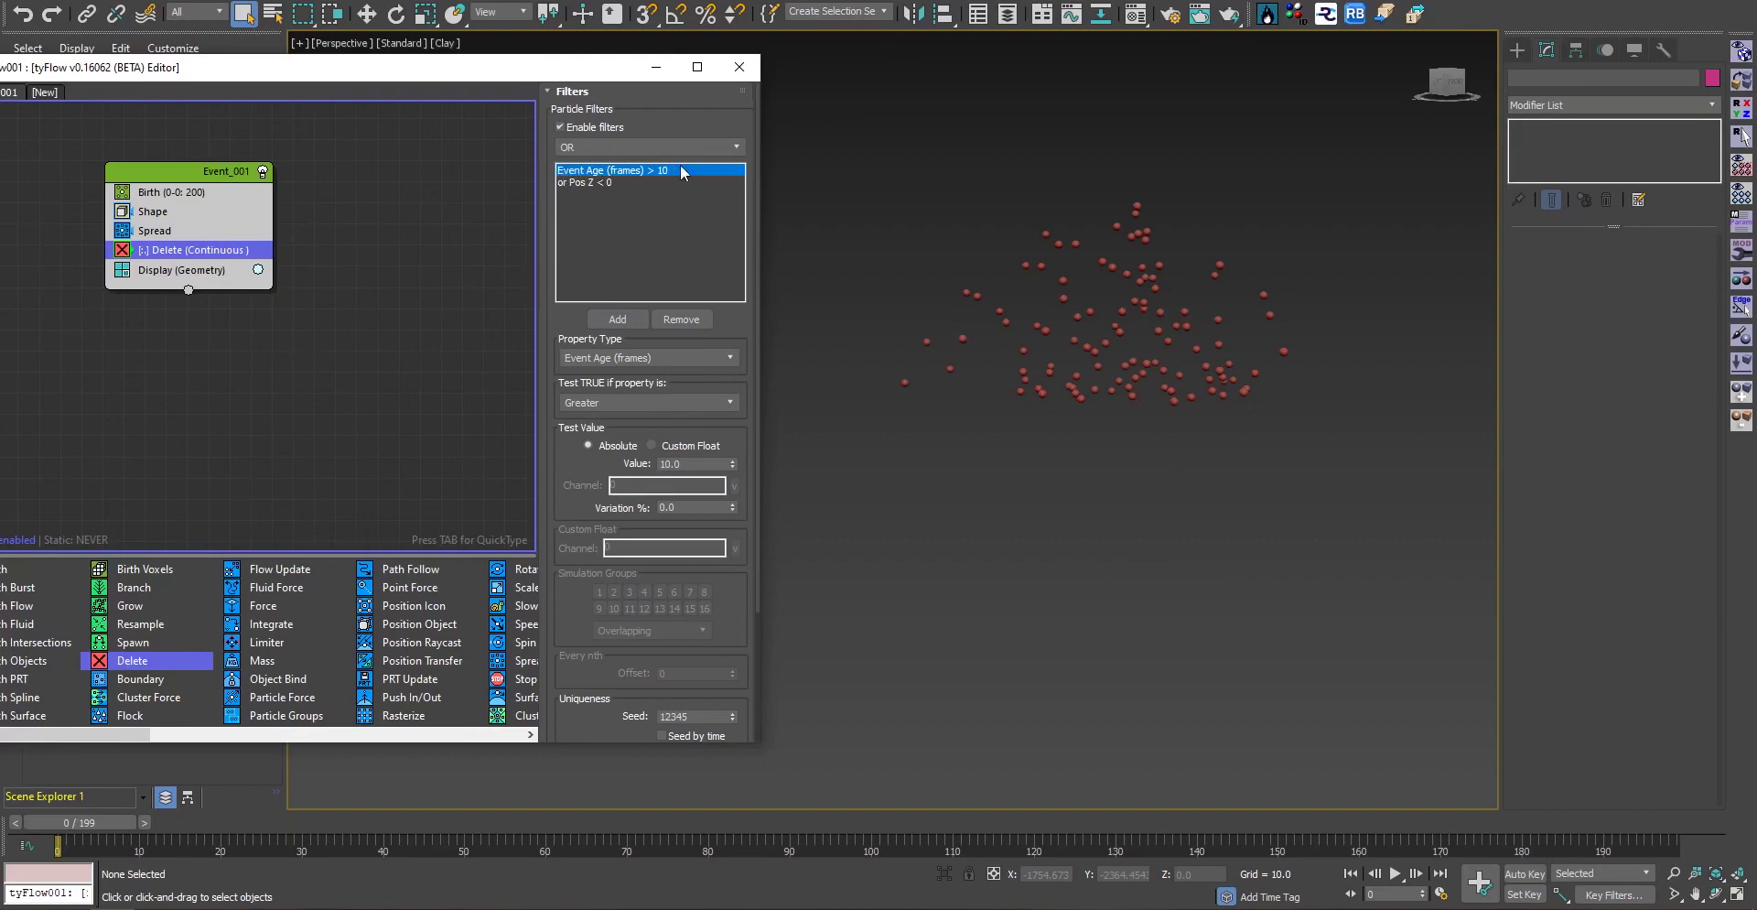
left_click(589, 182)
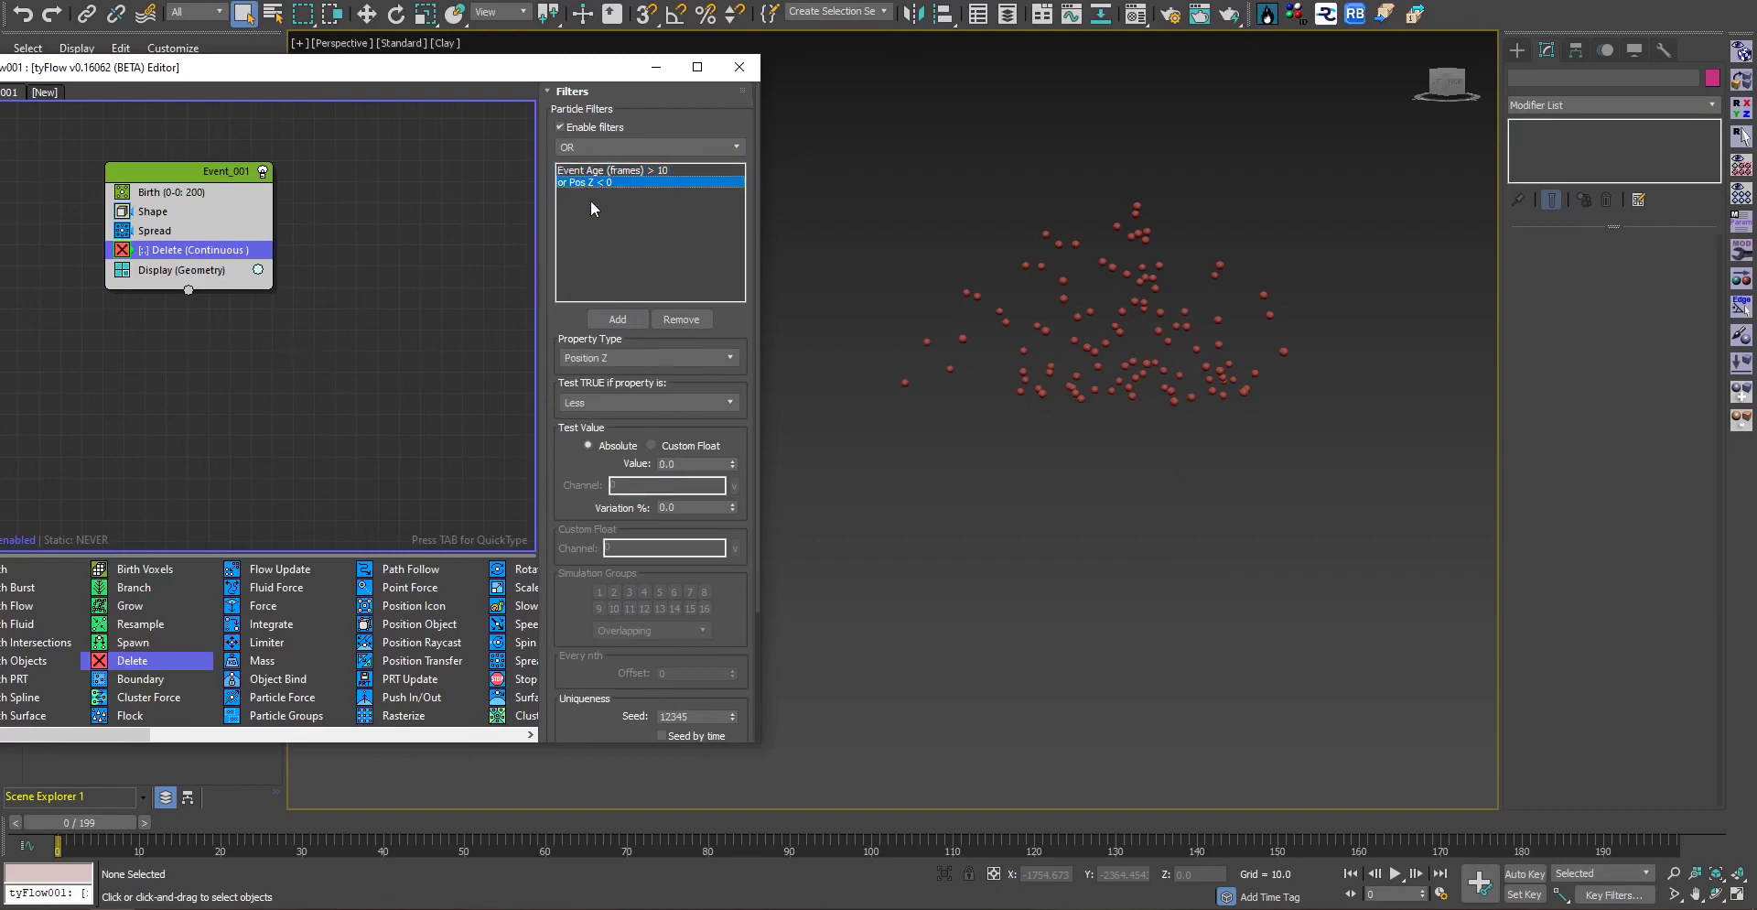
left_click_drag(111, 826, 190, 830)
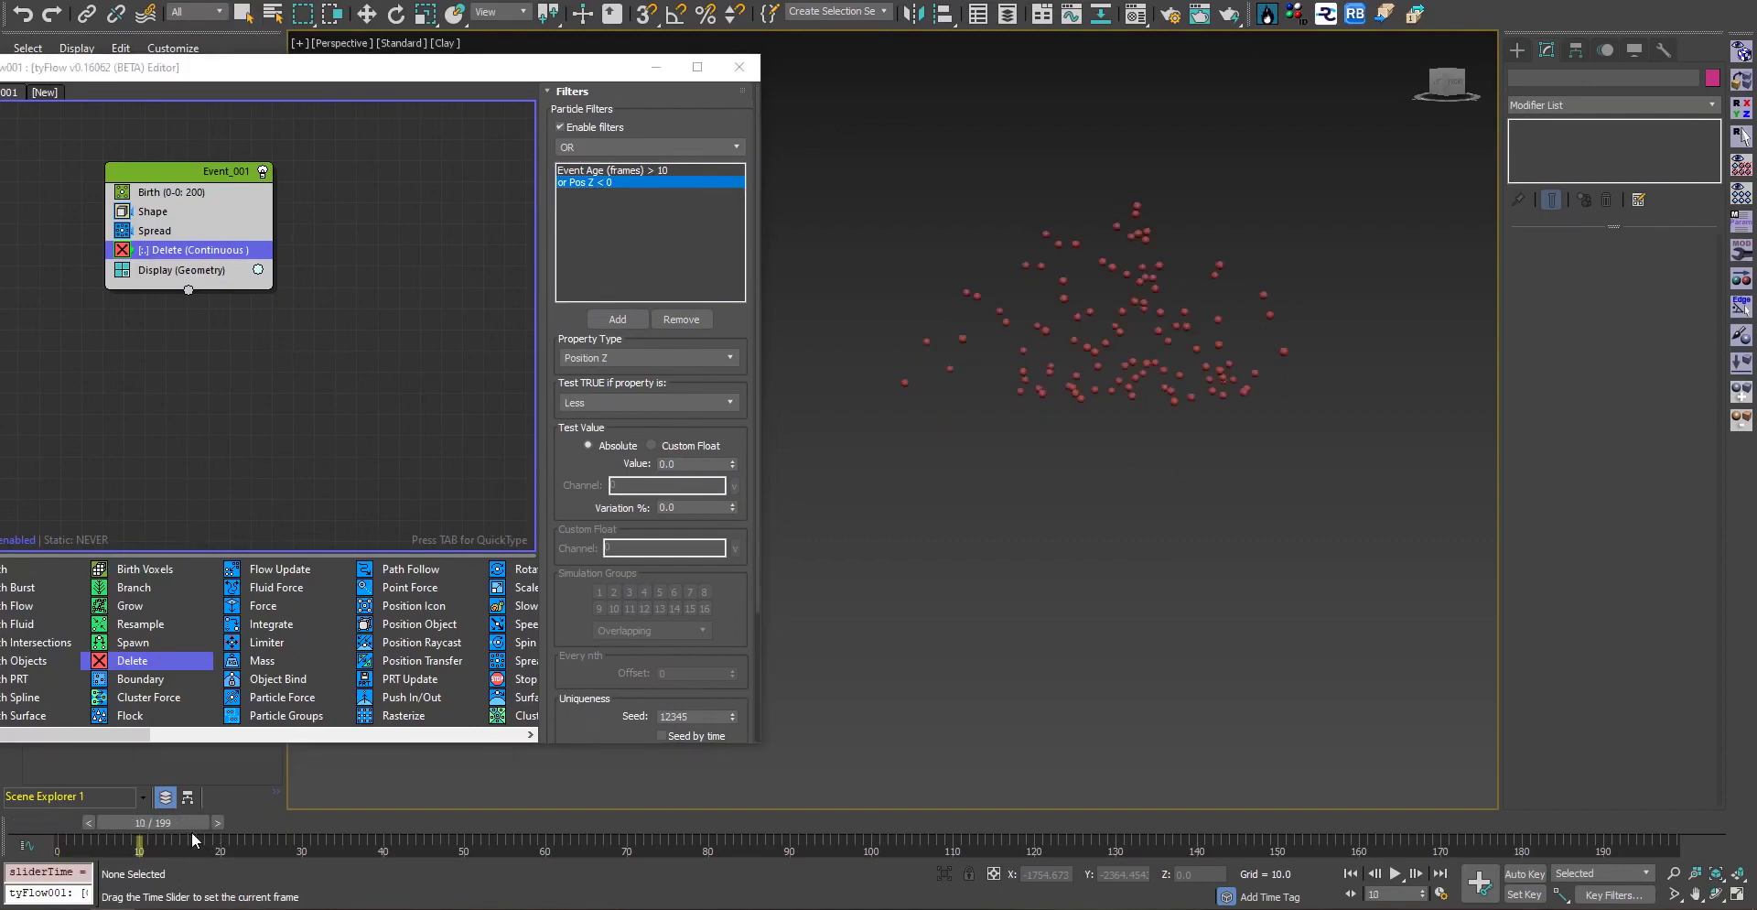
Switch the Delete filters' combination back to AND and return the timeline to frame 0
left_click(634, 148)
left_click(623, 172)
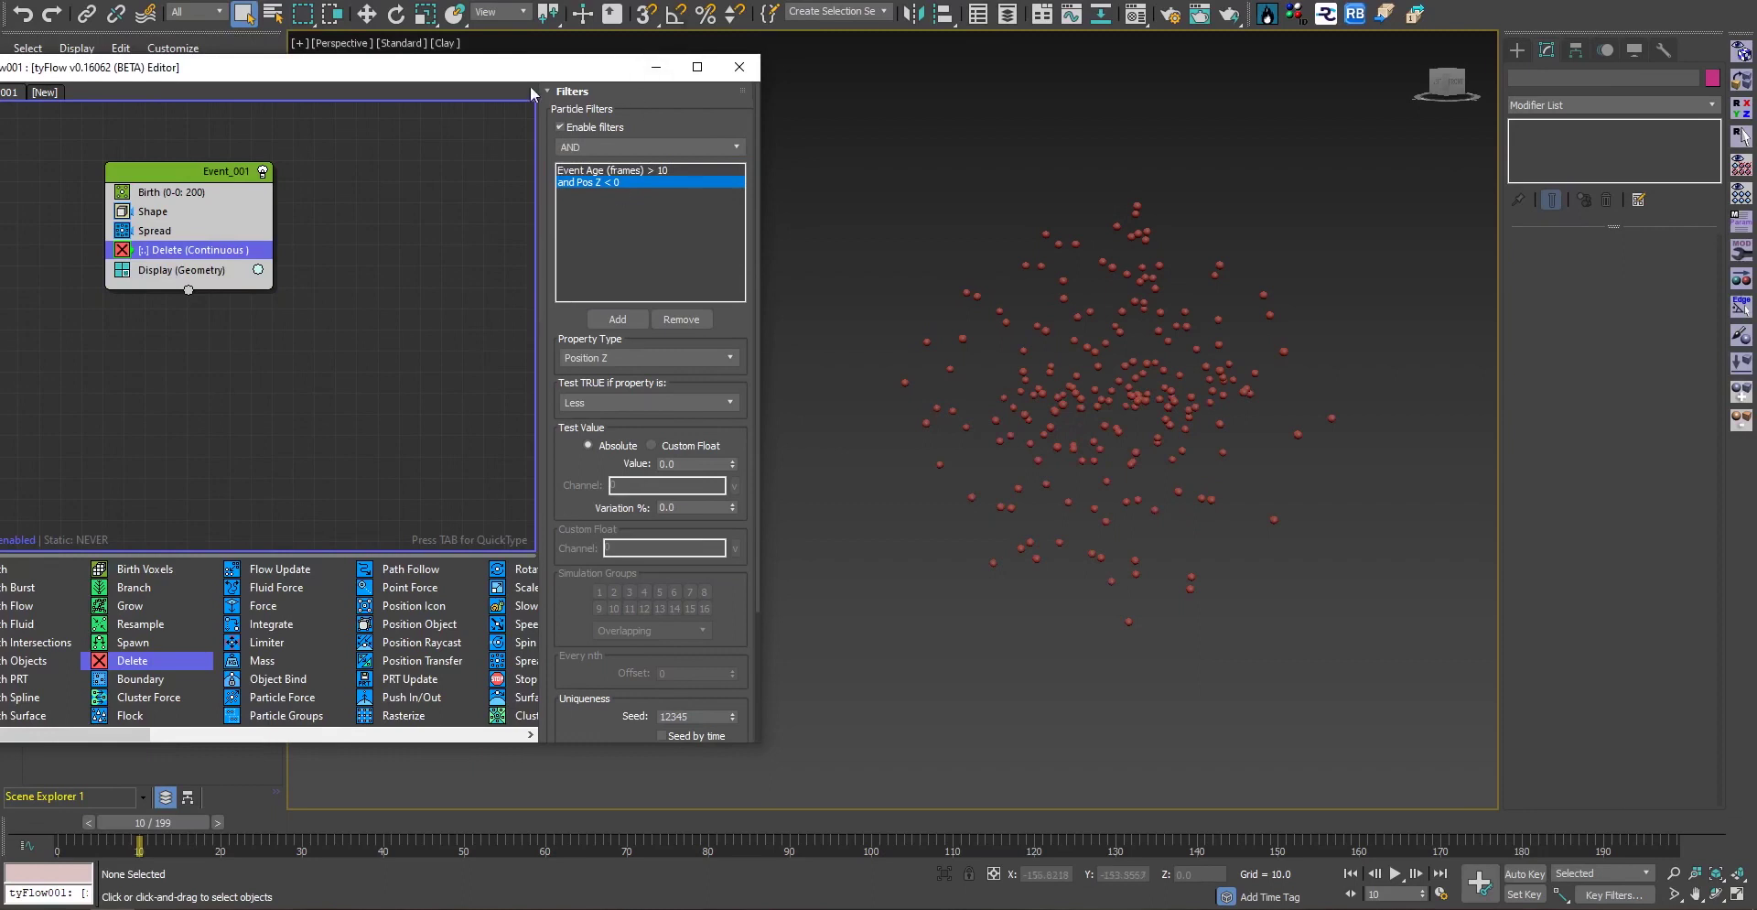
left_click(36, 821)
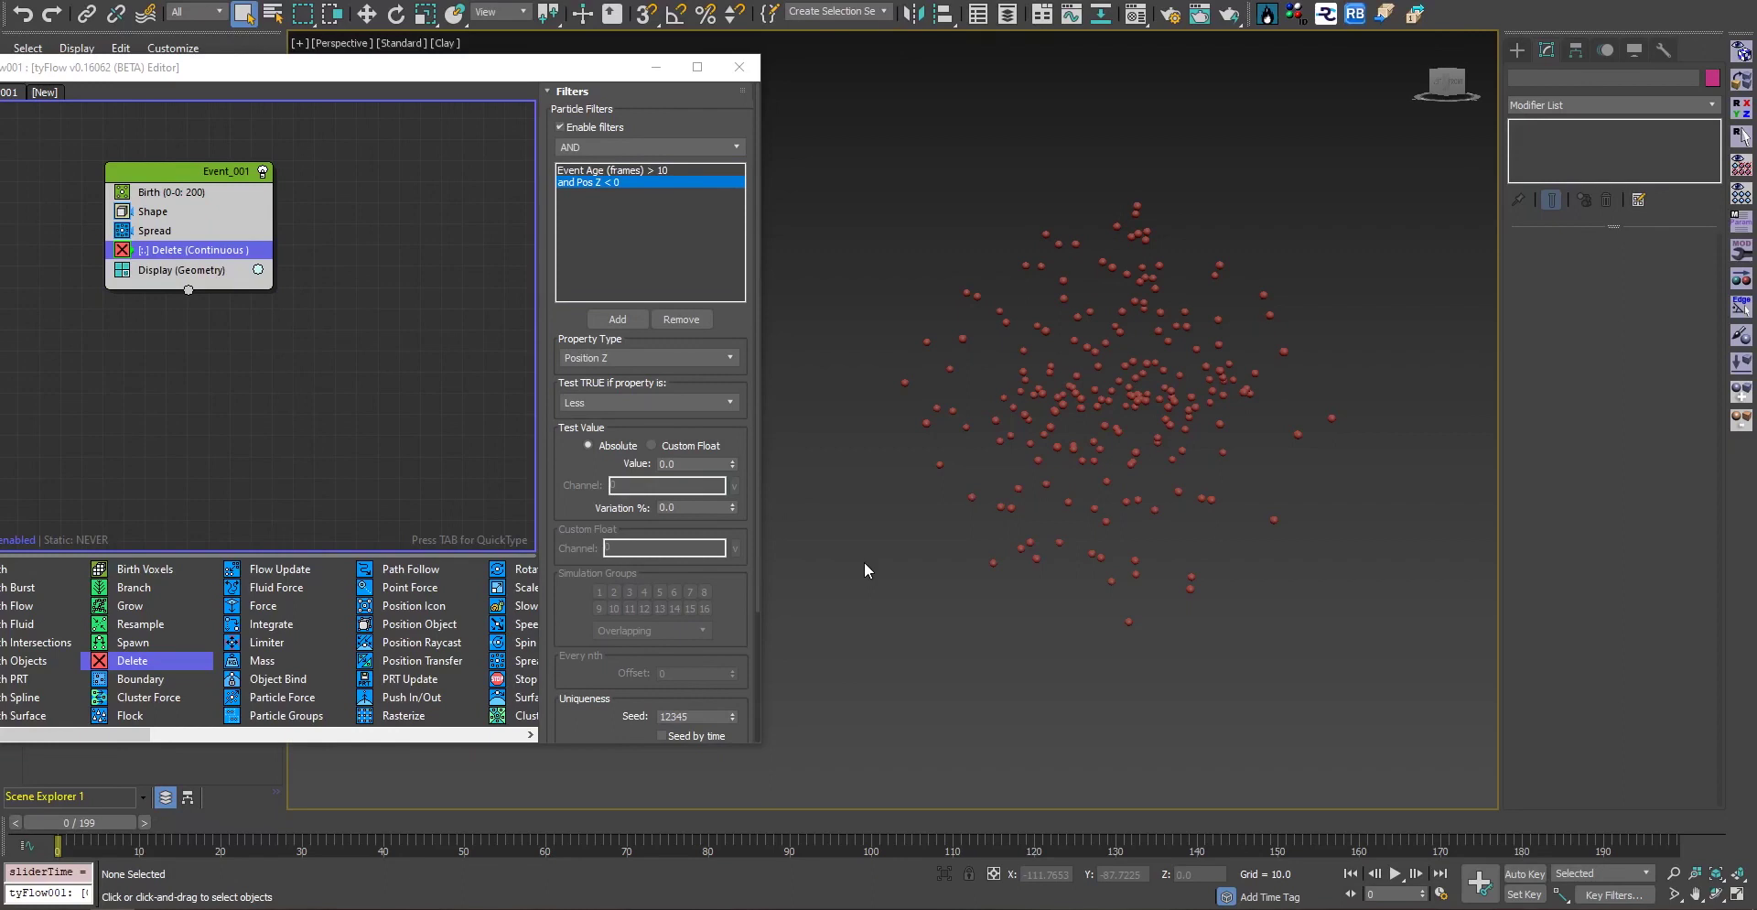
Remove the Delete operator from Event_001
left_click_drag(397, 67, 534, 124)
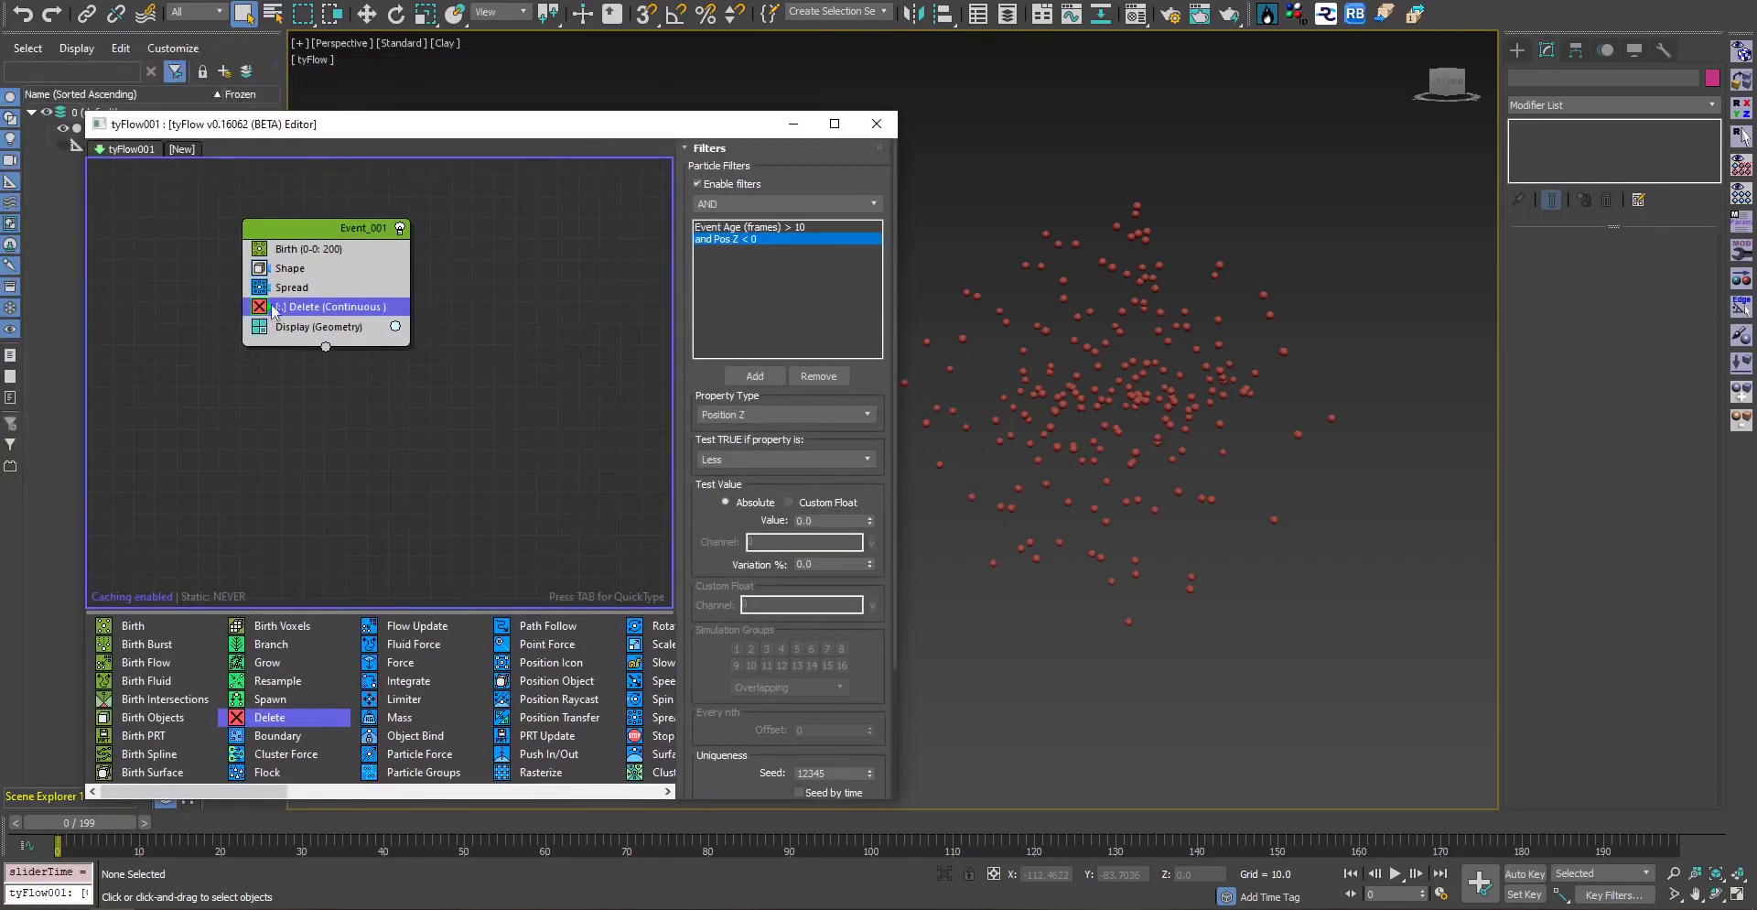
right_click(337, 308)
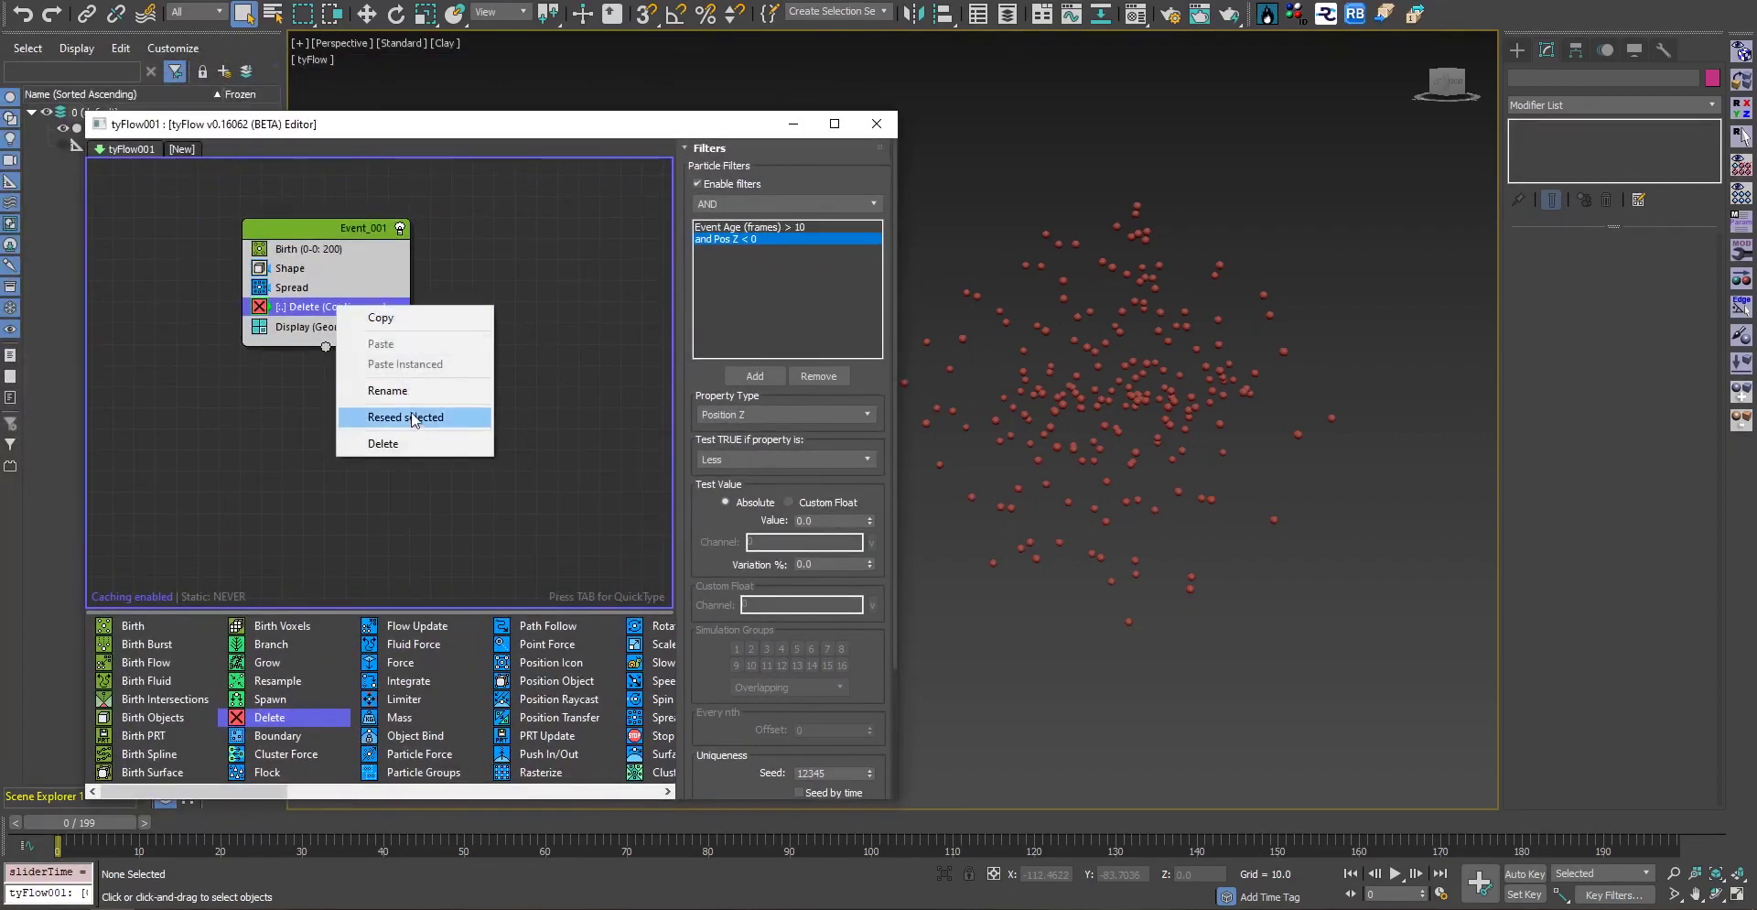
left_click(411, 444)
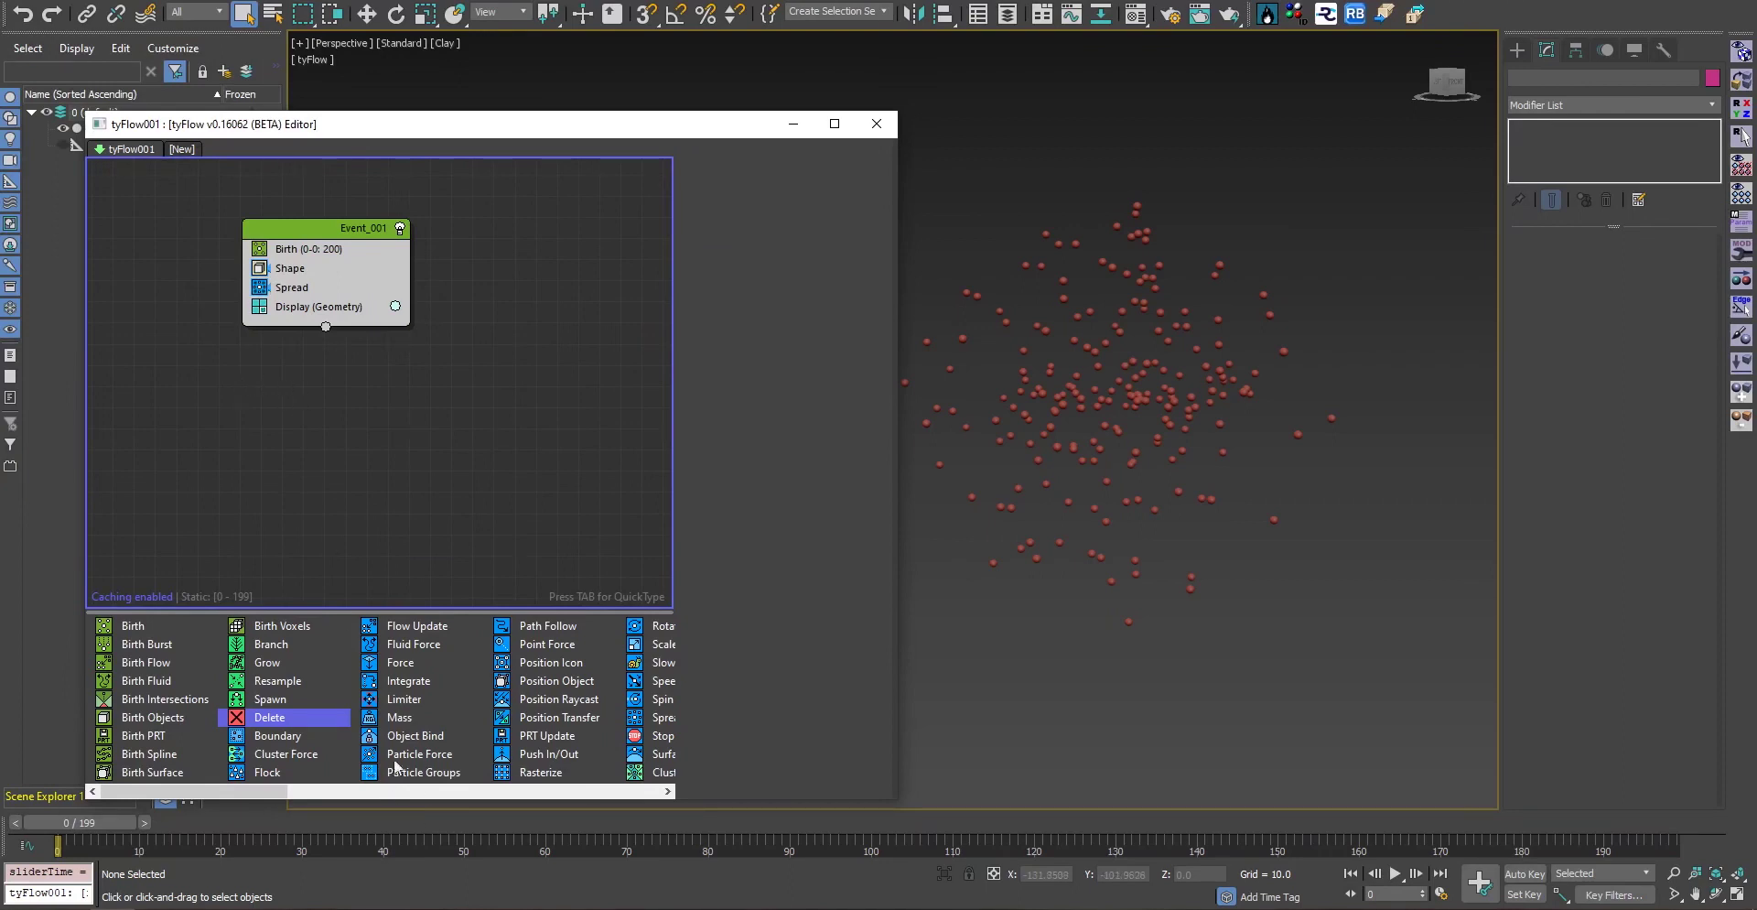
Add a Scale operator between Spread and Display in Event_001 and set its mode to Relative Add
scroll(403, 792, "right", 2)
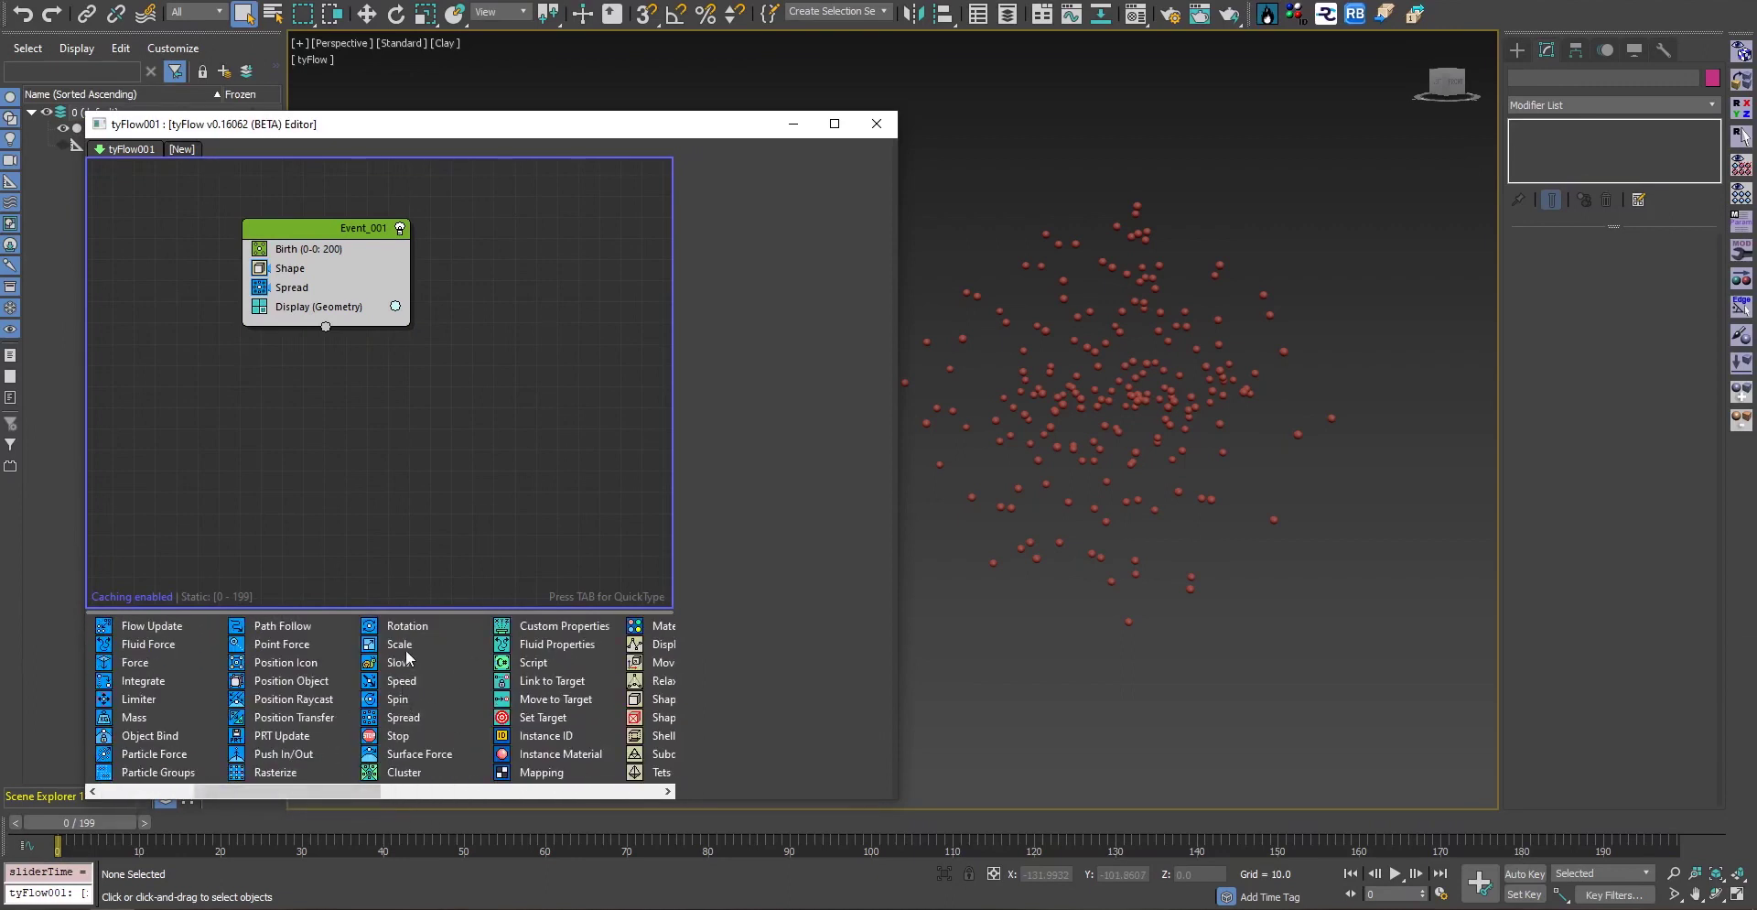
left_click_drag(405, 646, 316, 305)
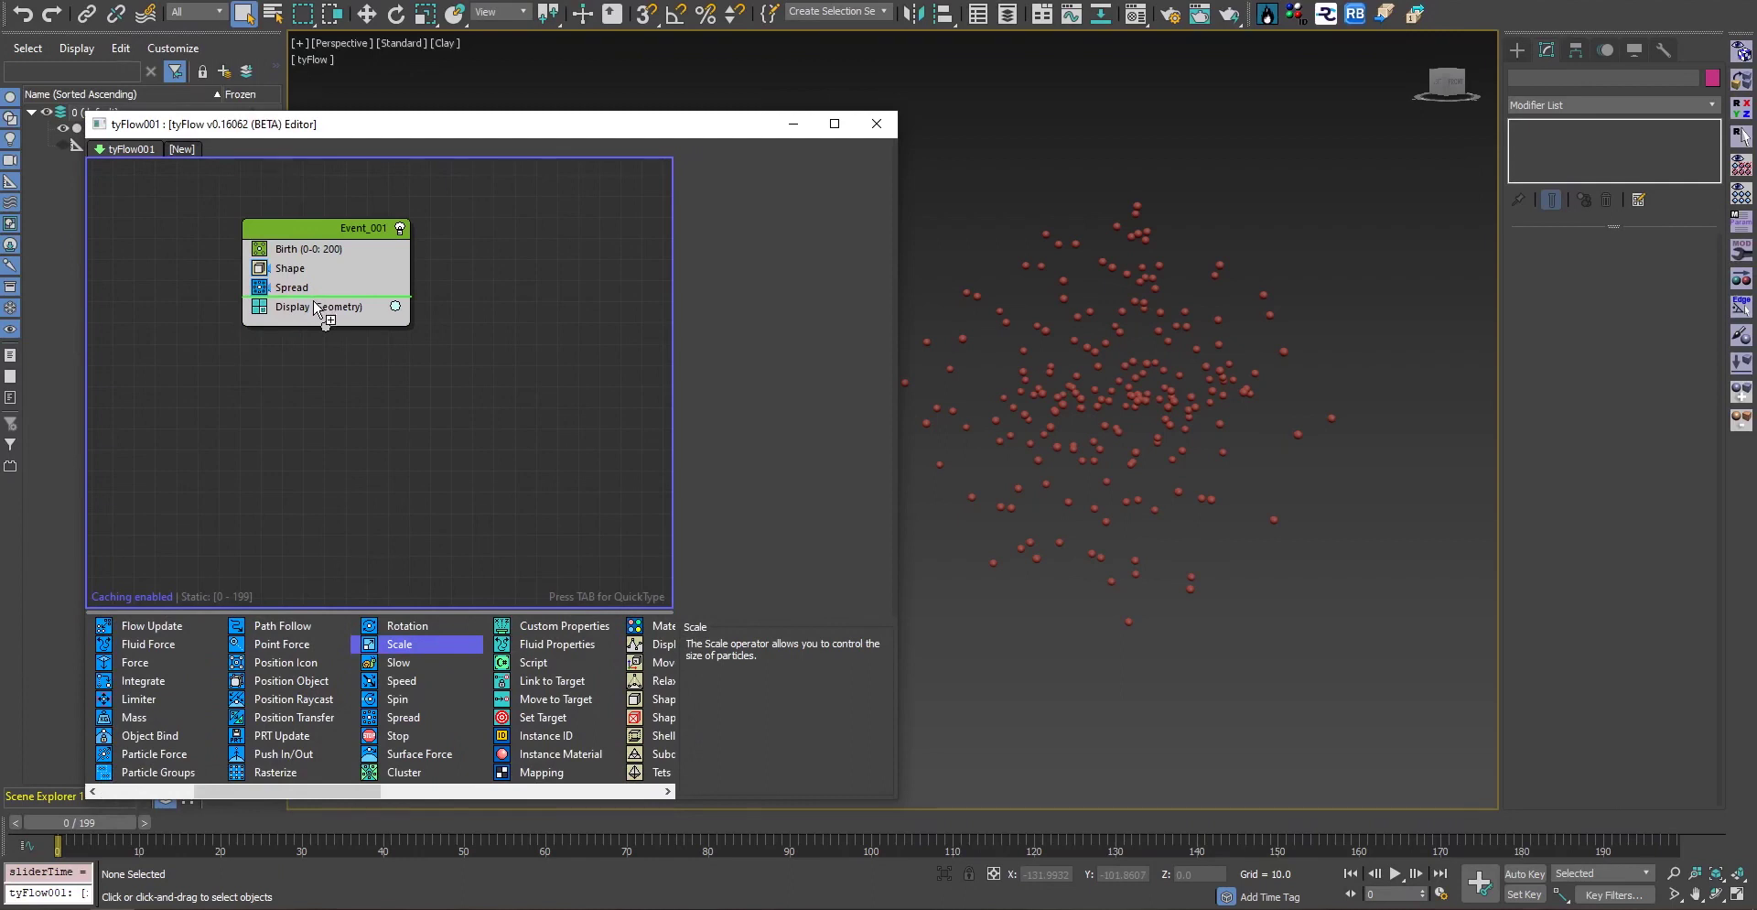
left_click(776, 211)
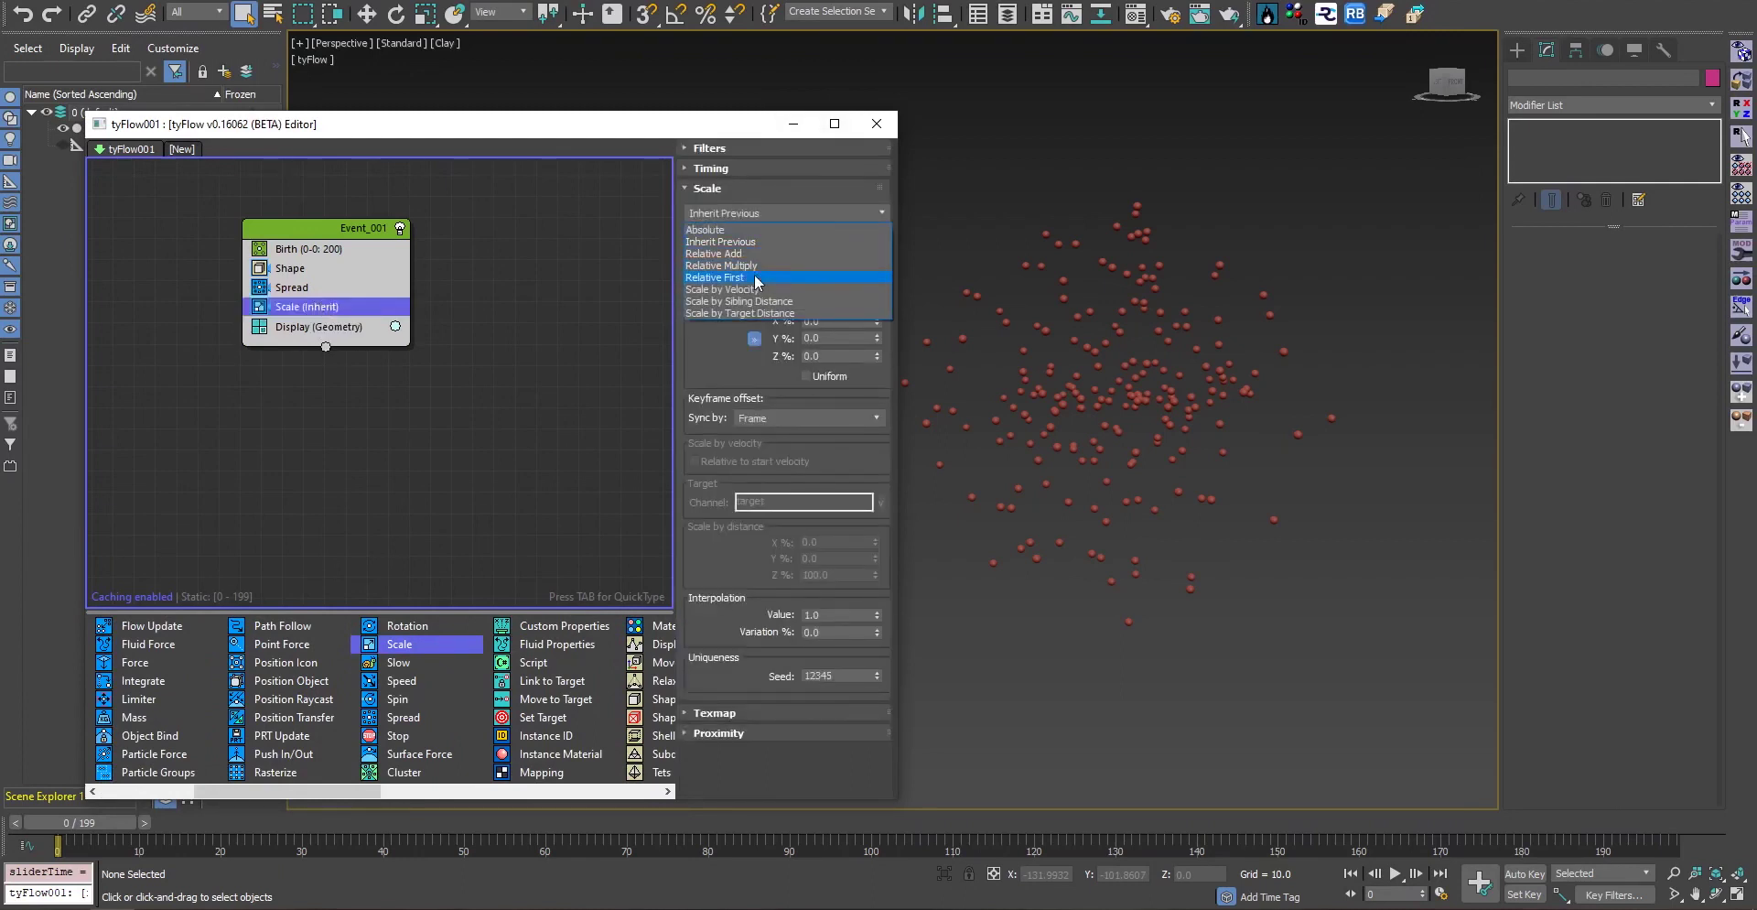
left_click(760, 255)
Set the Scale value to 105% on all axes, scrub the timeline and return to frame 0
left_click(840, 250)
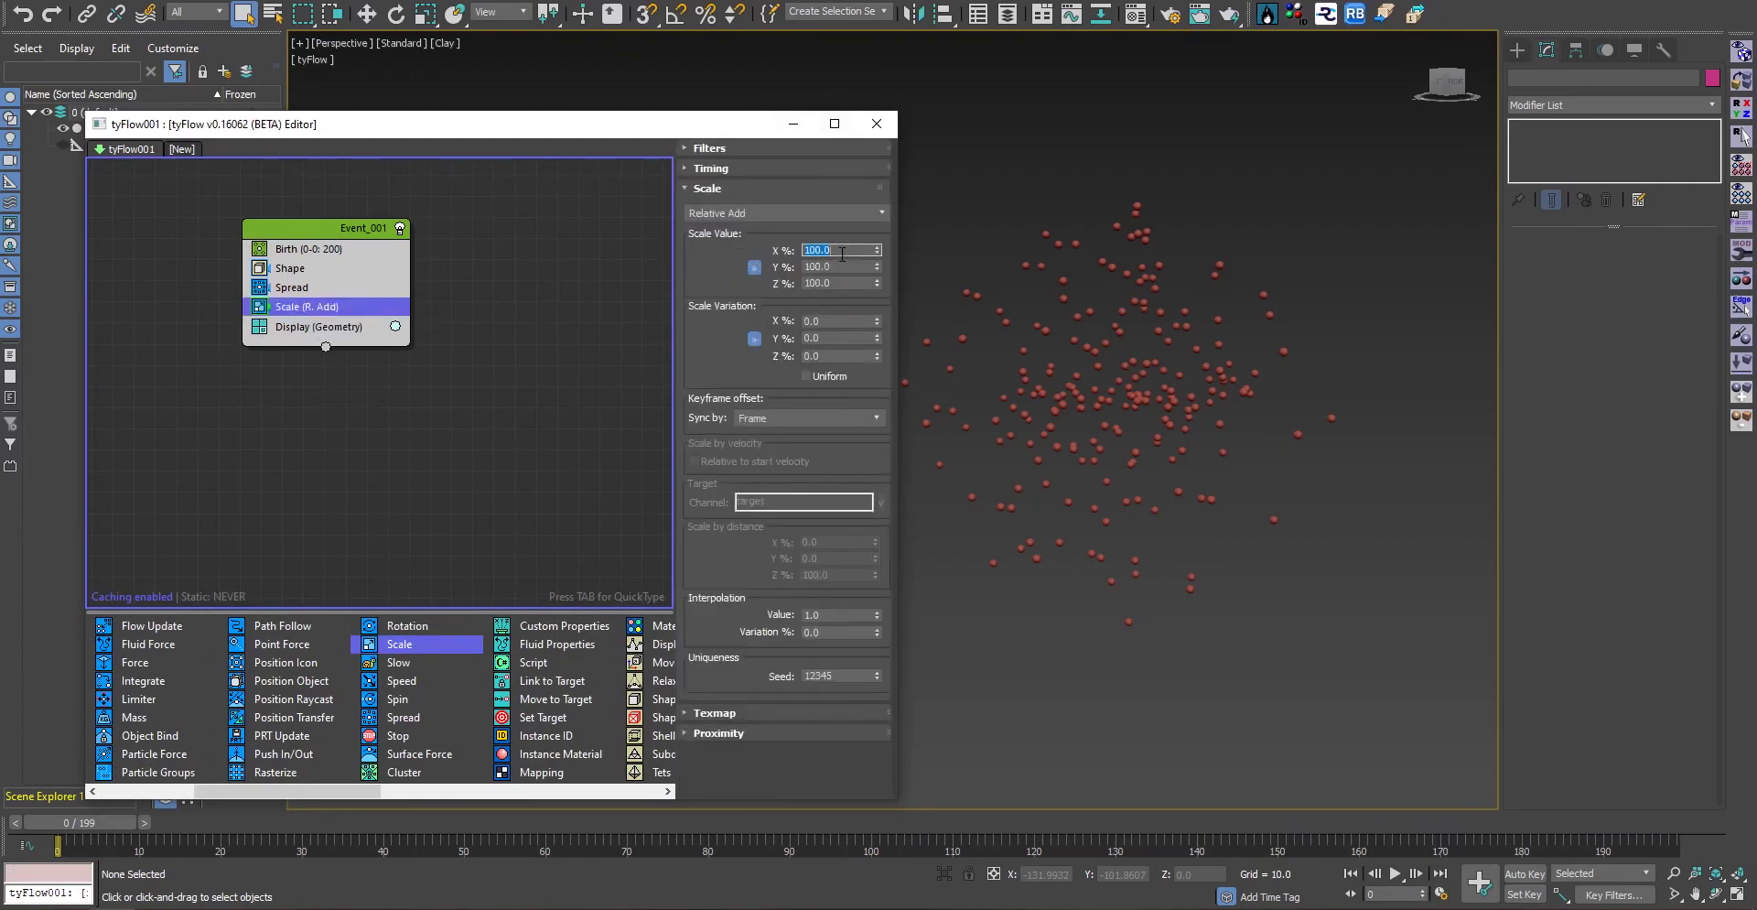
type("105")
key("Return")
left_click_drag(96, 822, 57, 840)
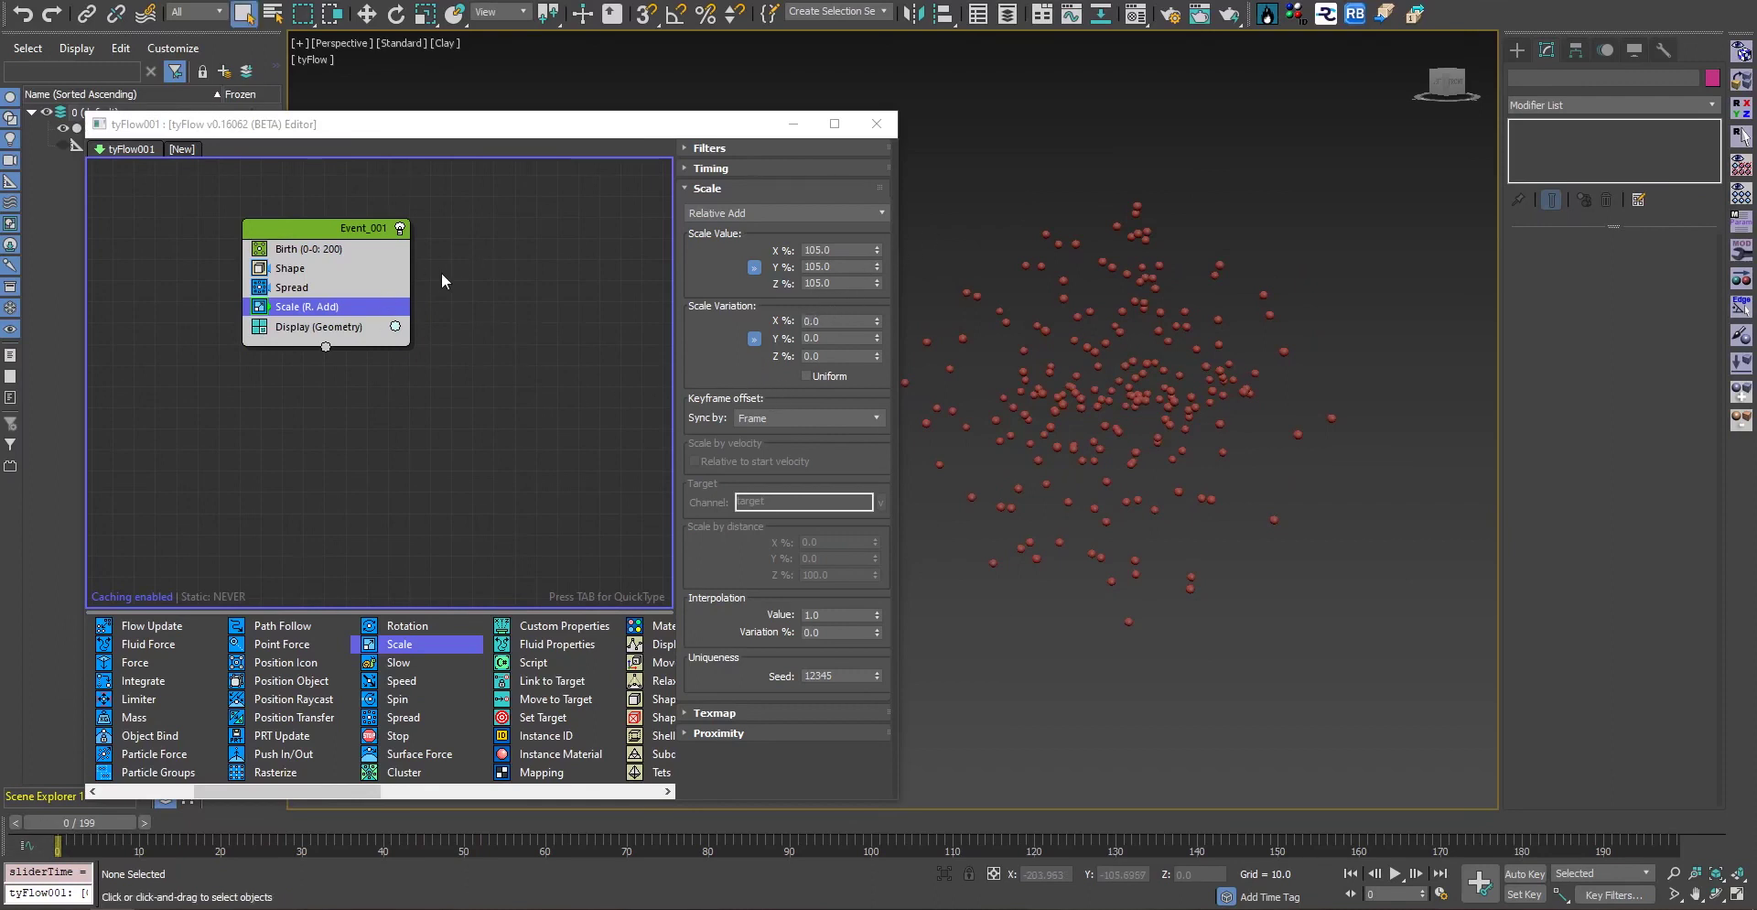
Add a Property Test operator below Scale in Event_001 and scrub the timeline
left_click_drag(366, 792, 628, 803)
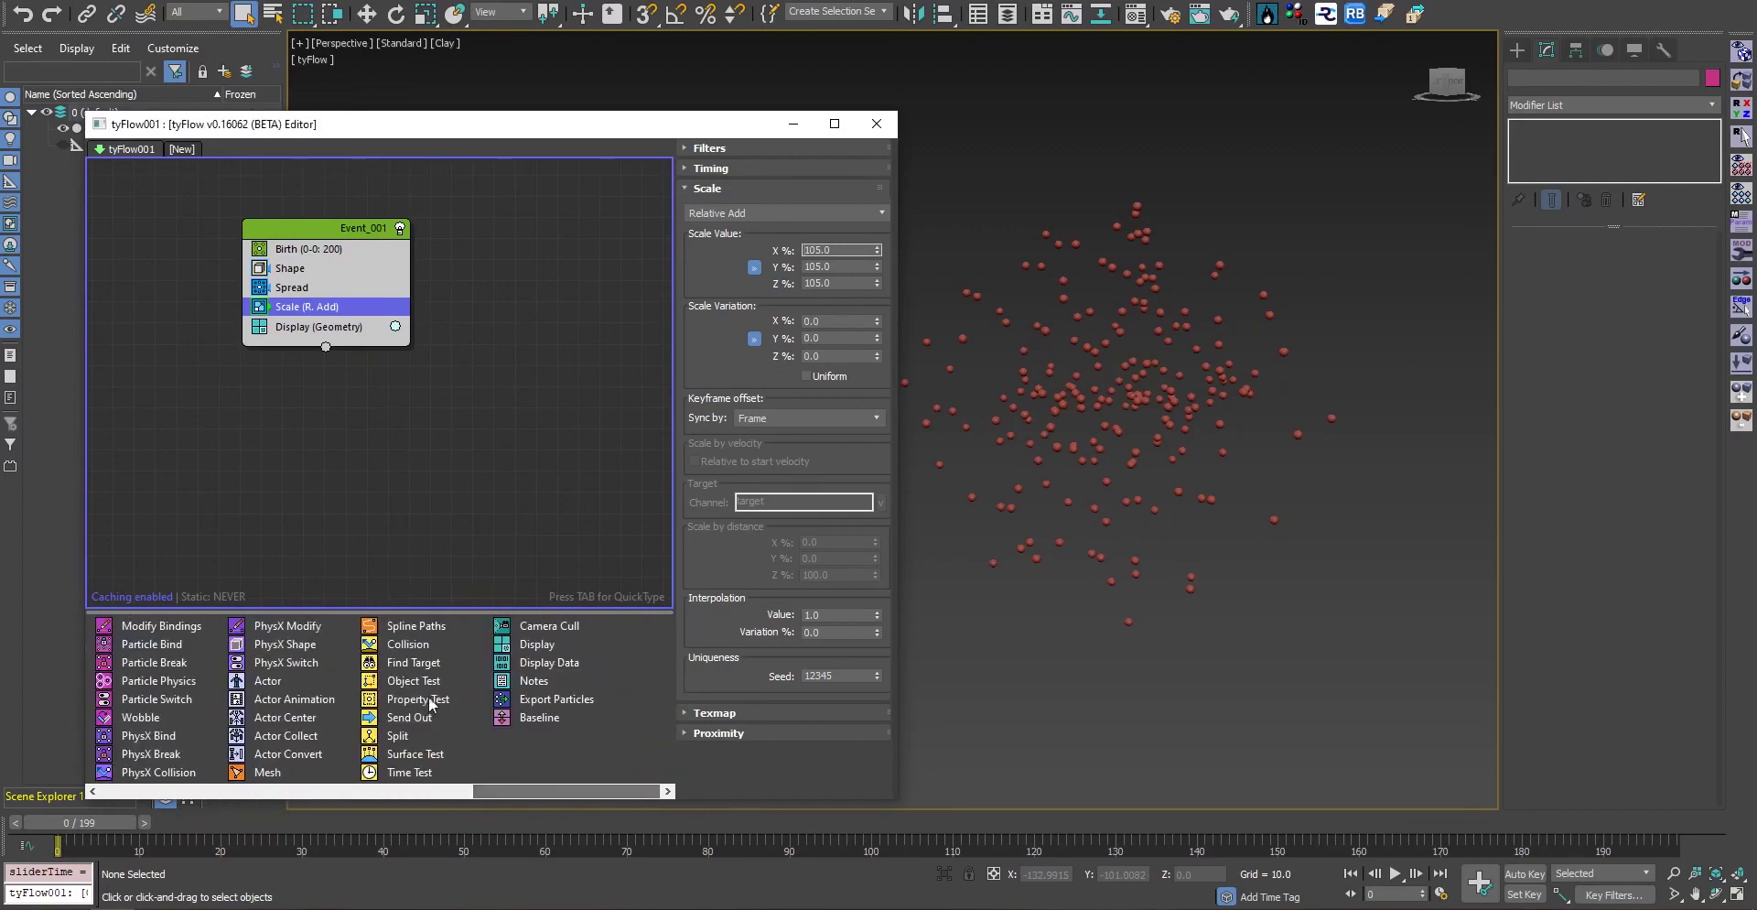
left_click_drag(428, 699, 332, 341)
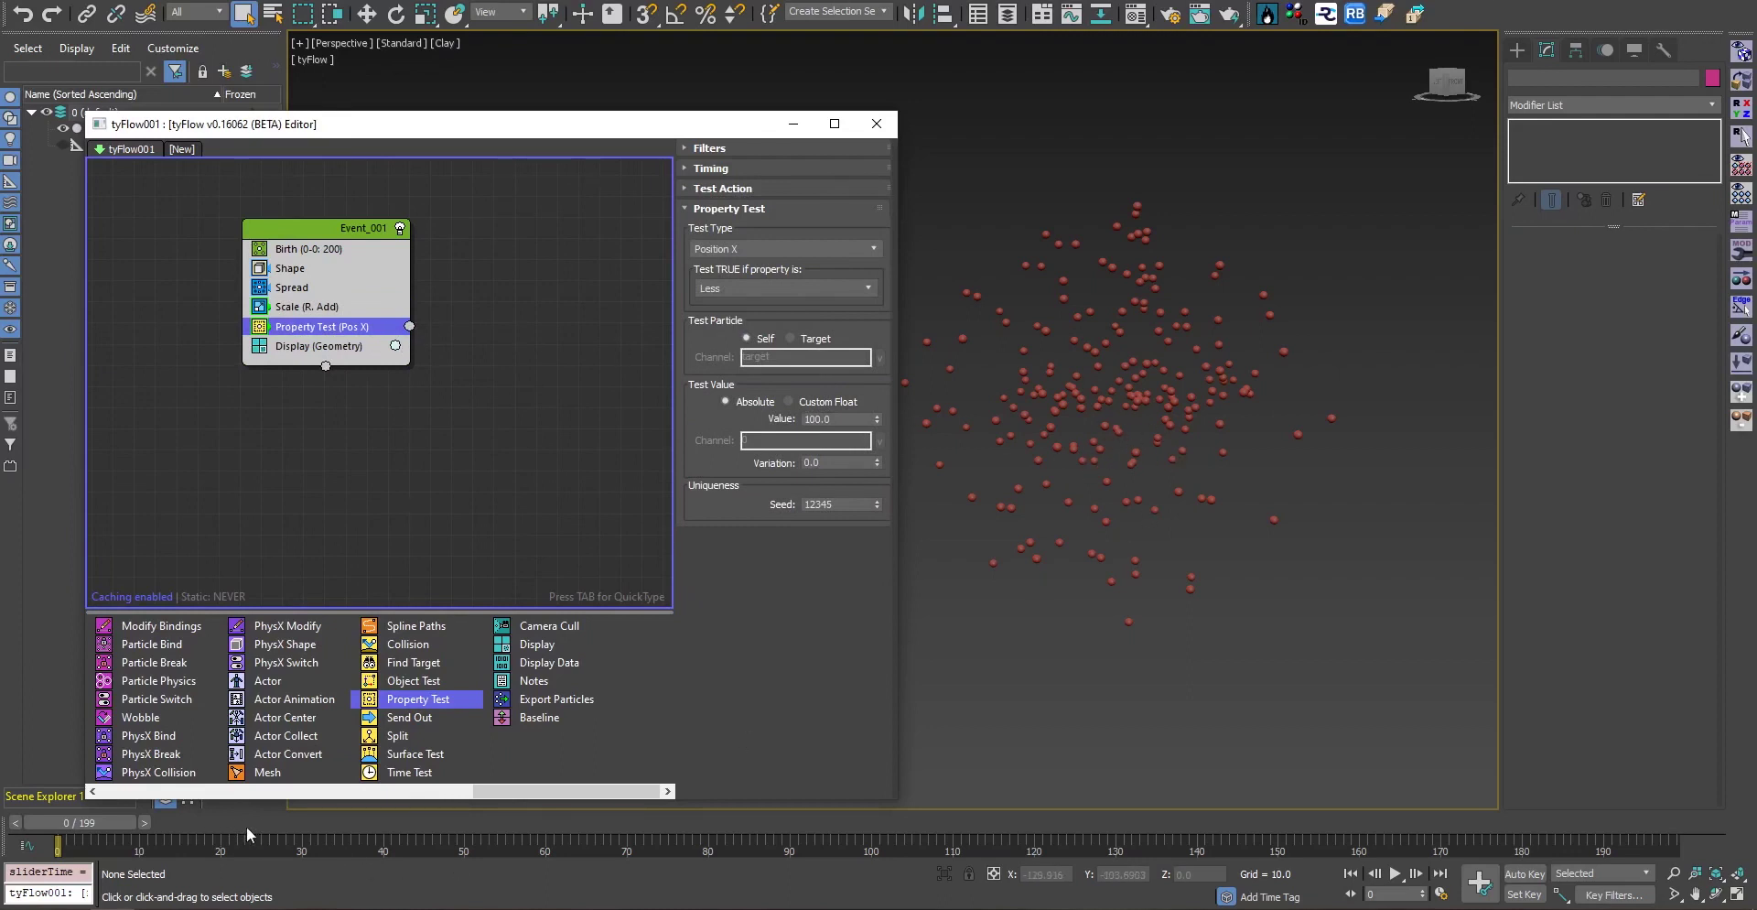
left_click_drag(248, 831, 92, 831)
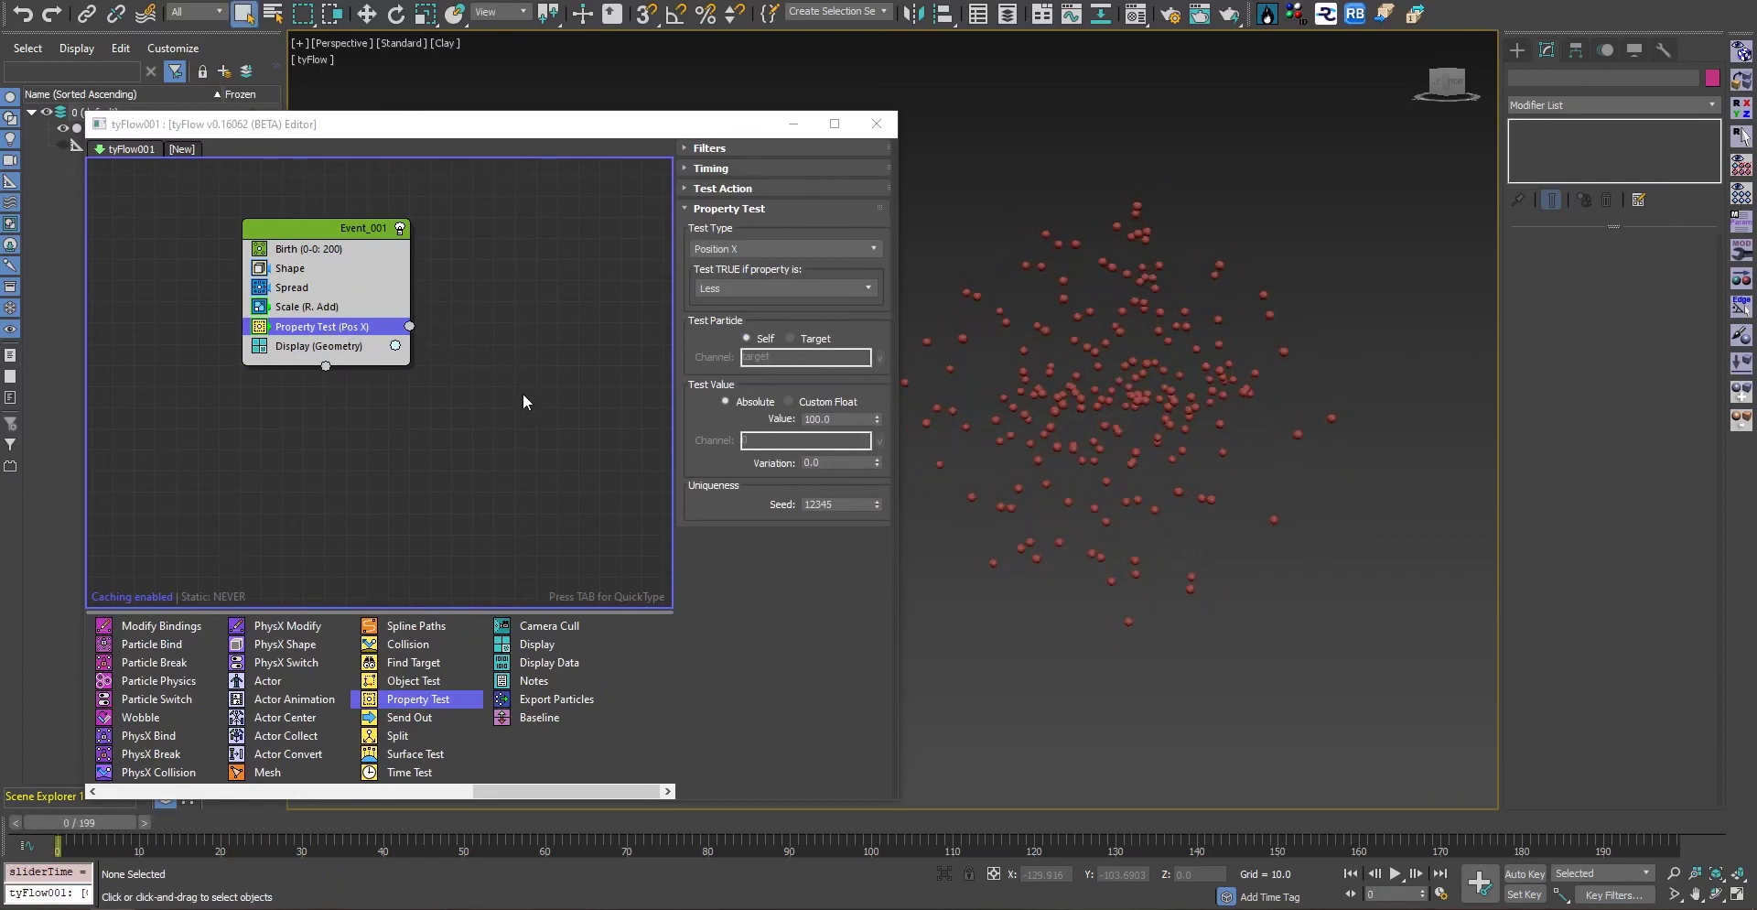
Disable the Property Test and add a Display Data operator that shows Scale instead of Birth ID
left_click(307, 307)
left_click(260, 326)
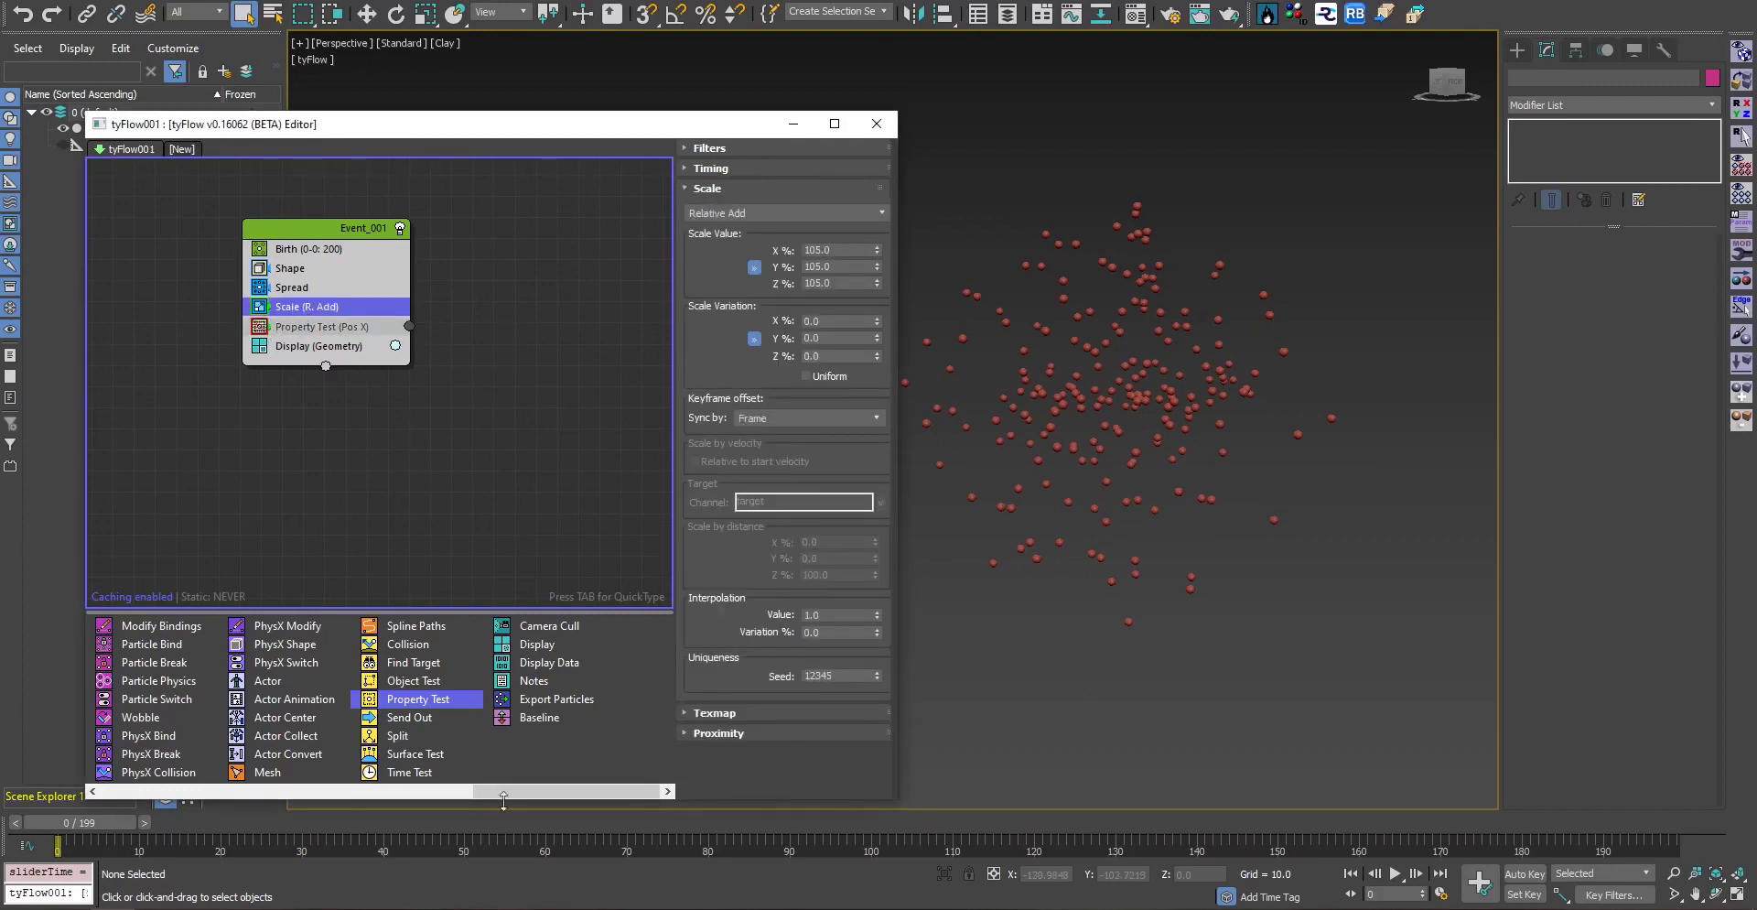
left_click_drag(549, 661, 326, 346)
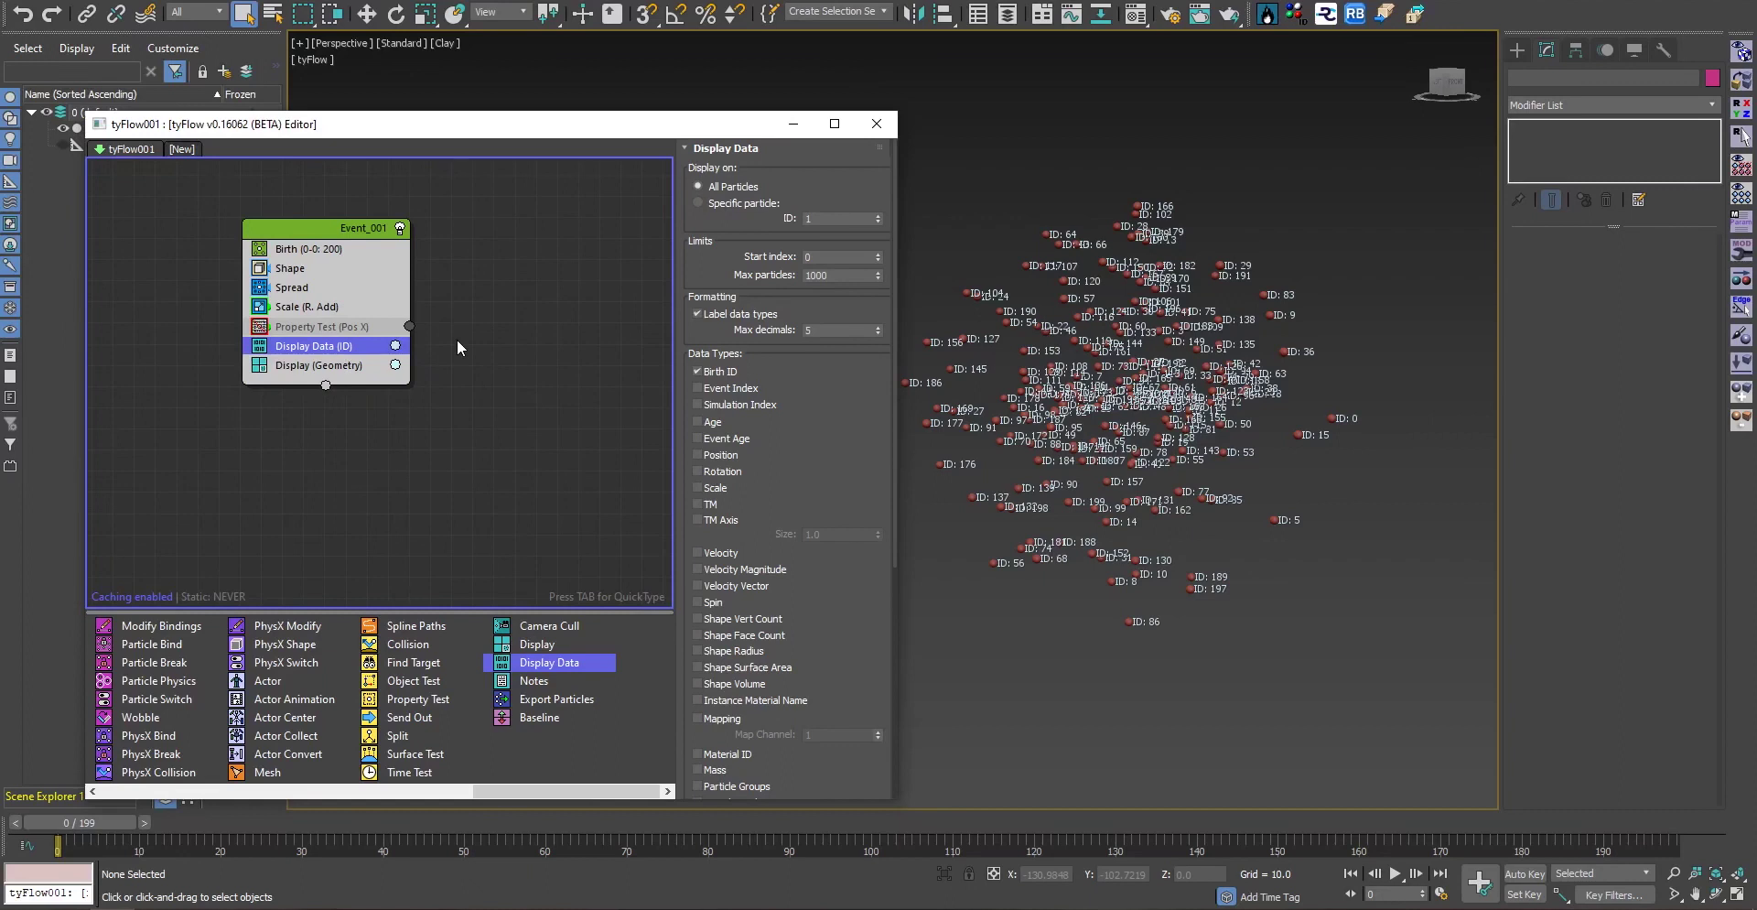
left_click(705, 372)
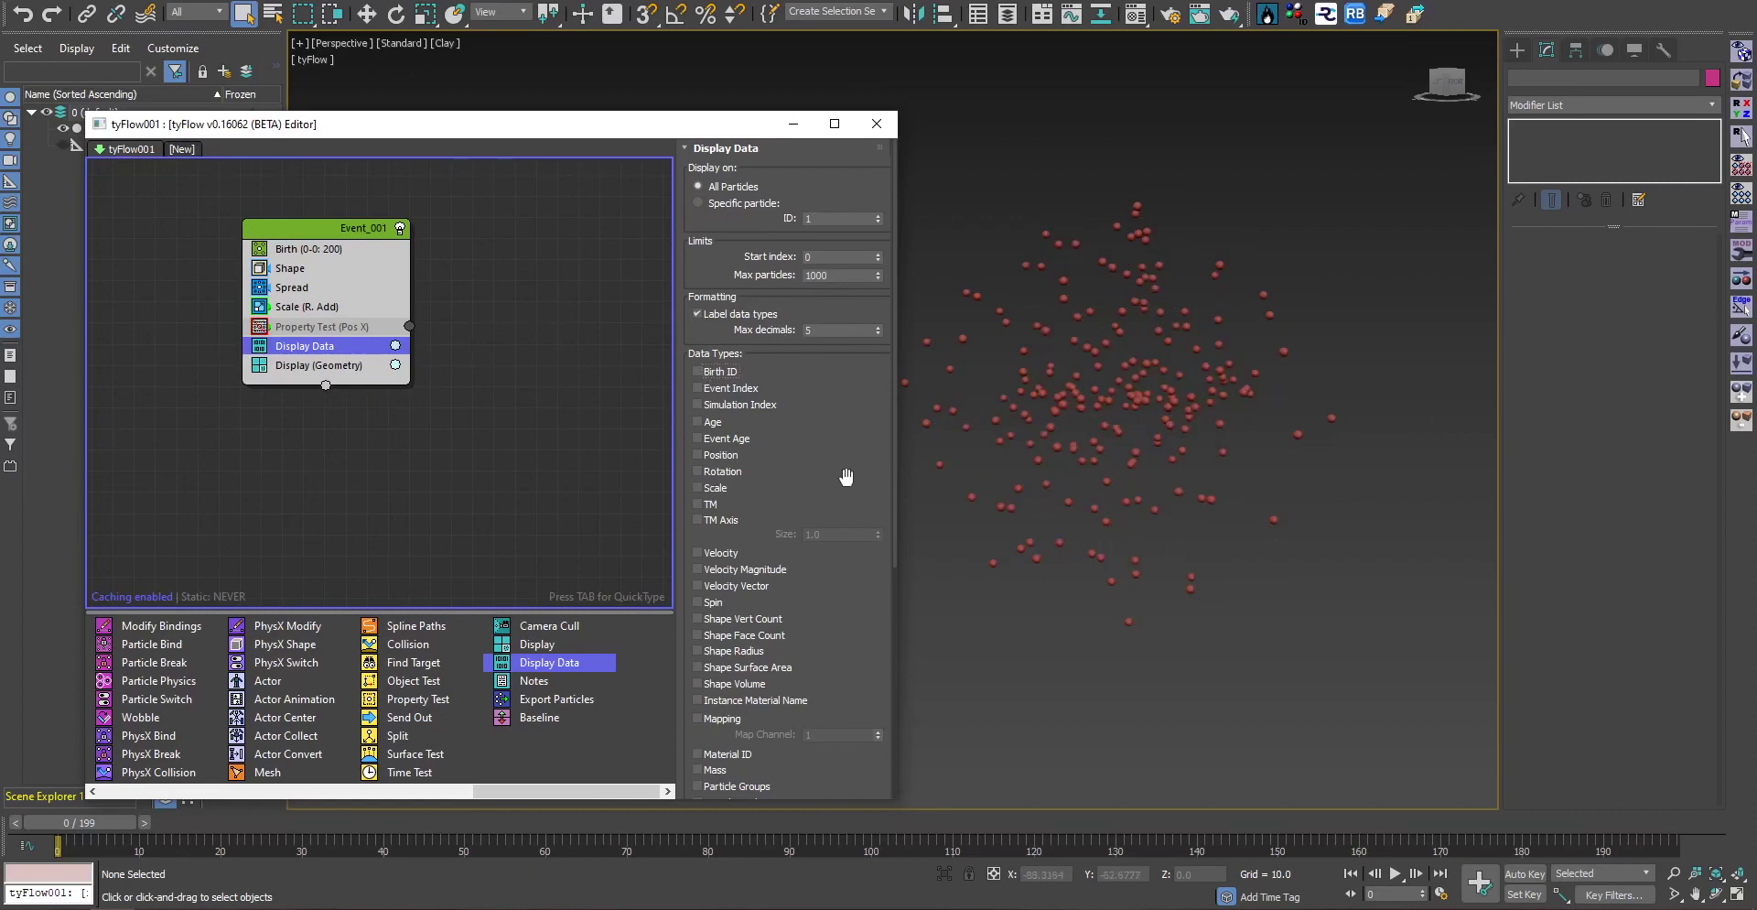
left_click(720, 491)
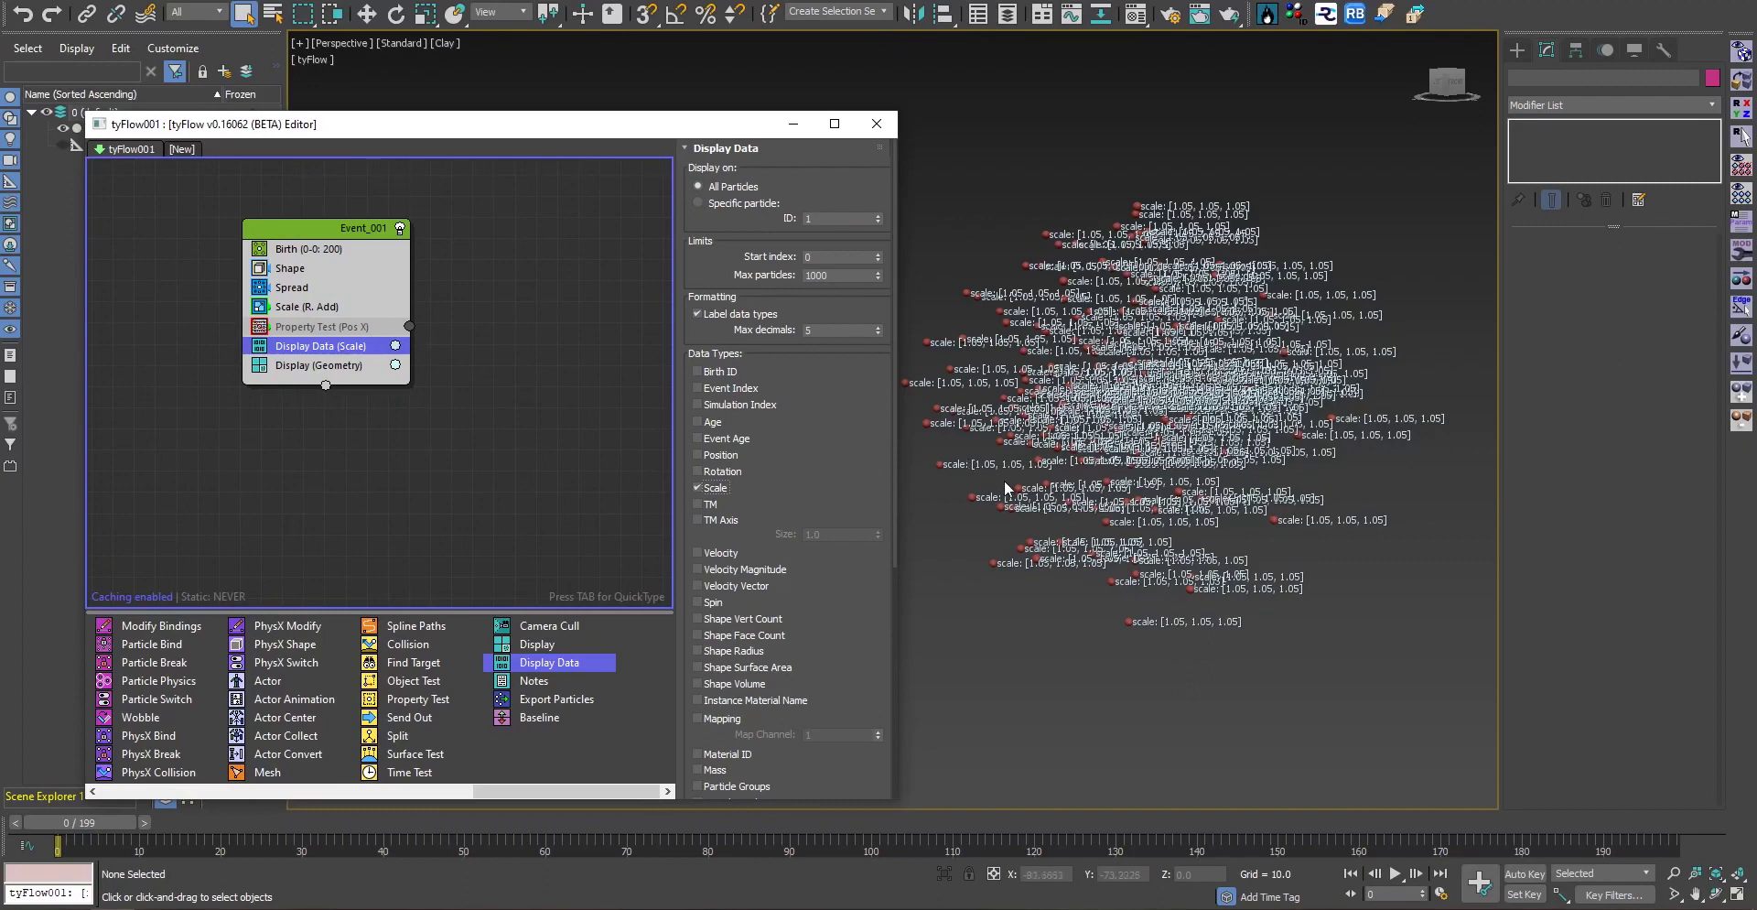
Examine how the particles' scale values change by scrubbing the timeline to frame 32 and back to frame 0
scroll(1002, 474, "up", 6)
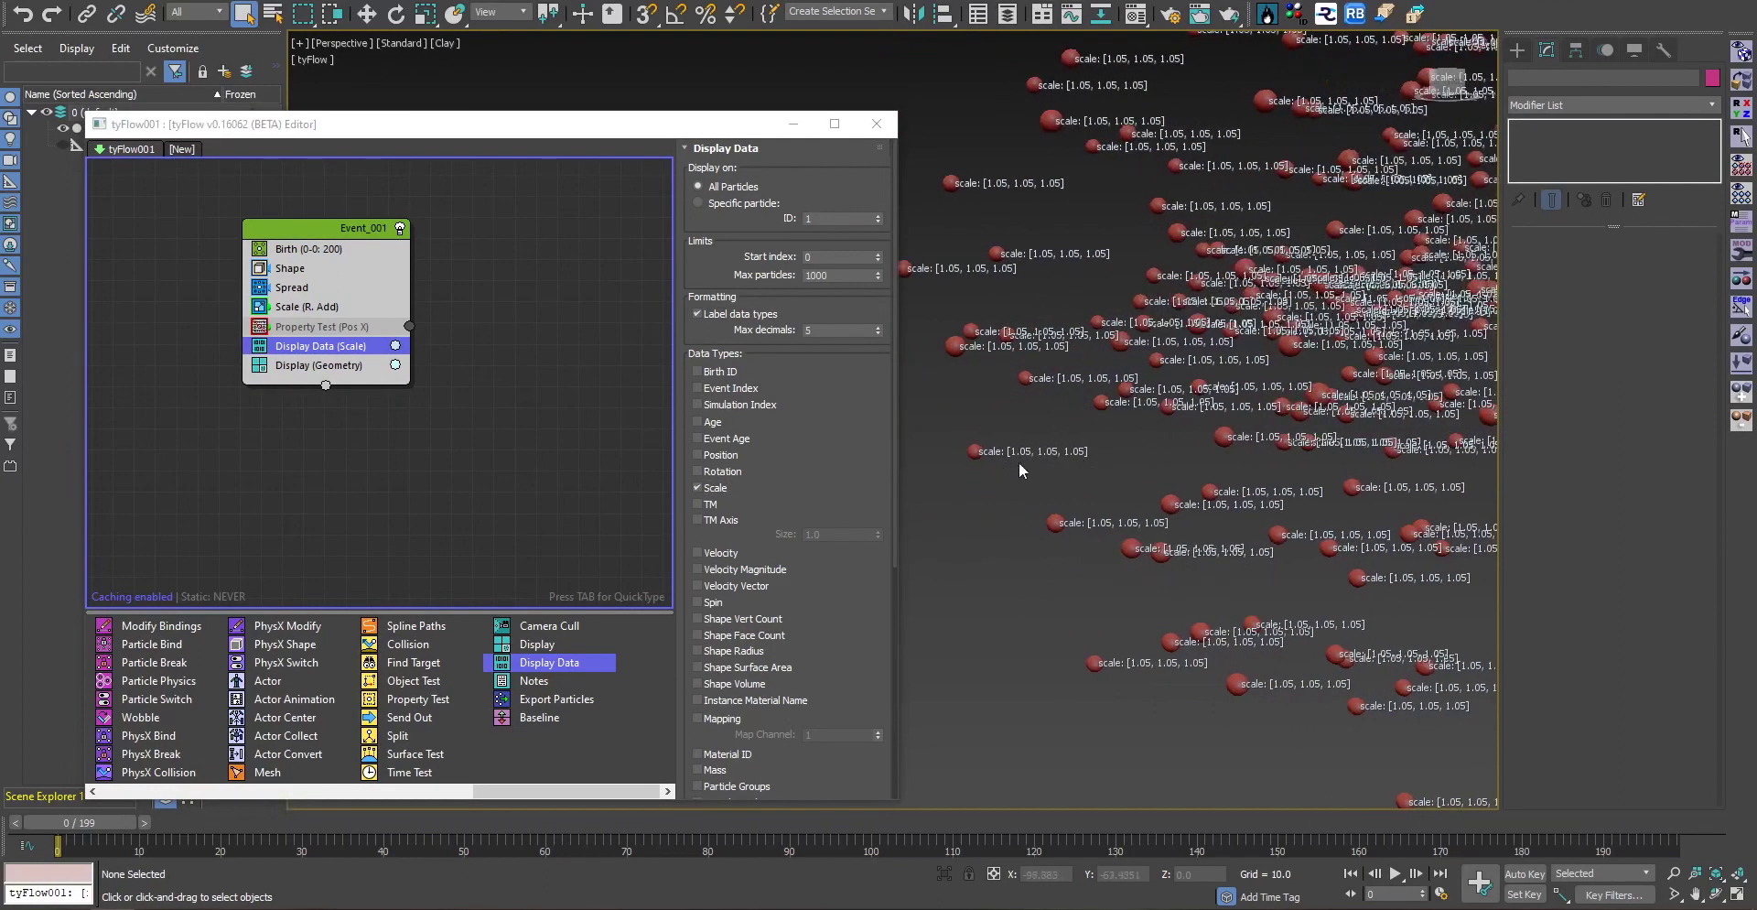
left_click(76, 836)
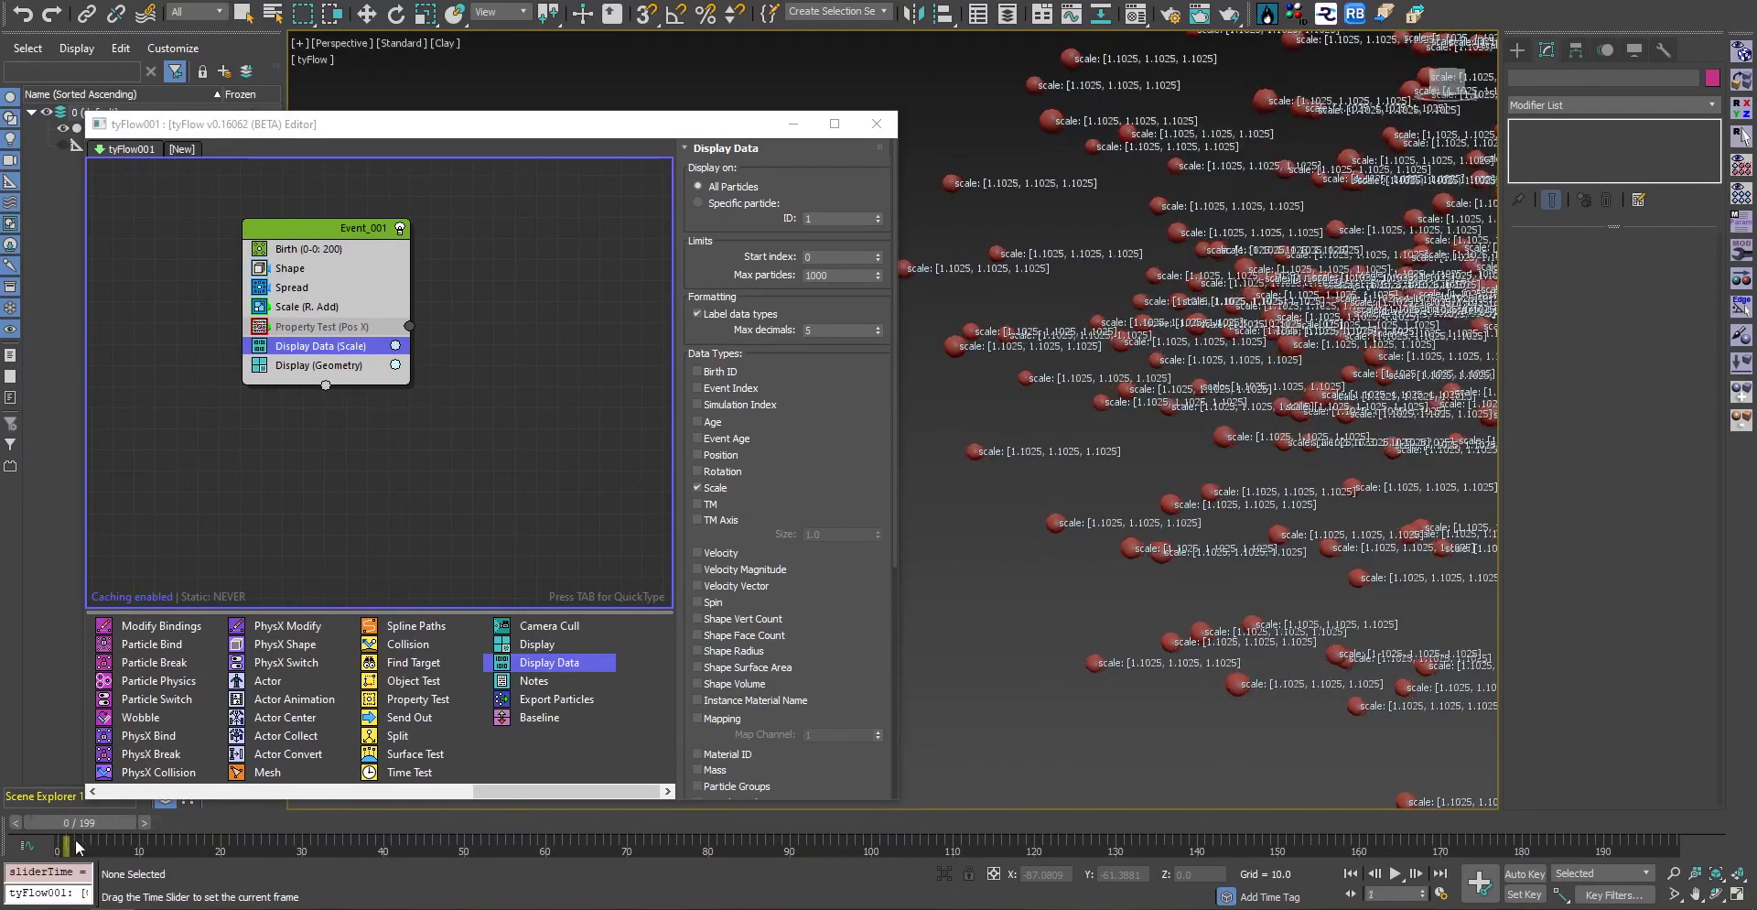
left_click_drag(76, 846, 331, 850)
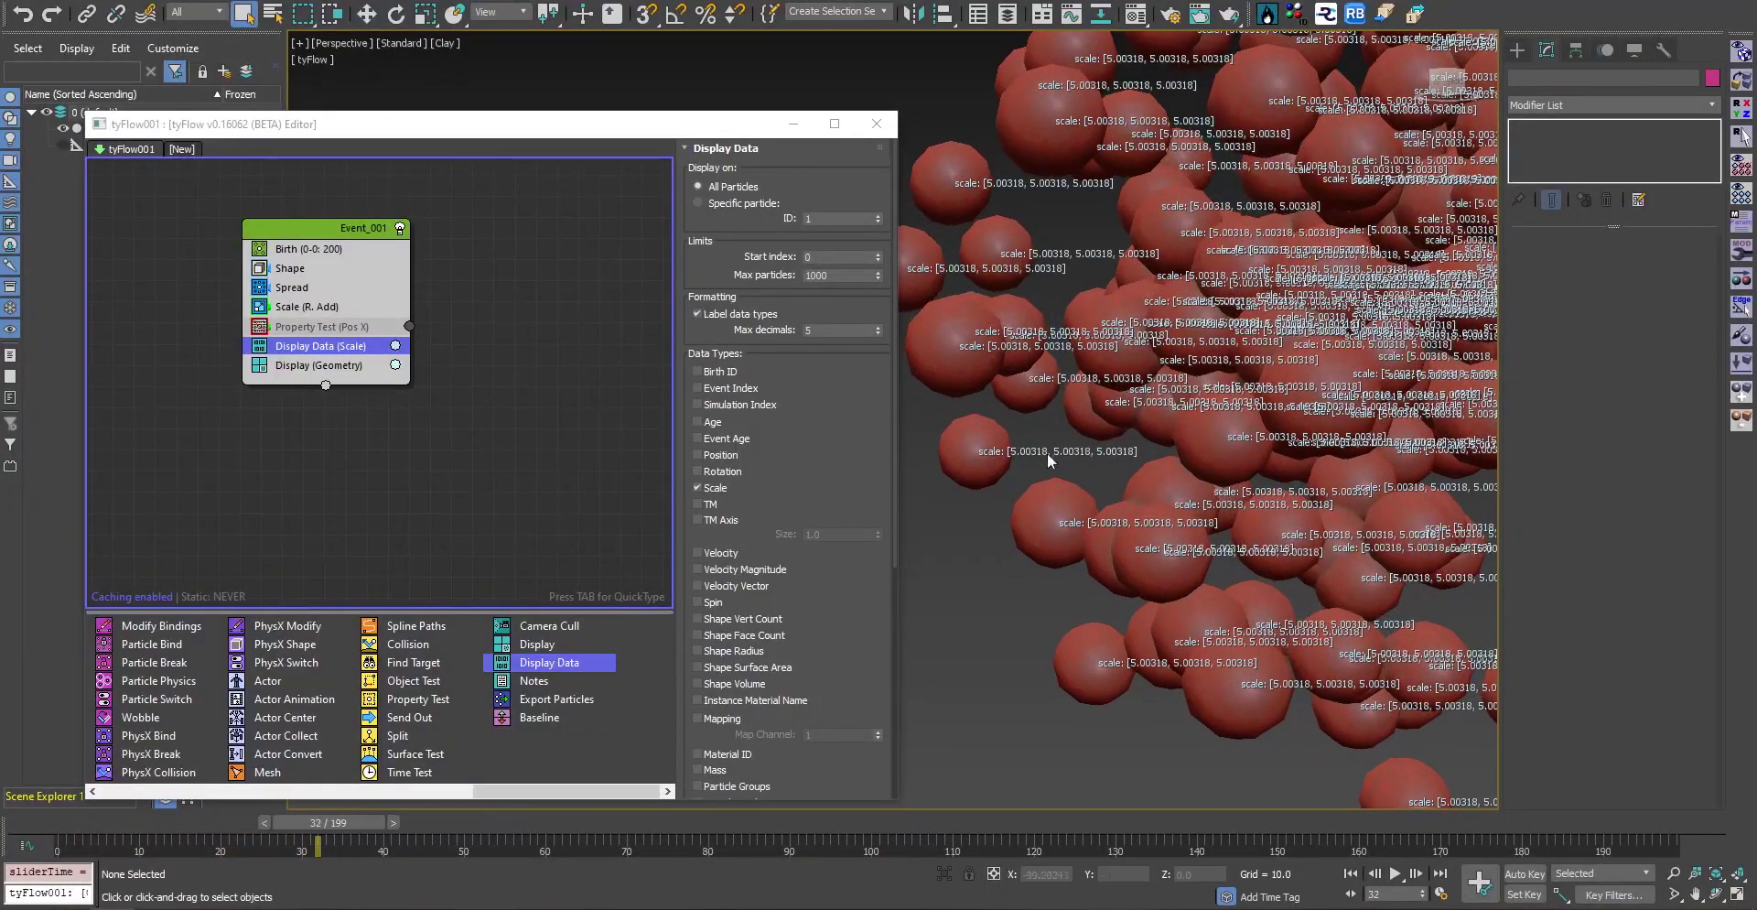
left_click(44, 817)
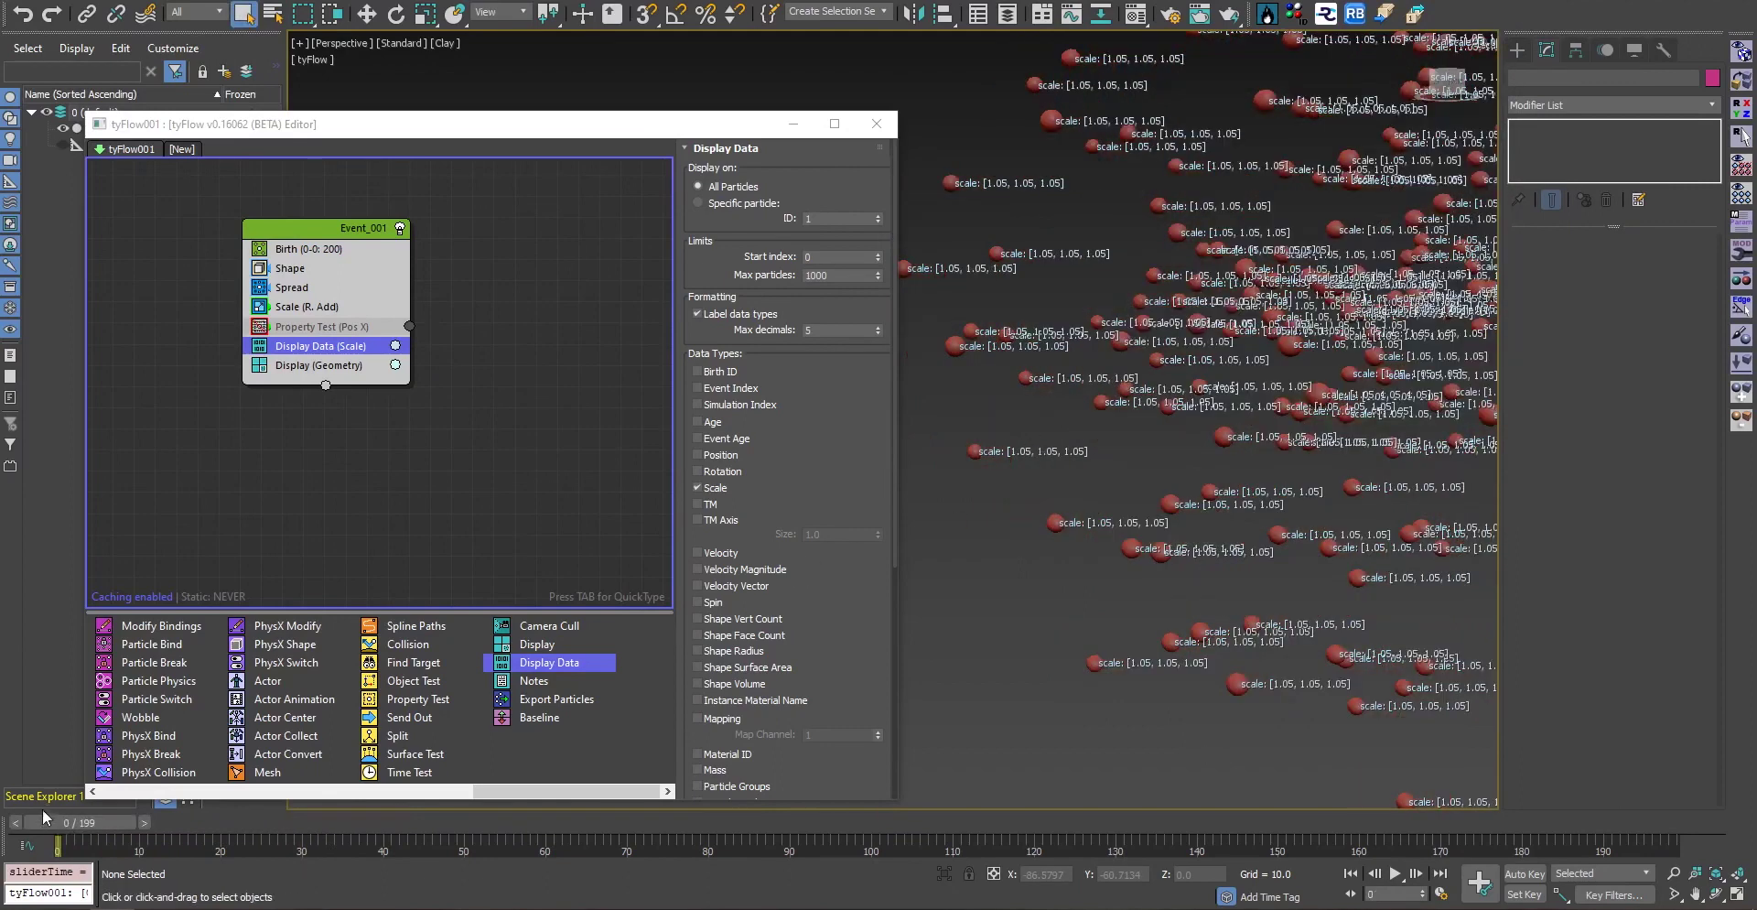
Disable Display Data, re-enable the Property Test and set its test type to Scale X
left_click(263, 345)
left_click(268, 326)
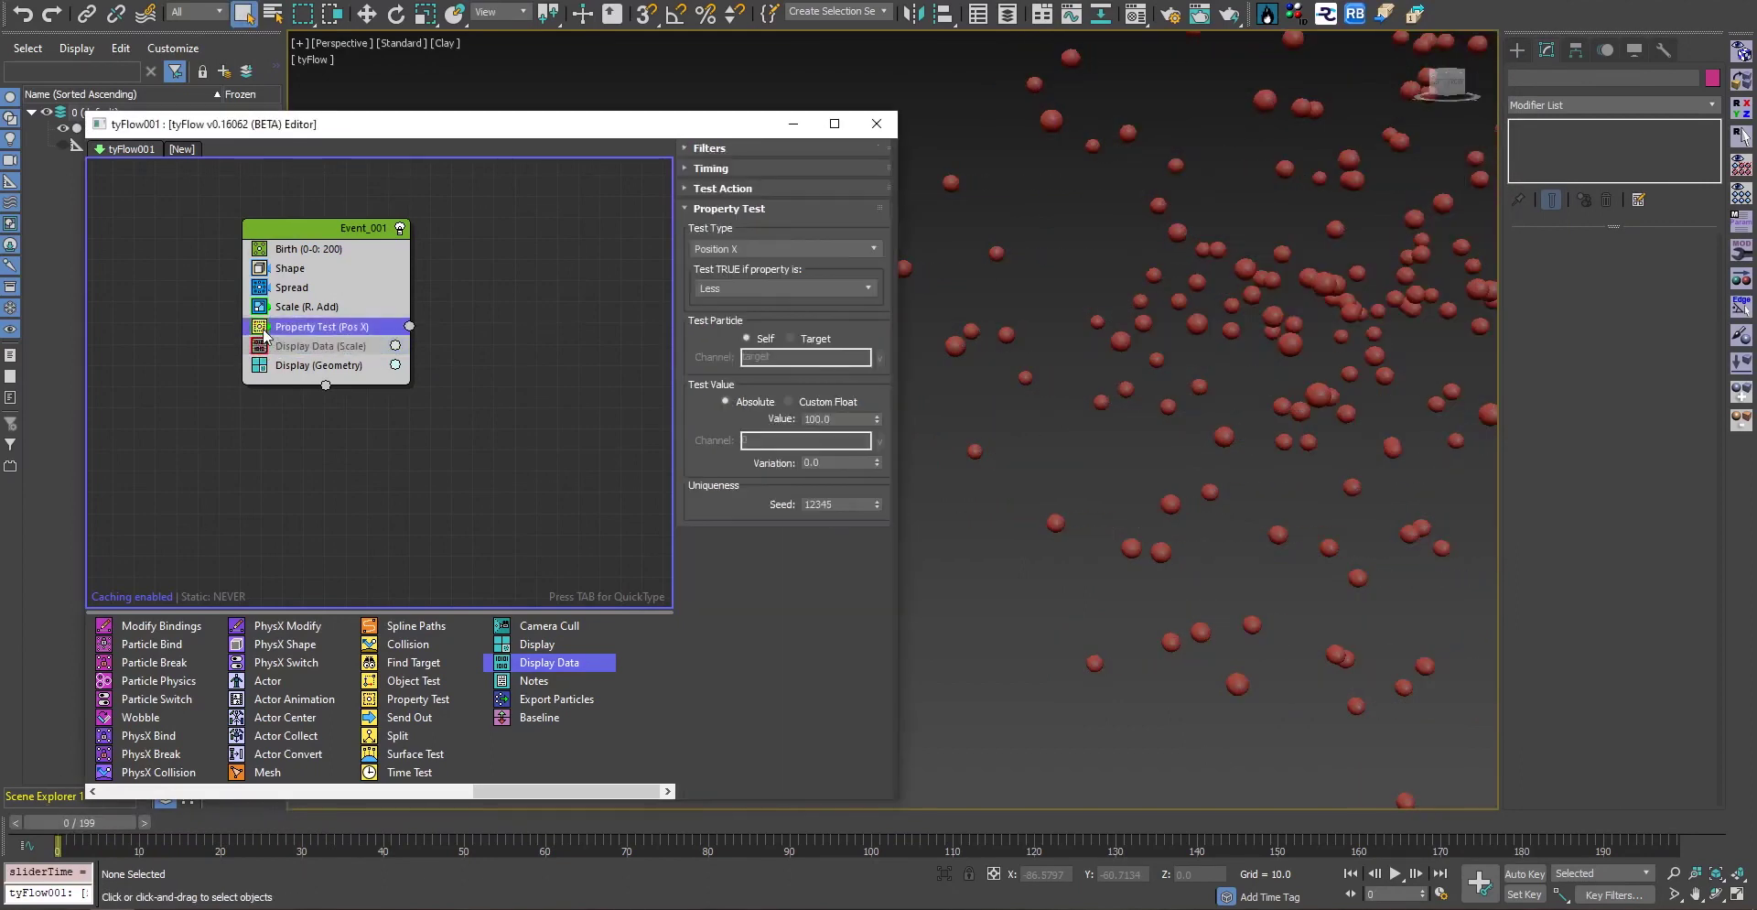
left_click(760, 247)
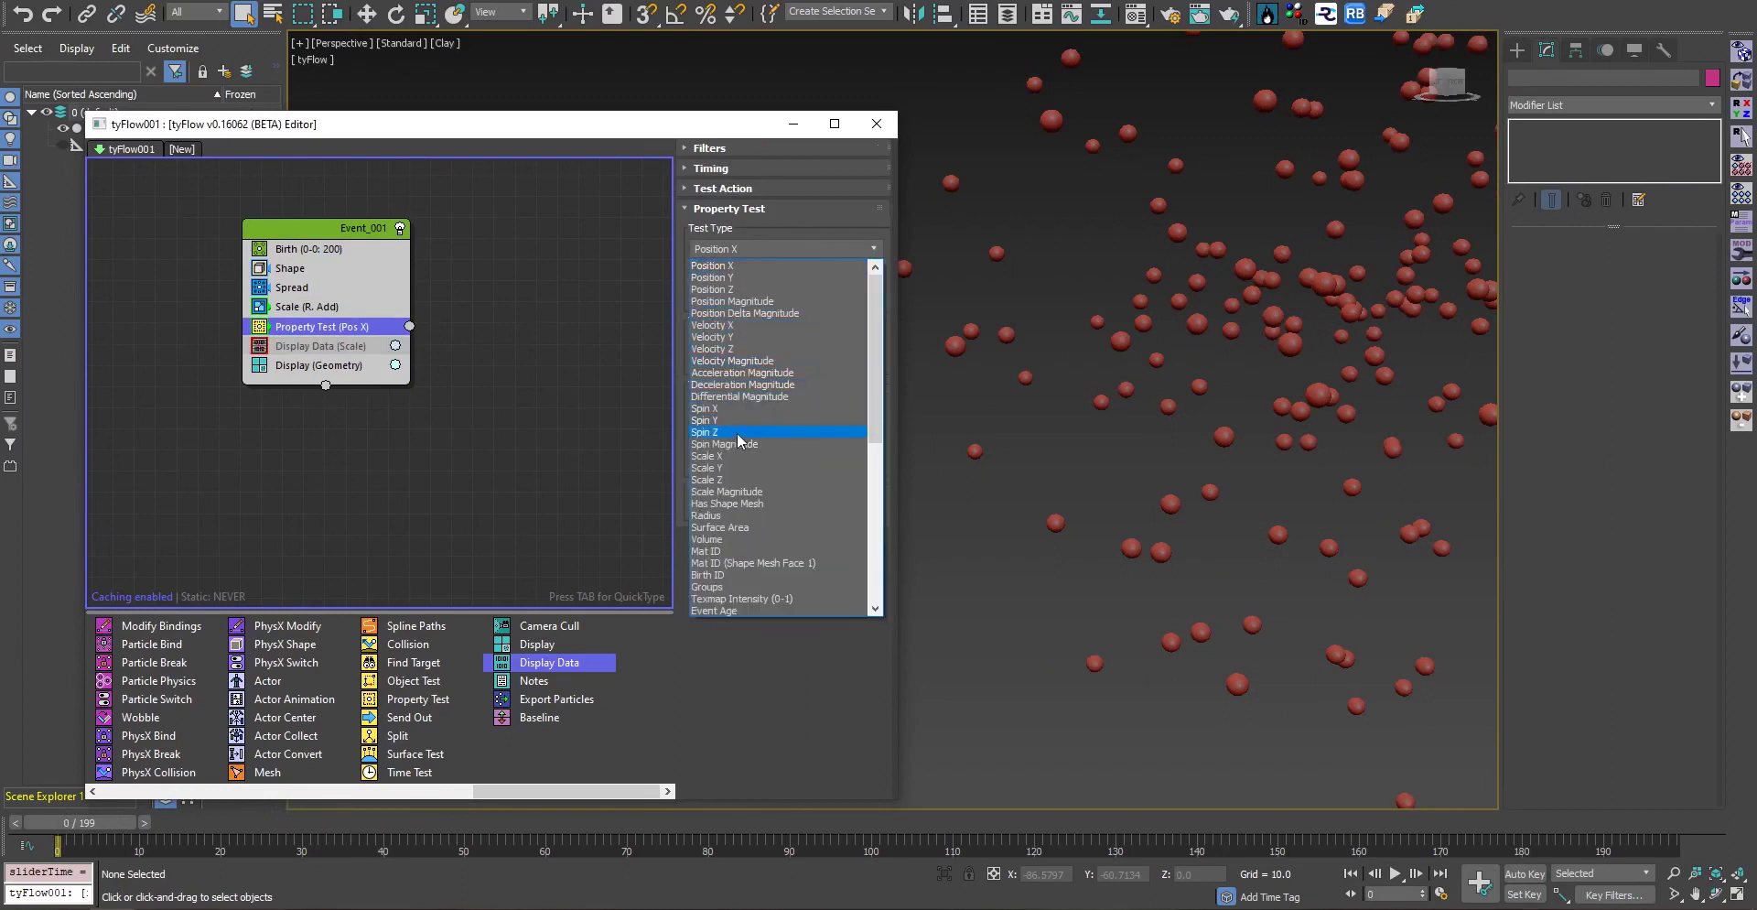
left_click(756, 455)
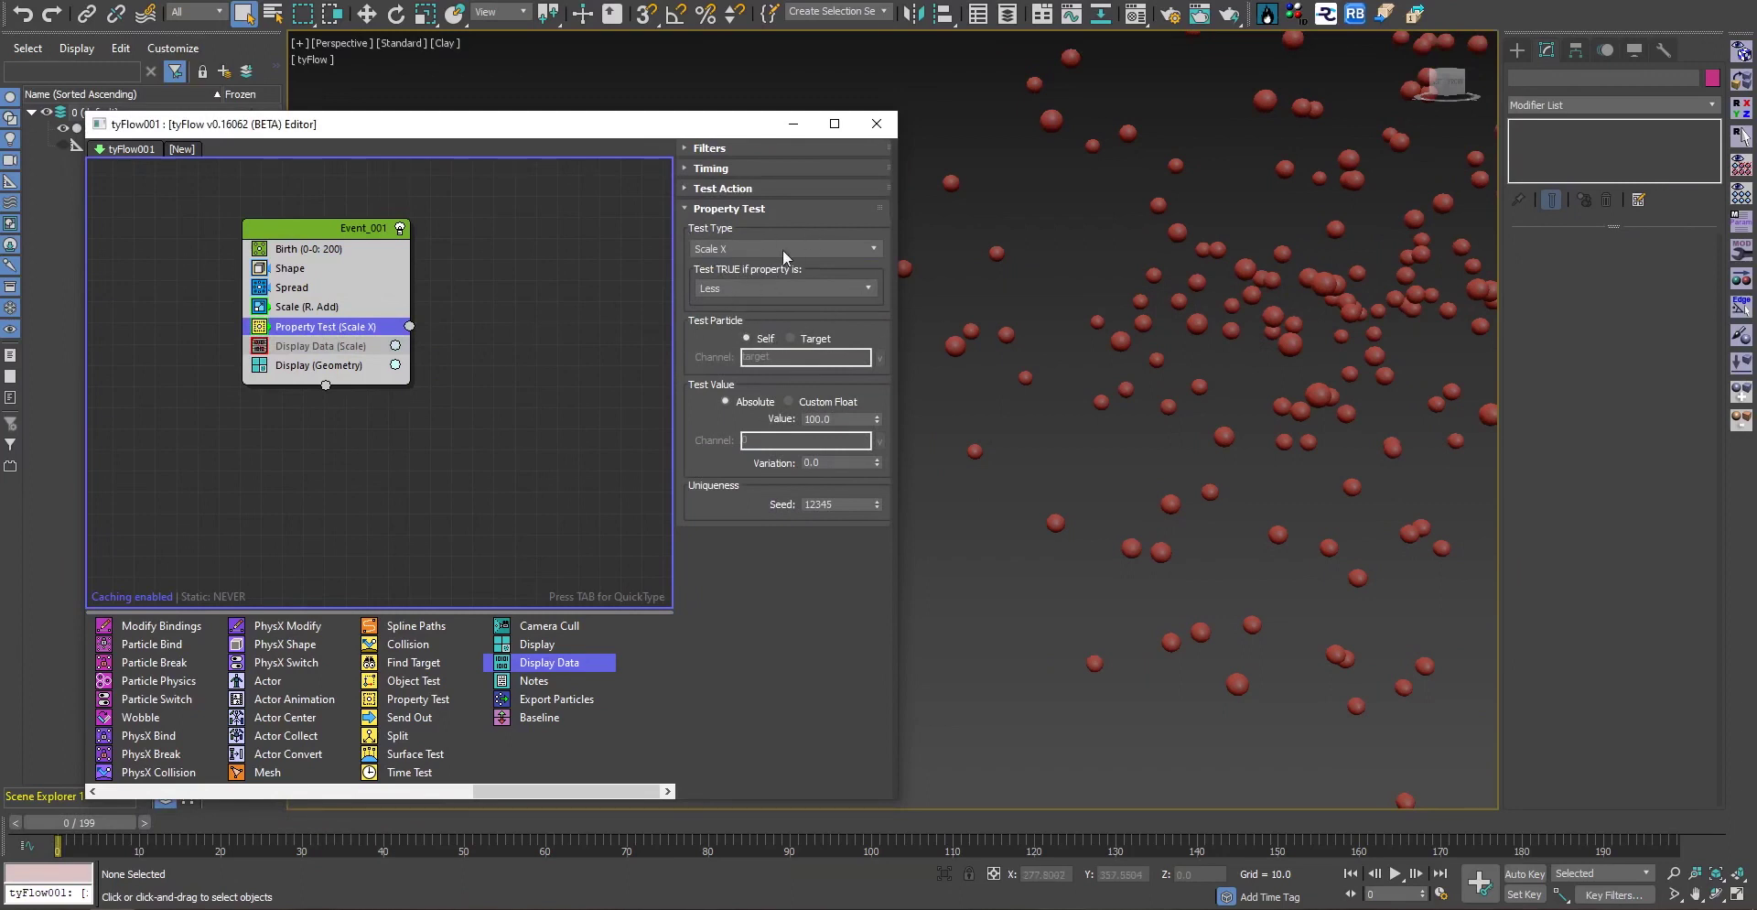
Review the Scale operator's settings and make the Property Test true when the property is Greater than 5.0
left_click(340, 308)
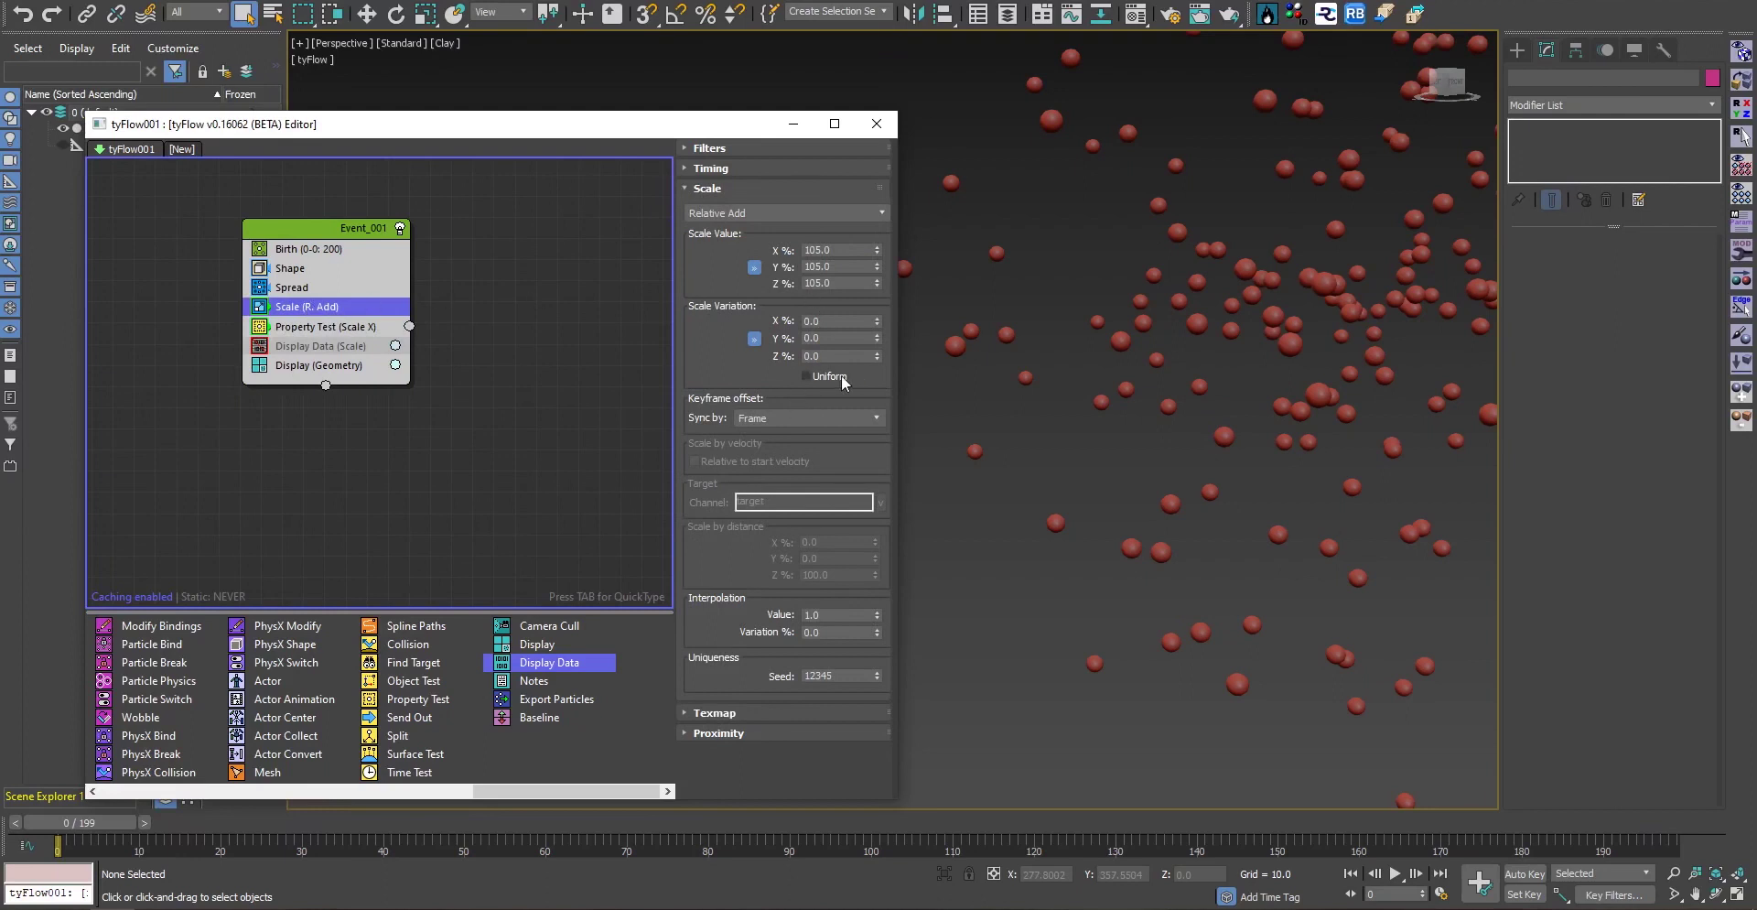
left_click(347, 326)
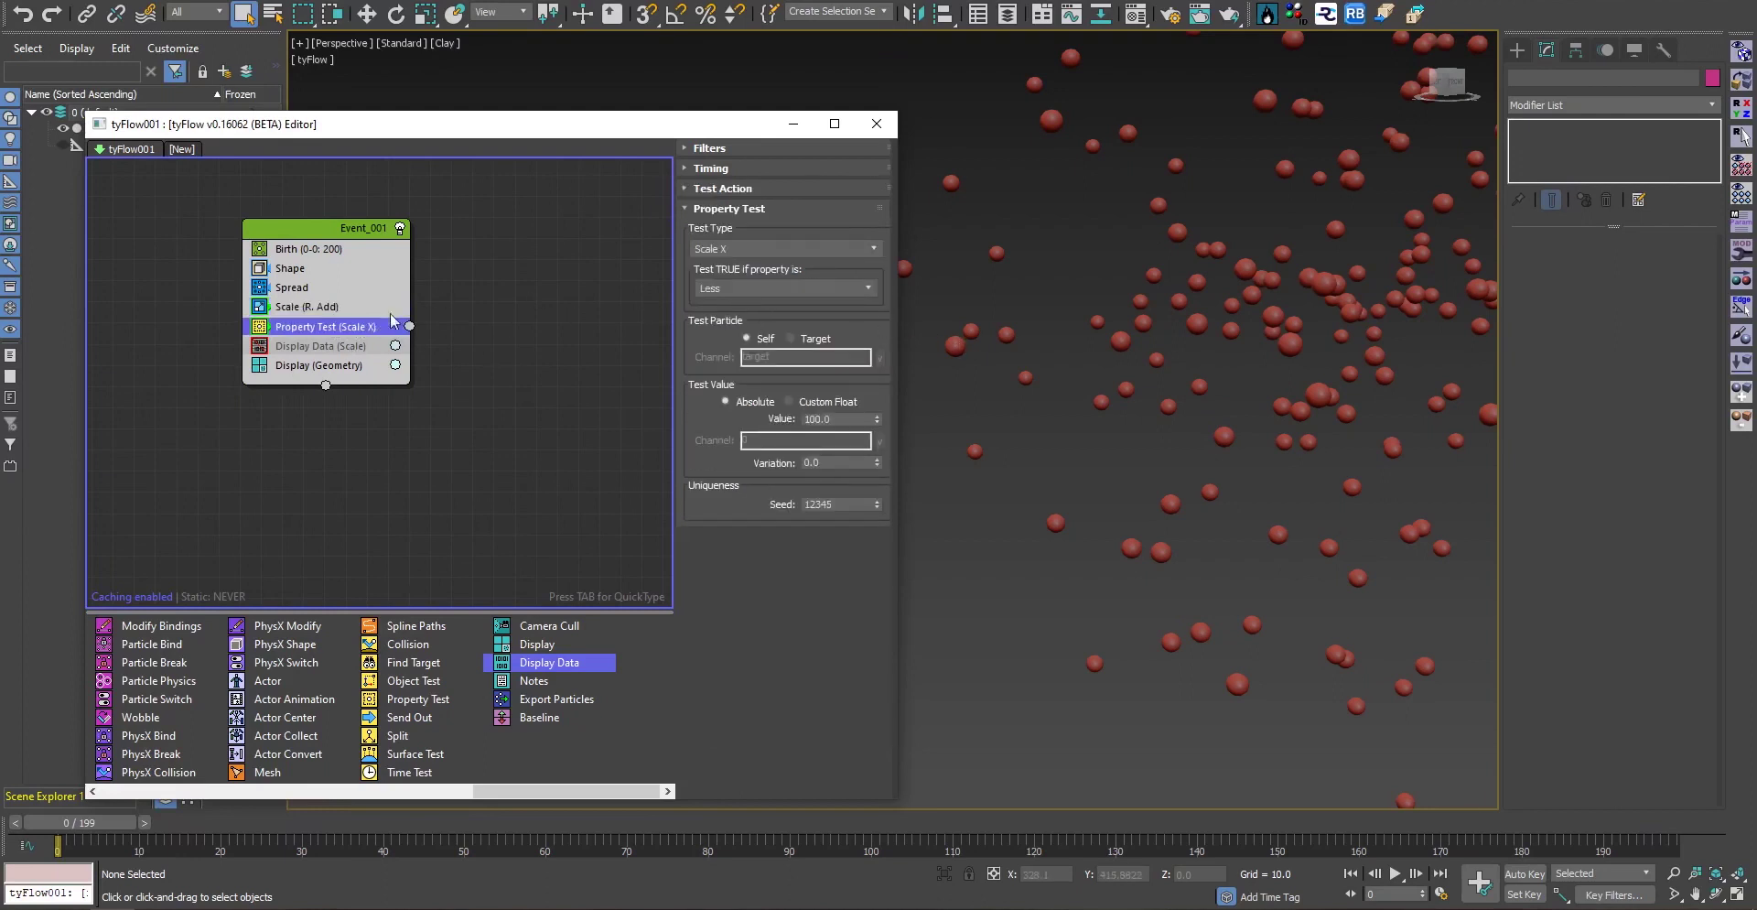
left_click(348, 309)
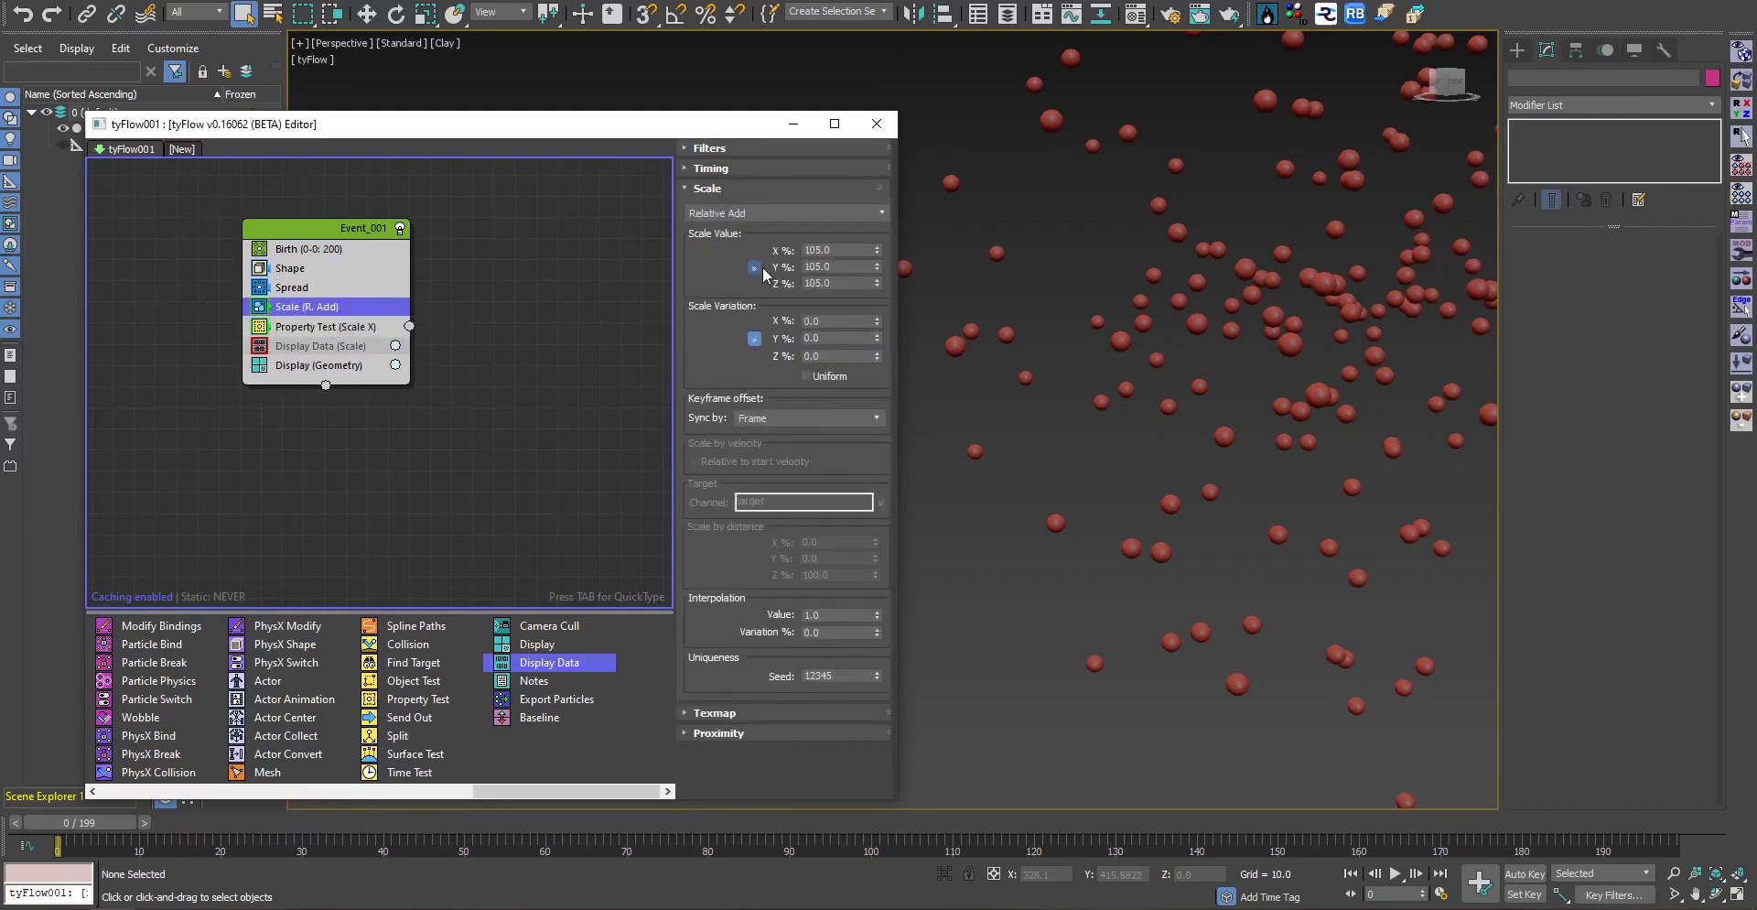
left_click(331, 330)
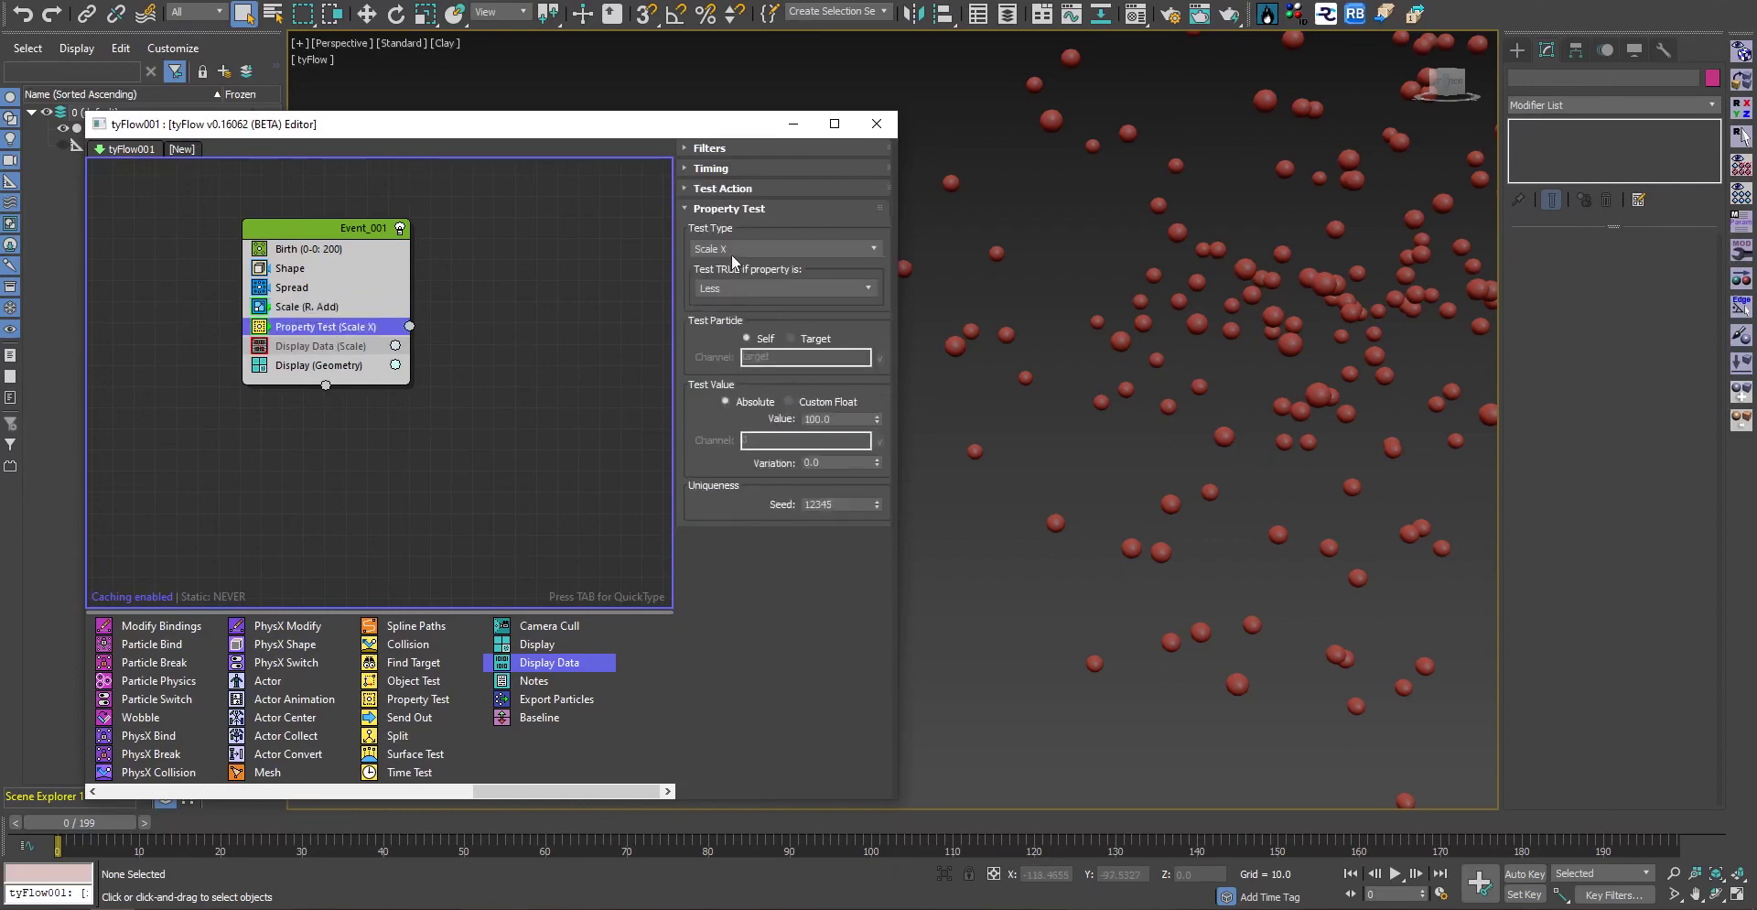
left_click(736, 288)
left_click(737, 330)
left_click(843, 418)
type("5")
key("Return")
Create a second event with a Geometry Display beside Event_001 and set its display color to red
left_click(318, 364)
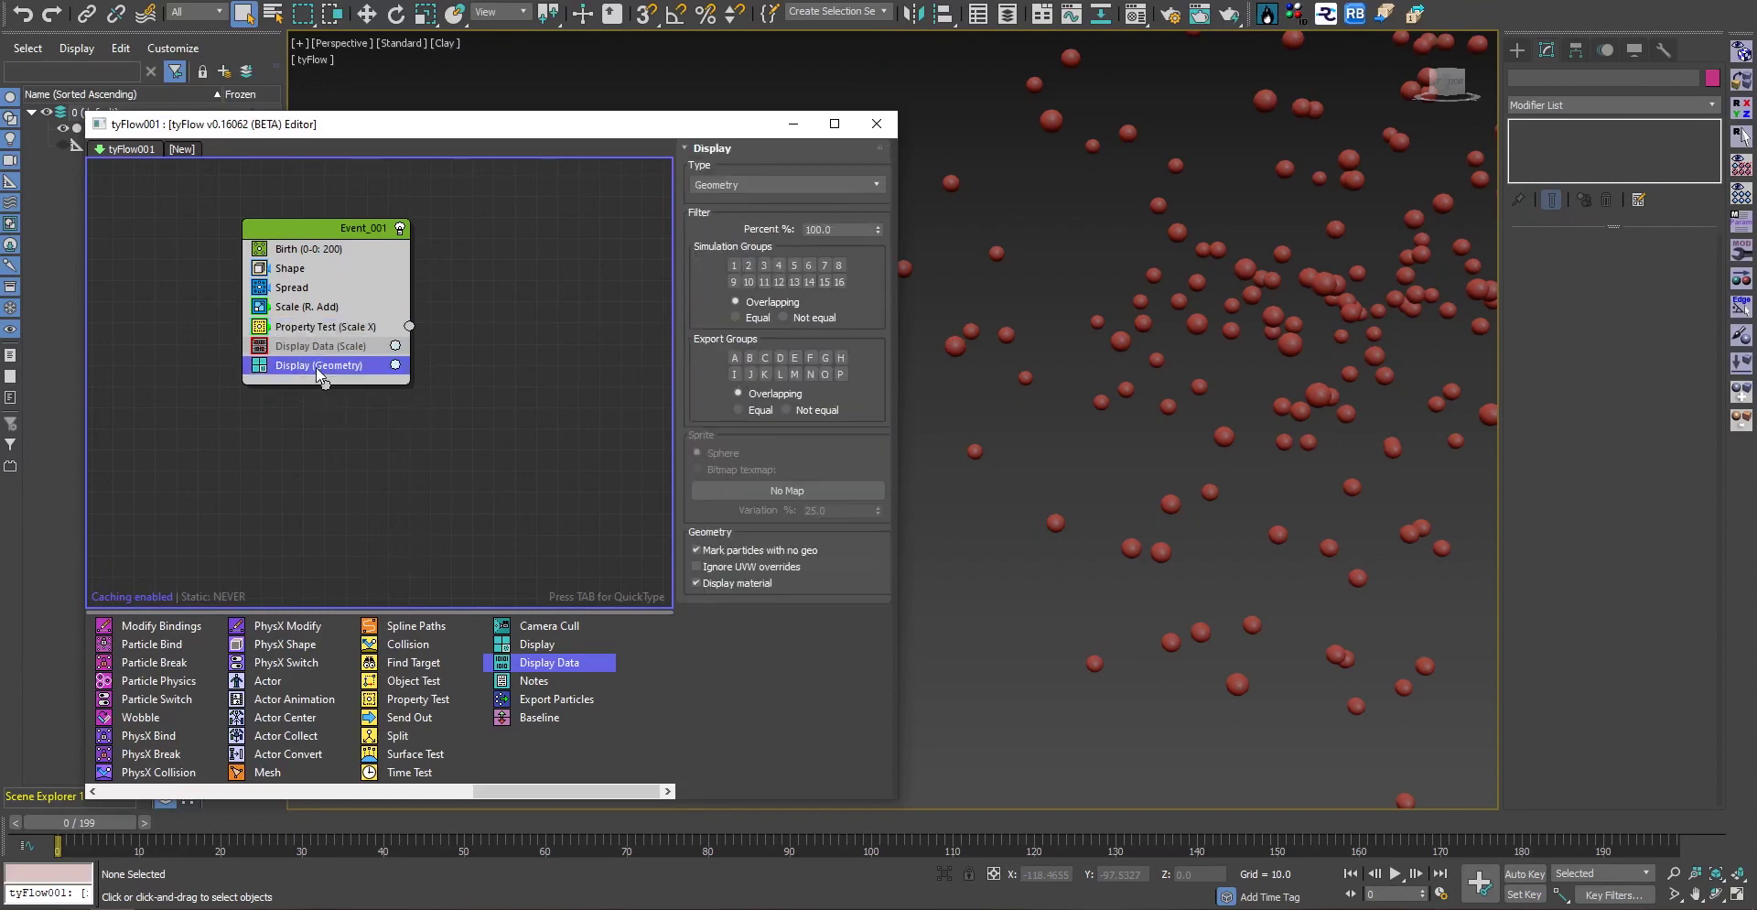
right_click(318, 364)
key("Escape")
right_click(564, 347)
left_click(564, 348)
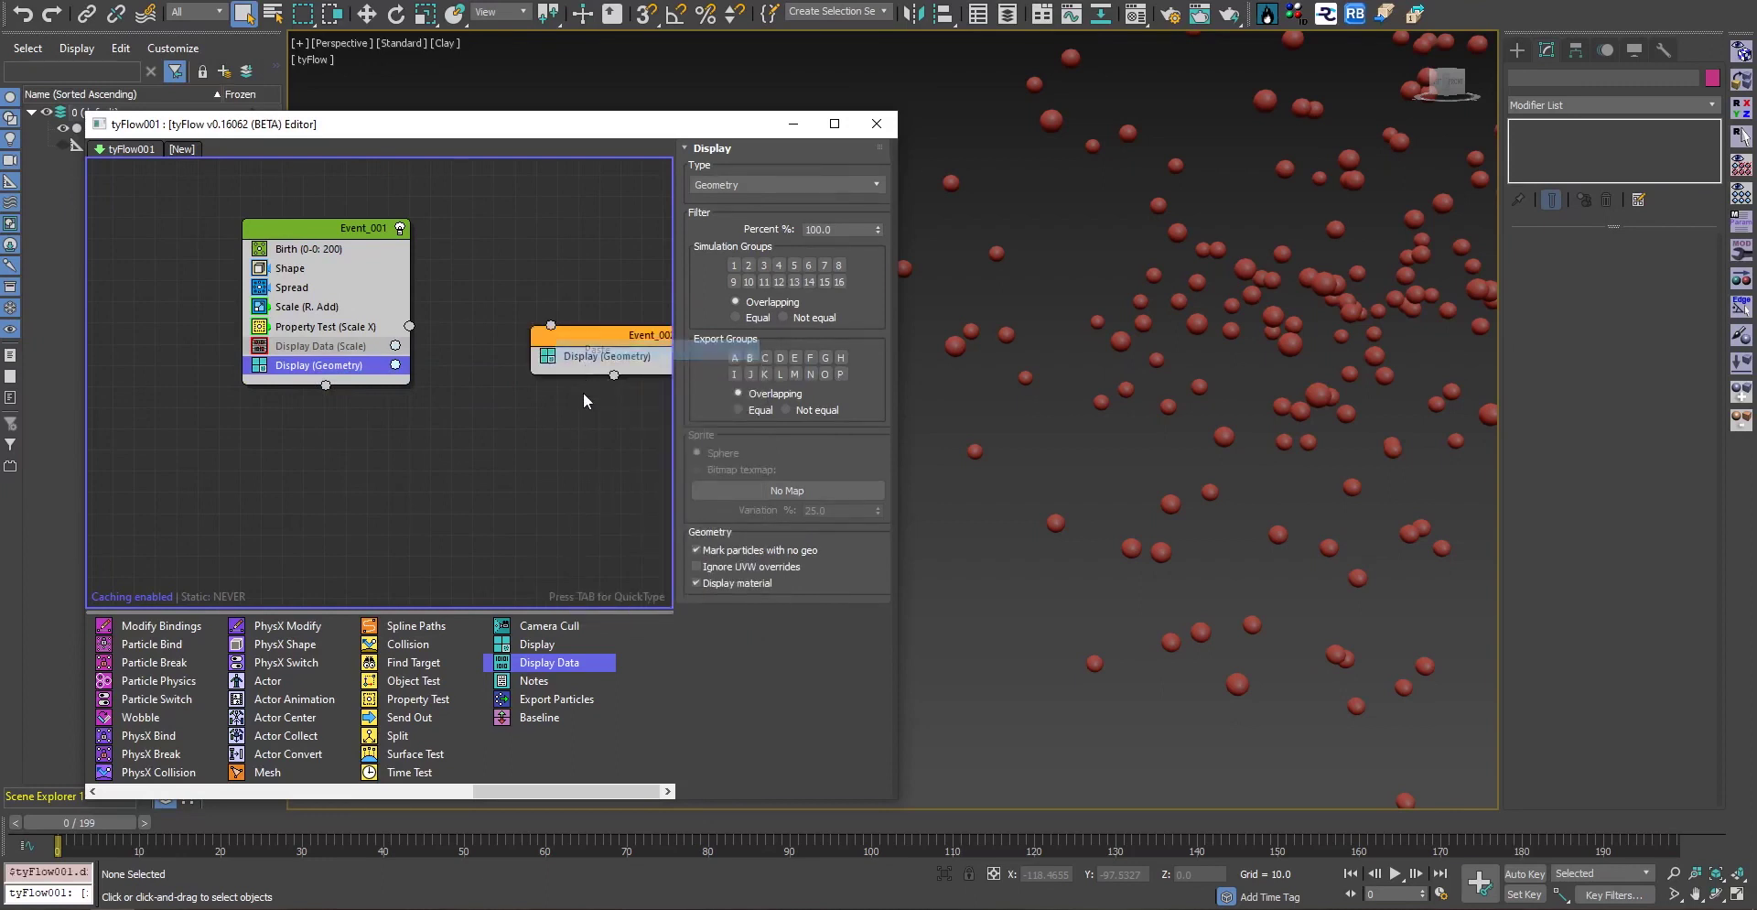
left_click_drag(606, 336, 496, 336)
left_click(578, 358)
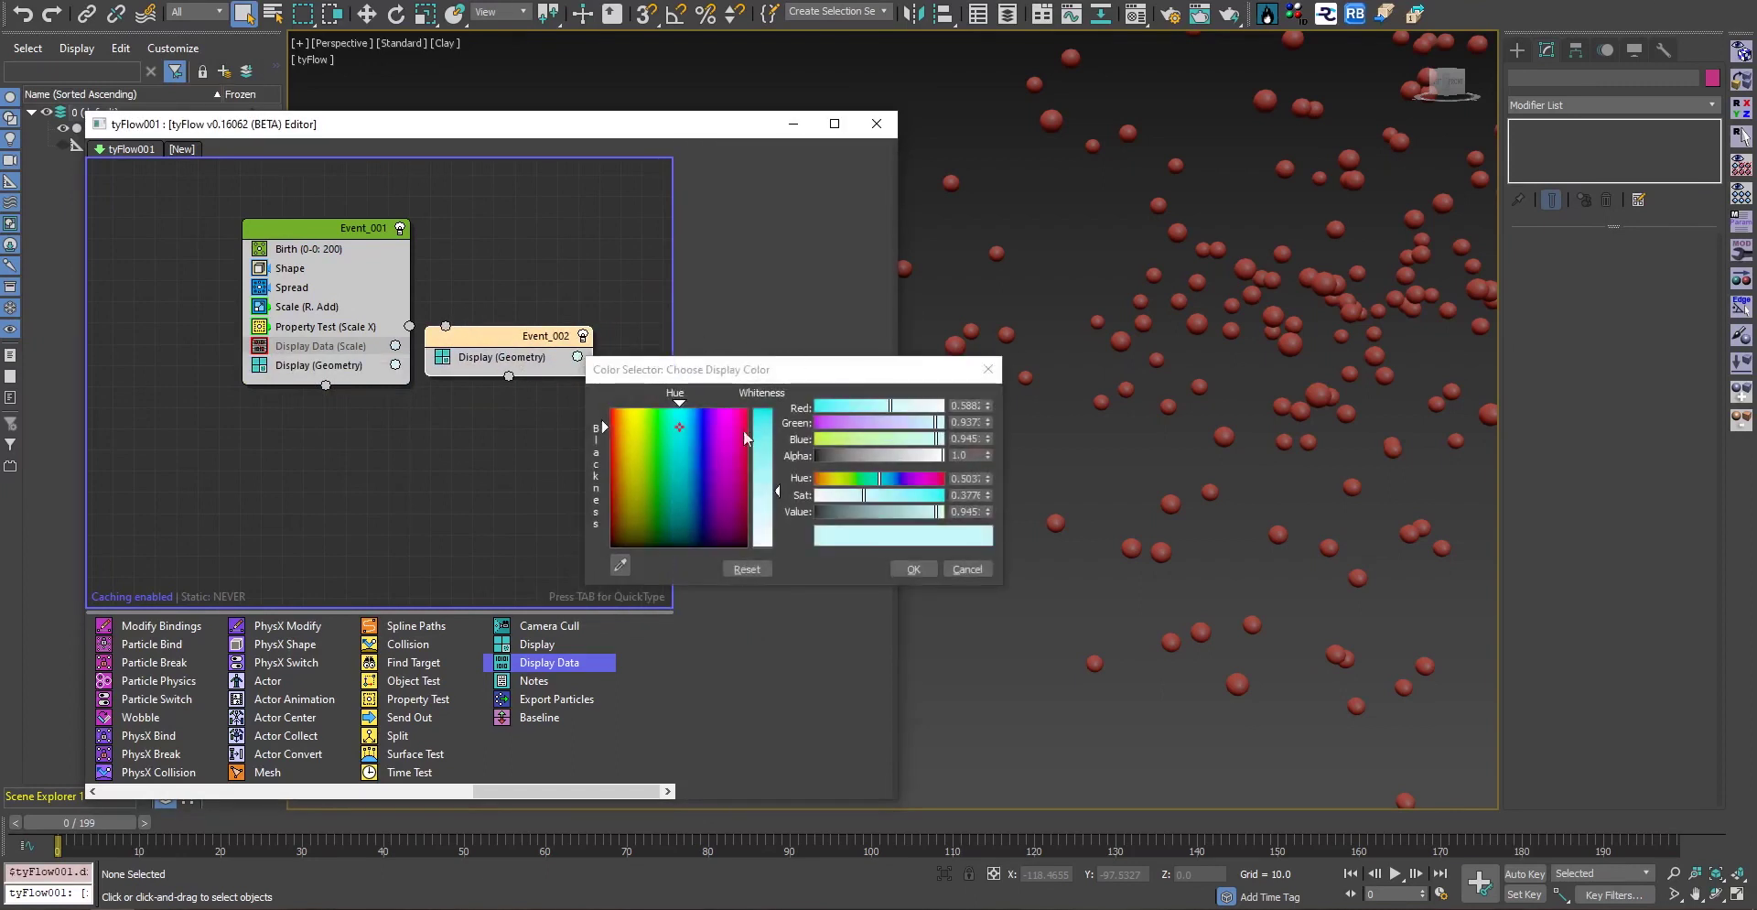
left_click(901, 566)
Switch the viewport to Default Shading, then connect the Property Test's output to Event_002 and scrub the timeline
left_click(446, 43)
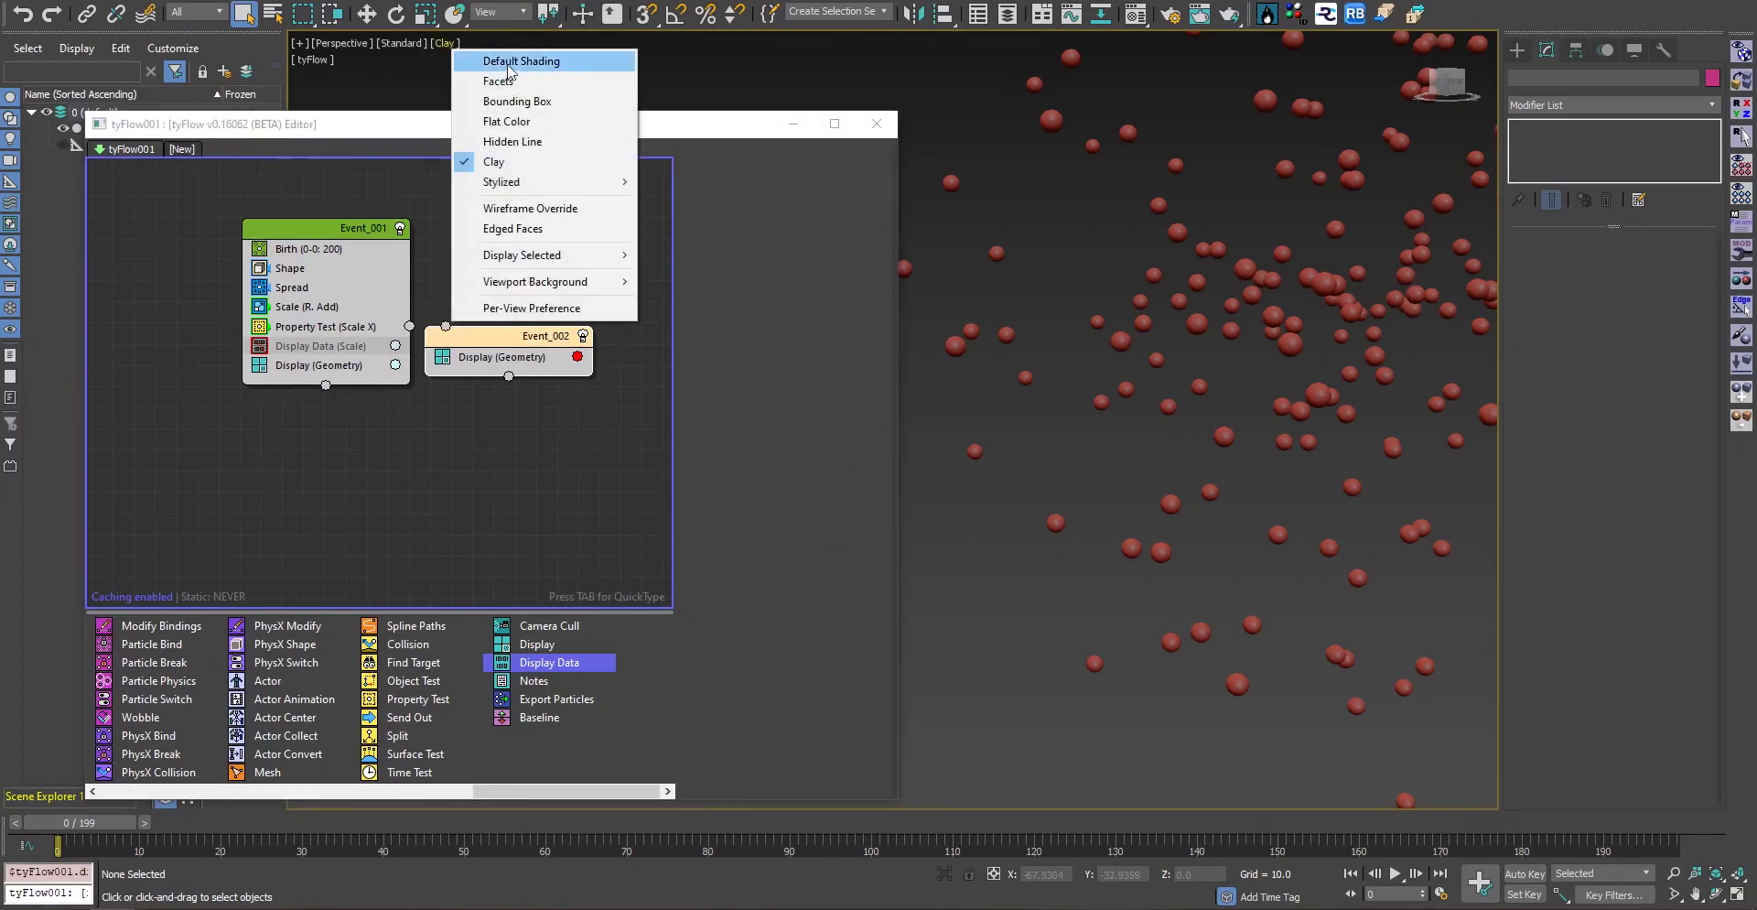
left_click(513, 62)
left_click_drag(409, 326, 444, 327)
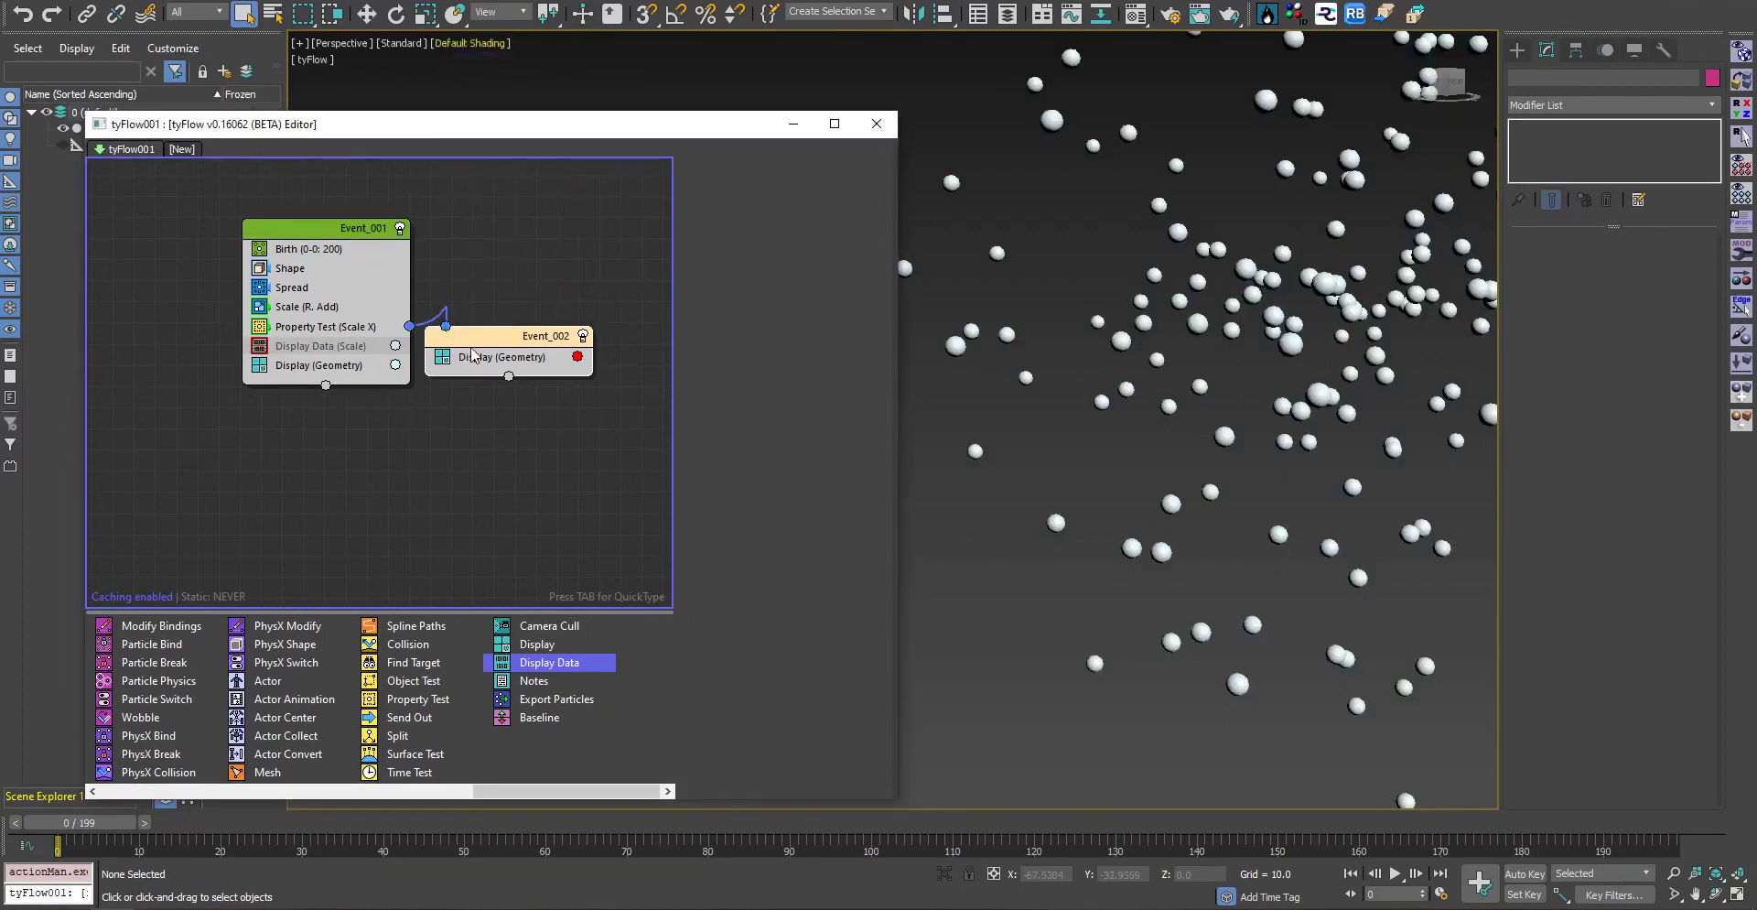
mouse_move(46, 829)
left_mouse_down()
mouse_move(497, 858)
mouse_move(57, 837)
left_mouse_up()
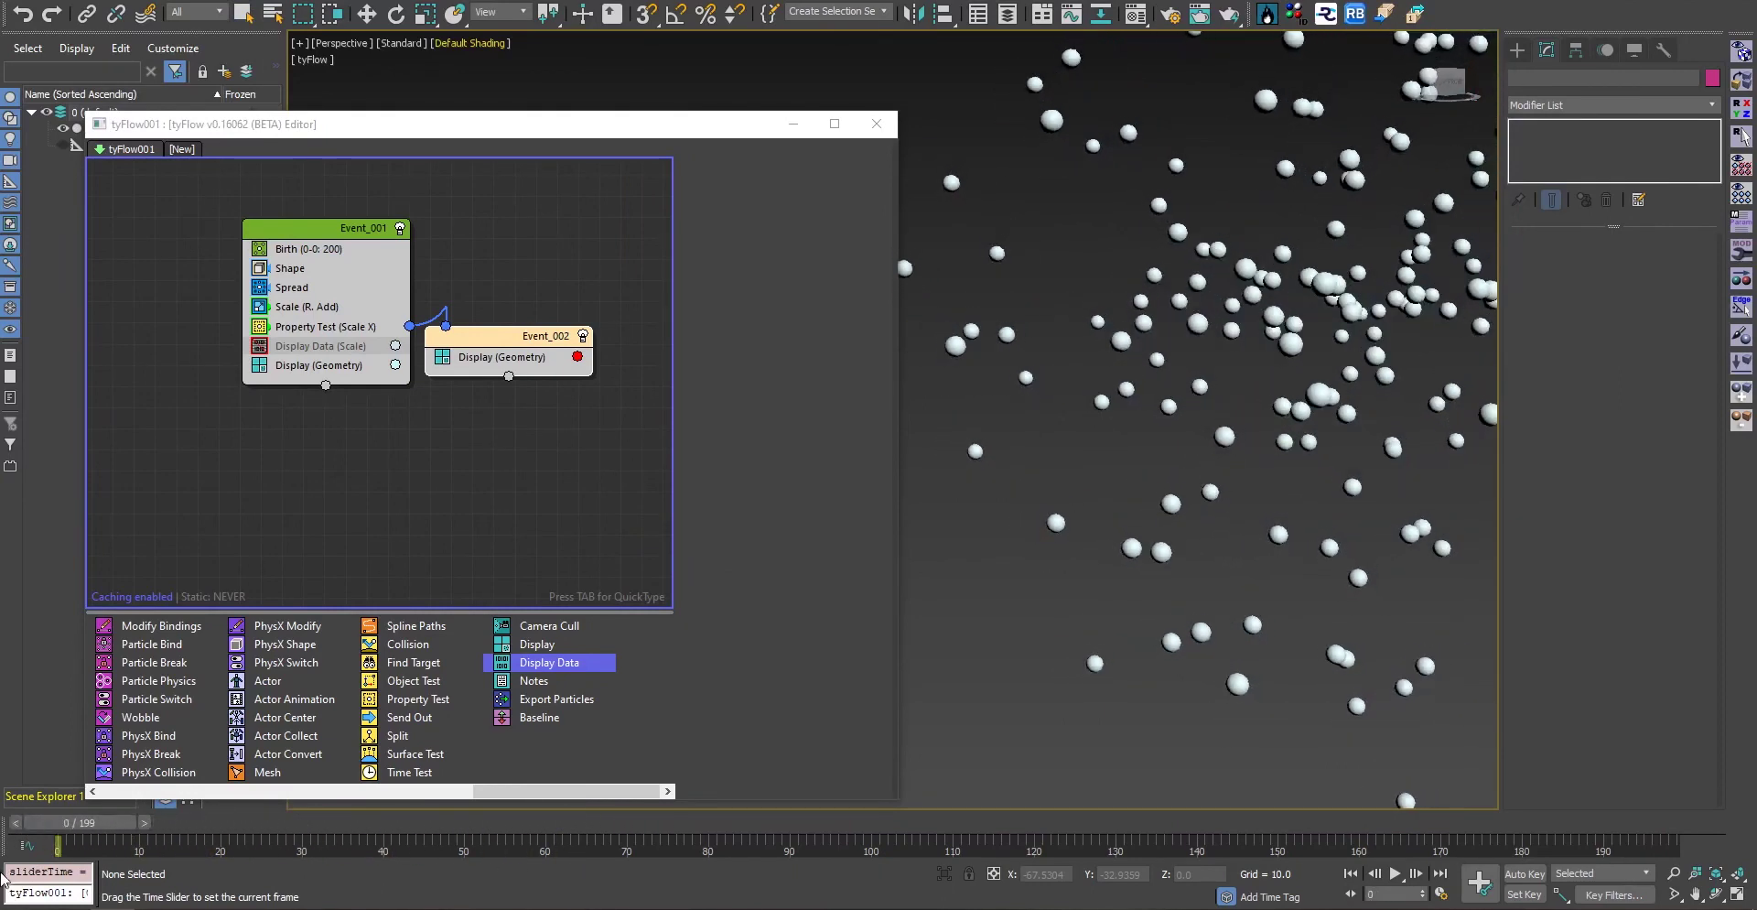
Delete Event_002 and remove the Property Test from Event_001
left_click_drag(515, 345, 586, 395)
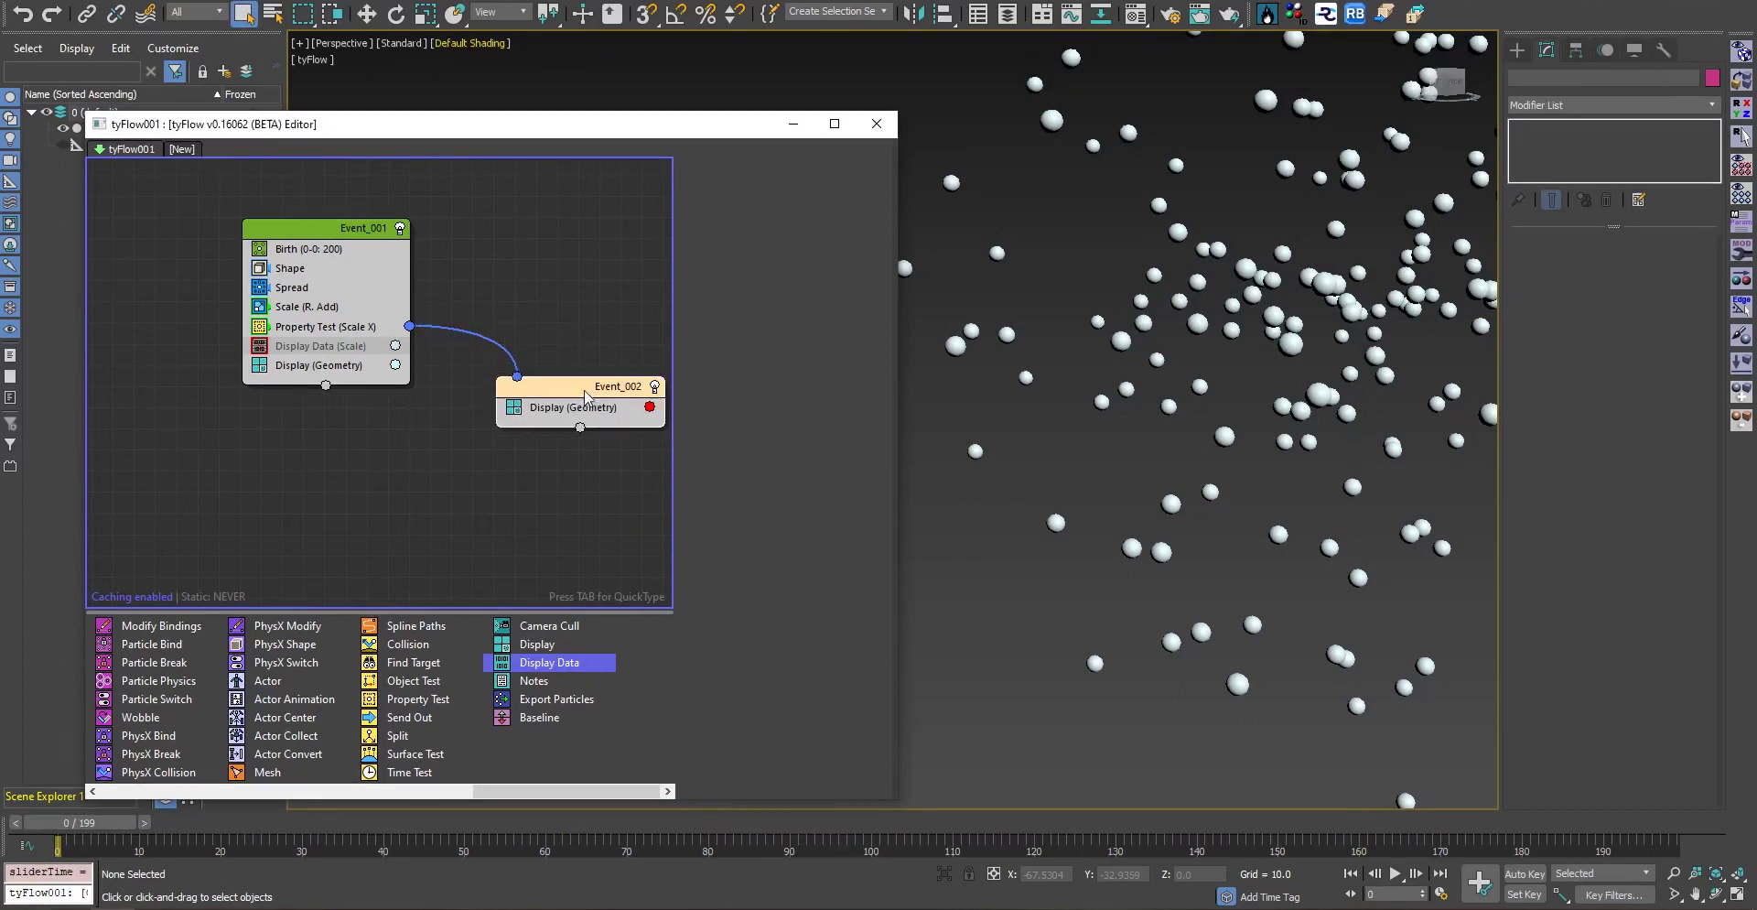
right_click(582, 394)
left_click(604, 485)
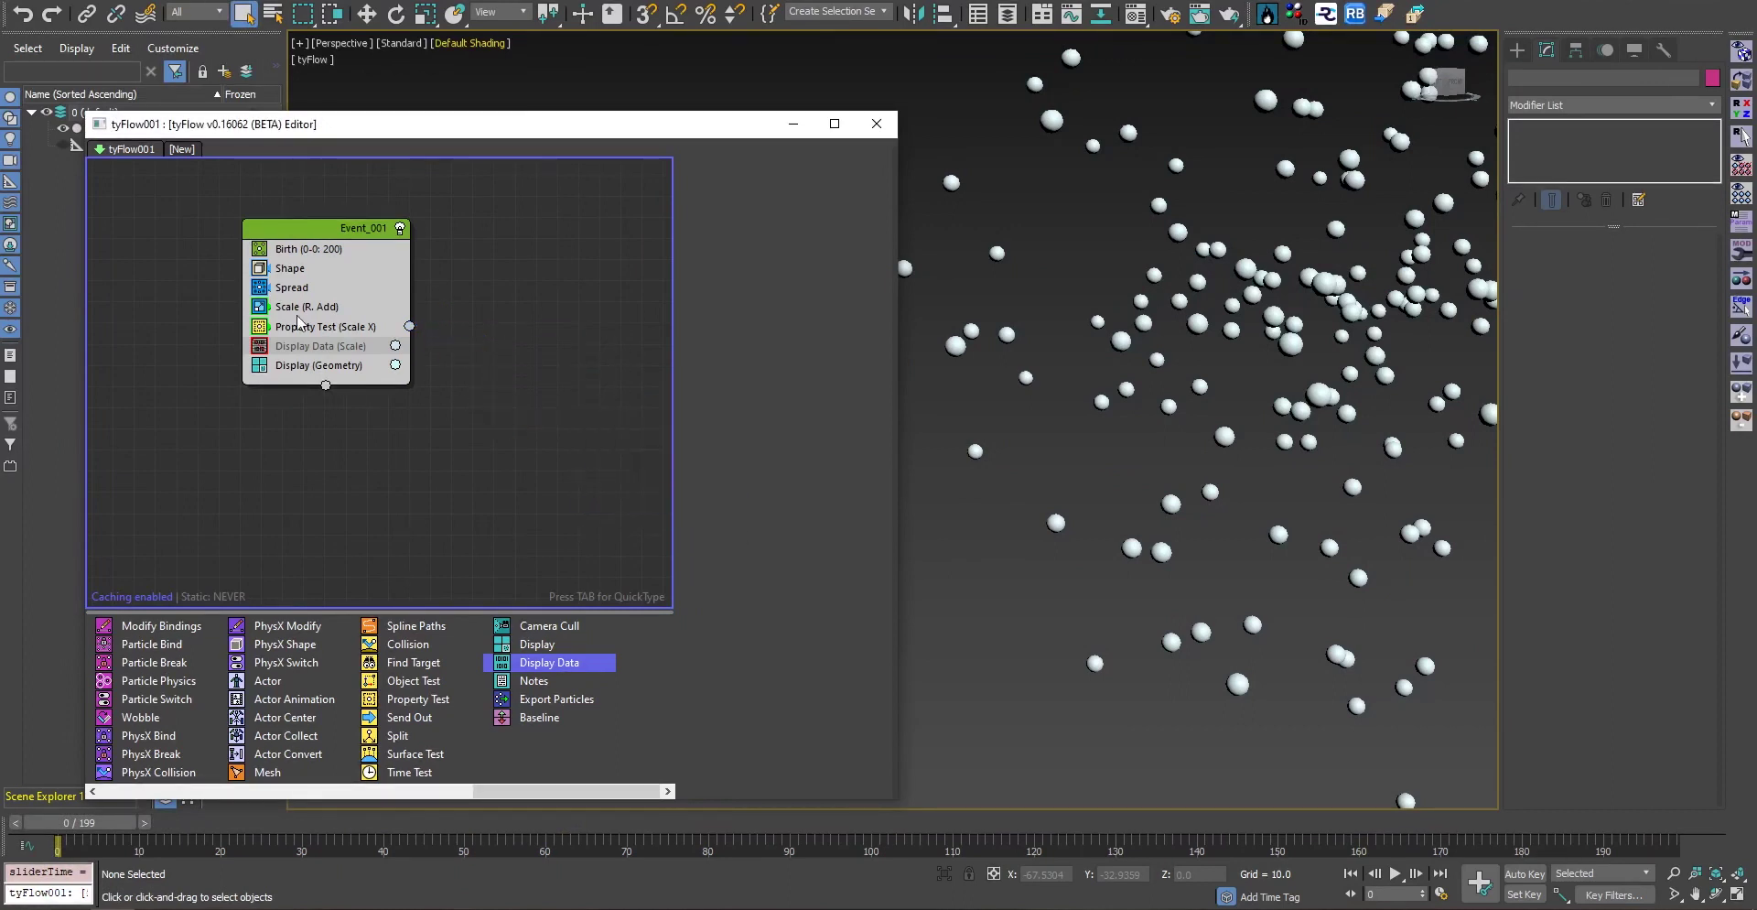
left_click(327, 335)
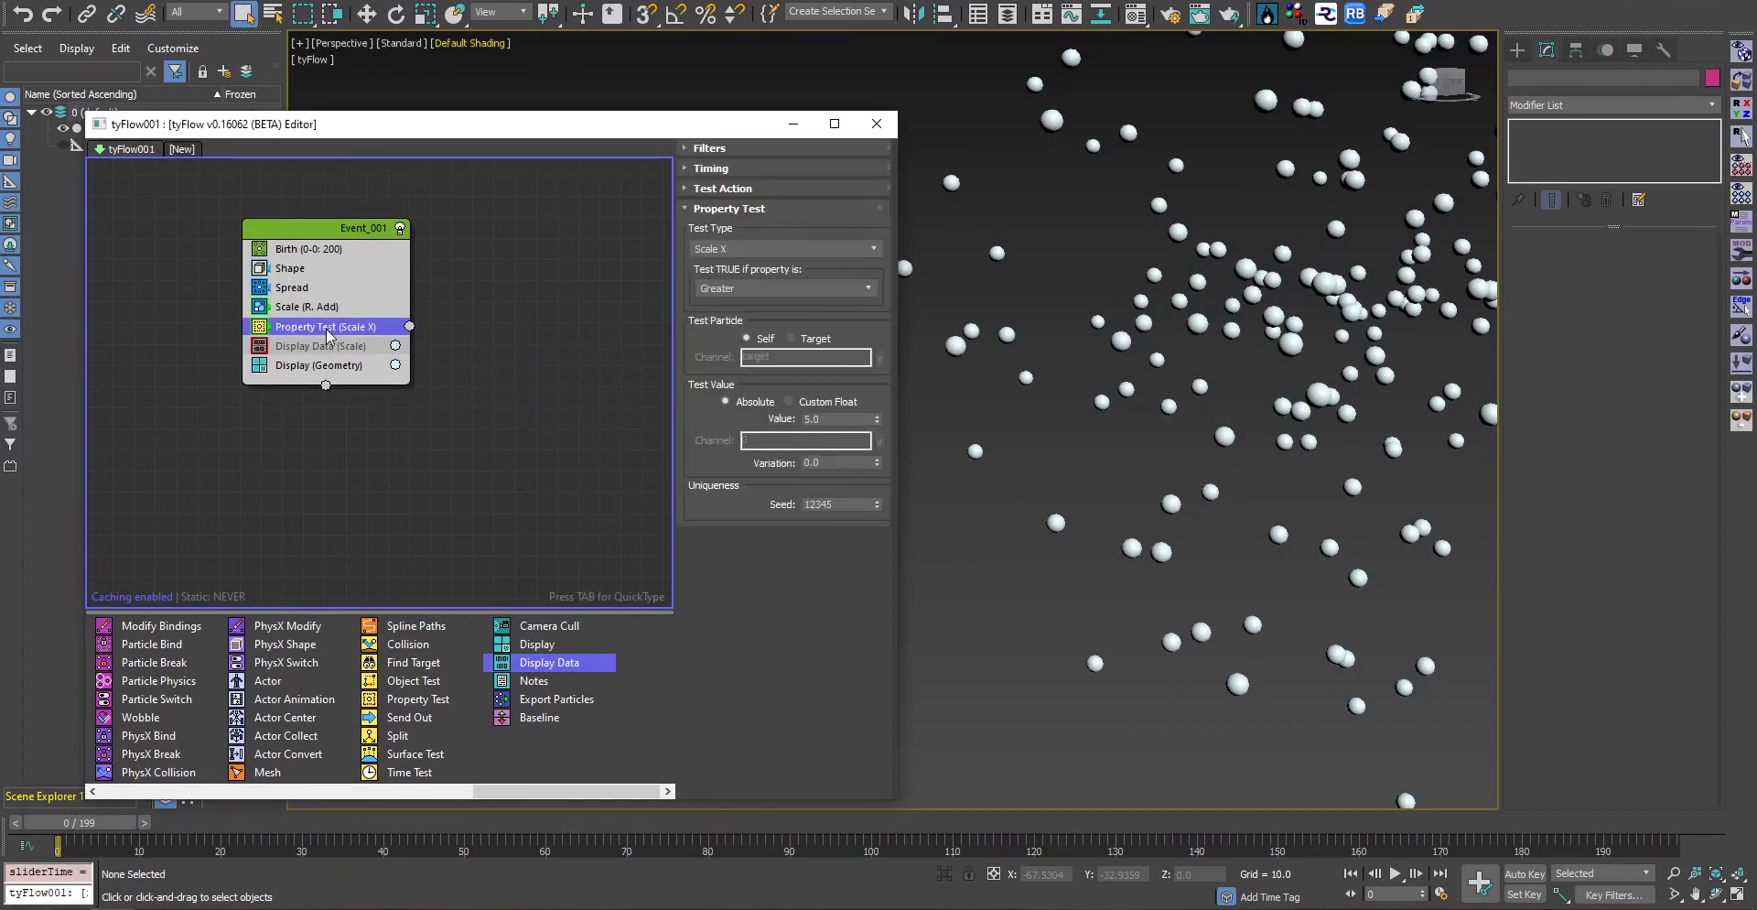
key("Delete")
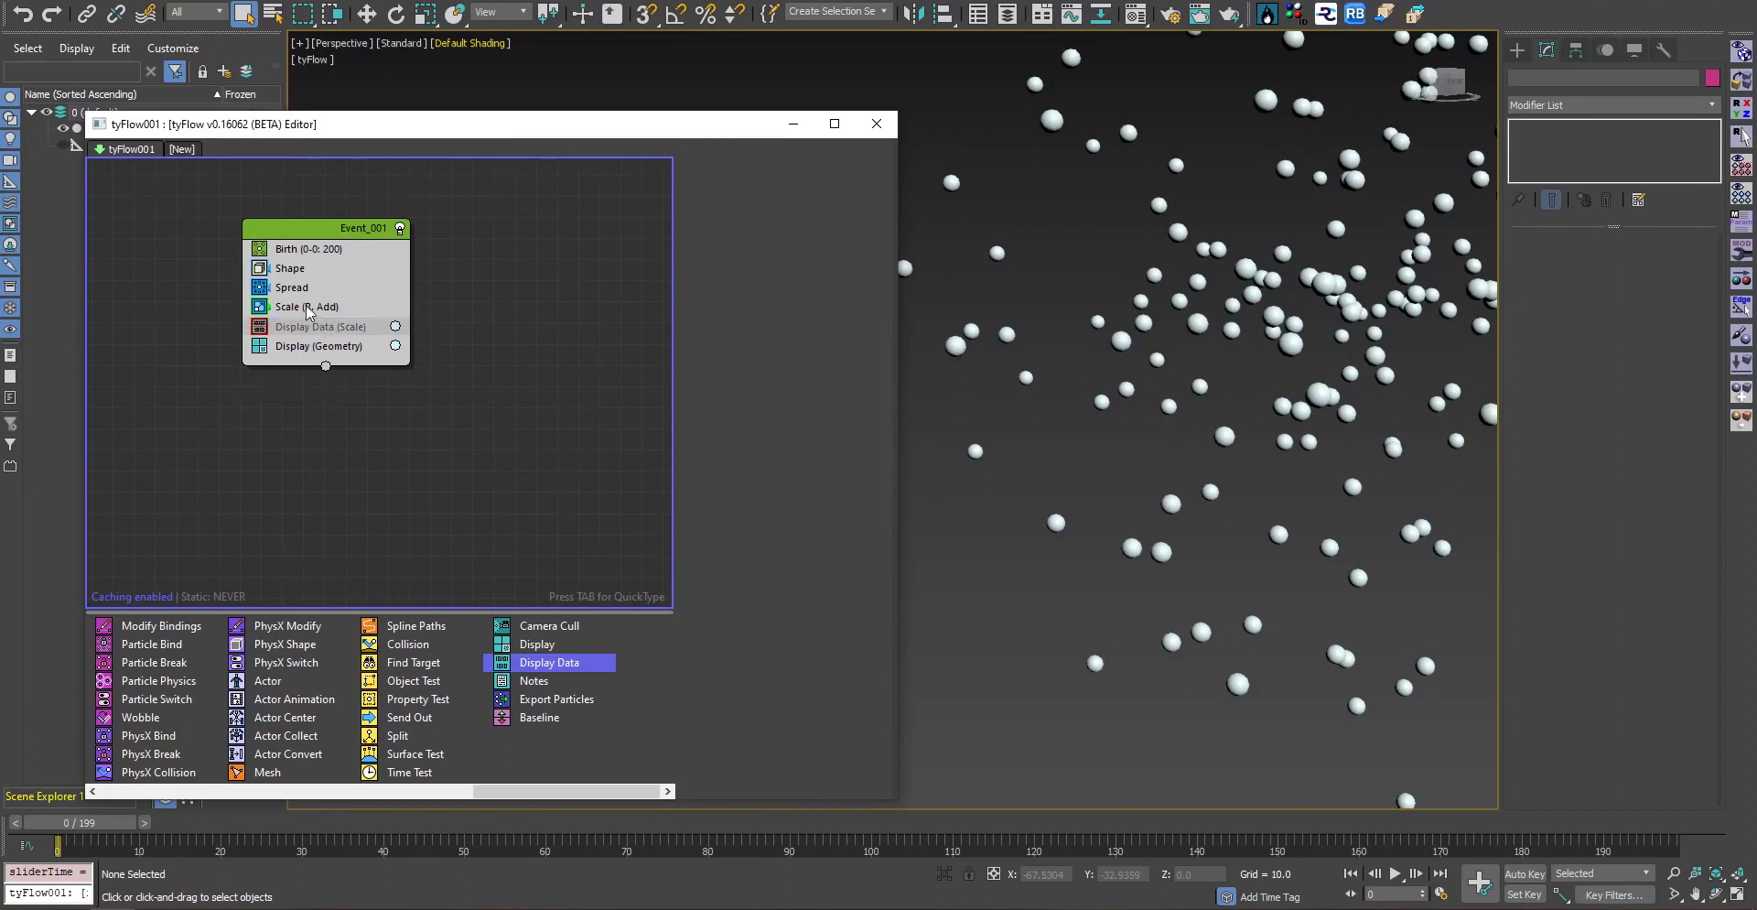
Enable particle filters on the Scale operator and add a filter with the property type Scale X
left_click(306, 303)
left_click(775, 145)
left_click(698, 174)
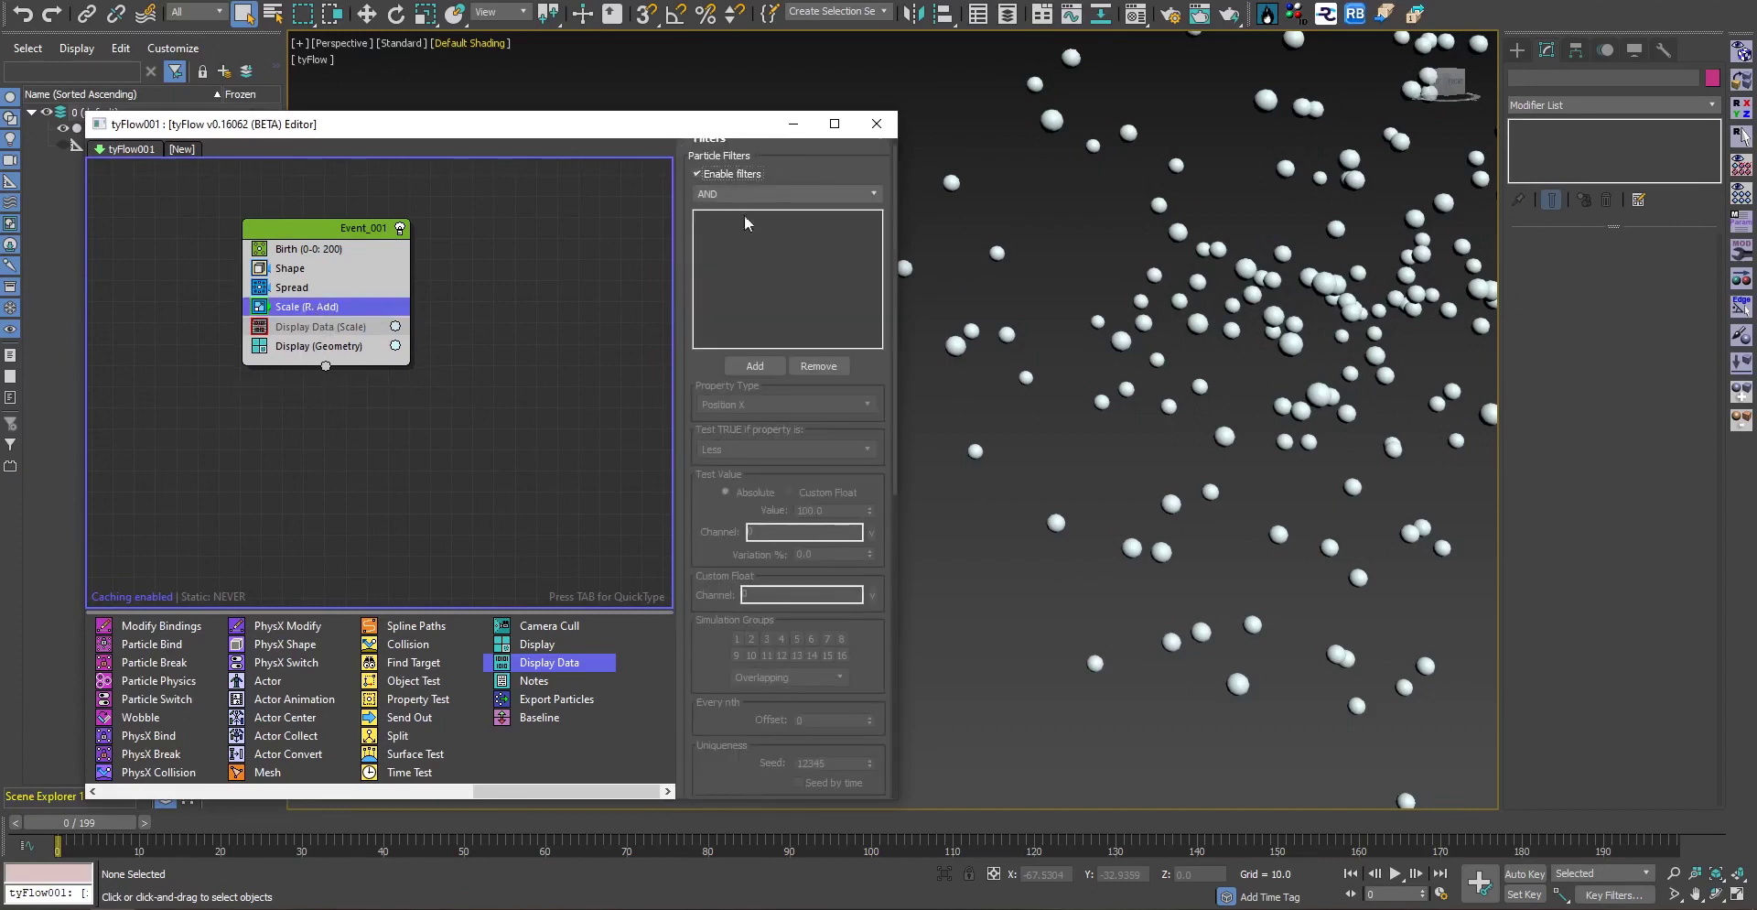
left_click(754, 365)
left_click(794, 404)
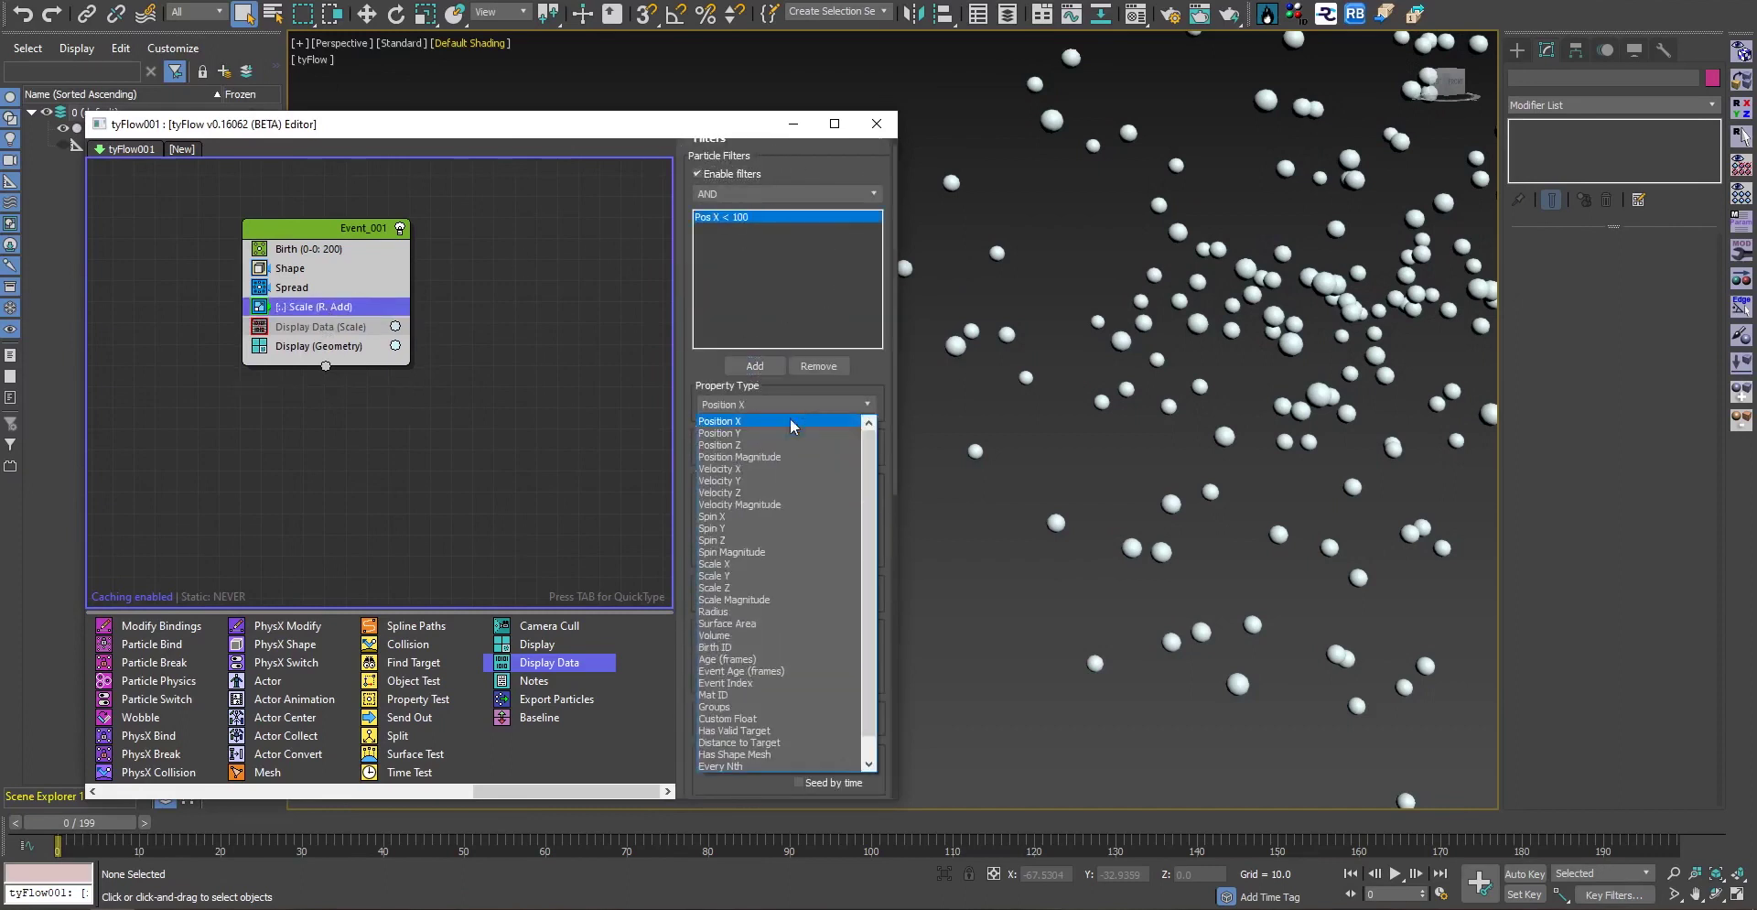
left_click(761, 563)
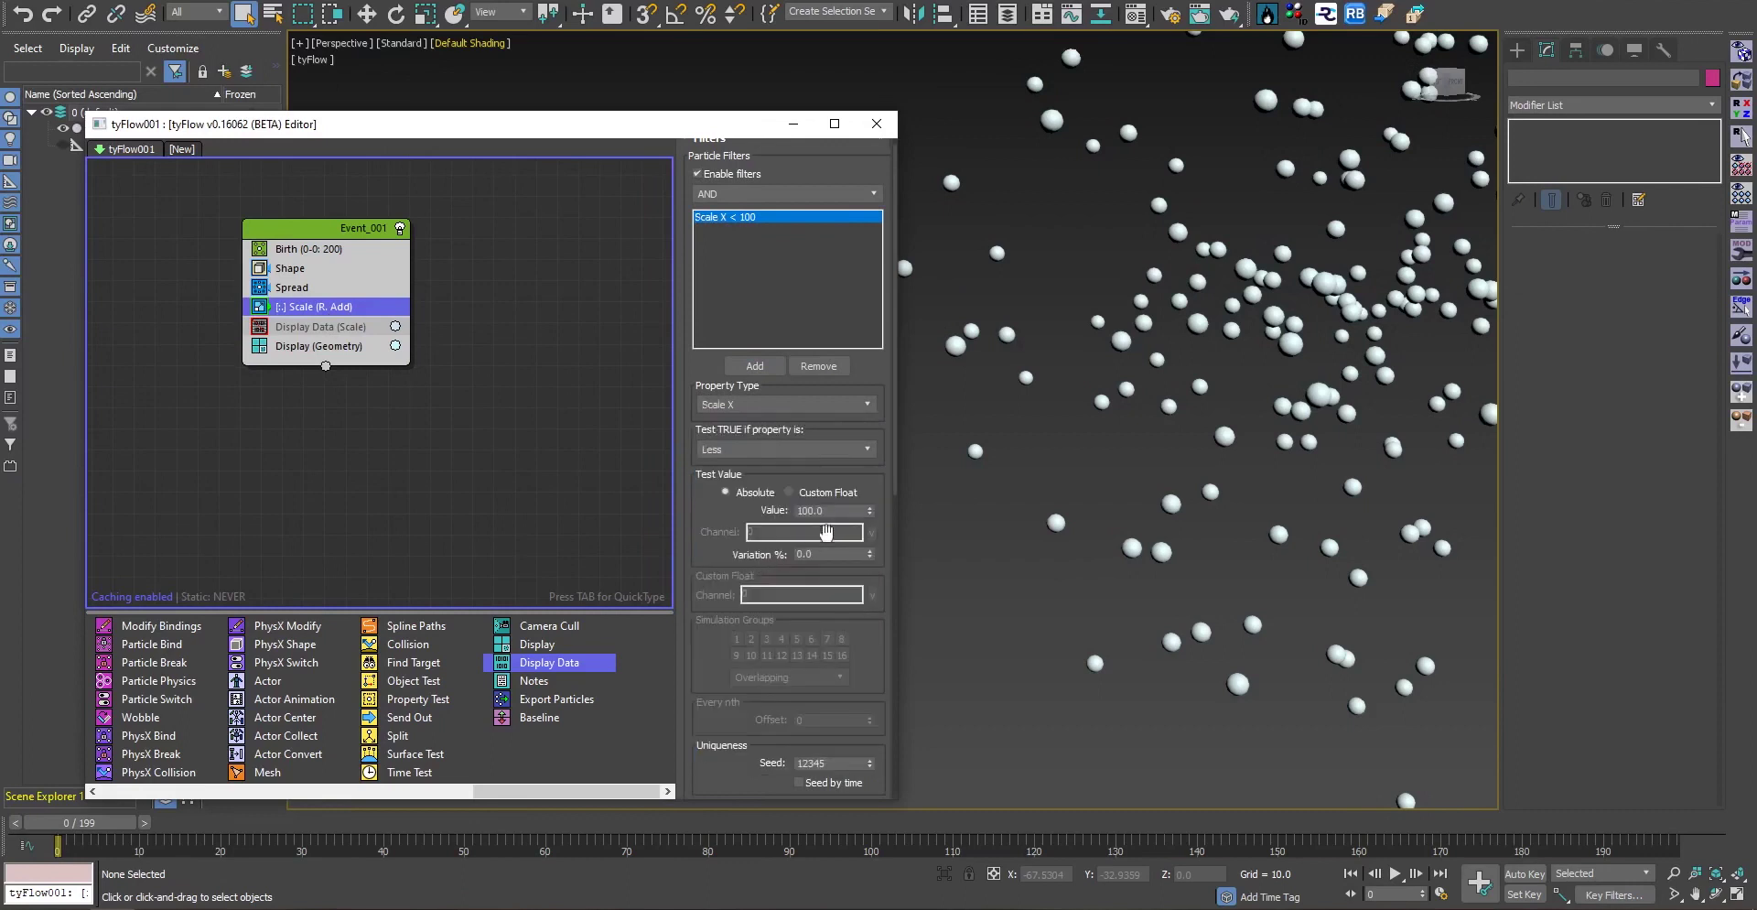
Make the Scale X filter true when the property is Less than 5.0, and scrub the timeline
left_click(754, 446)
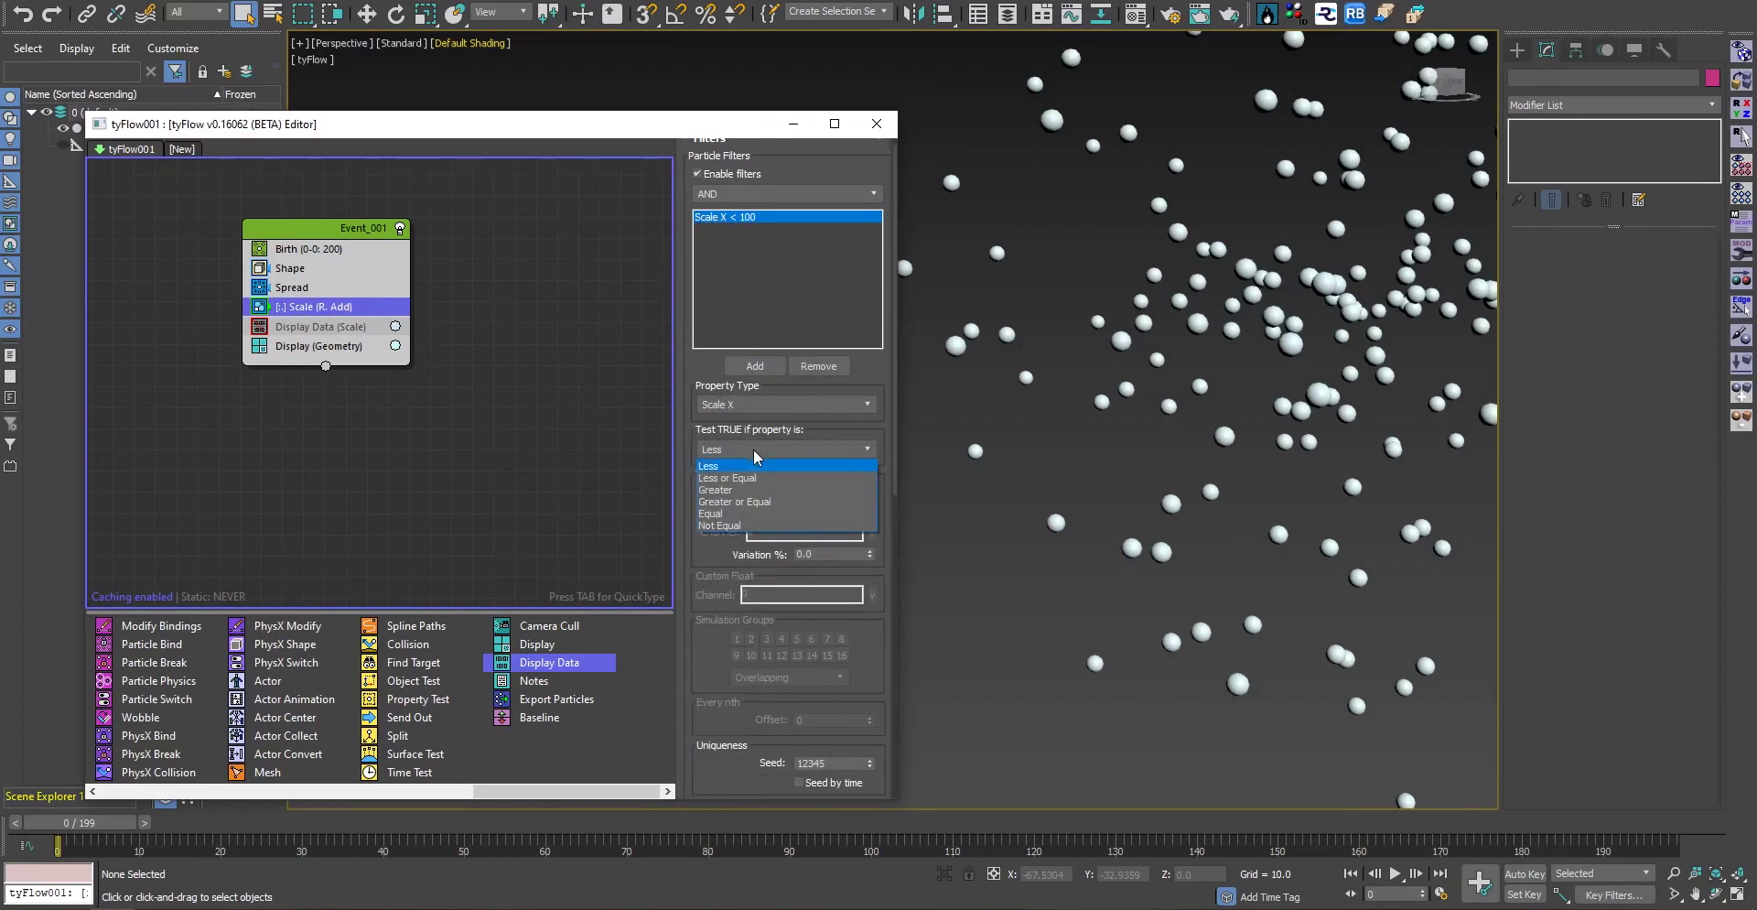
left_click(327, 313)
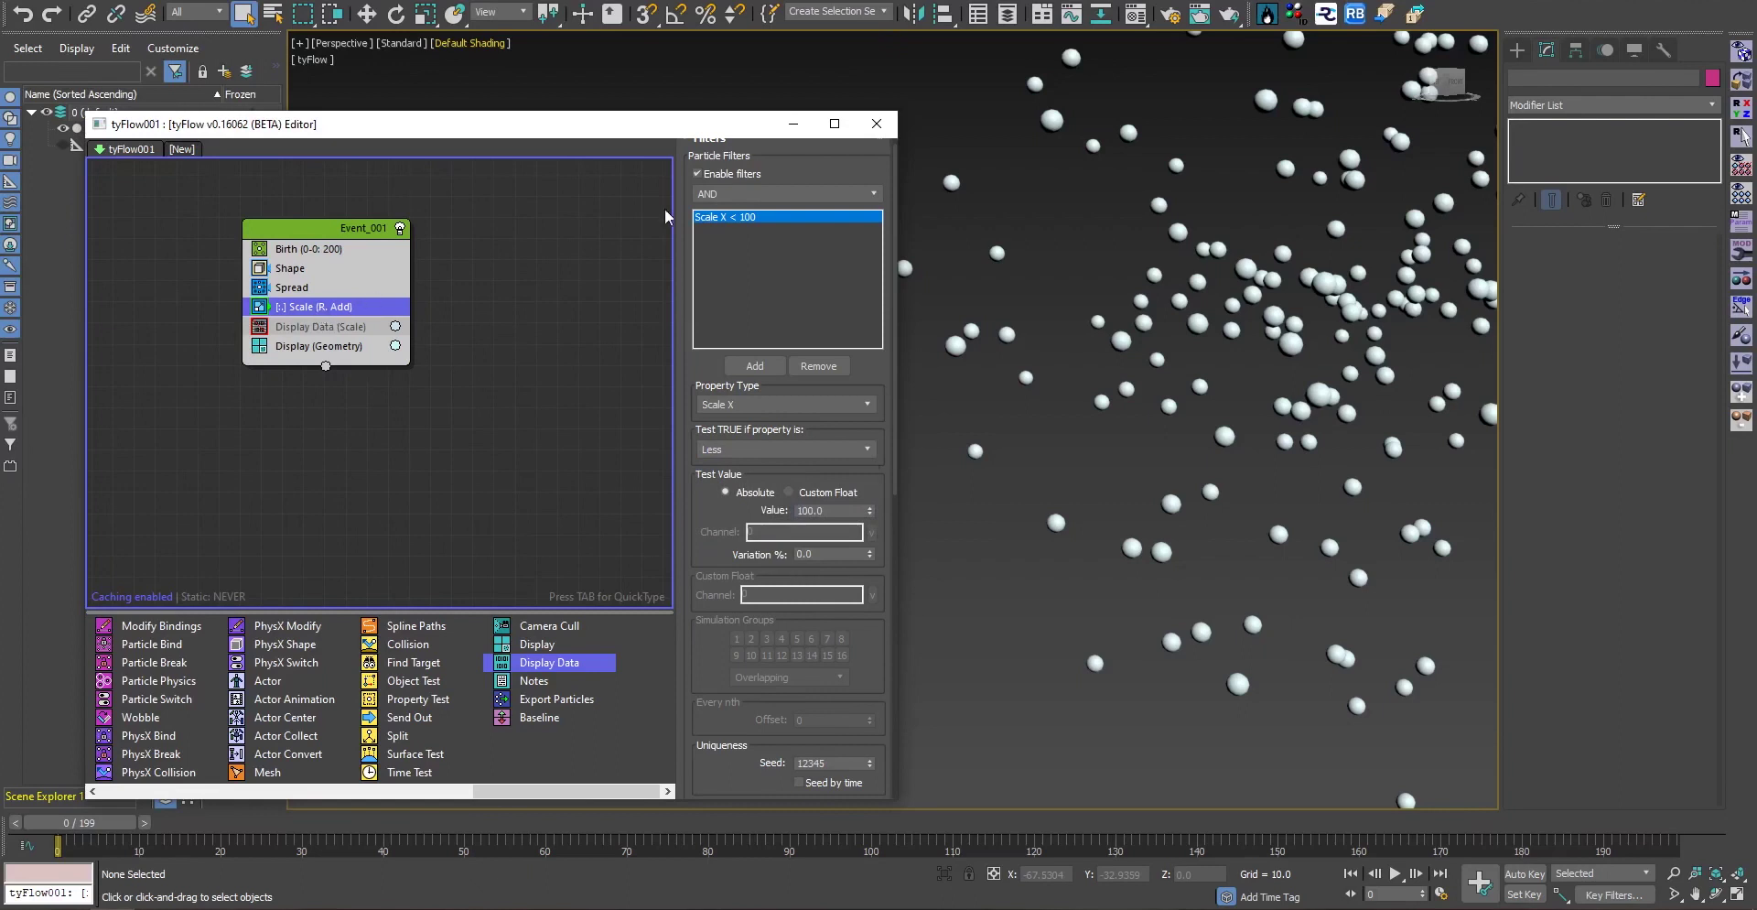
left_click_drag(767, 166, 763, 214)
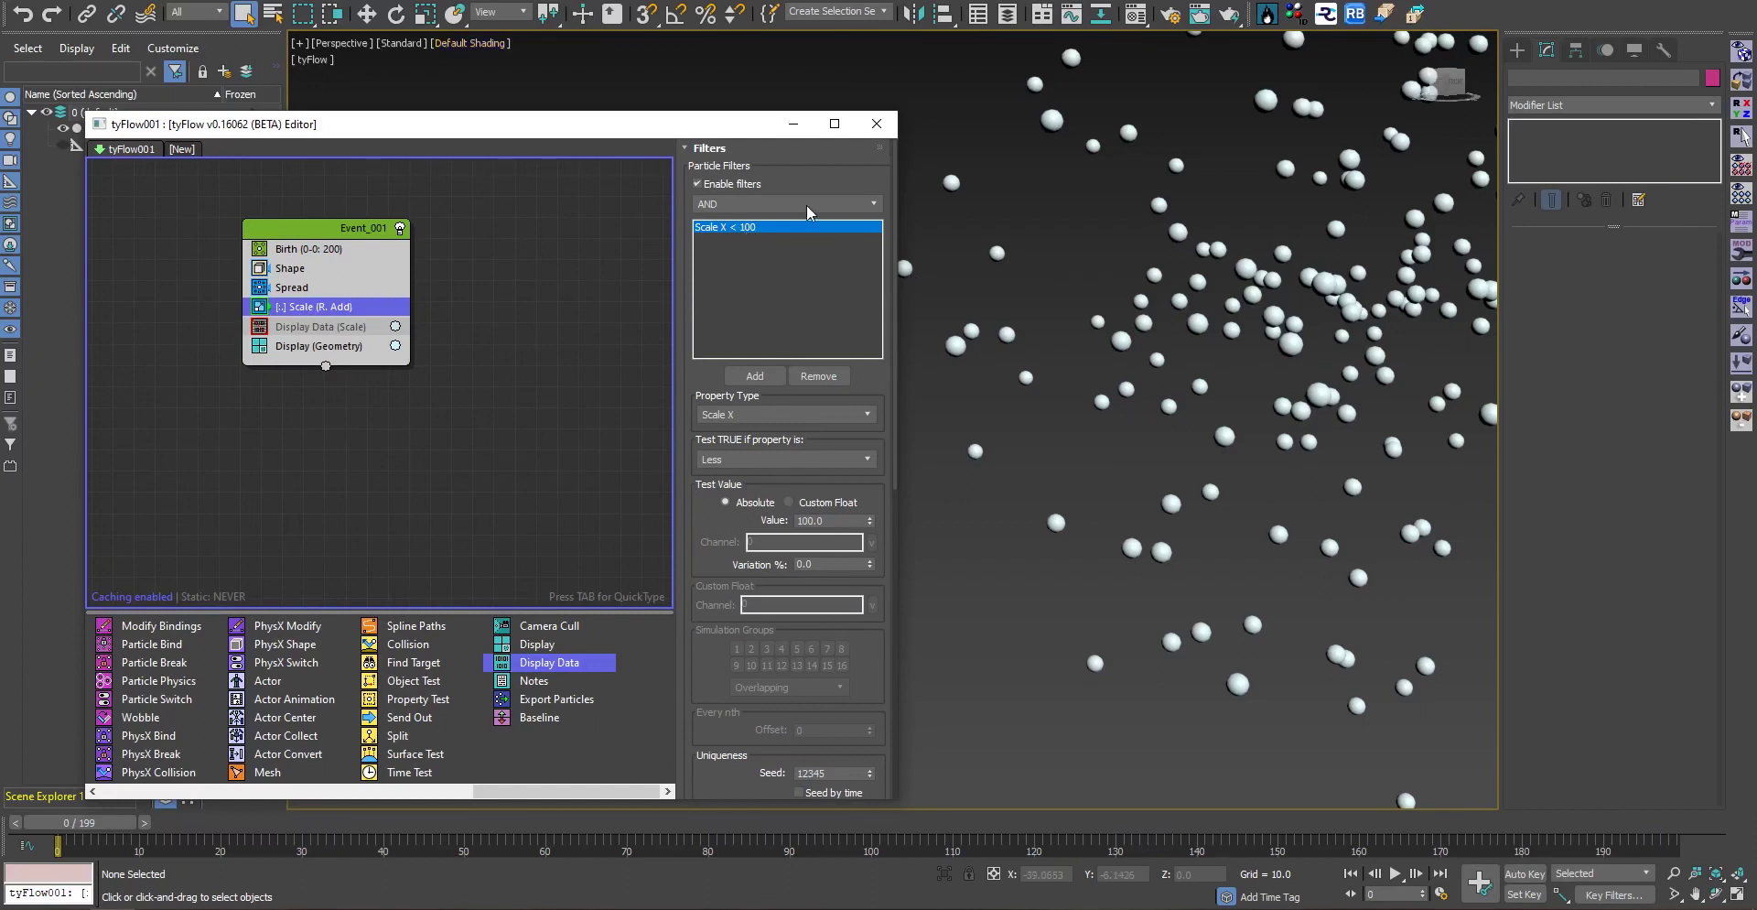
left_click(843, 521)
type("5")
key("Return")
left_click_drag(101, 822, 28, 833)
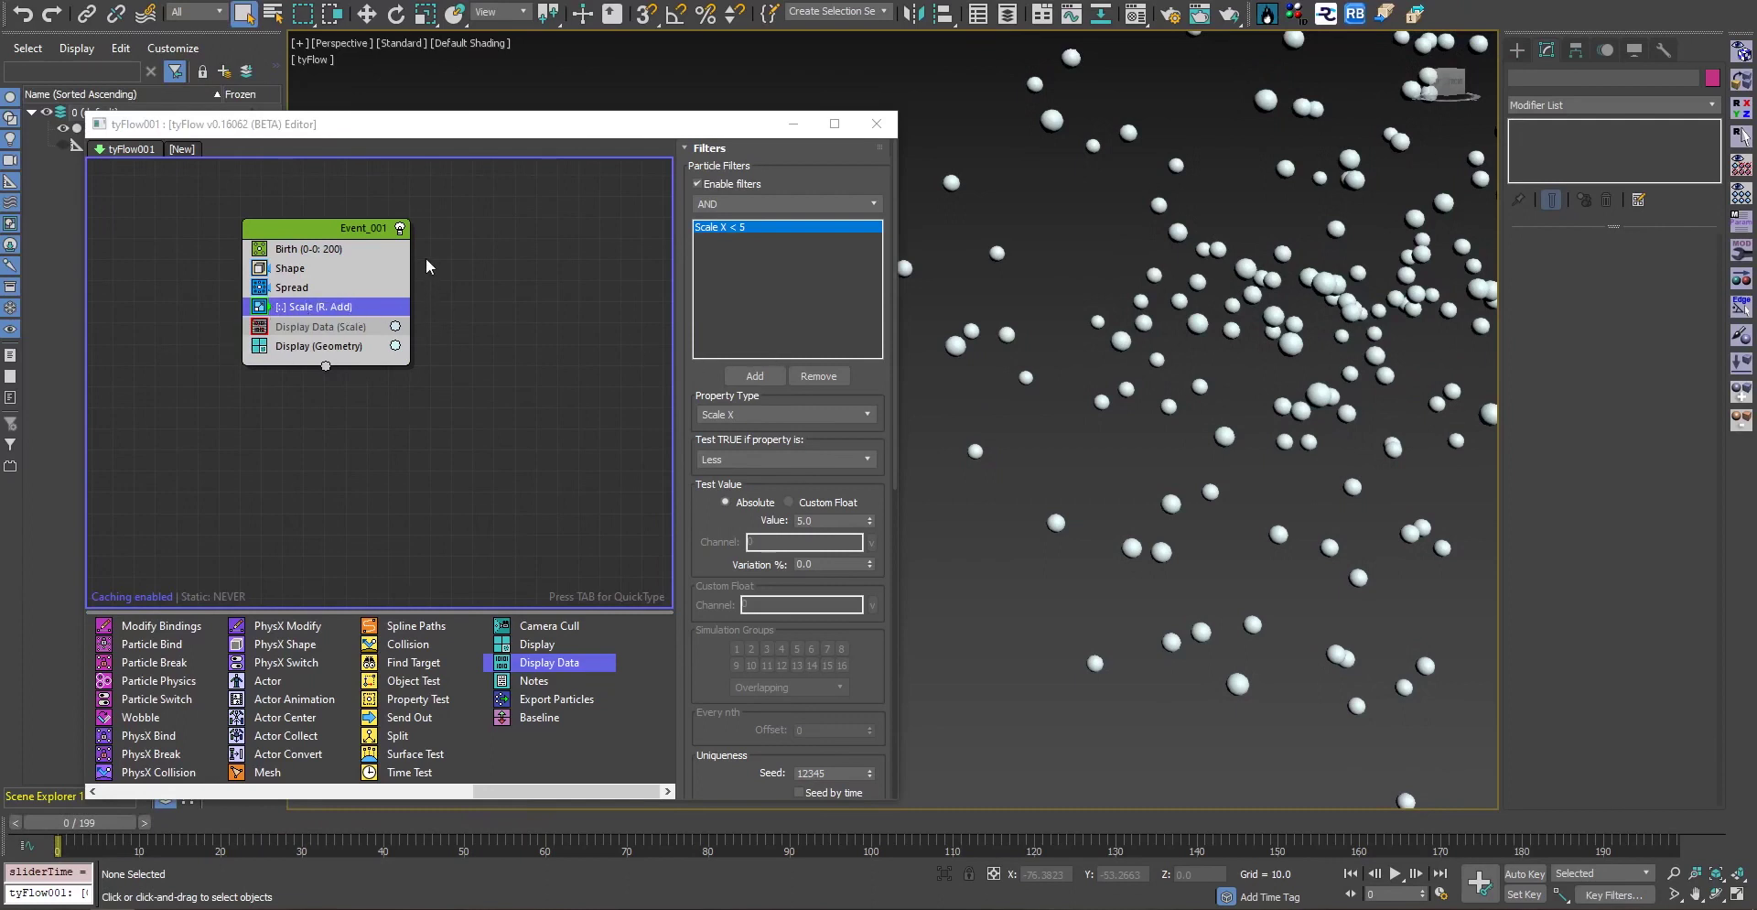
Try a uniform Scale Variation of 50% on all axes of the Scale operator
left_click(704, 147)
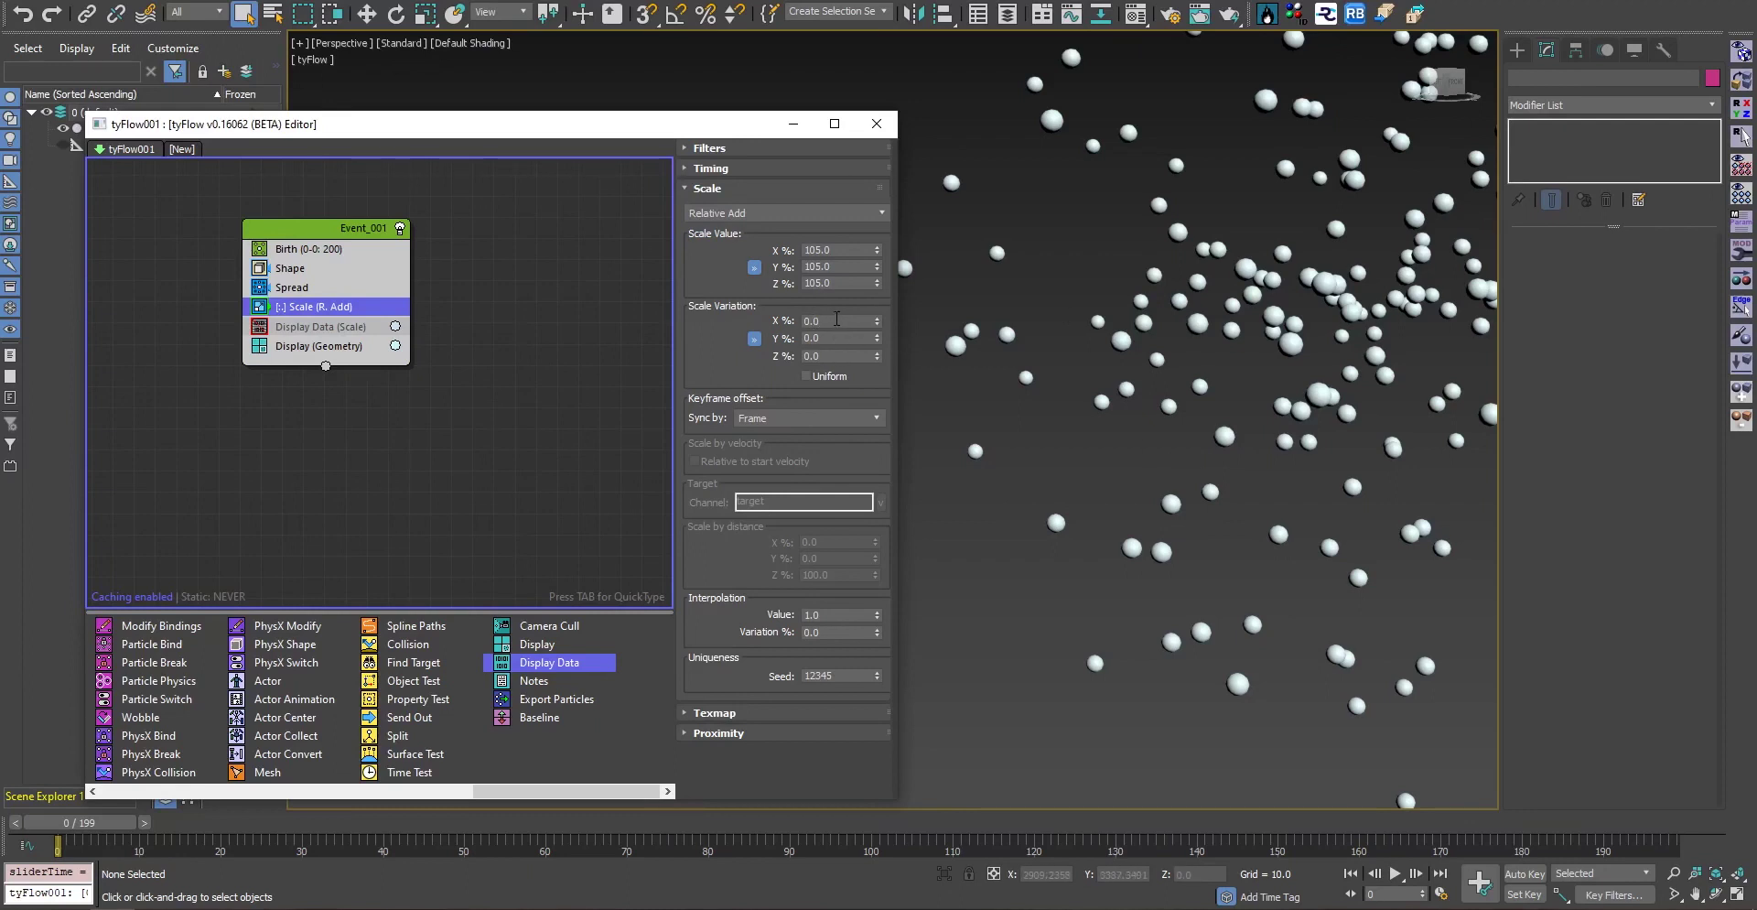
left_click(836, 319)
left_click(807, 320)
type("50")
left_click(806, 375)
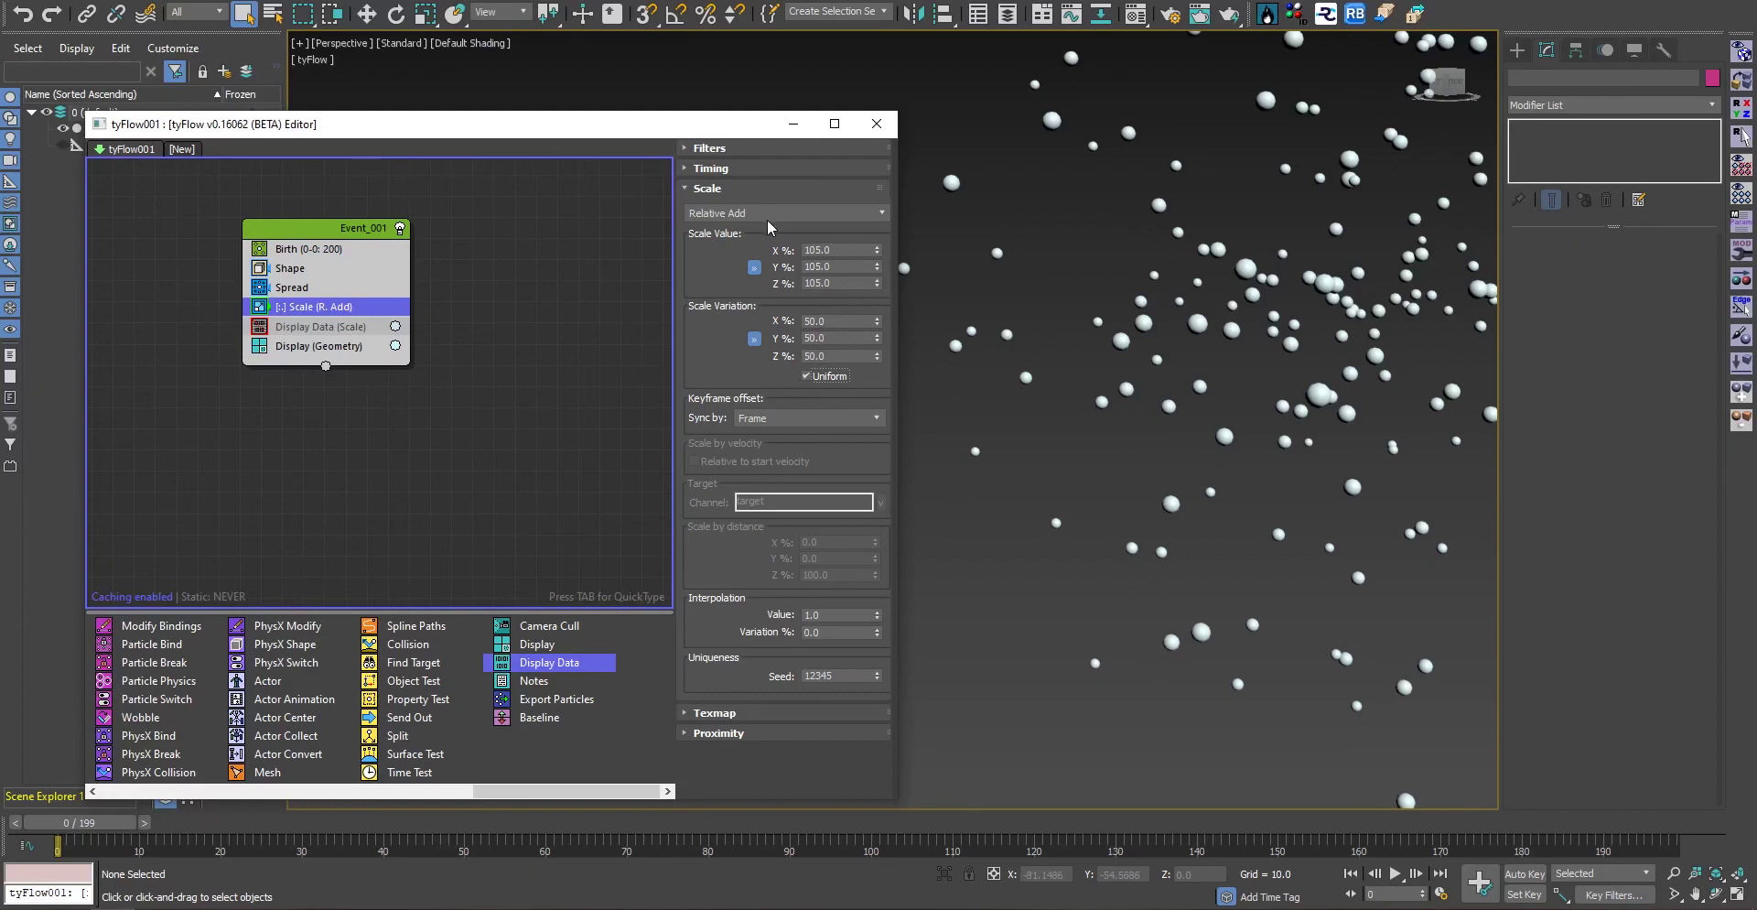
right_click(878, 322)
Set the Scale X filter's variation to 30% and play the animation to check the particle sizes
left_click(709, 148)
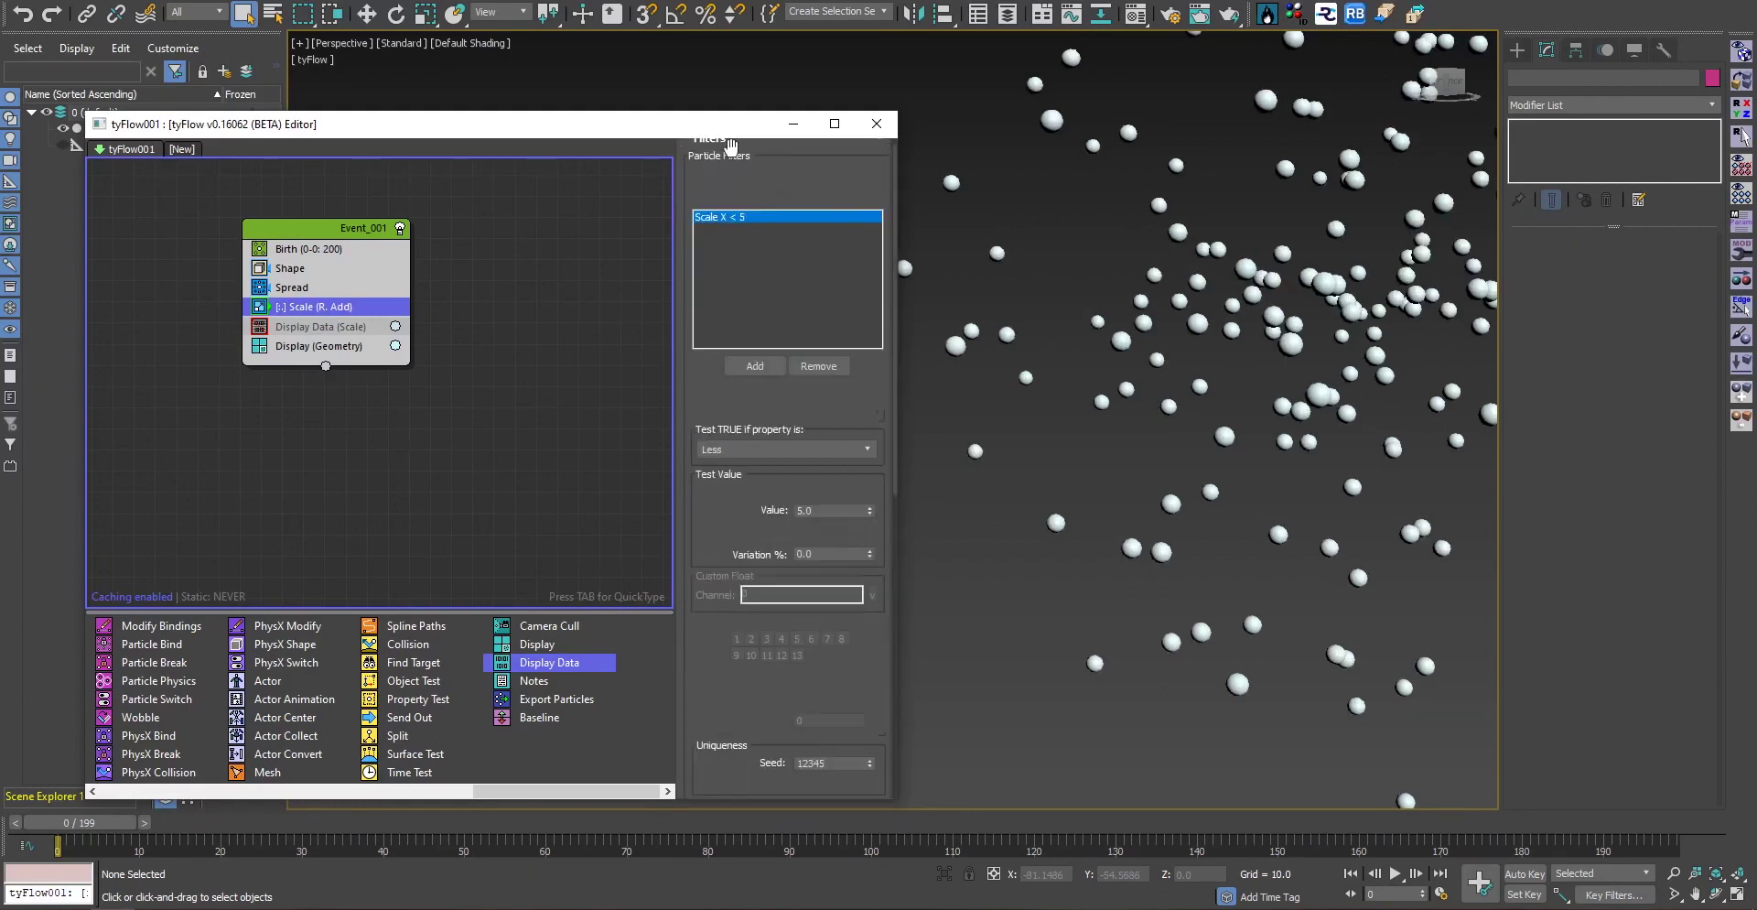
double_click(835, 554)
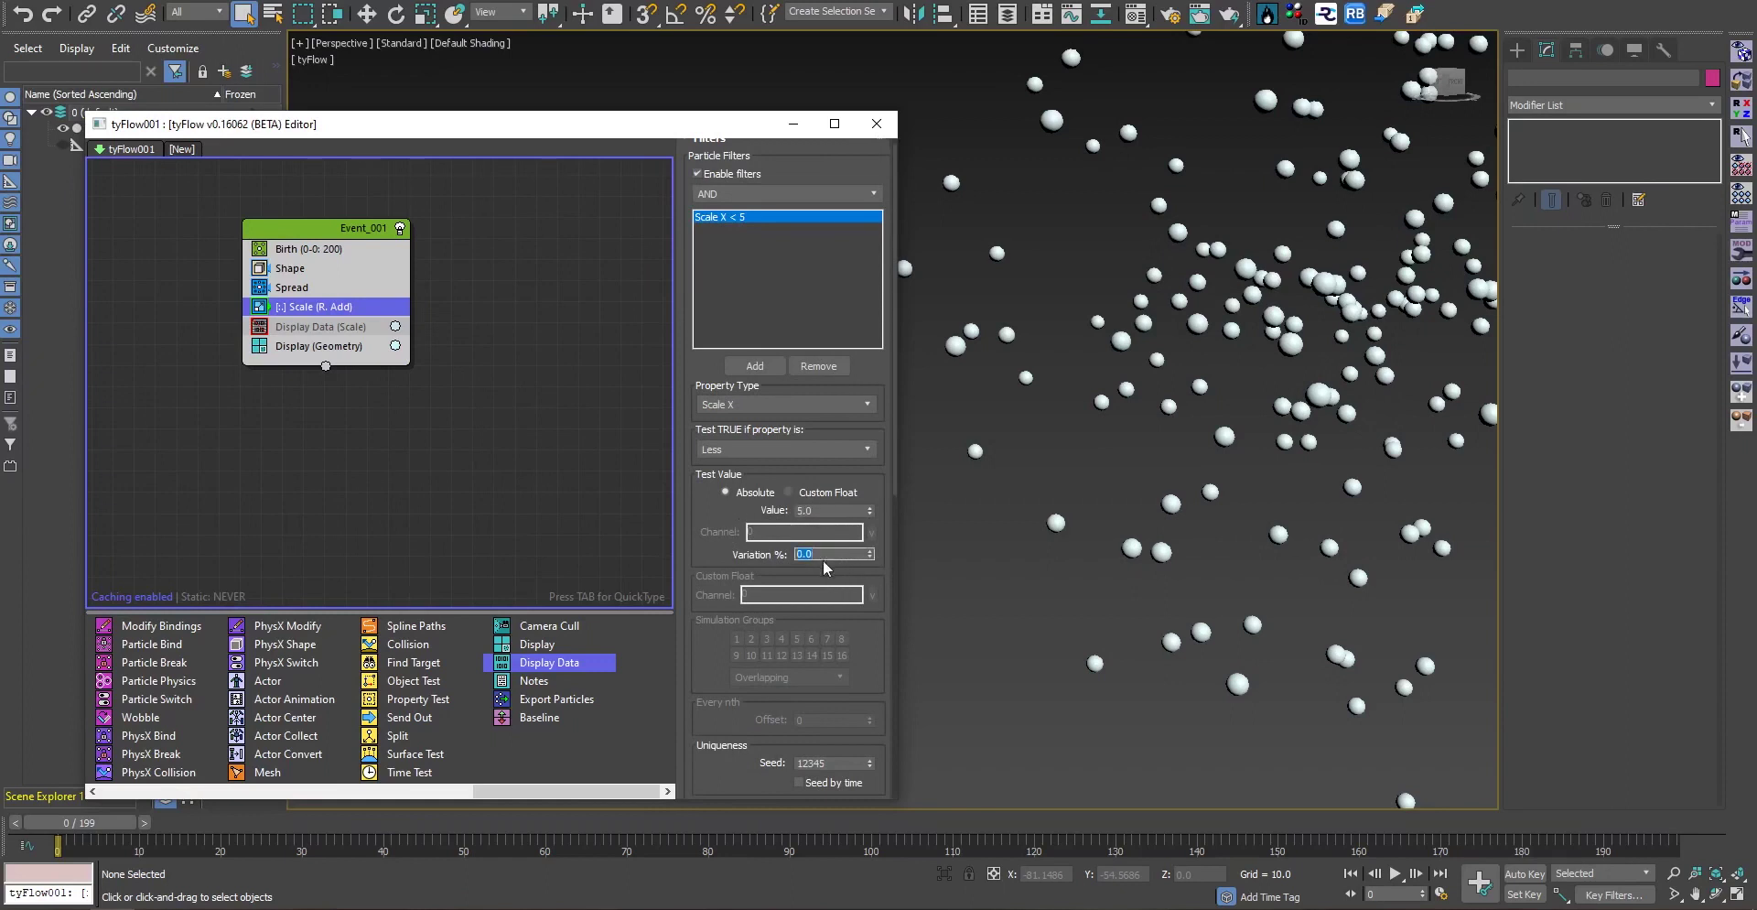
type("30")
key("Return")
left_click(1394, 874)
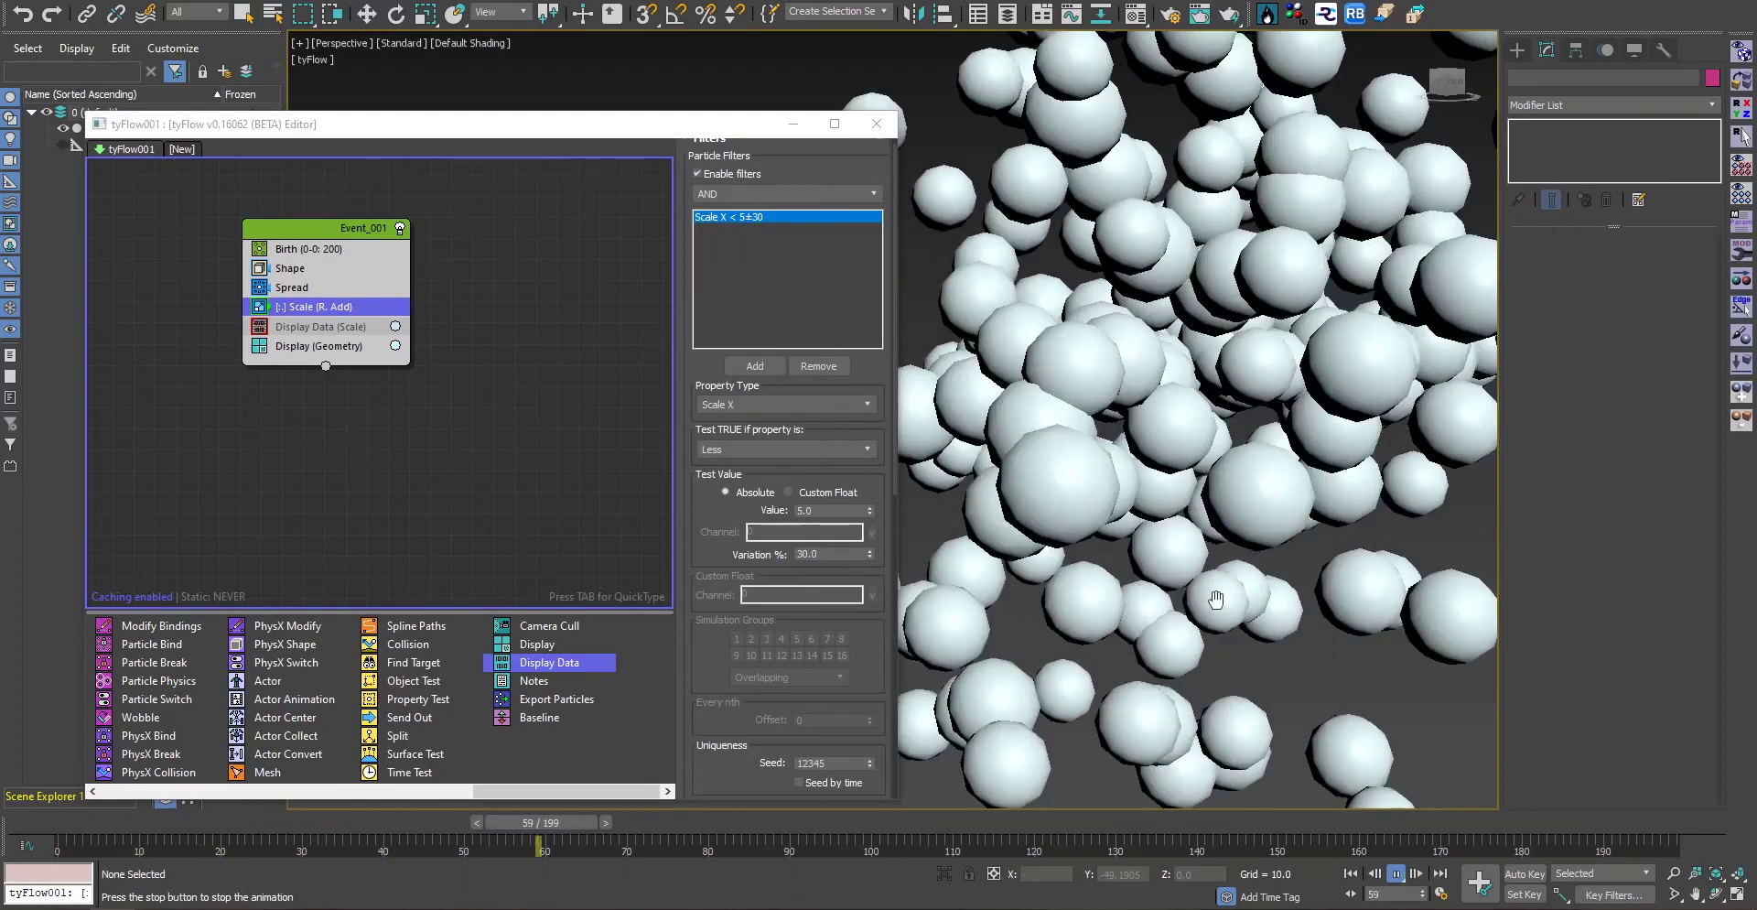
scroll(1216, 599, "down", 8)
key("Escape")
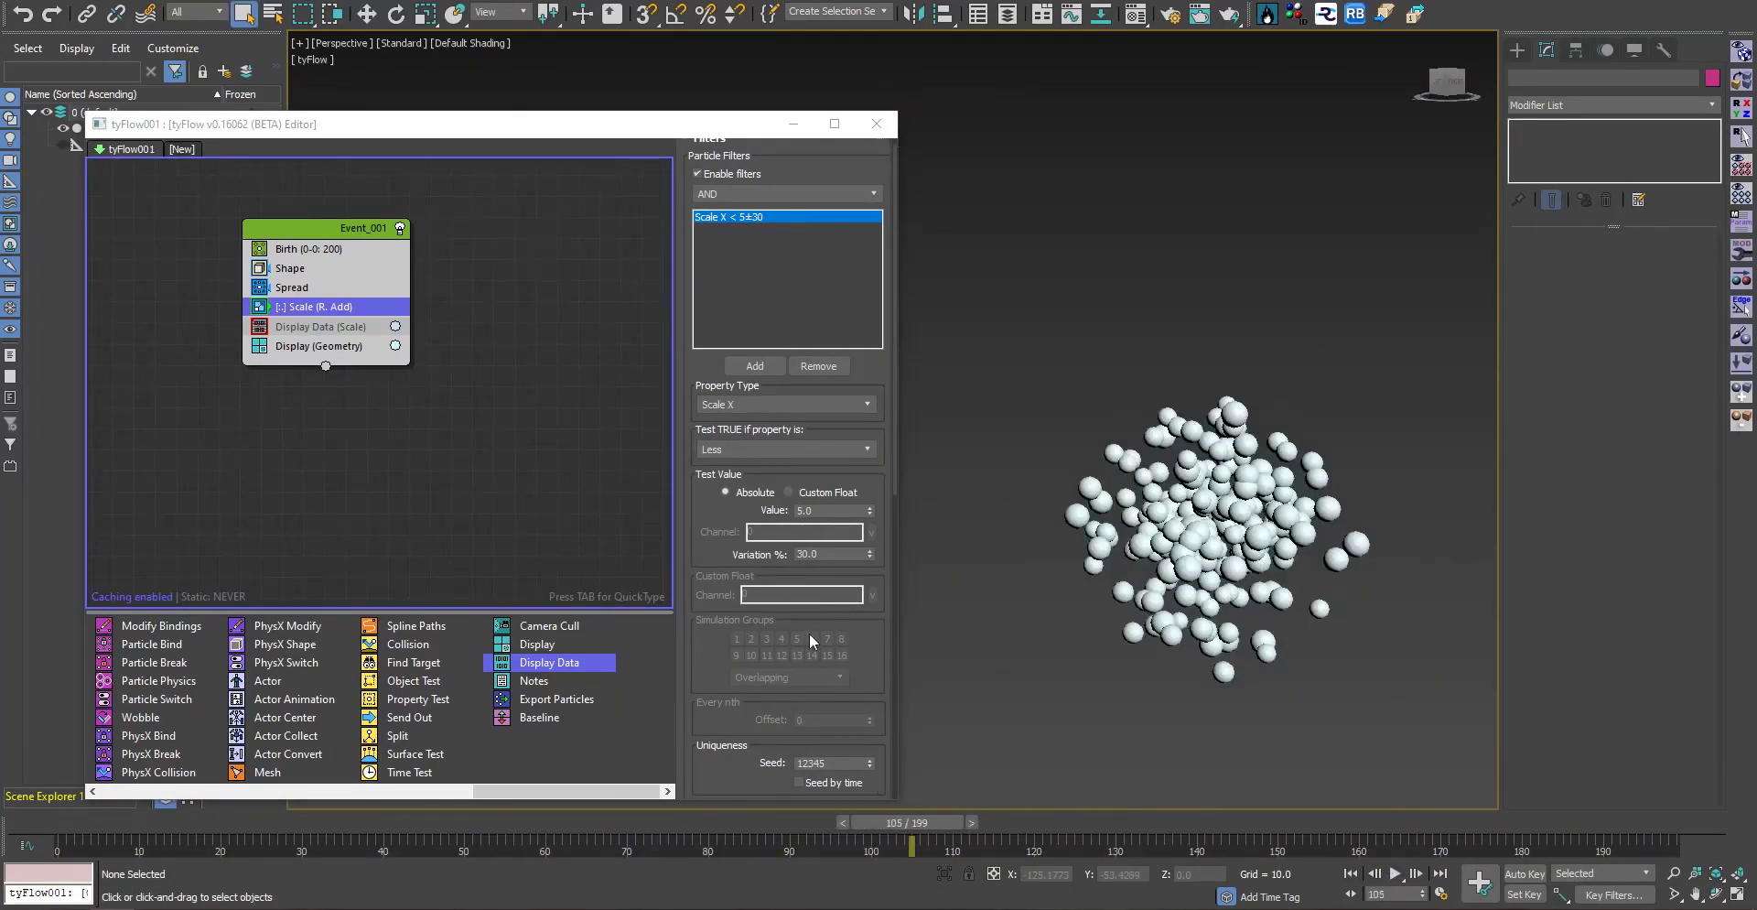
Raise the Scale X filter's variation to 80% and return the timeline to frame 0
double_click(823, 554)
type("80")
key("Return")
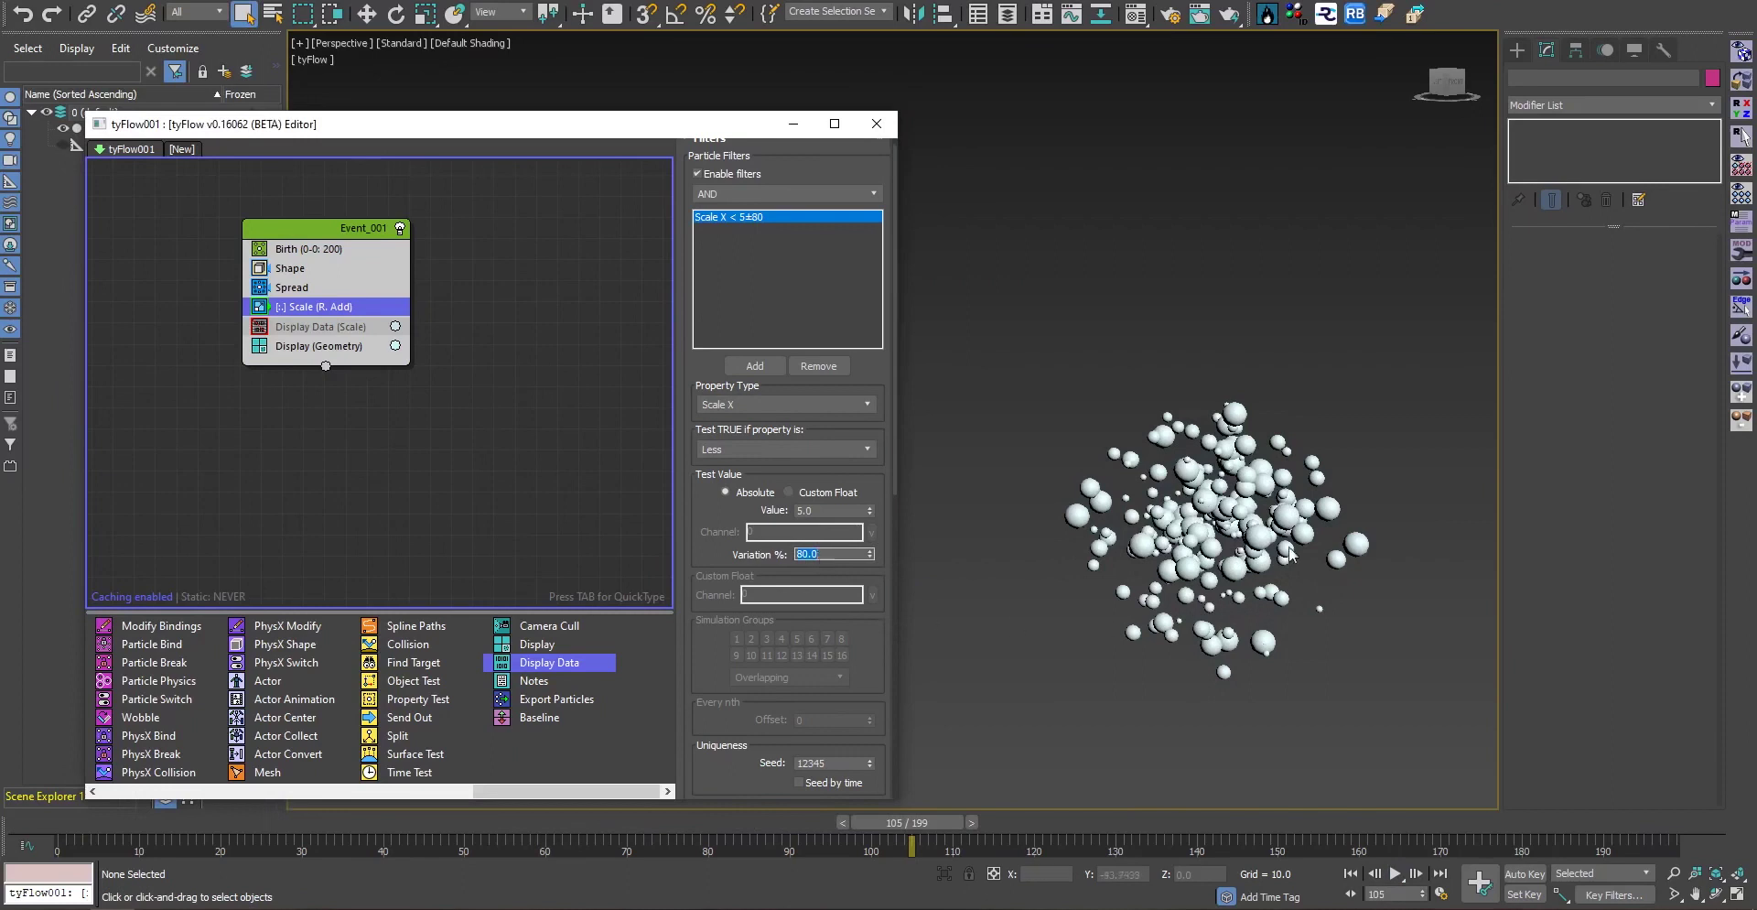
scroll(1288, 551, "up", 3)
left_click_drag(823, 833, 3, 881)
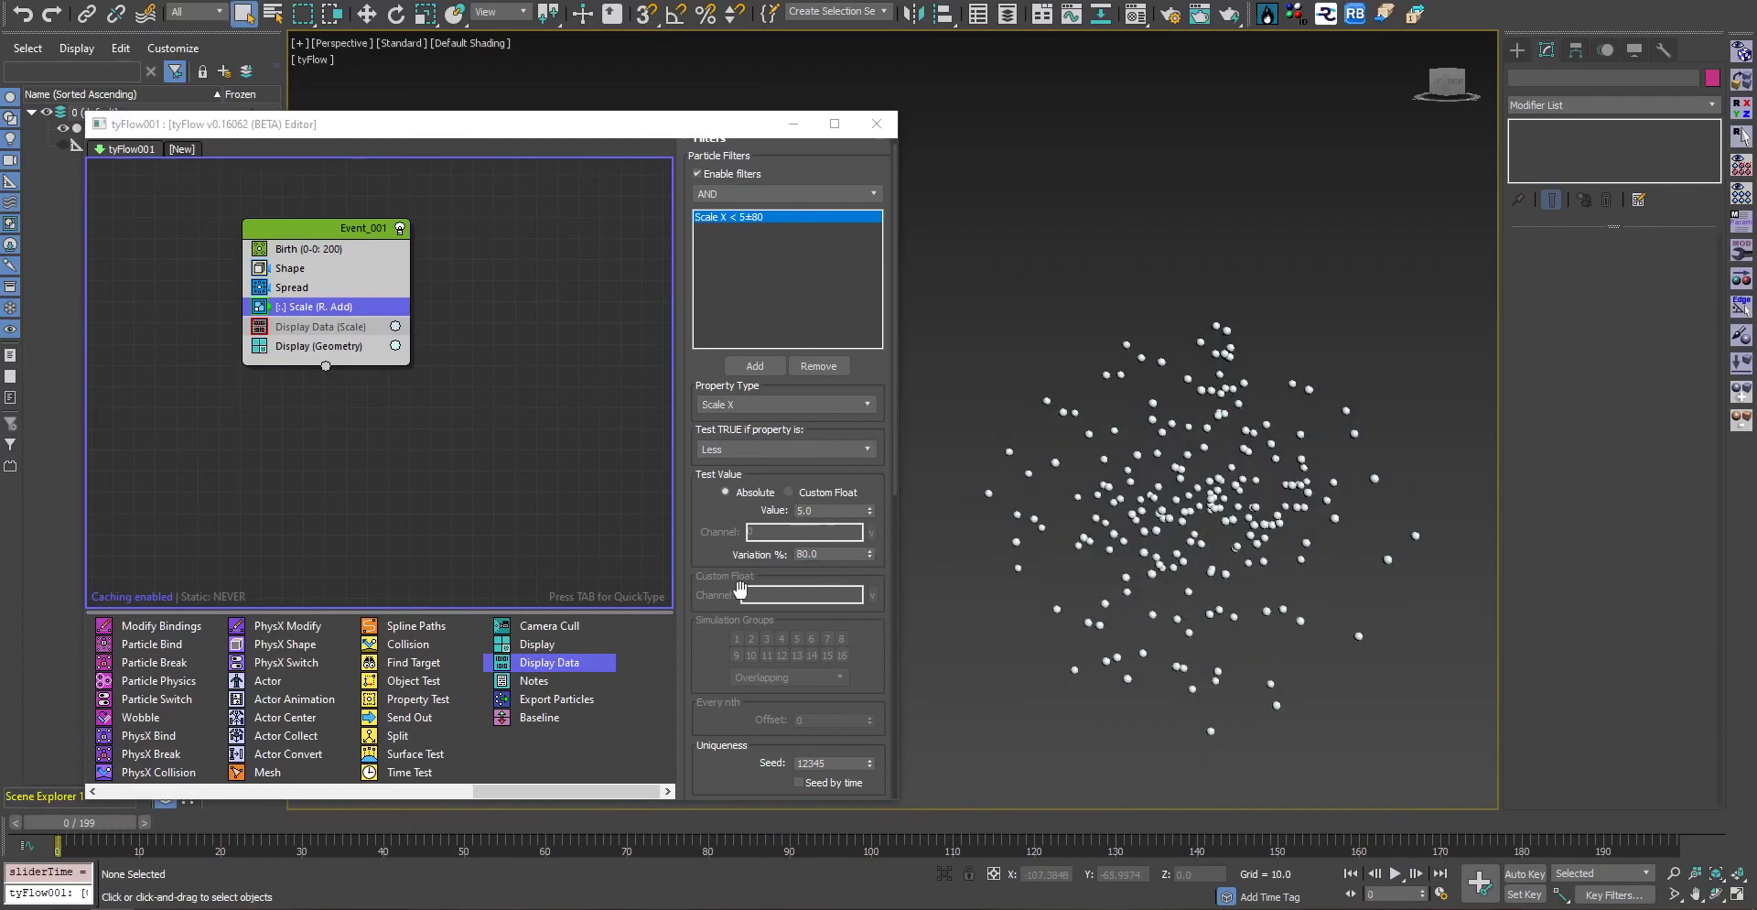
left_click(821, 159)
scroll(821, 159, "up", 1)
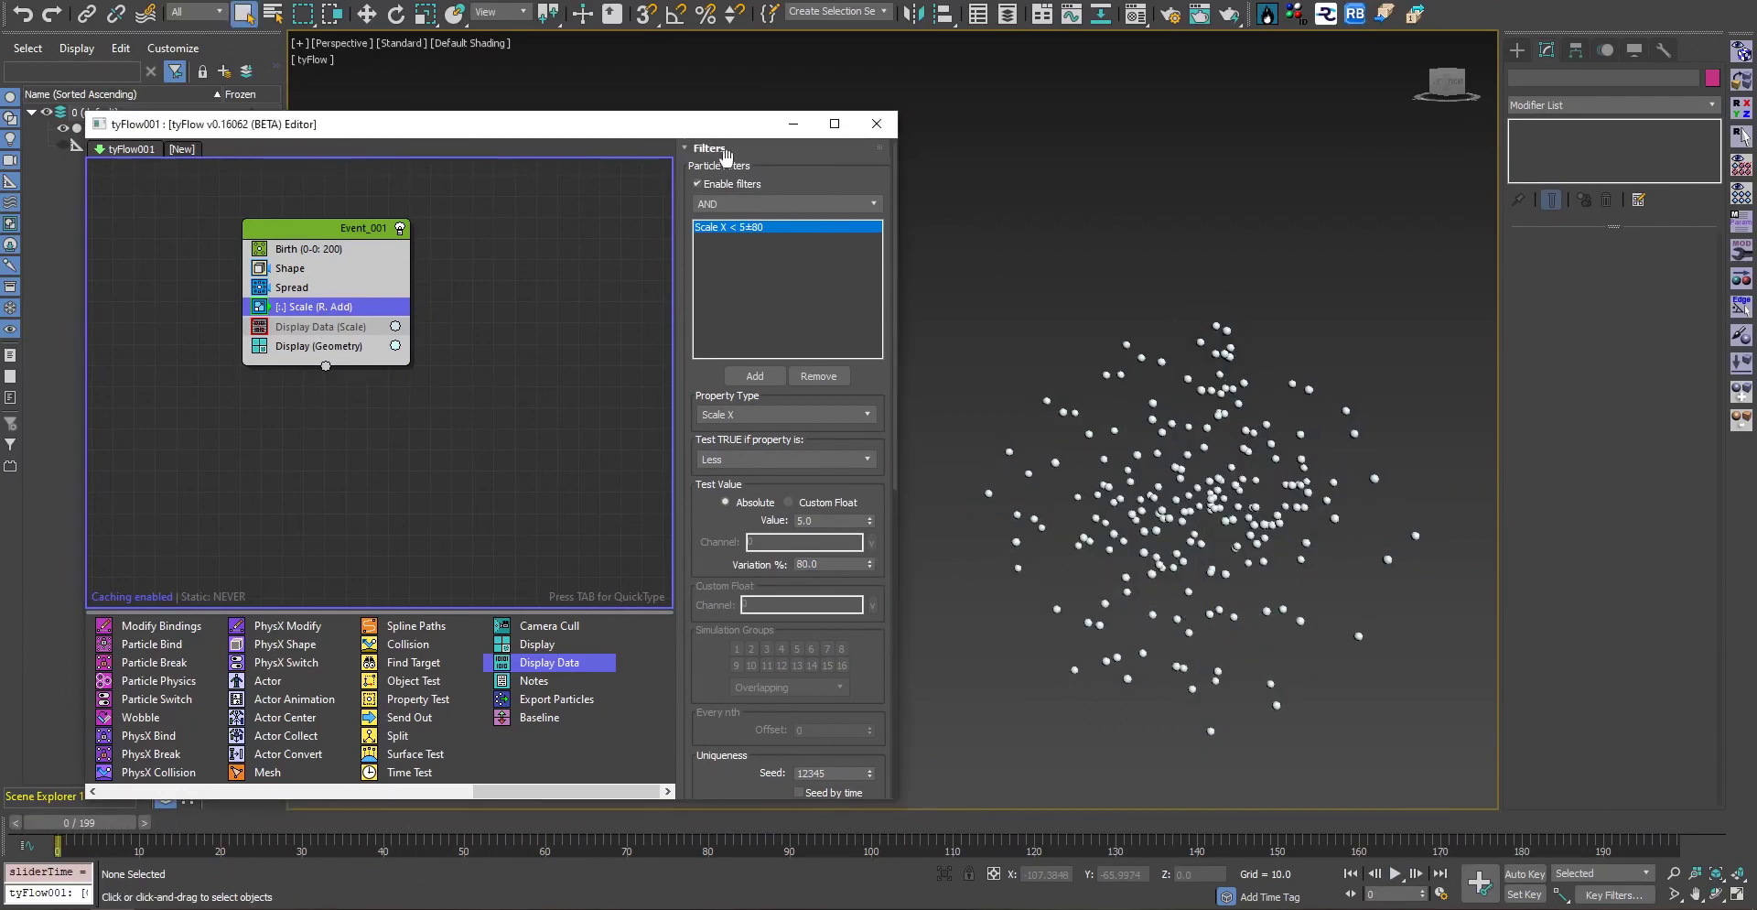
Set the Scale operator's interpolation value to 0.1 with 30% variation and play the animation
left_click(725, 152)
left_click(843, 614)
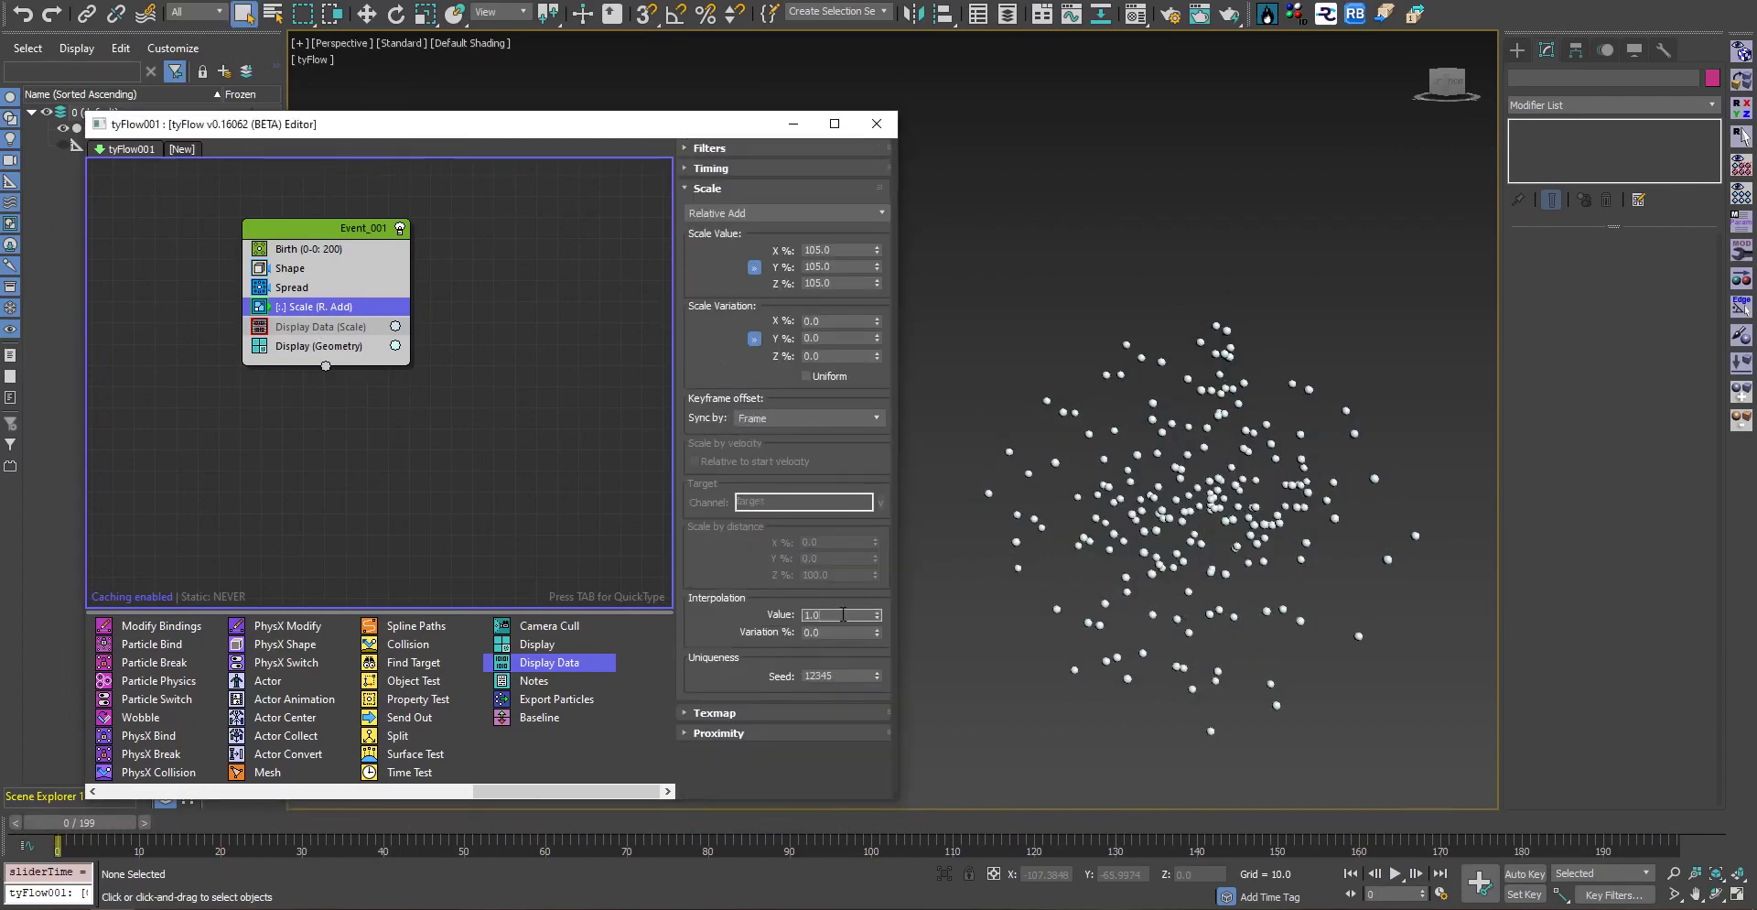
type(".1")
left_click(839, 631)
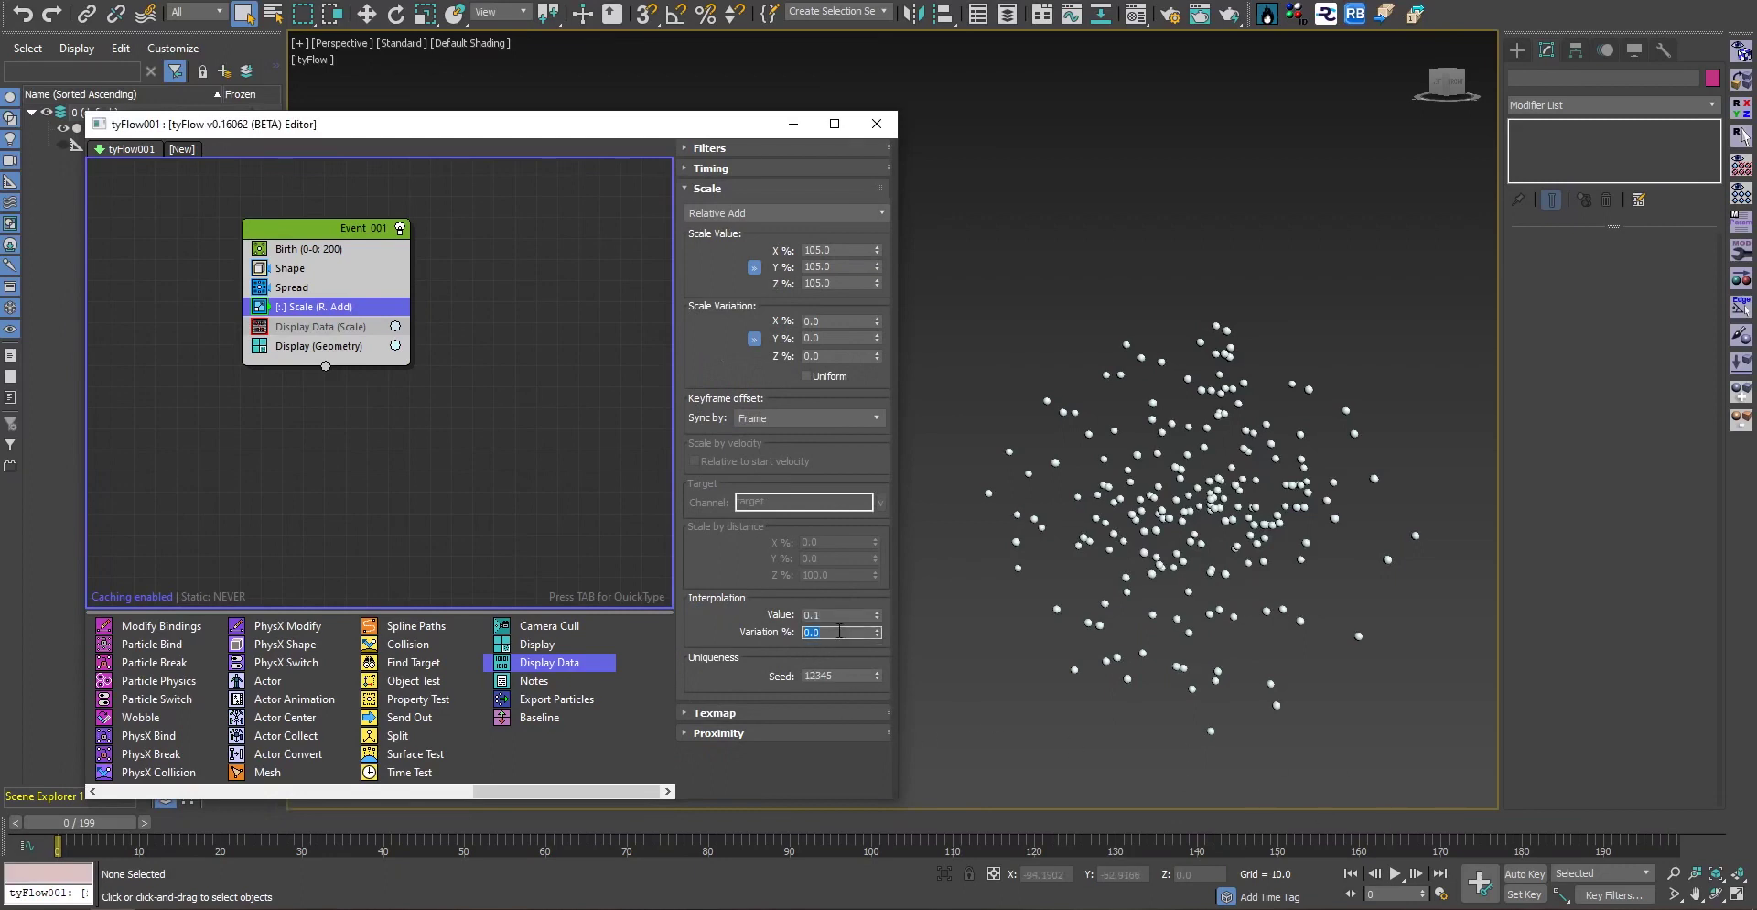
left_click(1395, 873)
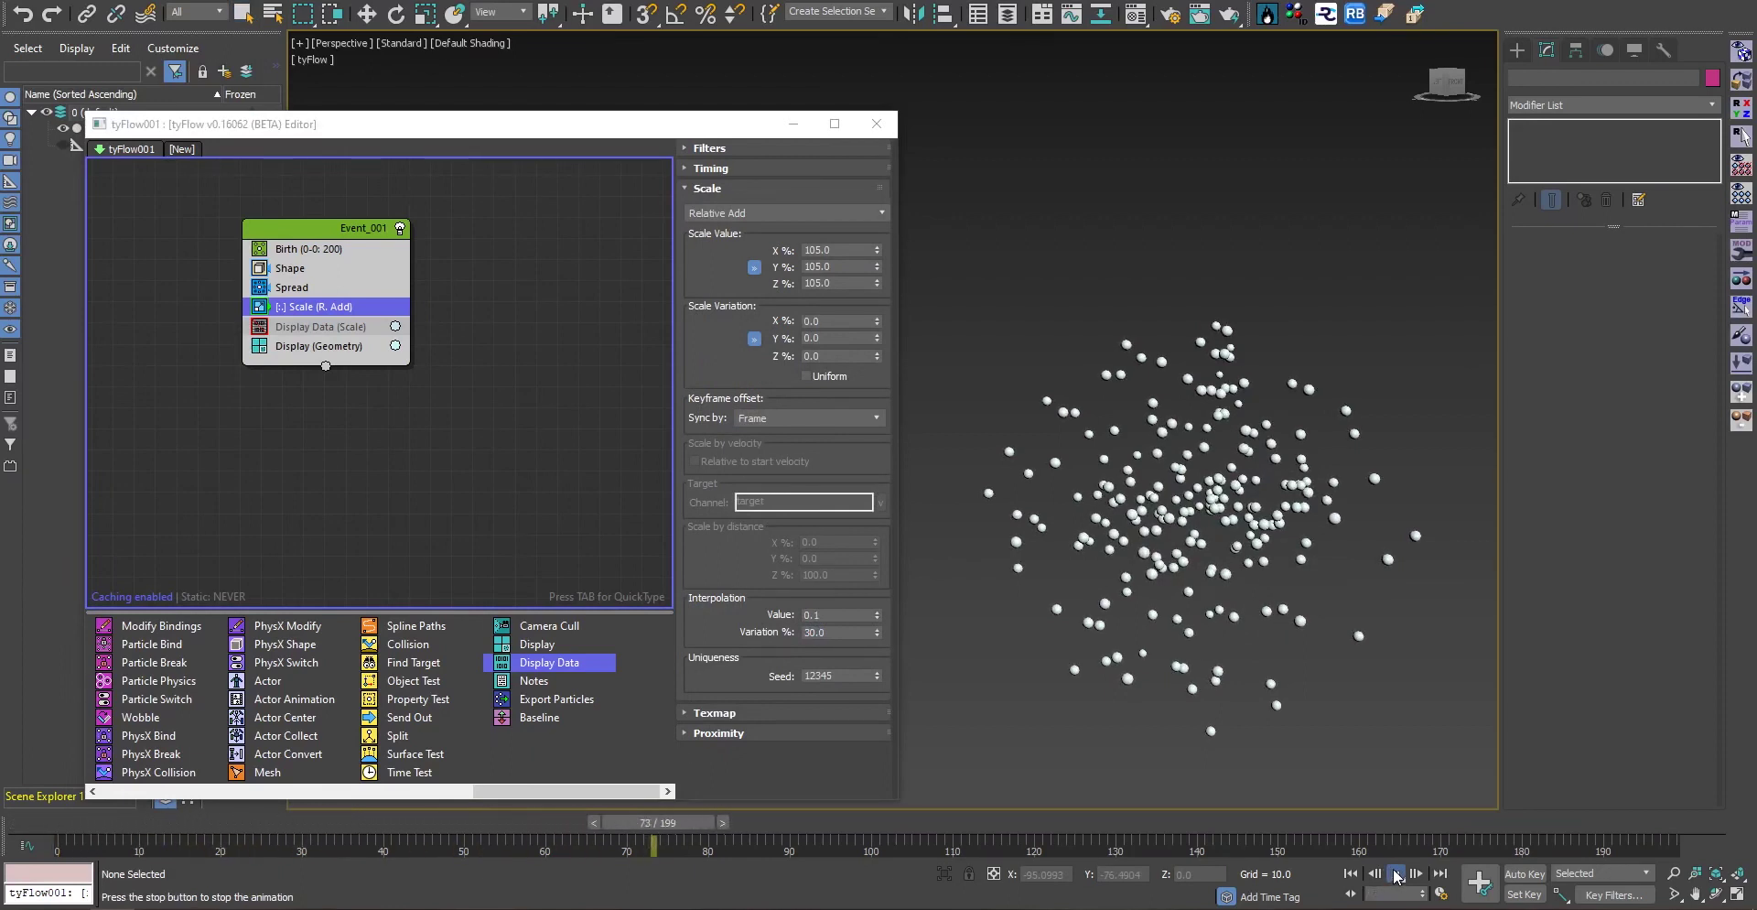
left_click(1395, 873)
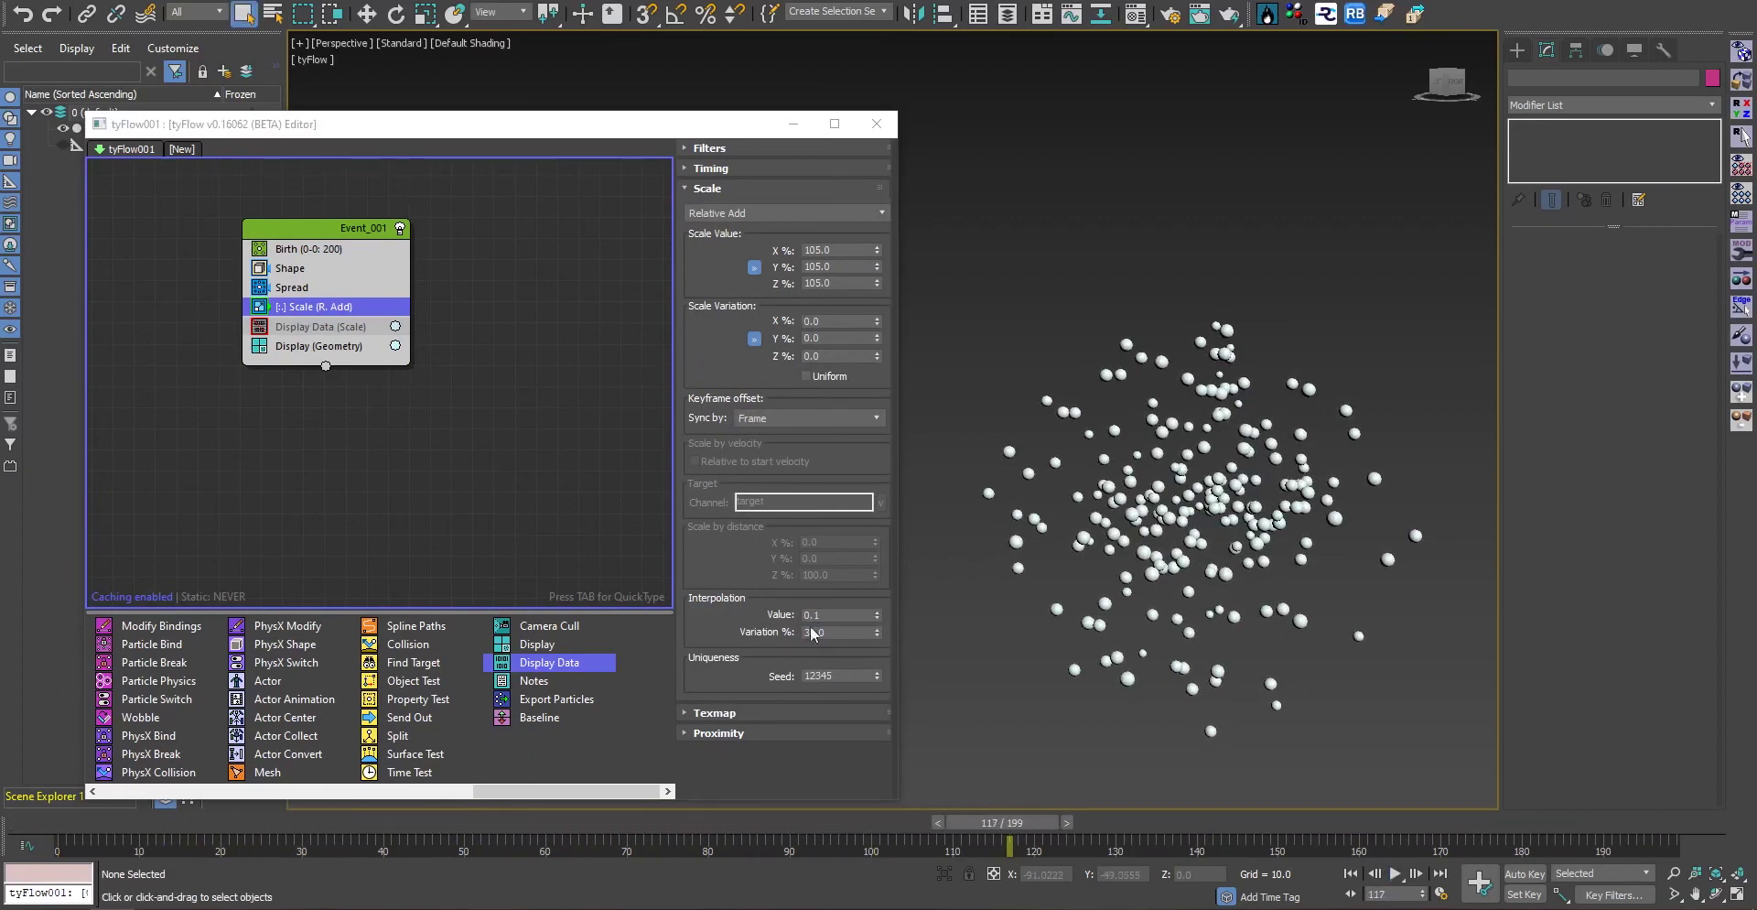
Increase the Scale operator's interpolation value to 0.5, play the animation from the start and return to frame 0
double_click(848, 614)
type("0.5")
key("Return")
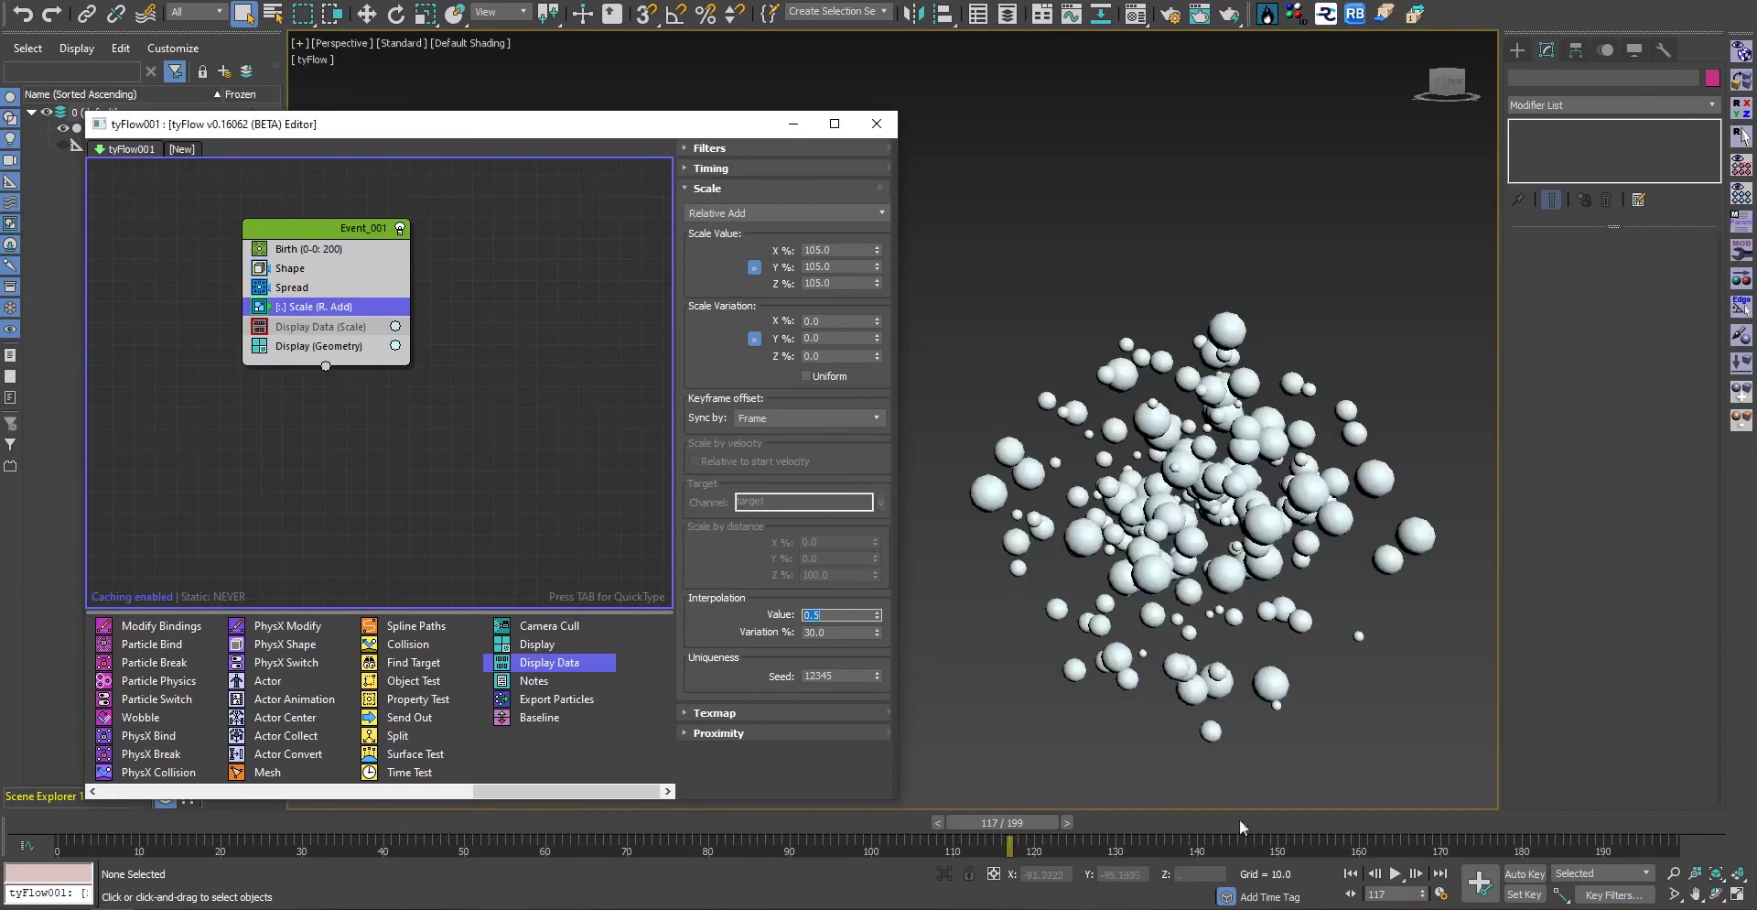
left_click(1349, 873)
left_click(1397, 876)
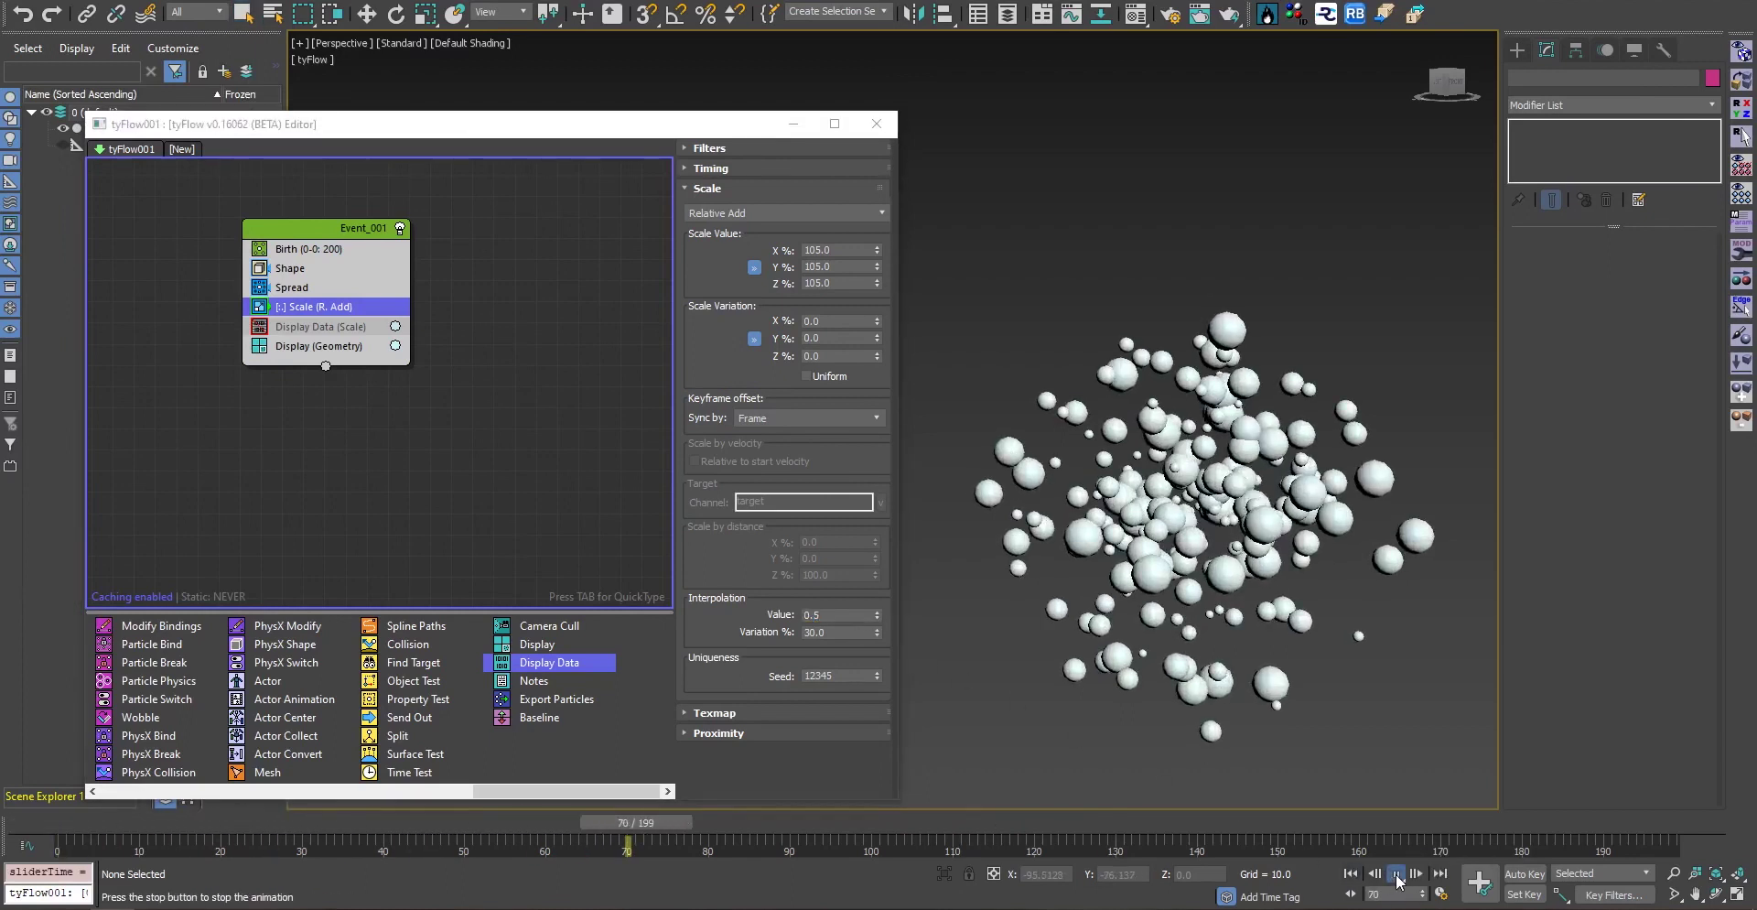
left_click(1349, 873)
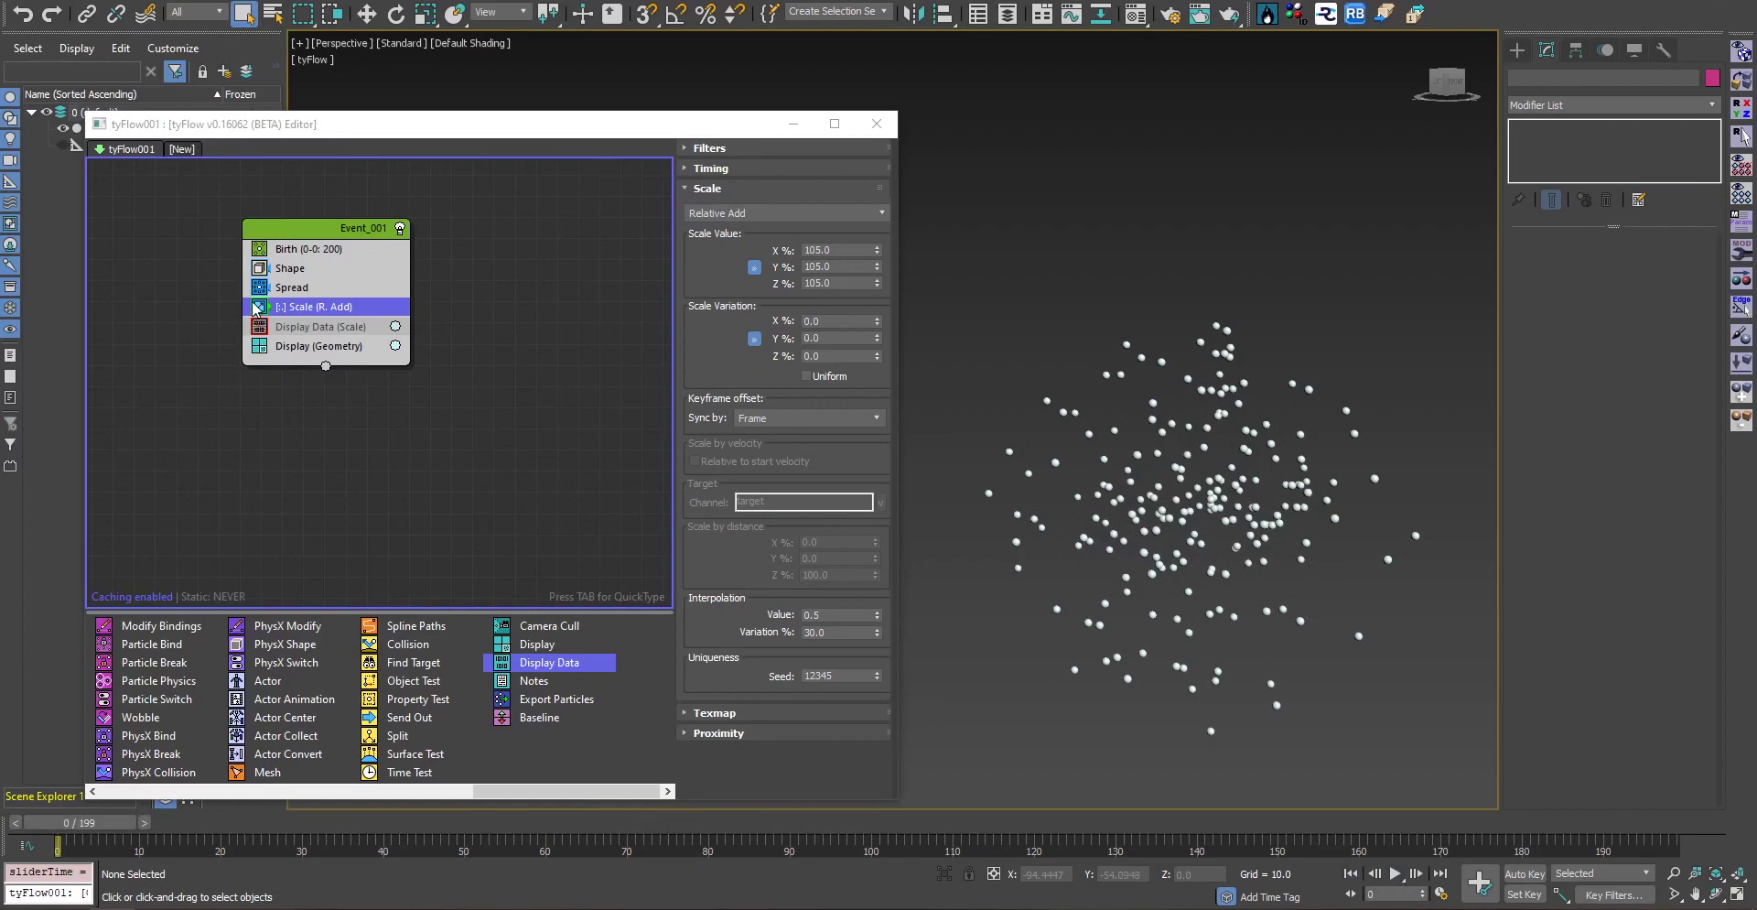
Examine the Scale operator's particle filter settings, including the filter logic modes and the available property types
left_click(750, 188)
left_click(733, 147)
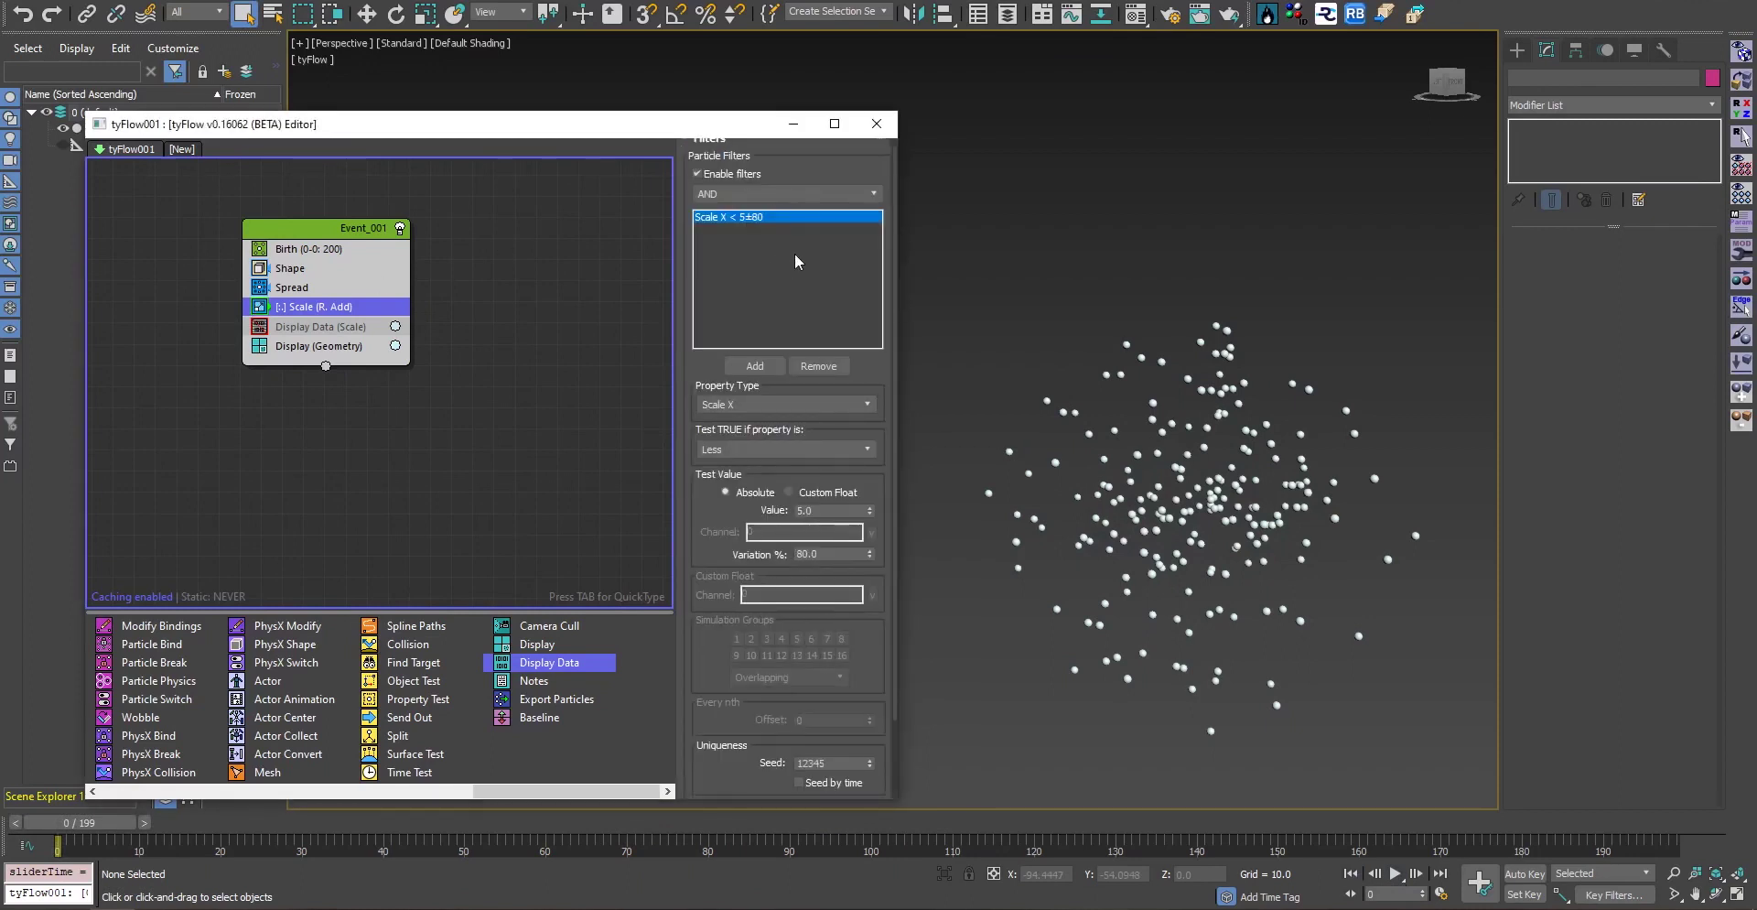
left_click(777, 194)
left_click(777, 207)
left_click(750, 404)
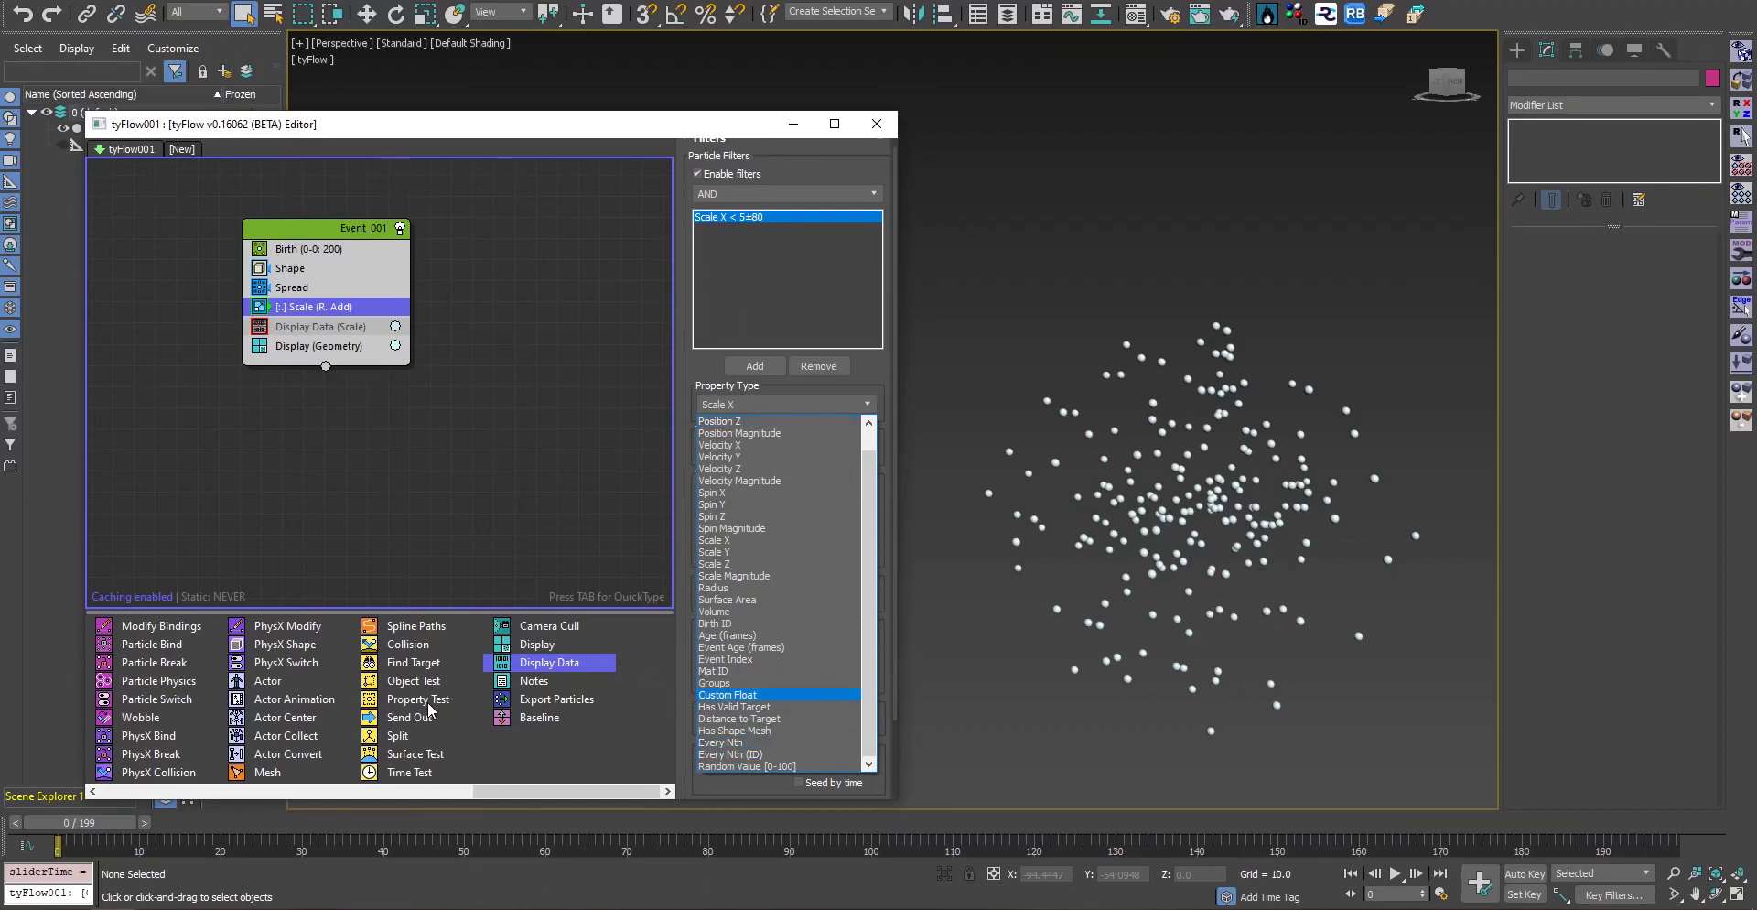
left_click(884, 378)
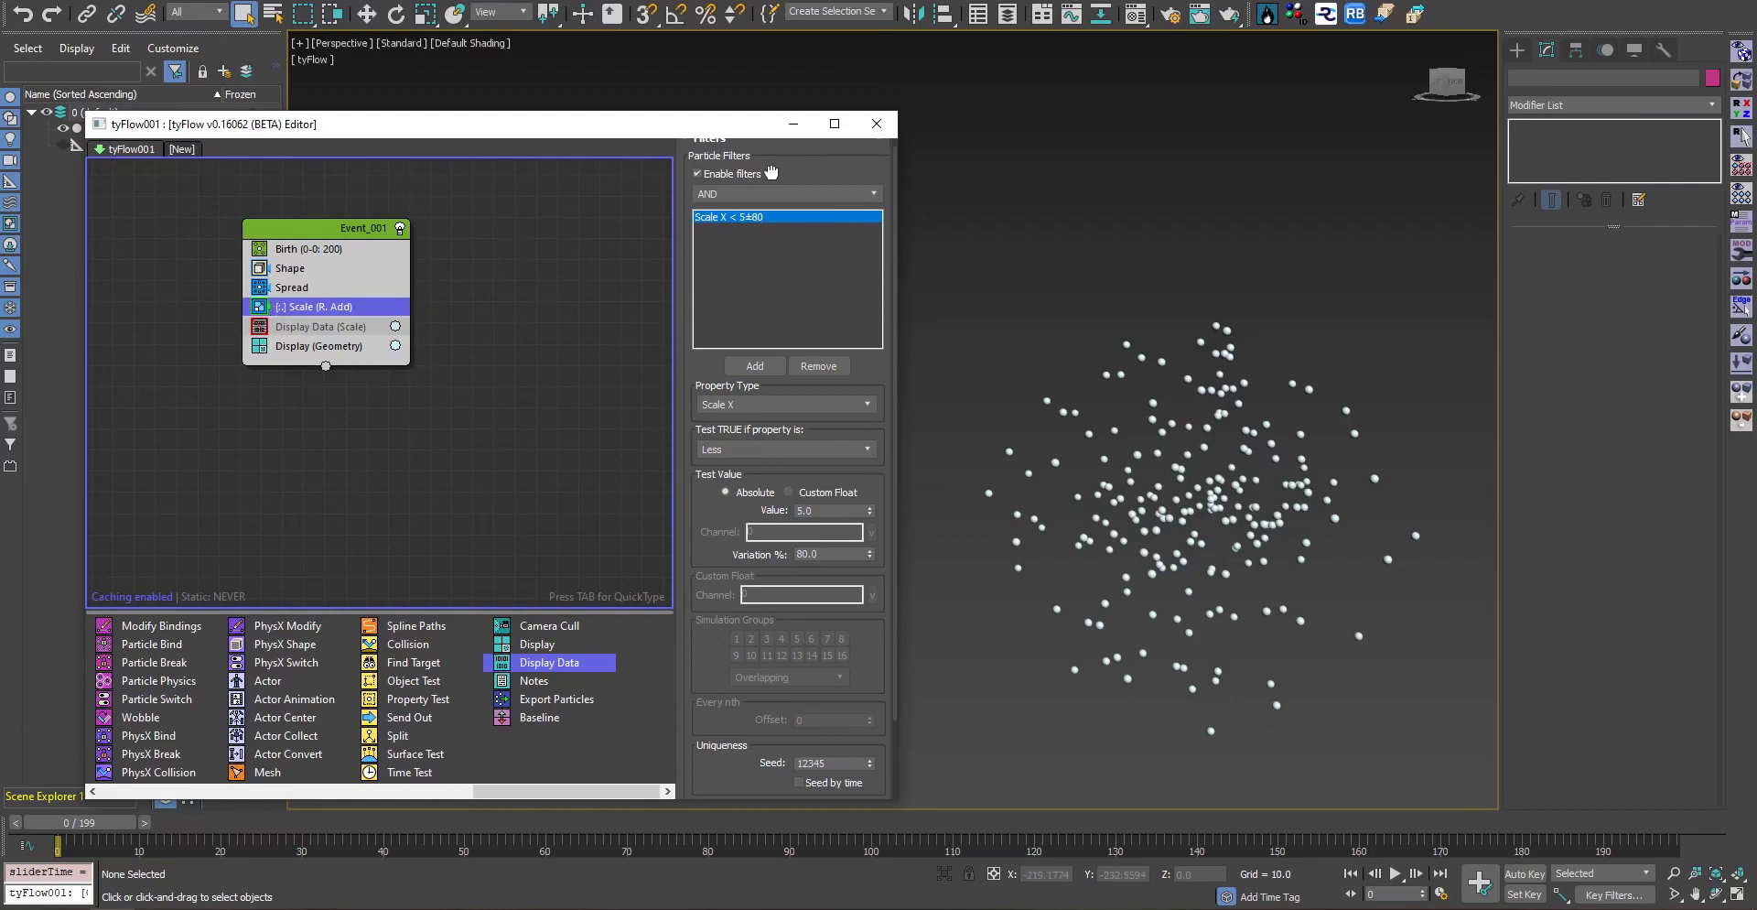
Insert a Custom Properties operator between Spread and Scale in Event_001
left_click_drag(769, 164, 809, 254)
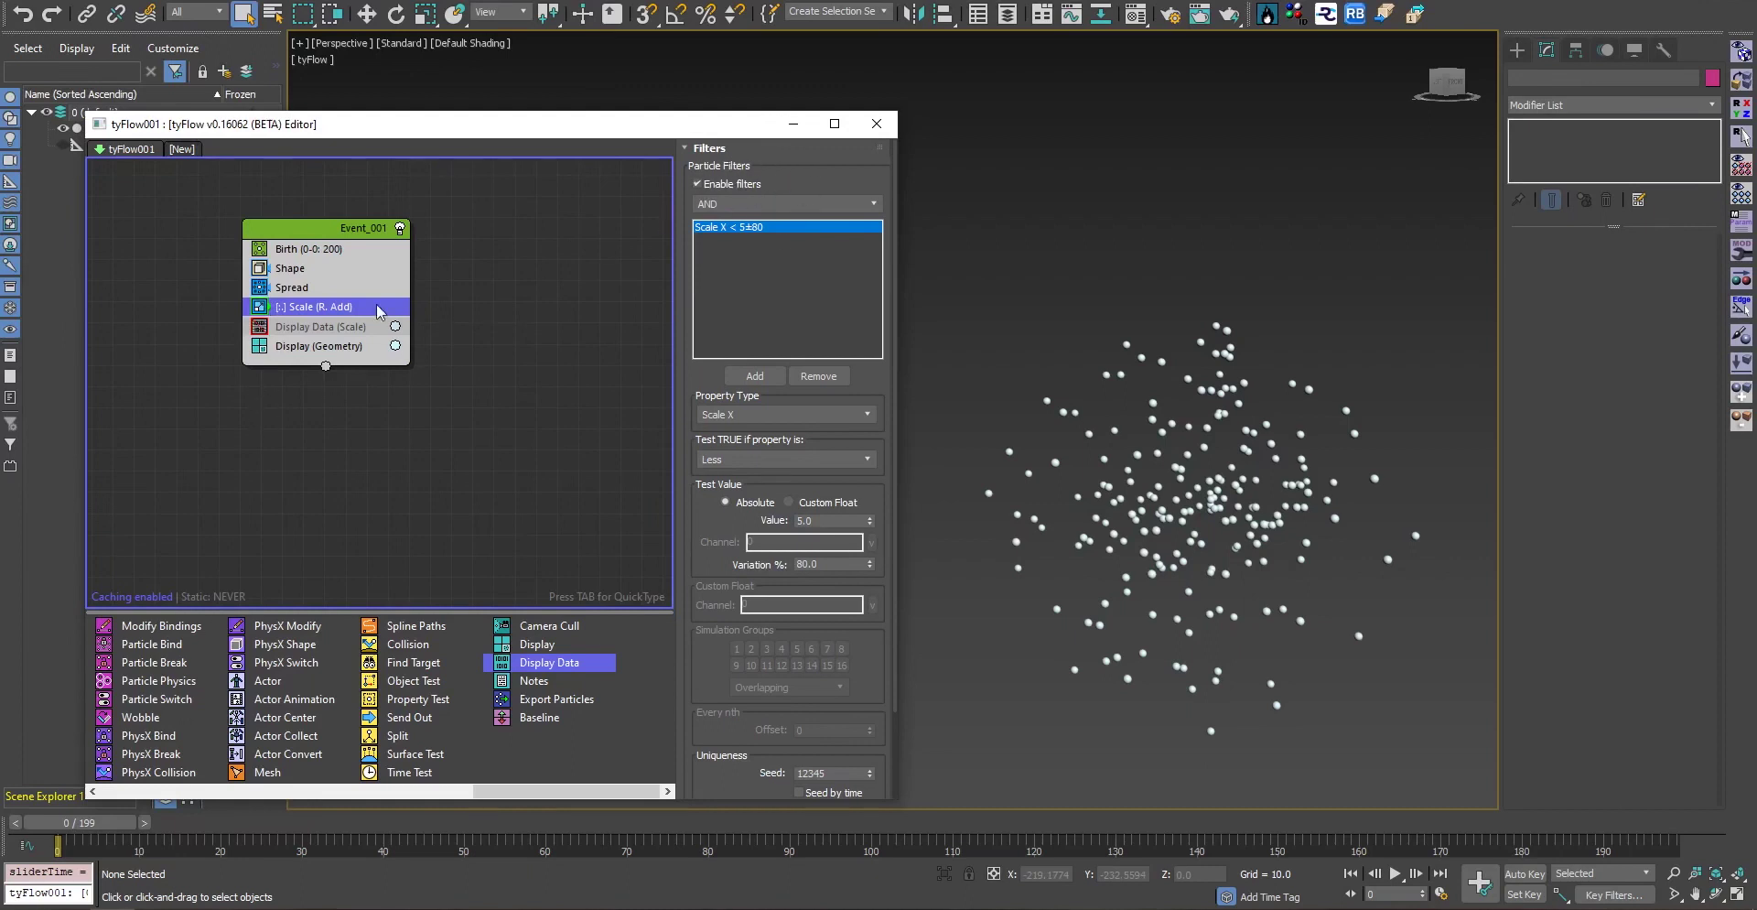
left_click(149, 791)
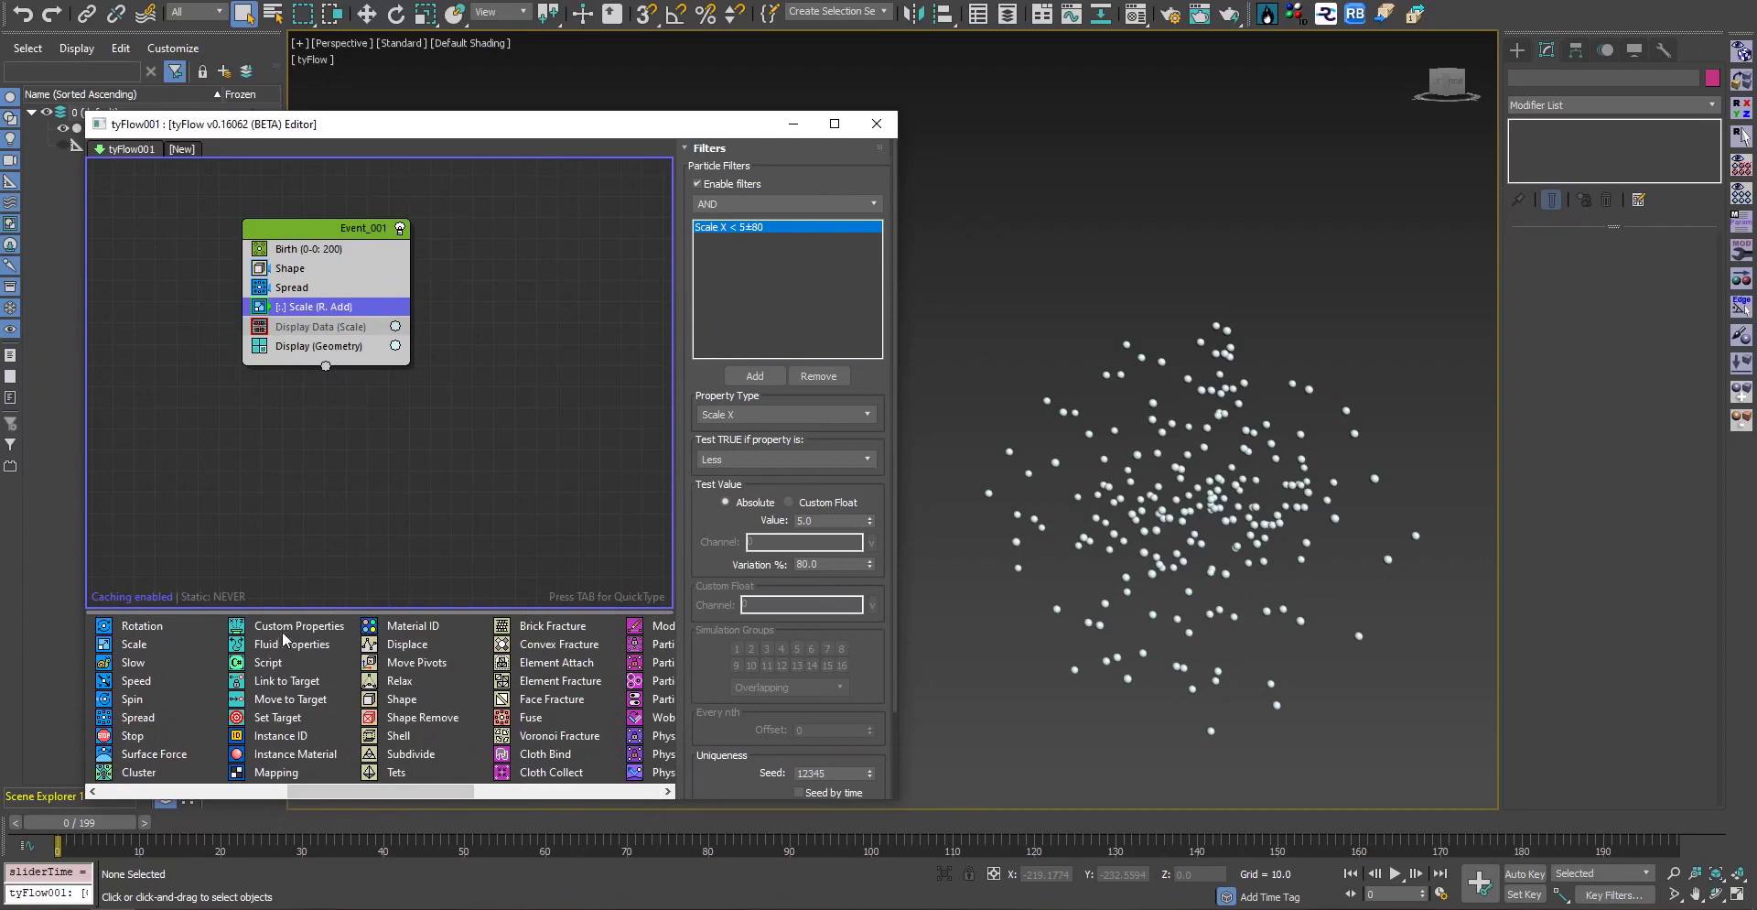
left_click_drag(305, 593, 294, 306)
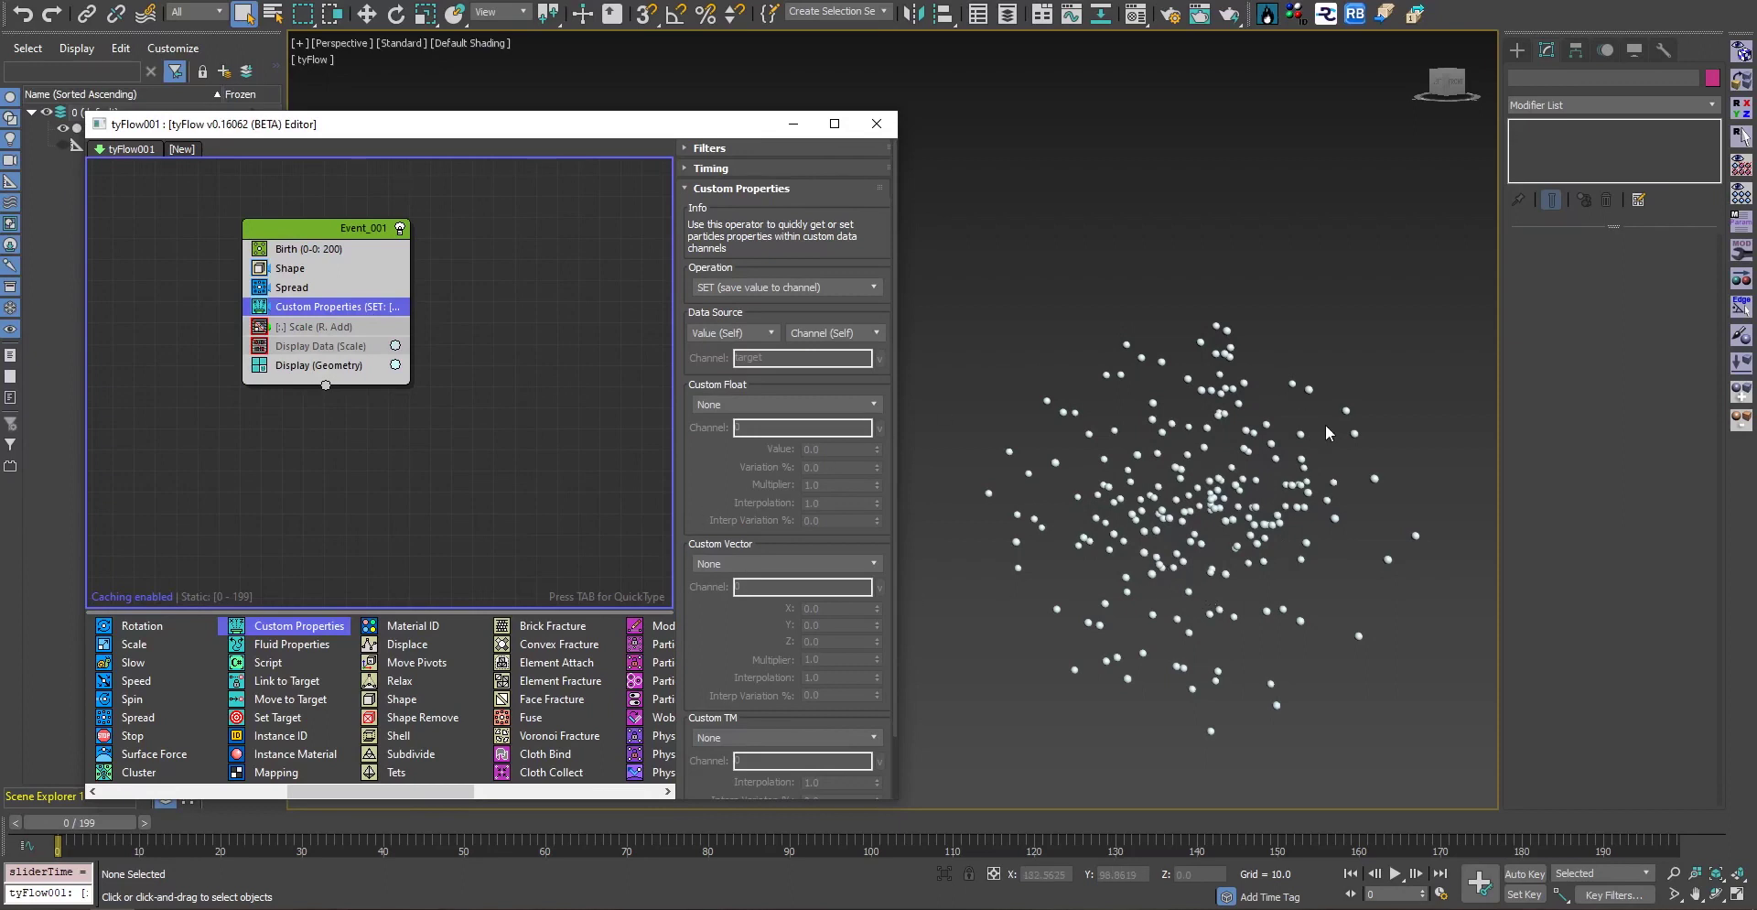
Set the Scale X filter's variation to 20% and scrub the timeline with the Scale operator turned back on
left_click(320, 328)
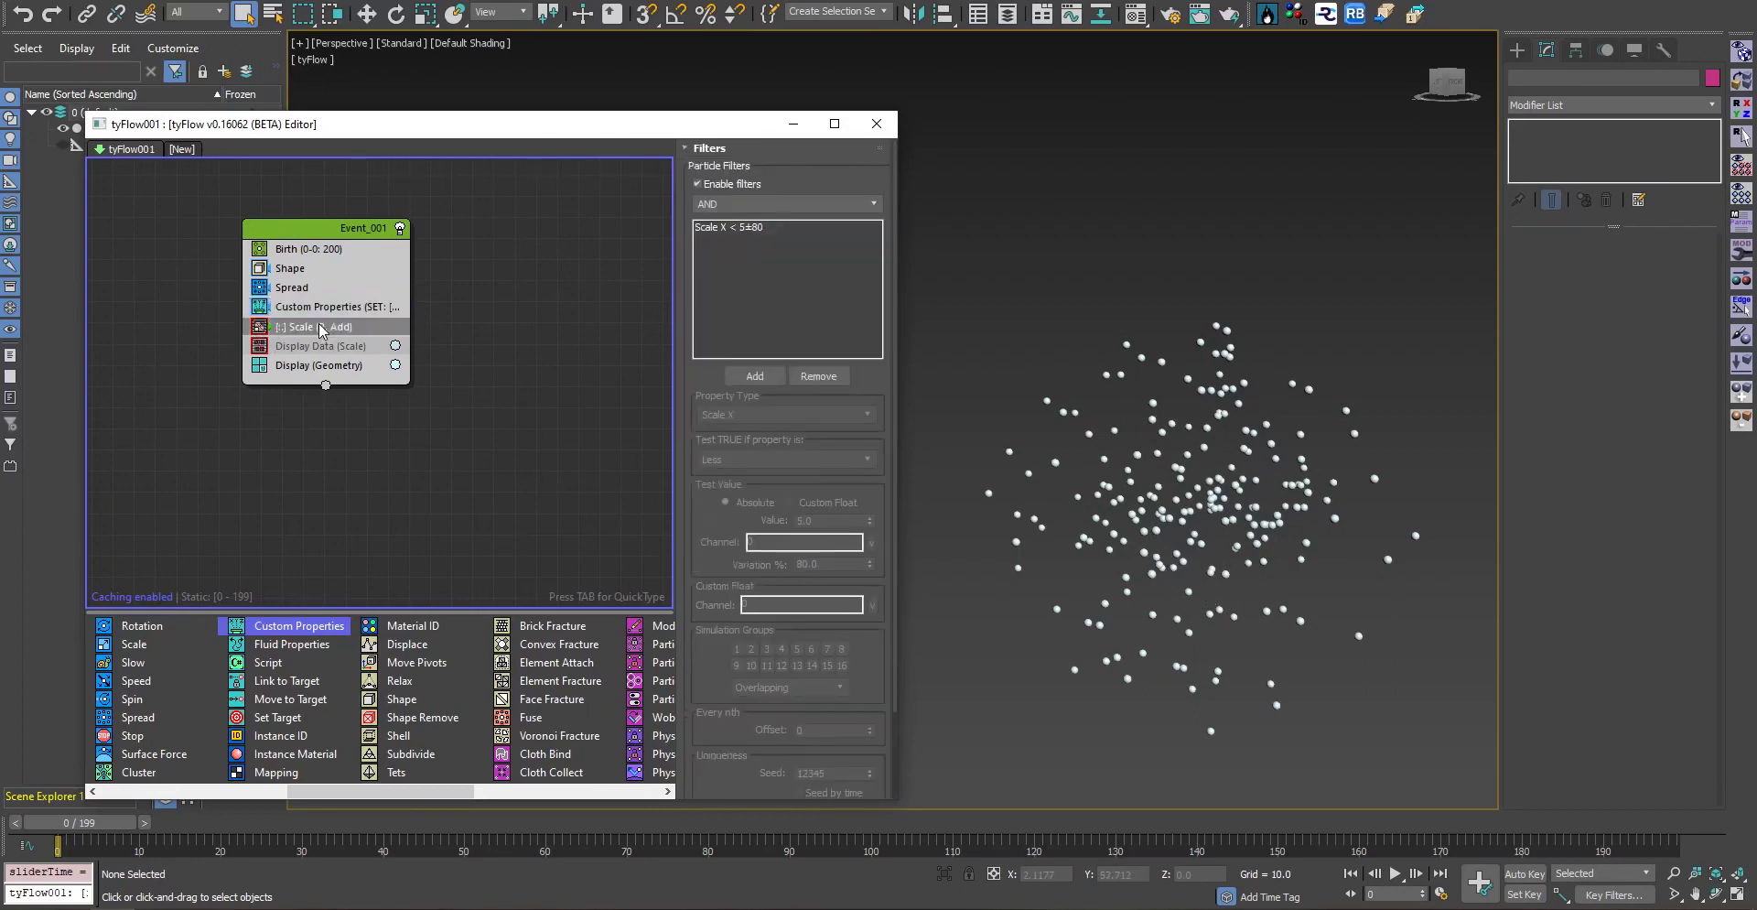
left_click(752, 226)
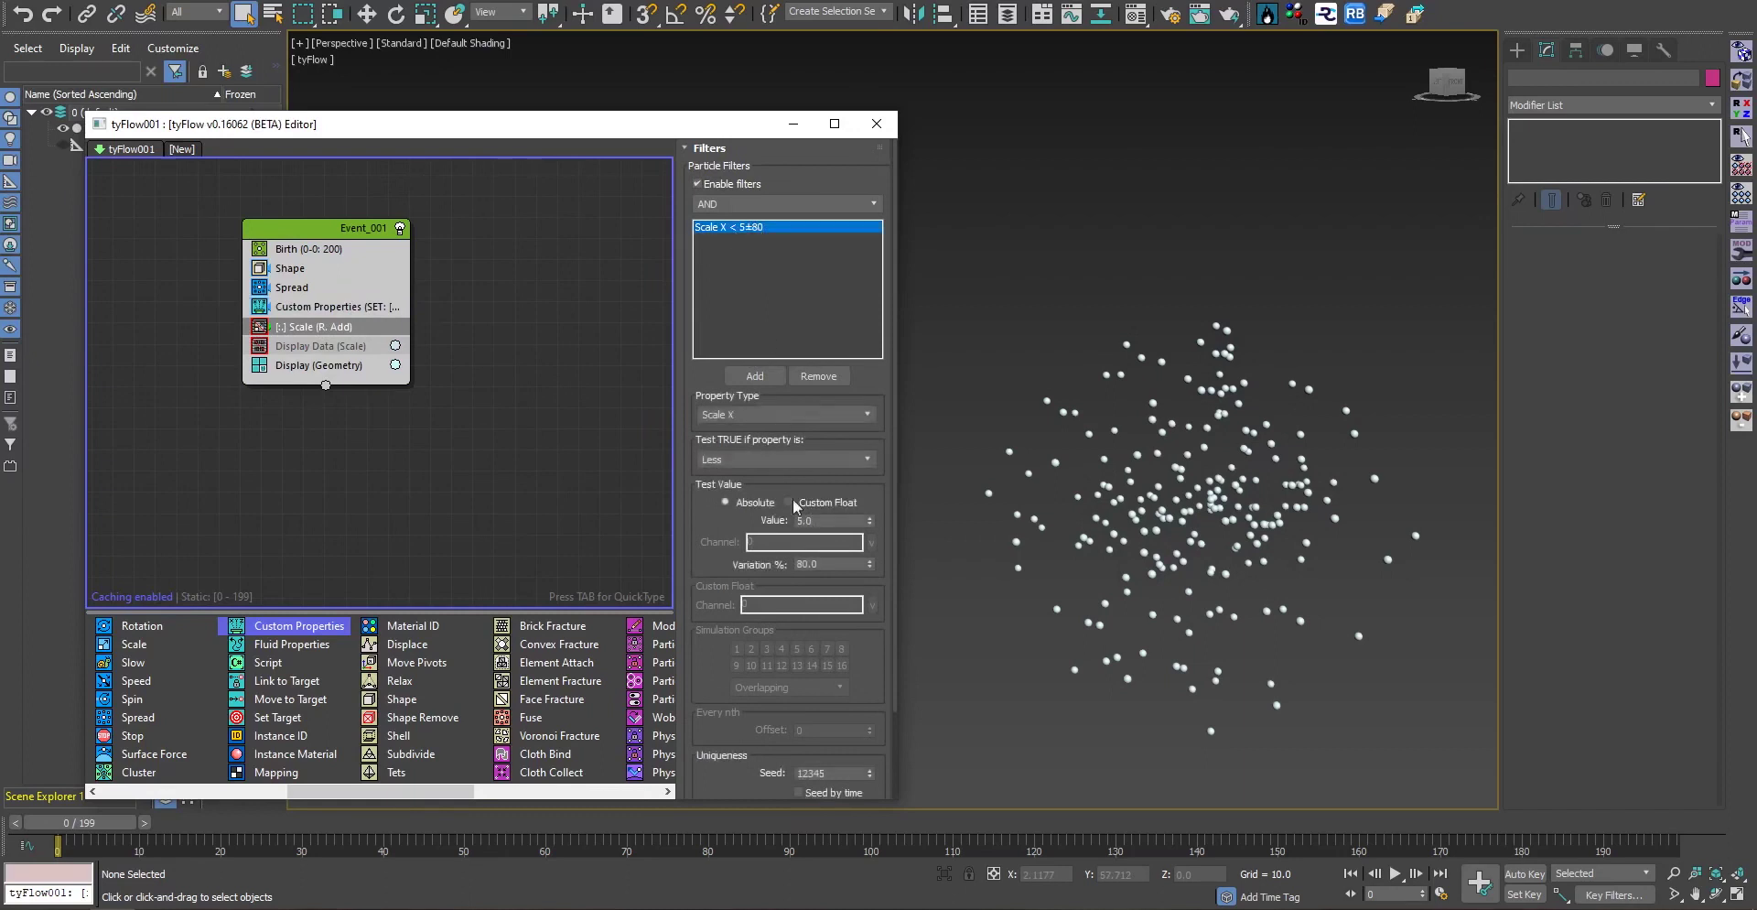
double_click(827, 563)
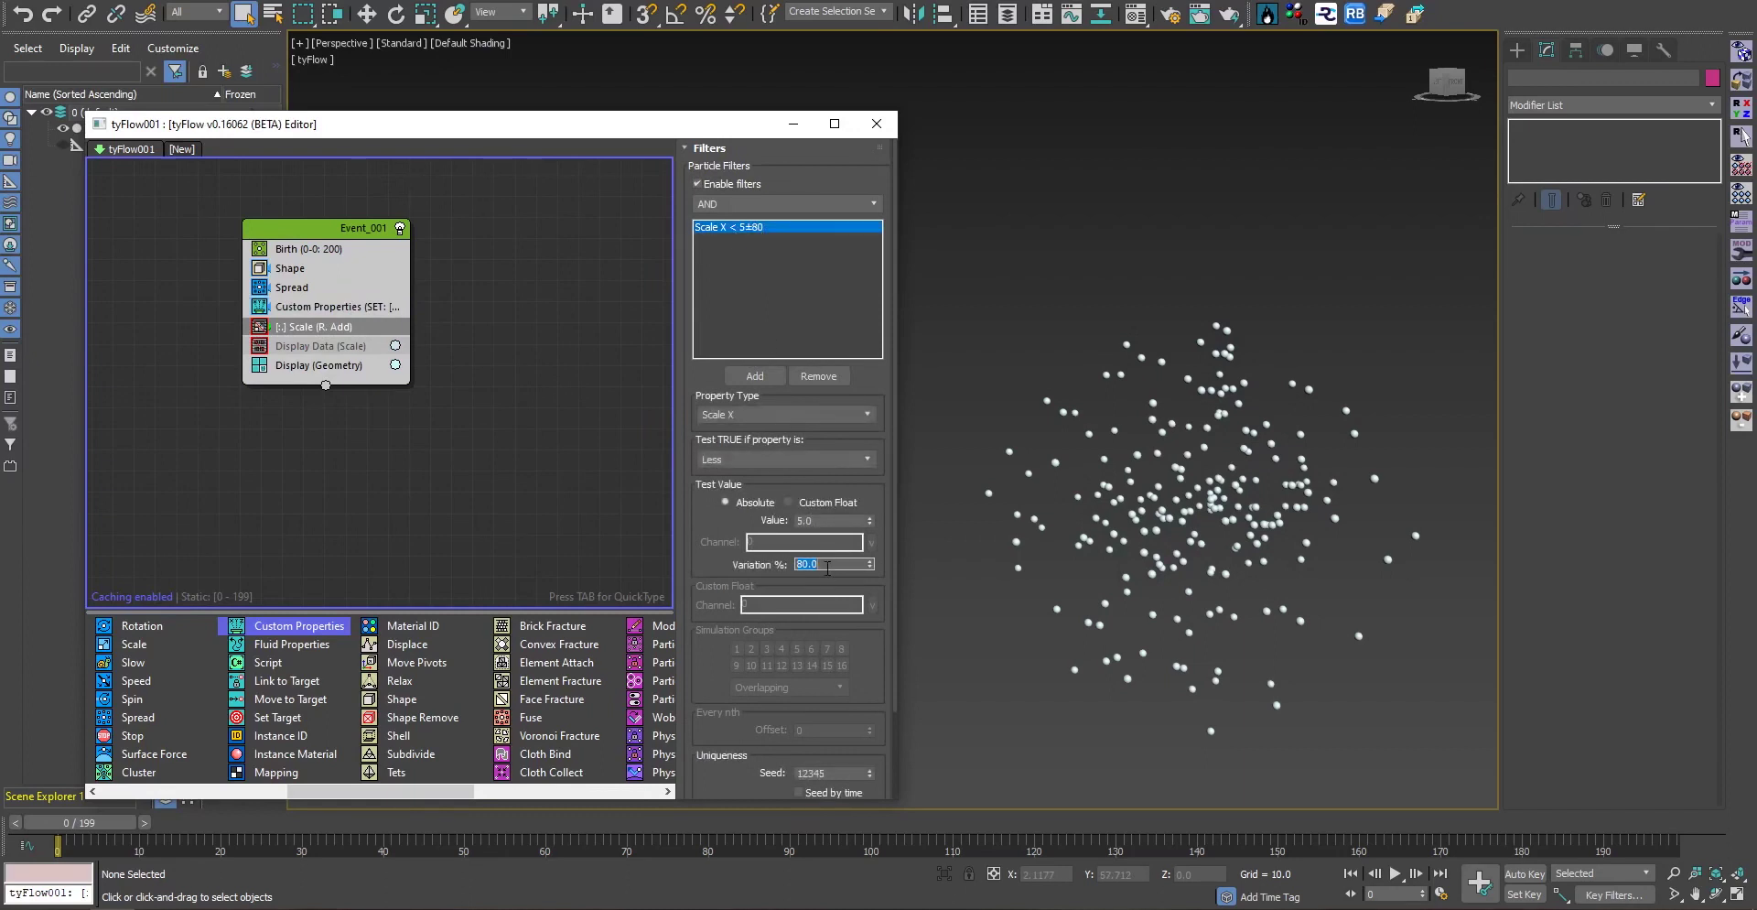
left_click(258, 331)
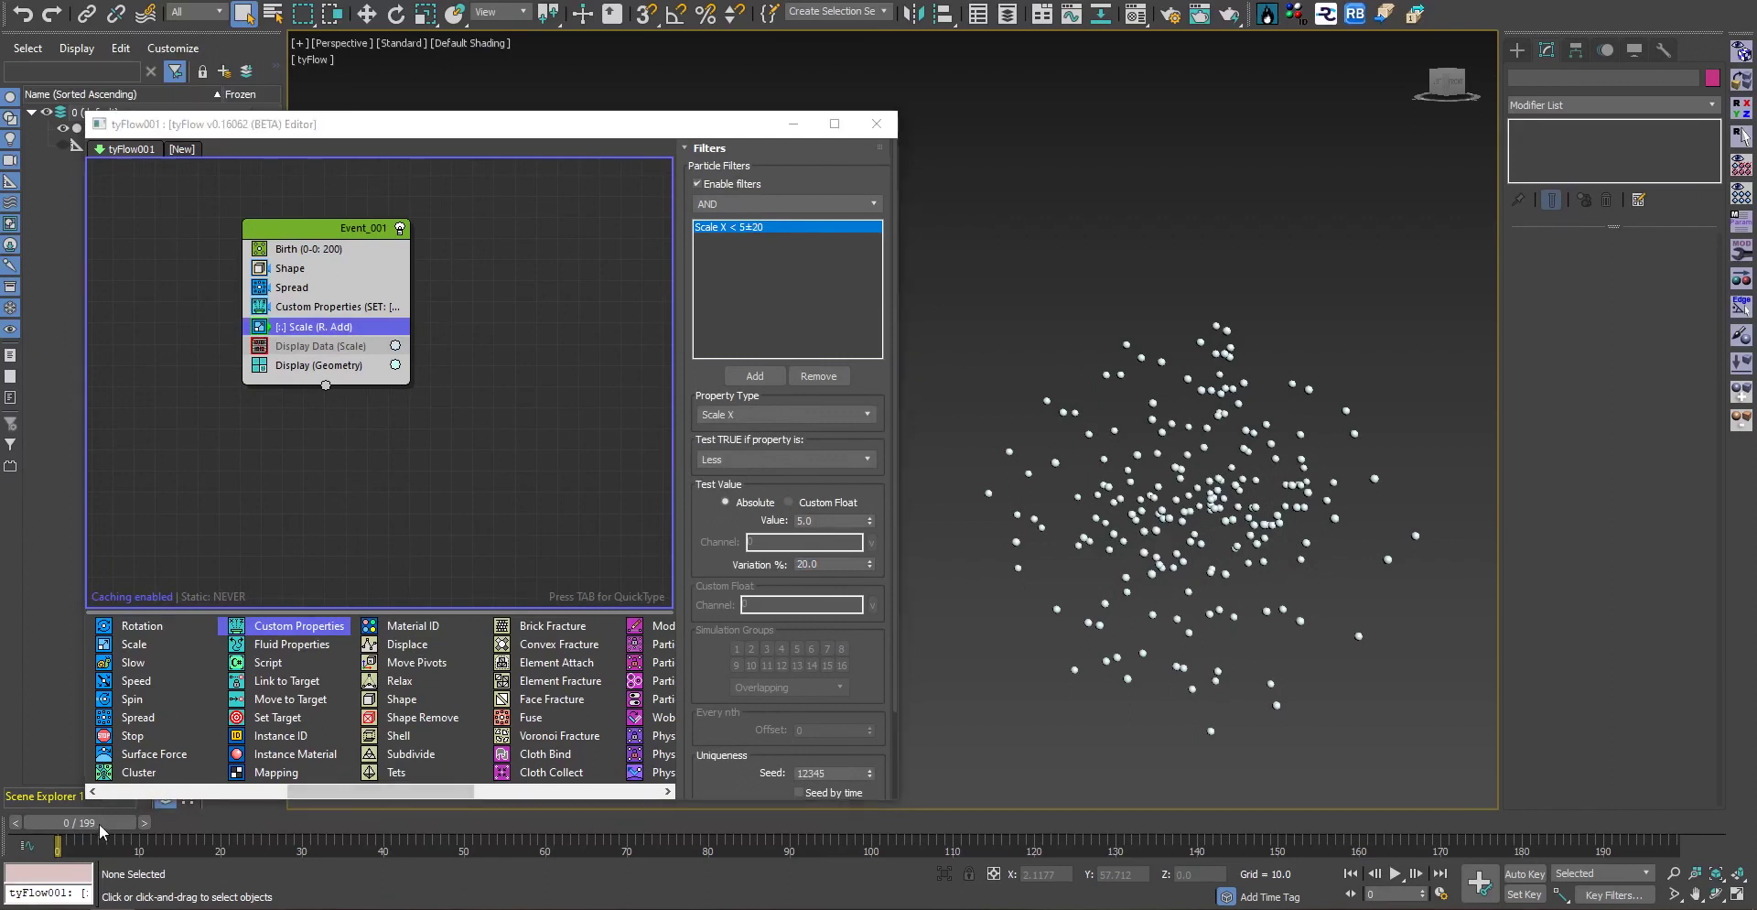
left_click_drag(99, 822, 782, 843)
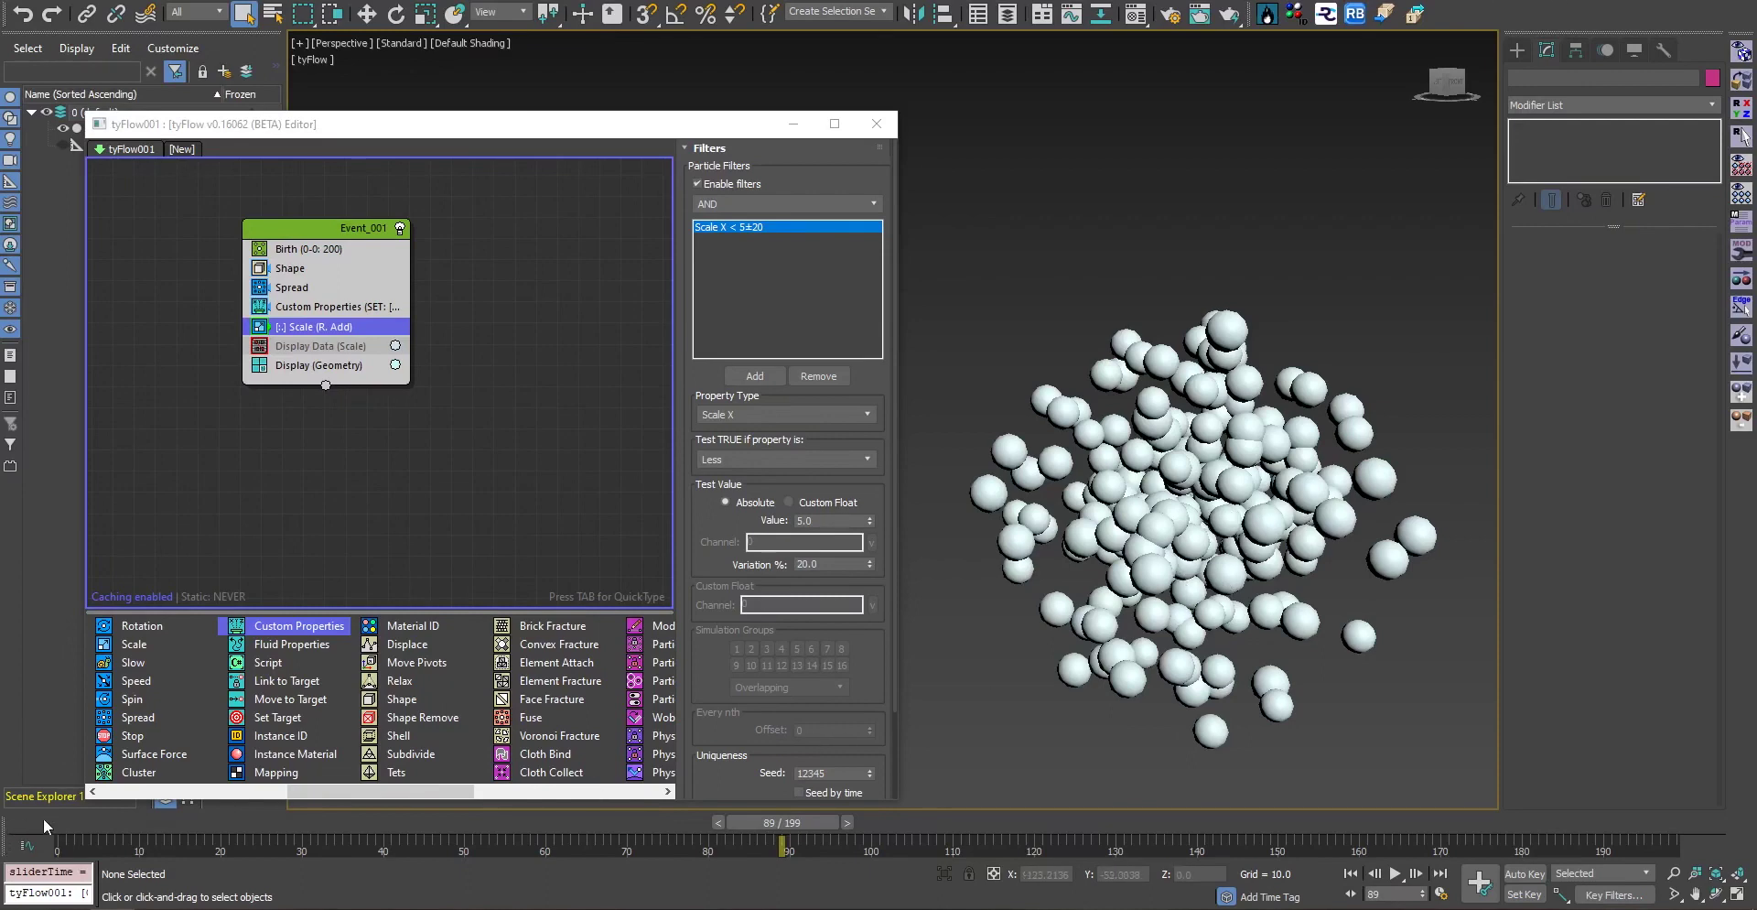
left_click_drag(42, 821, 403, 822)
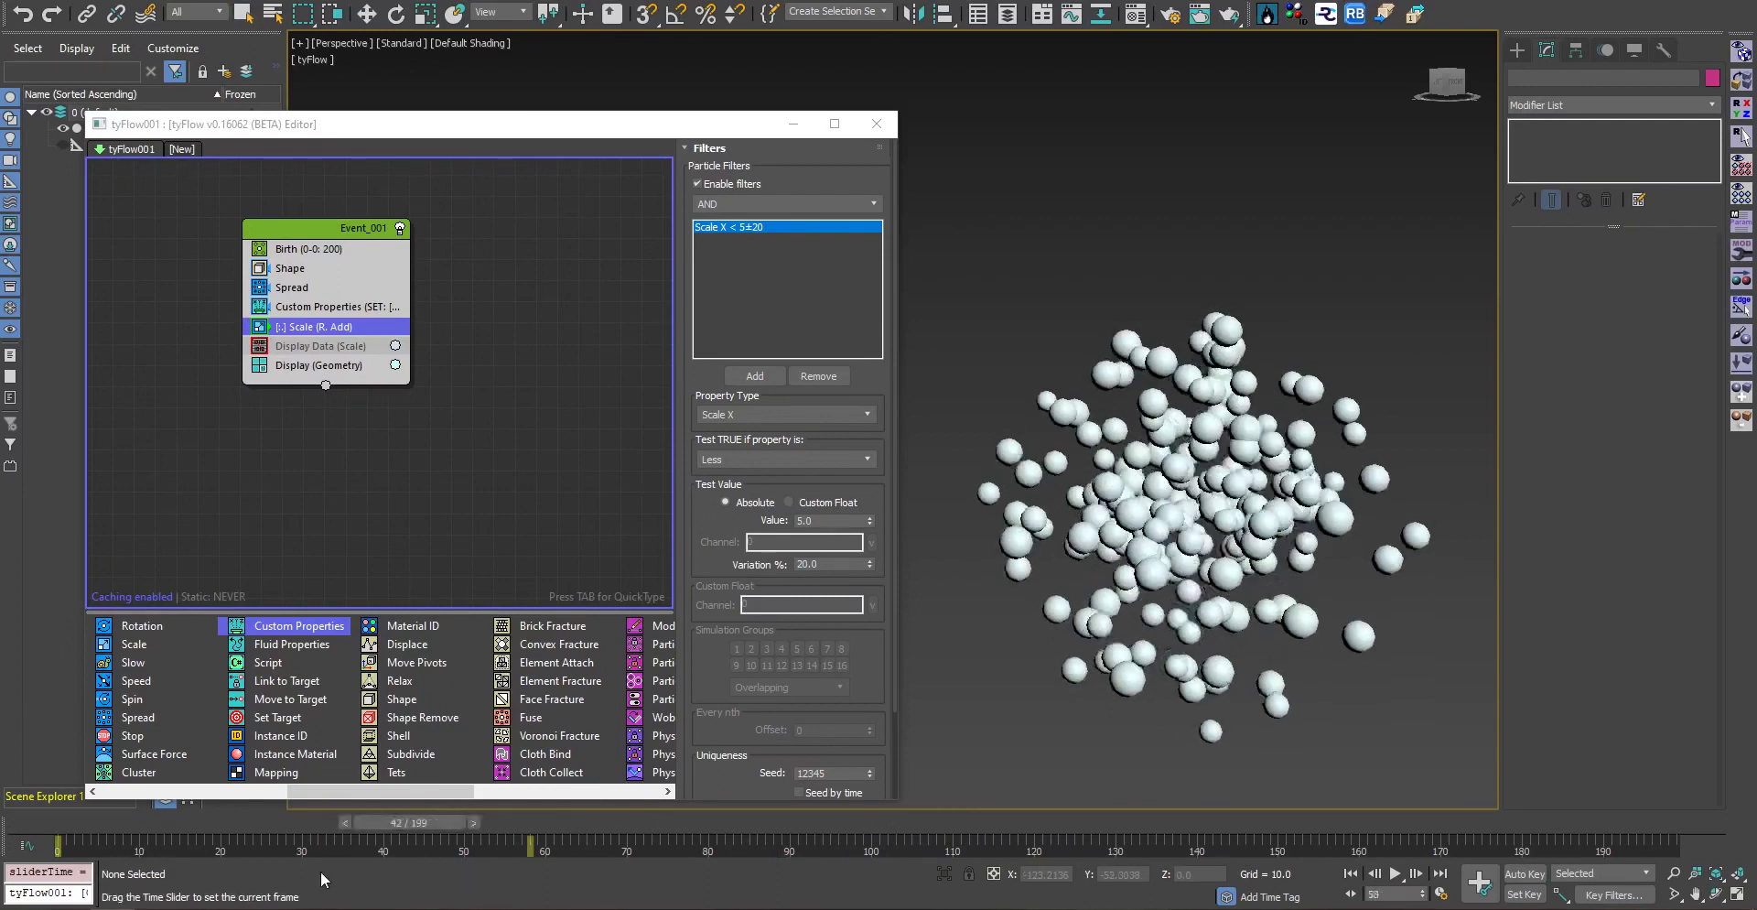
Return to frame 0 and add a second filter to the Scale operator testing Random Value [0-100] Less or Equal 10
key("Home")
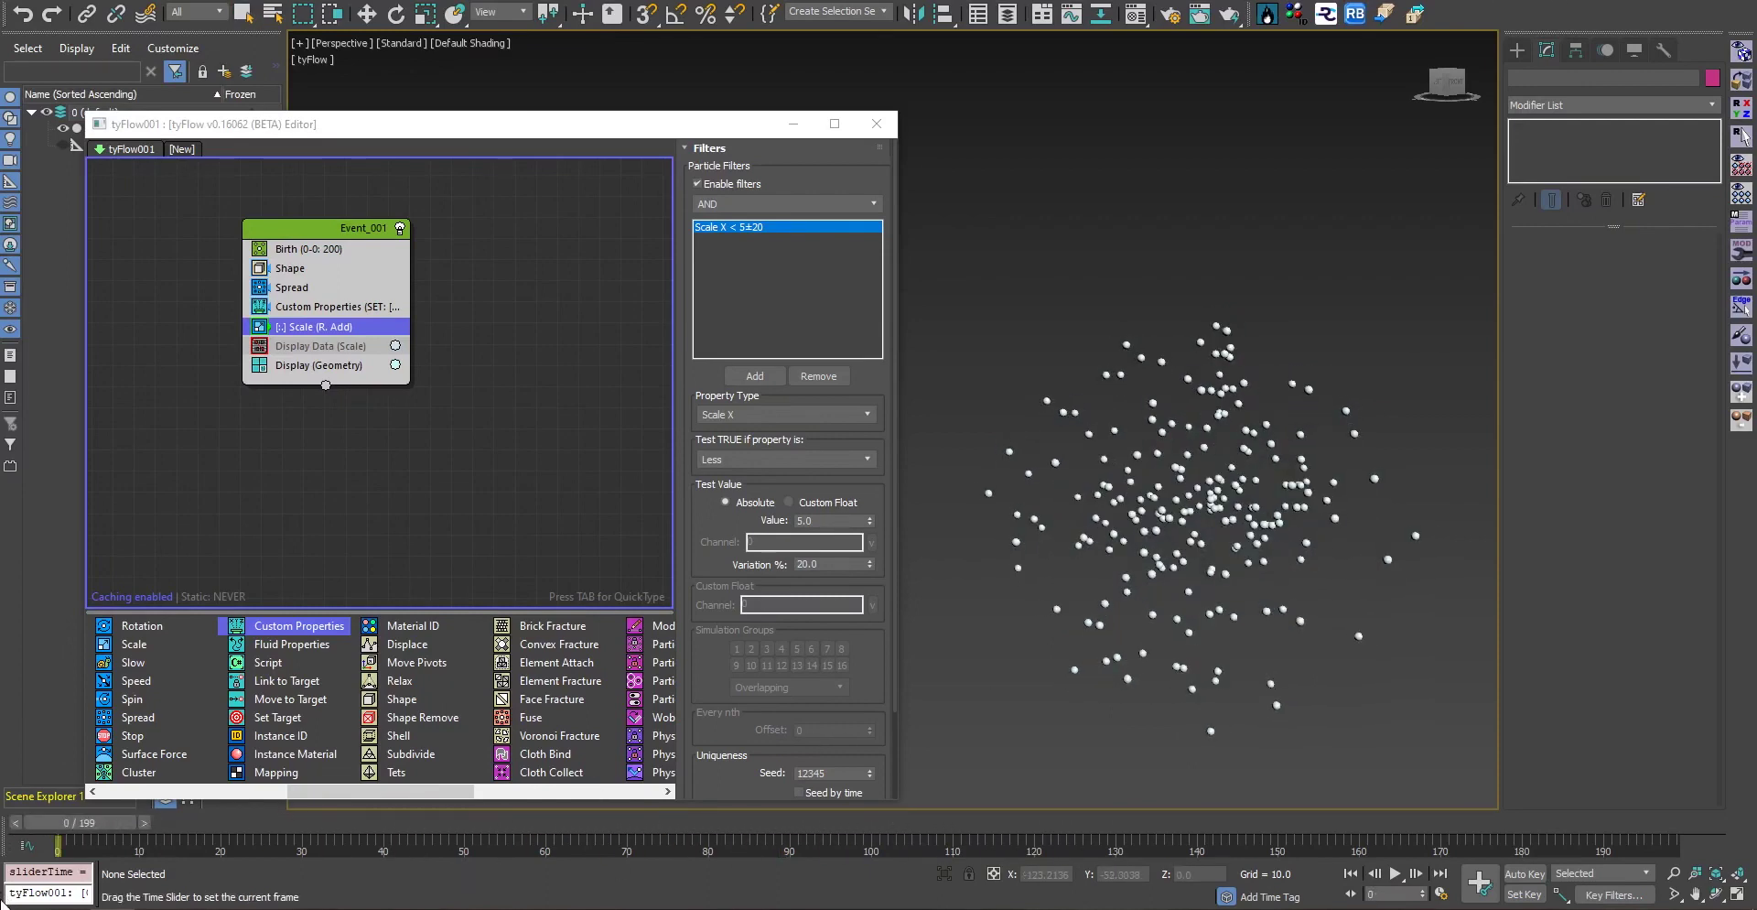
left_click(756, 376)
left_click(785, 415)
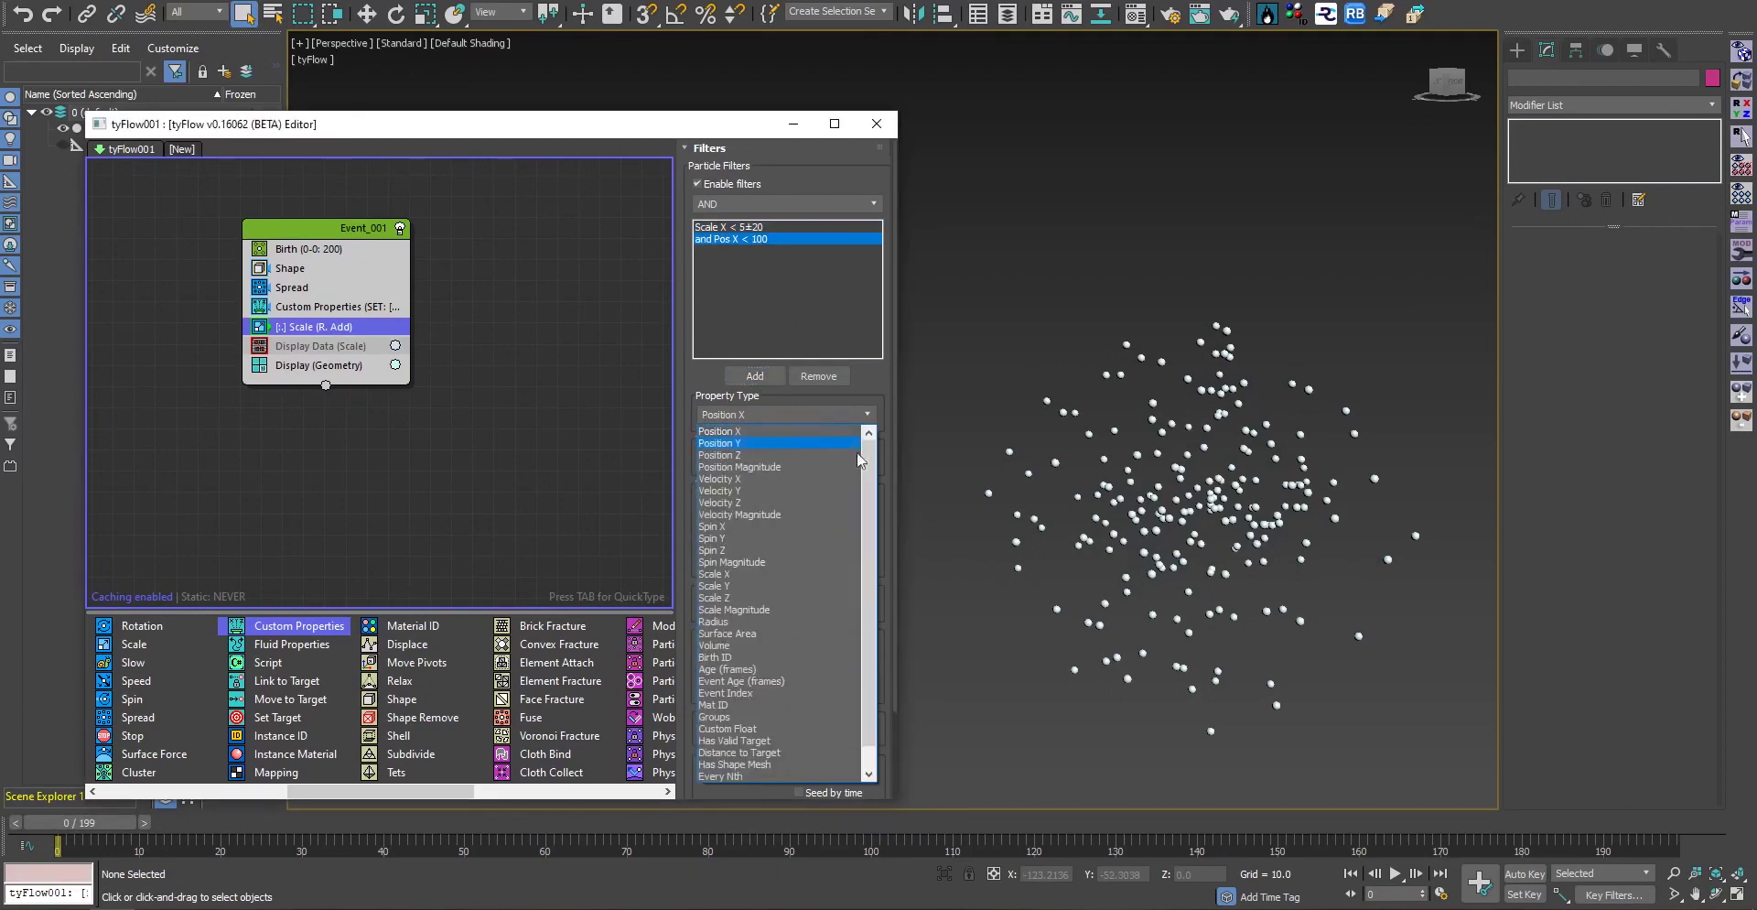
scroll(861, 480, "down", 1)
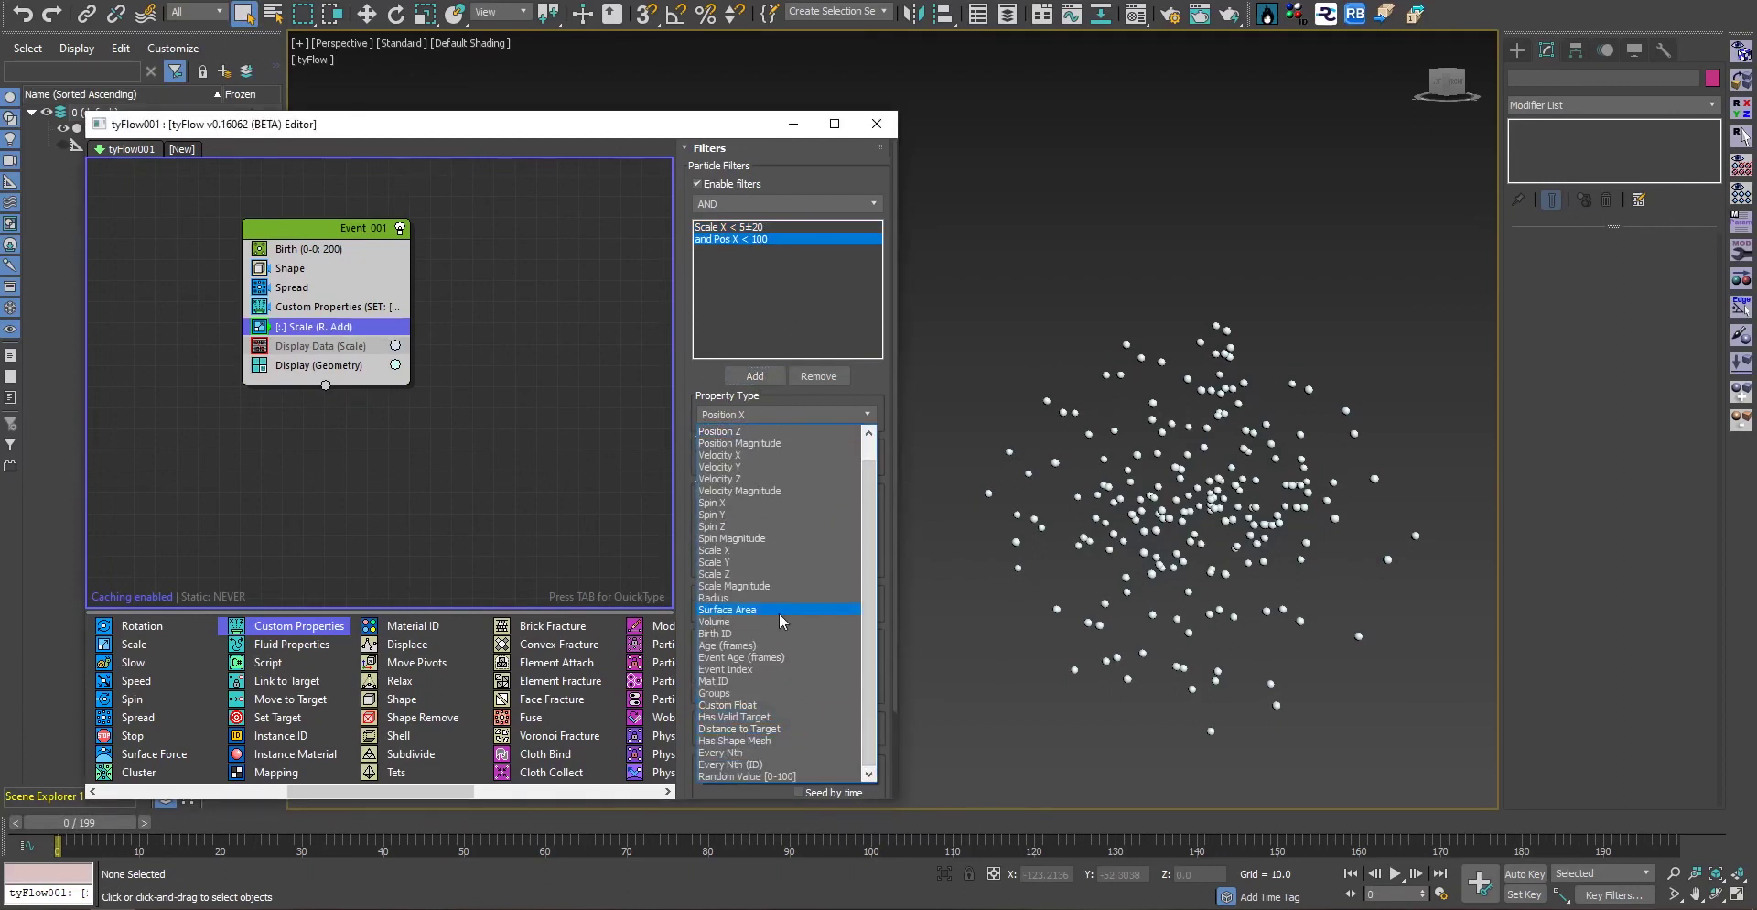
left_click(760, 775)
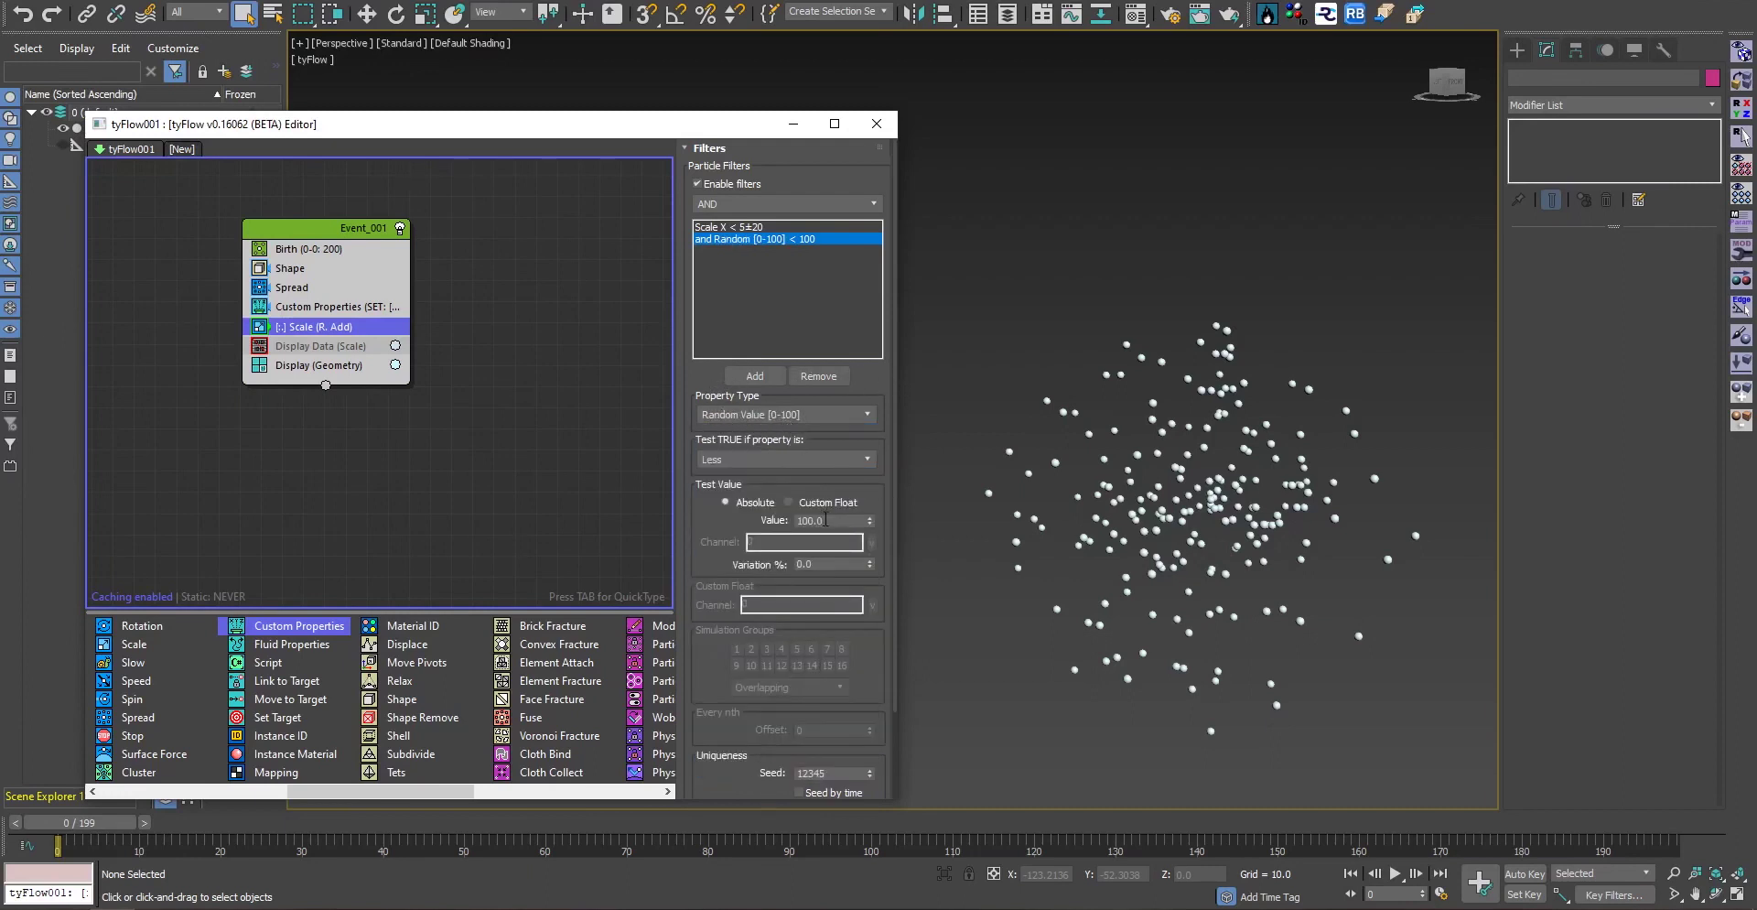
double_click(828, 520)
left_click(756, 462)
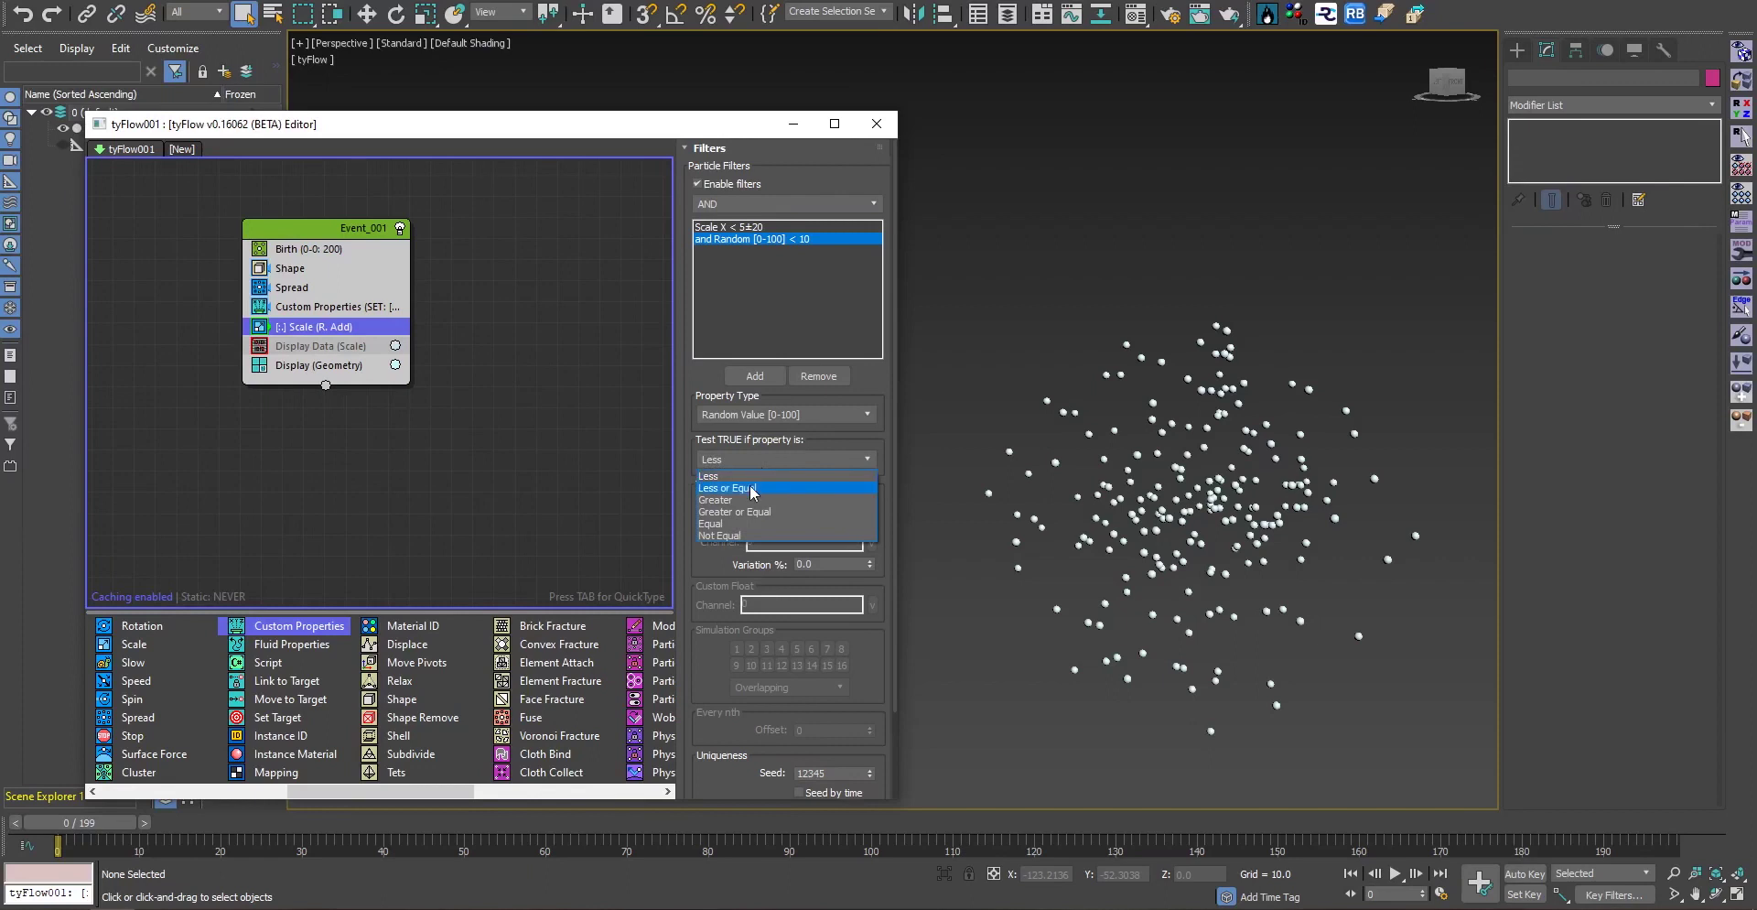
left_click(751, 488)
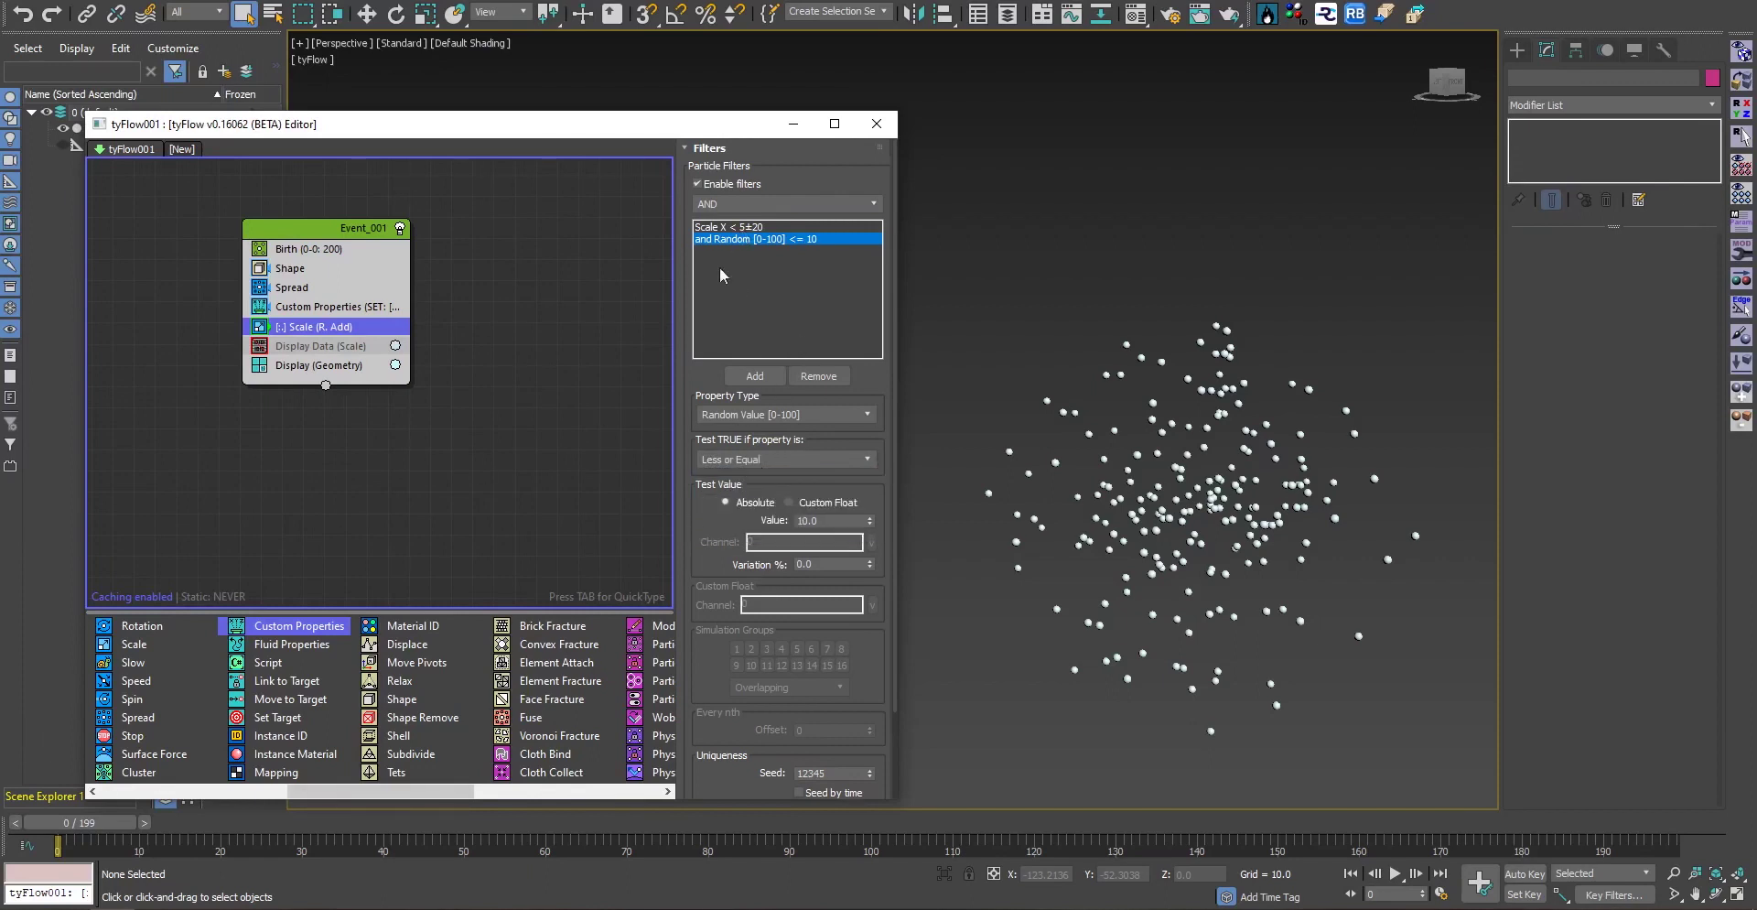
Scrub to frame 158 to preview the combined filters, return to frame 0 and remove the random value filter
left_click_drag(96, 822, 1349, 787)
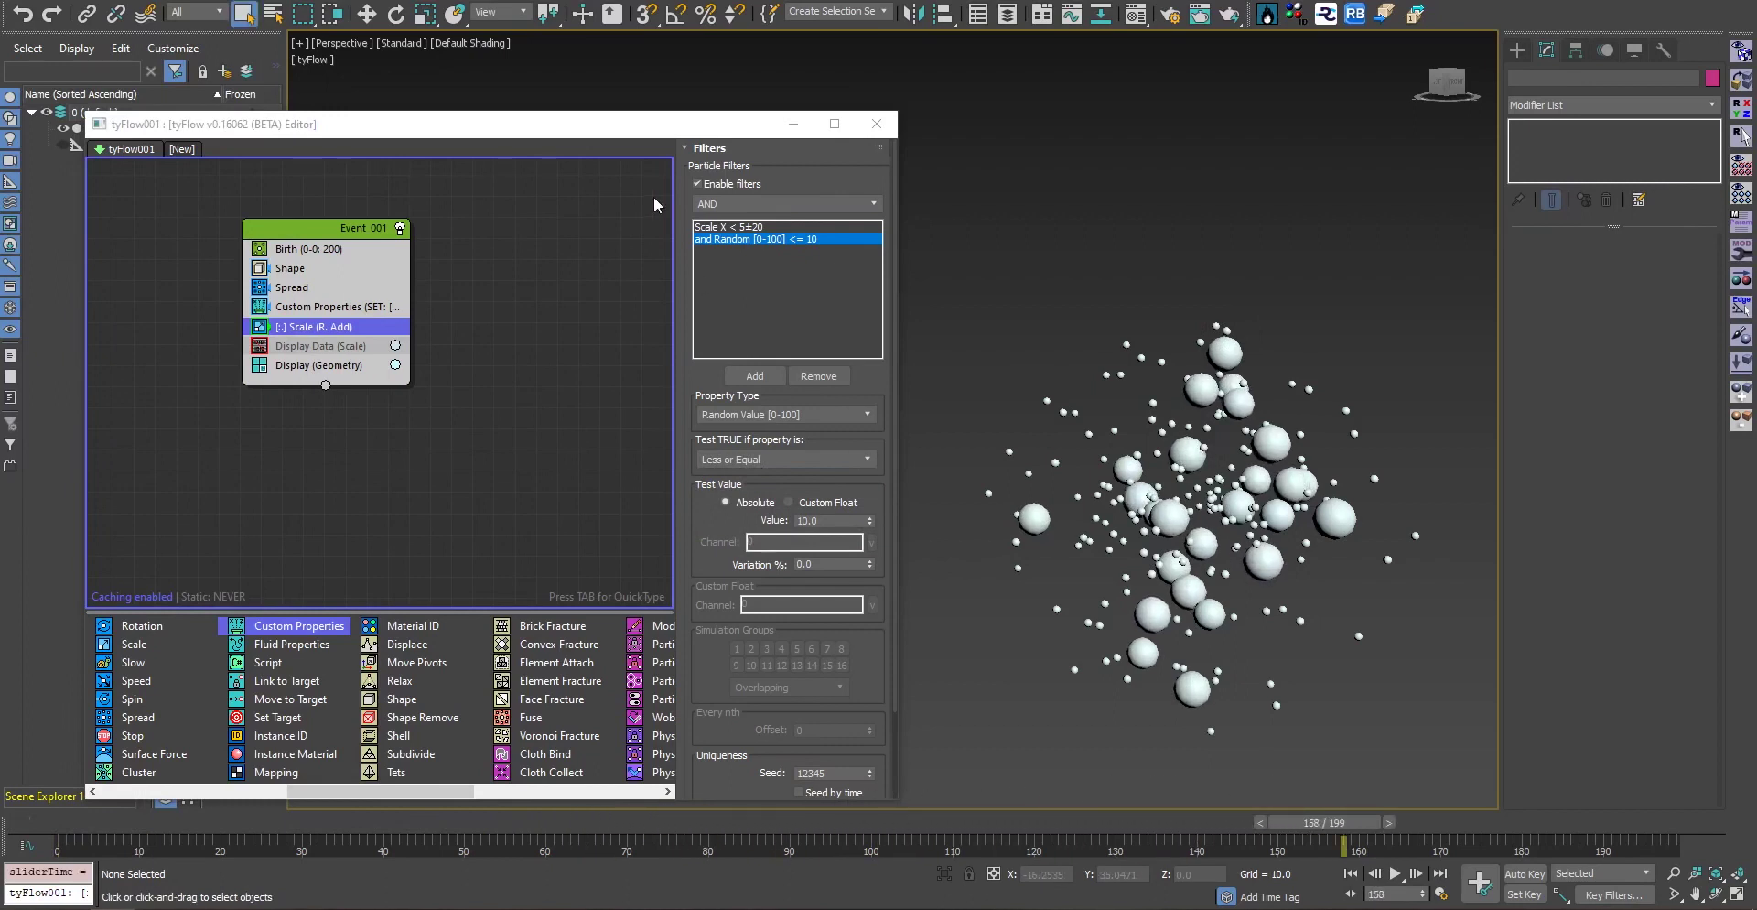
left_click(745, 227)
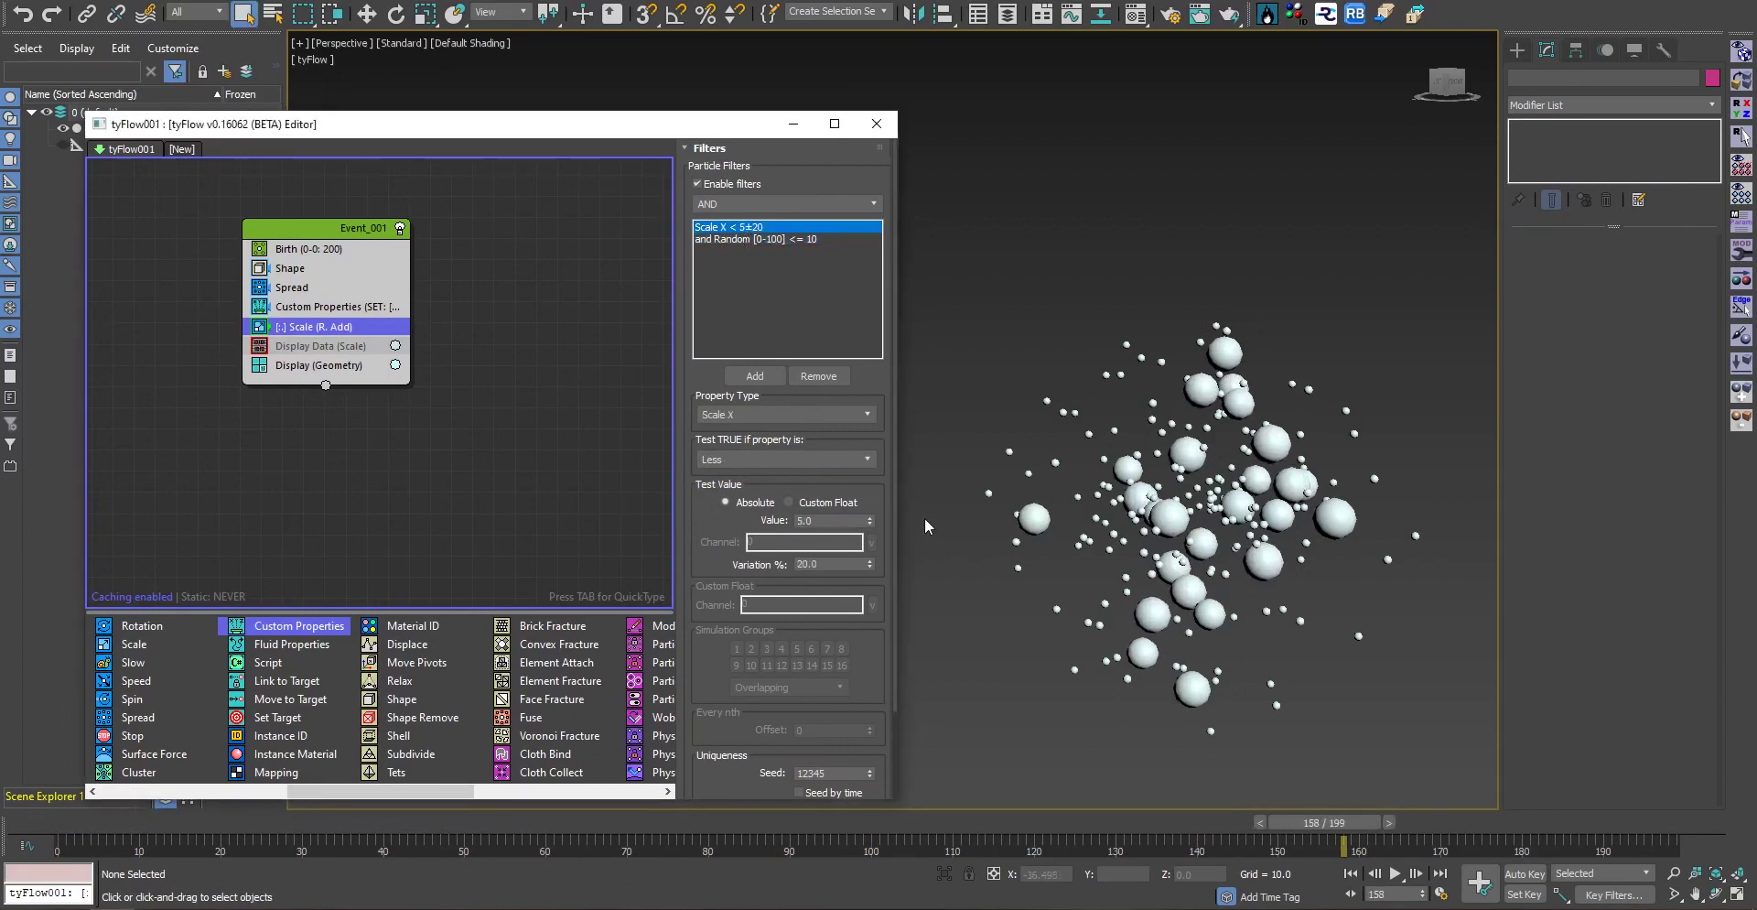
left_click(805, 240)
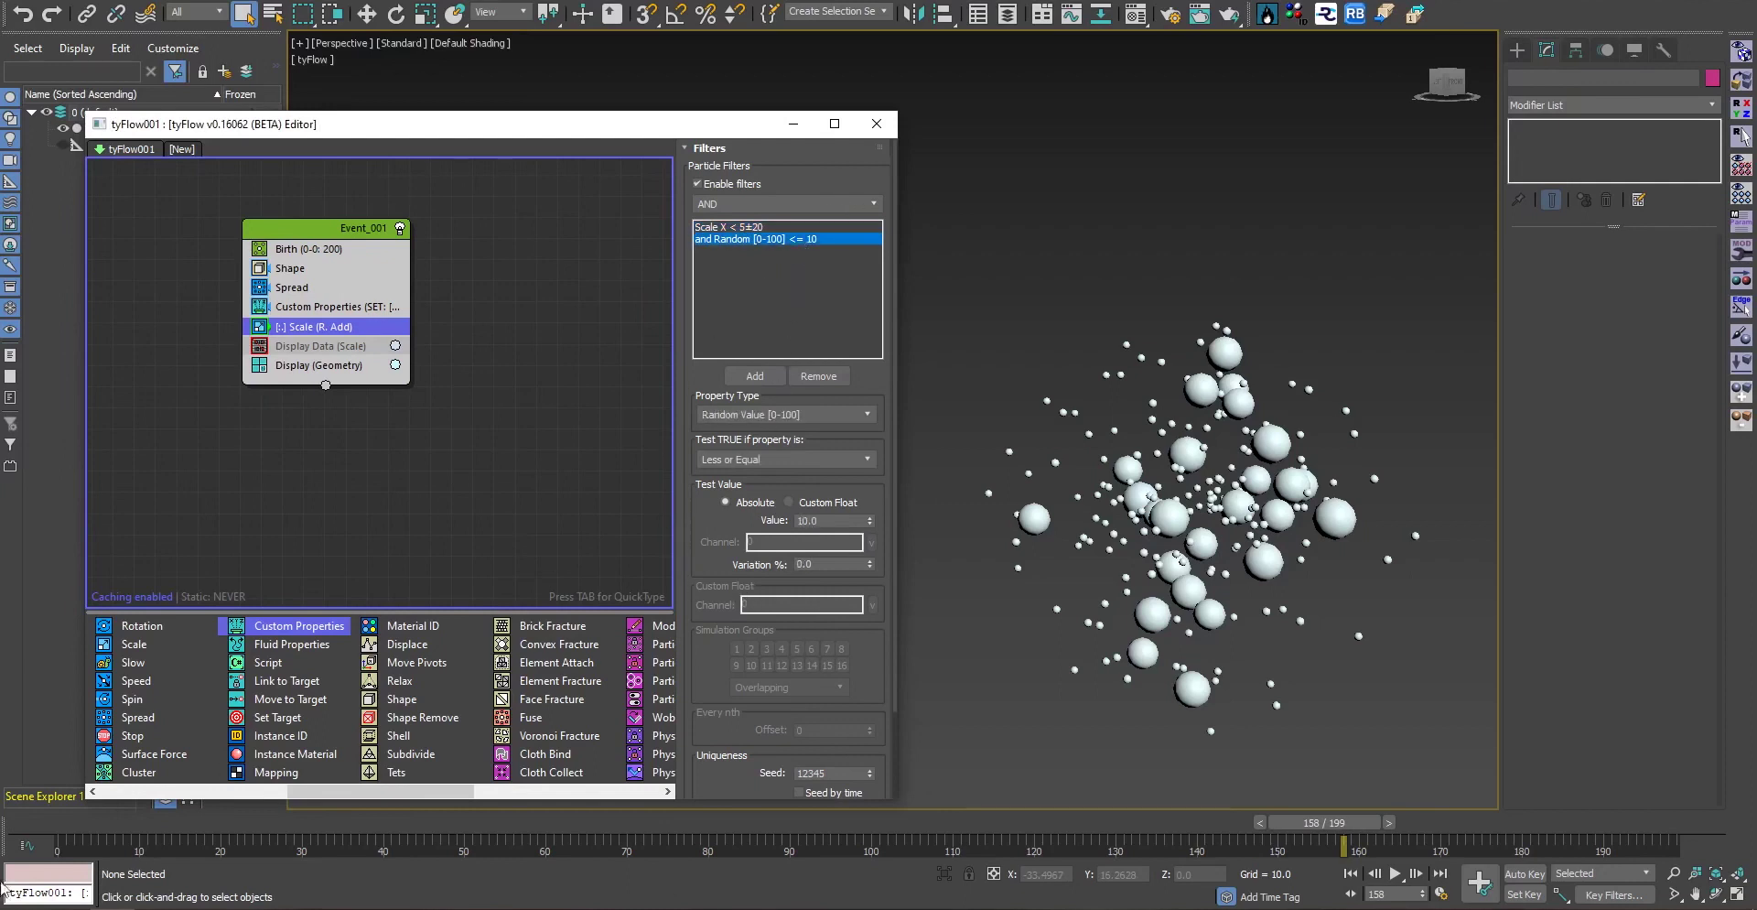
left_click(53, 829)
left_click(840, 375)
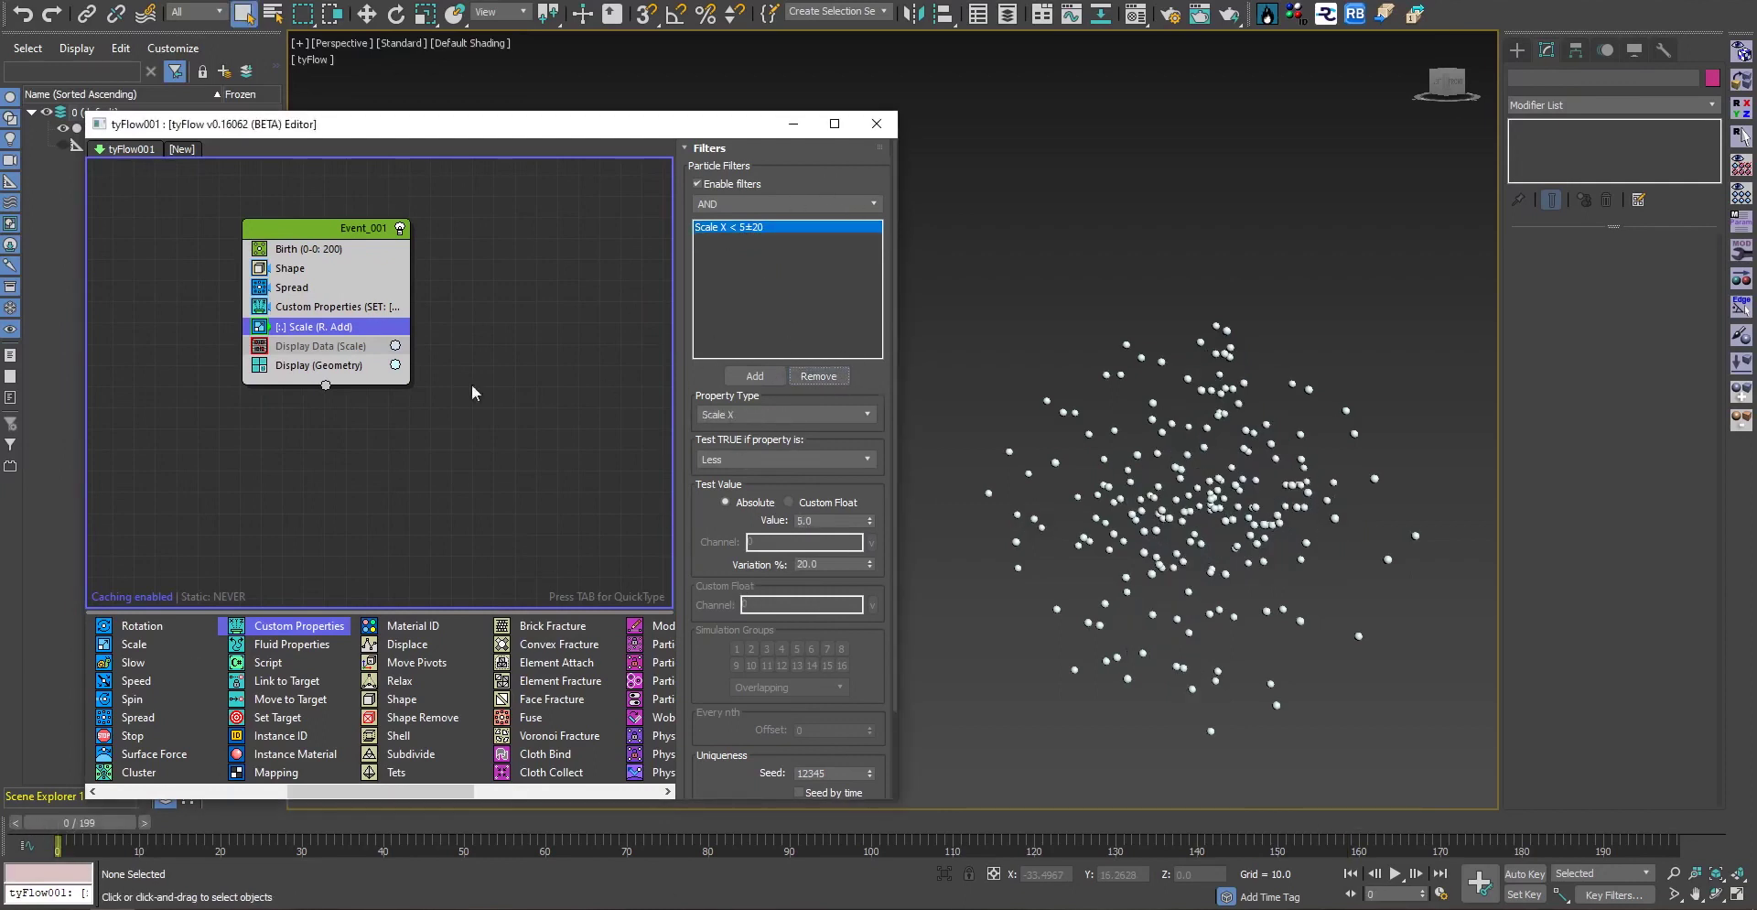
Examine the Custom Properties operator's operation modes and the property types available for its custom float
left_click(332, 309)
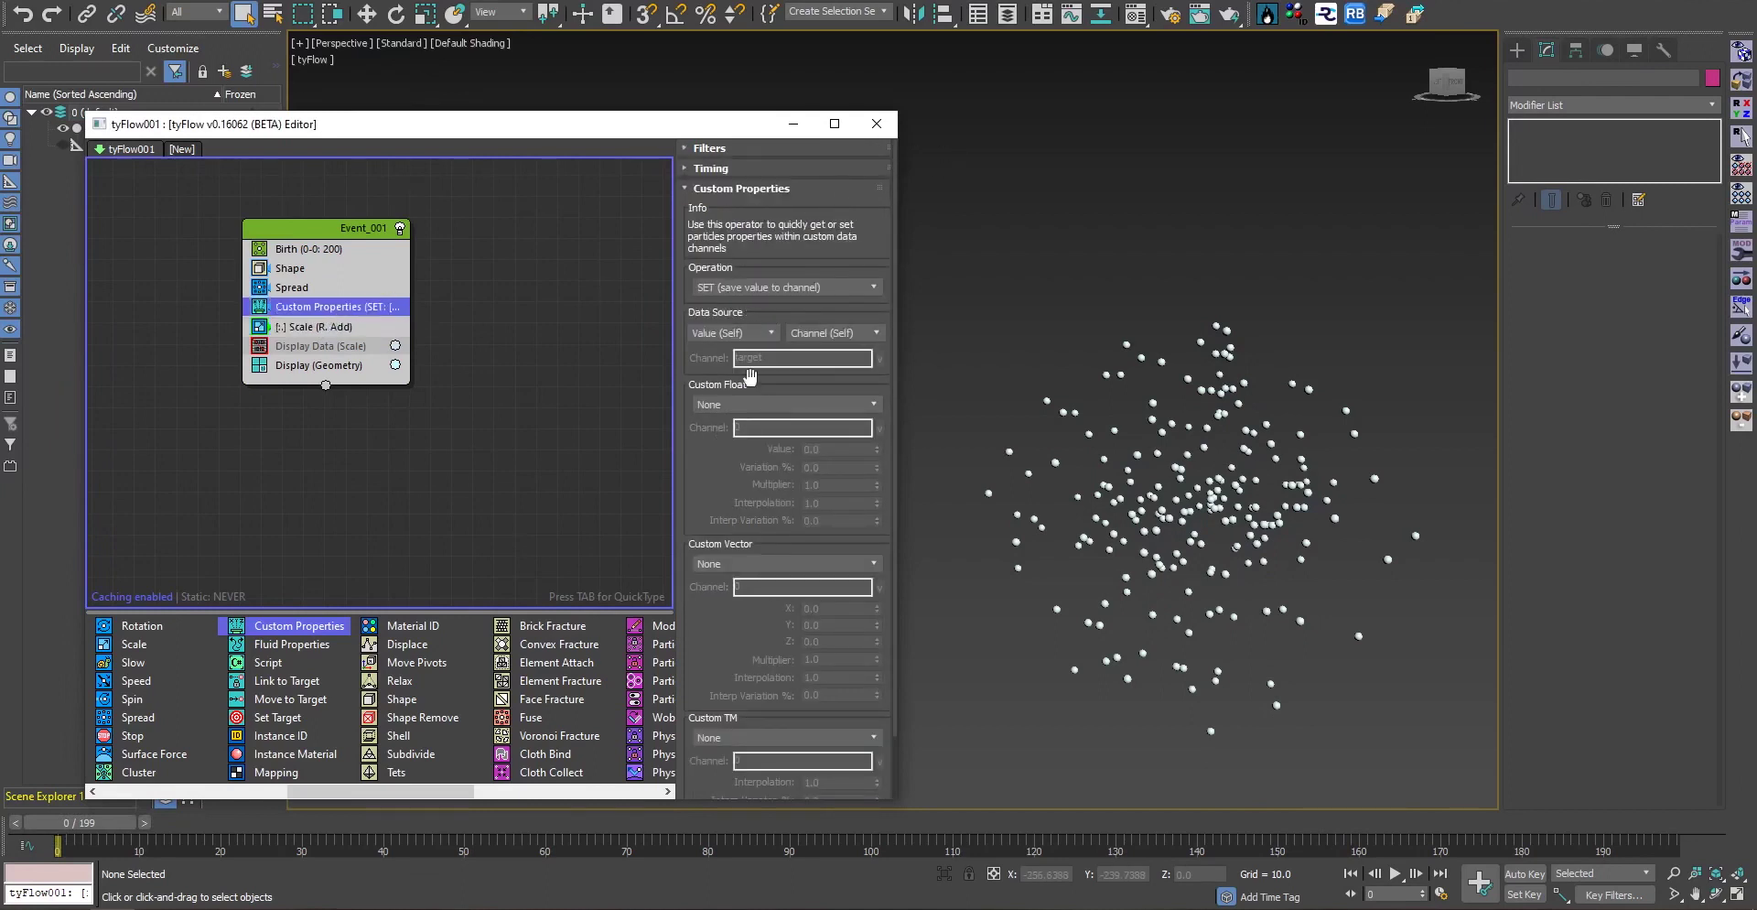
left_click_drag(750, 377, 777, 291)
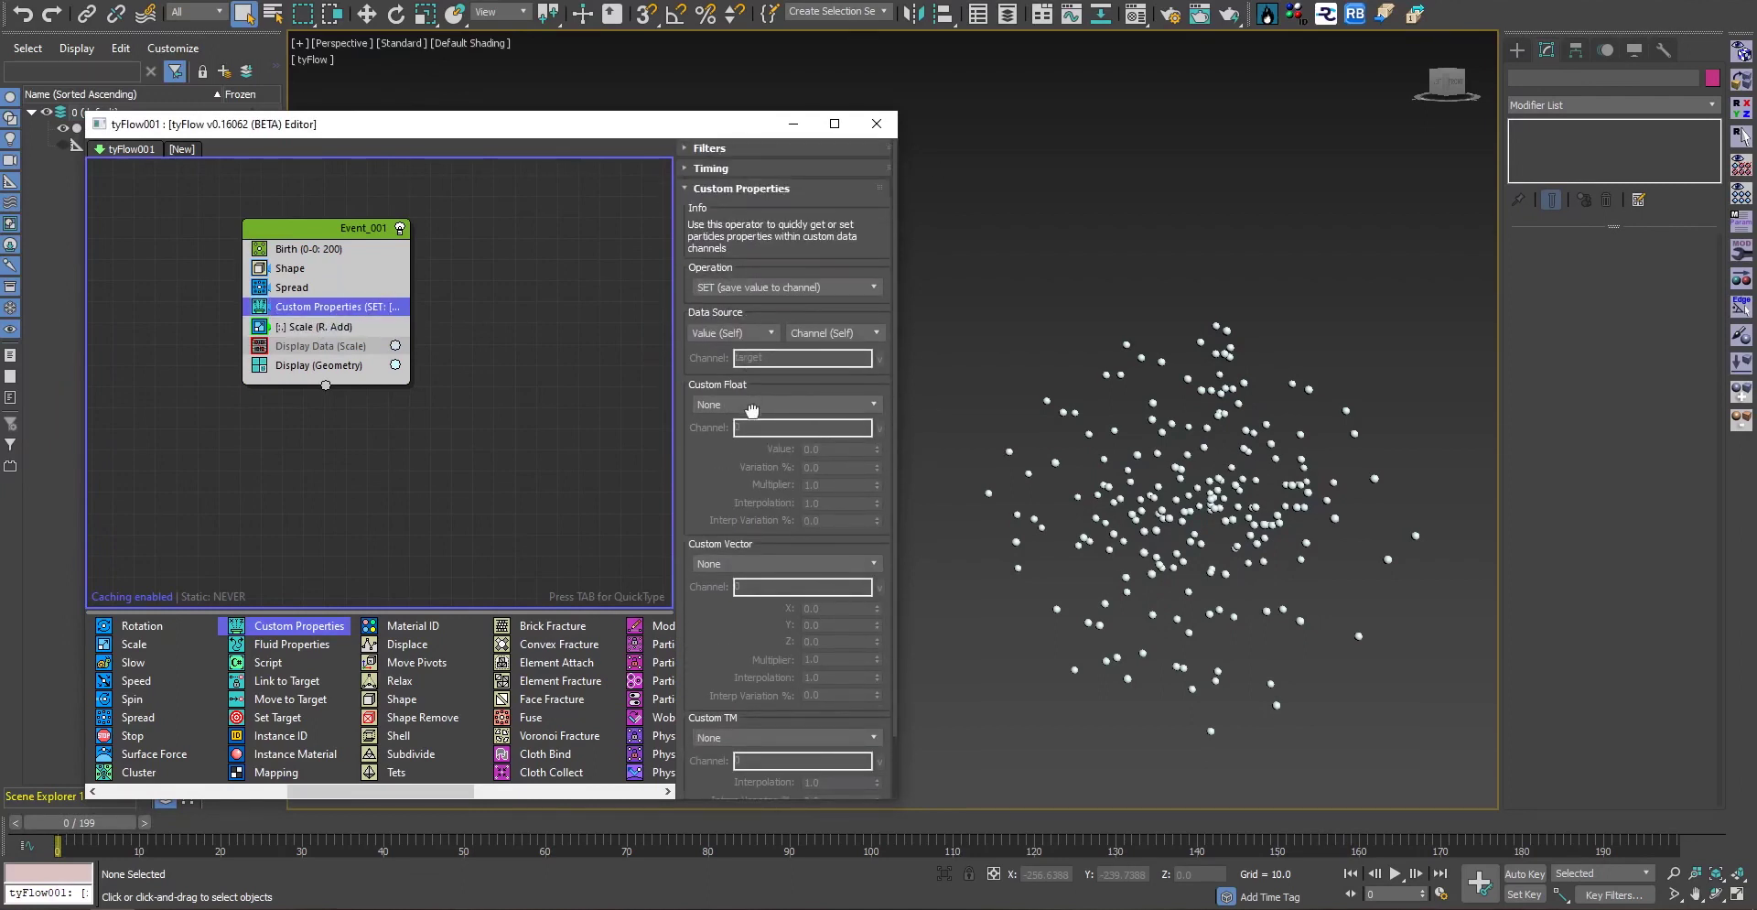
left_click(772, 284)
left_click(787, 302)
left_click(754, 403)
left_click_drag(875, 469, 871, 538)
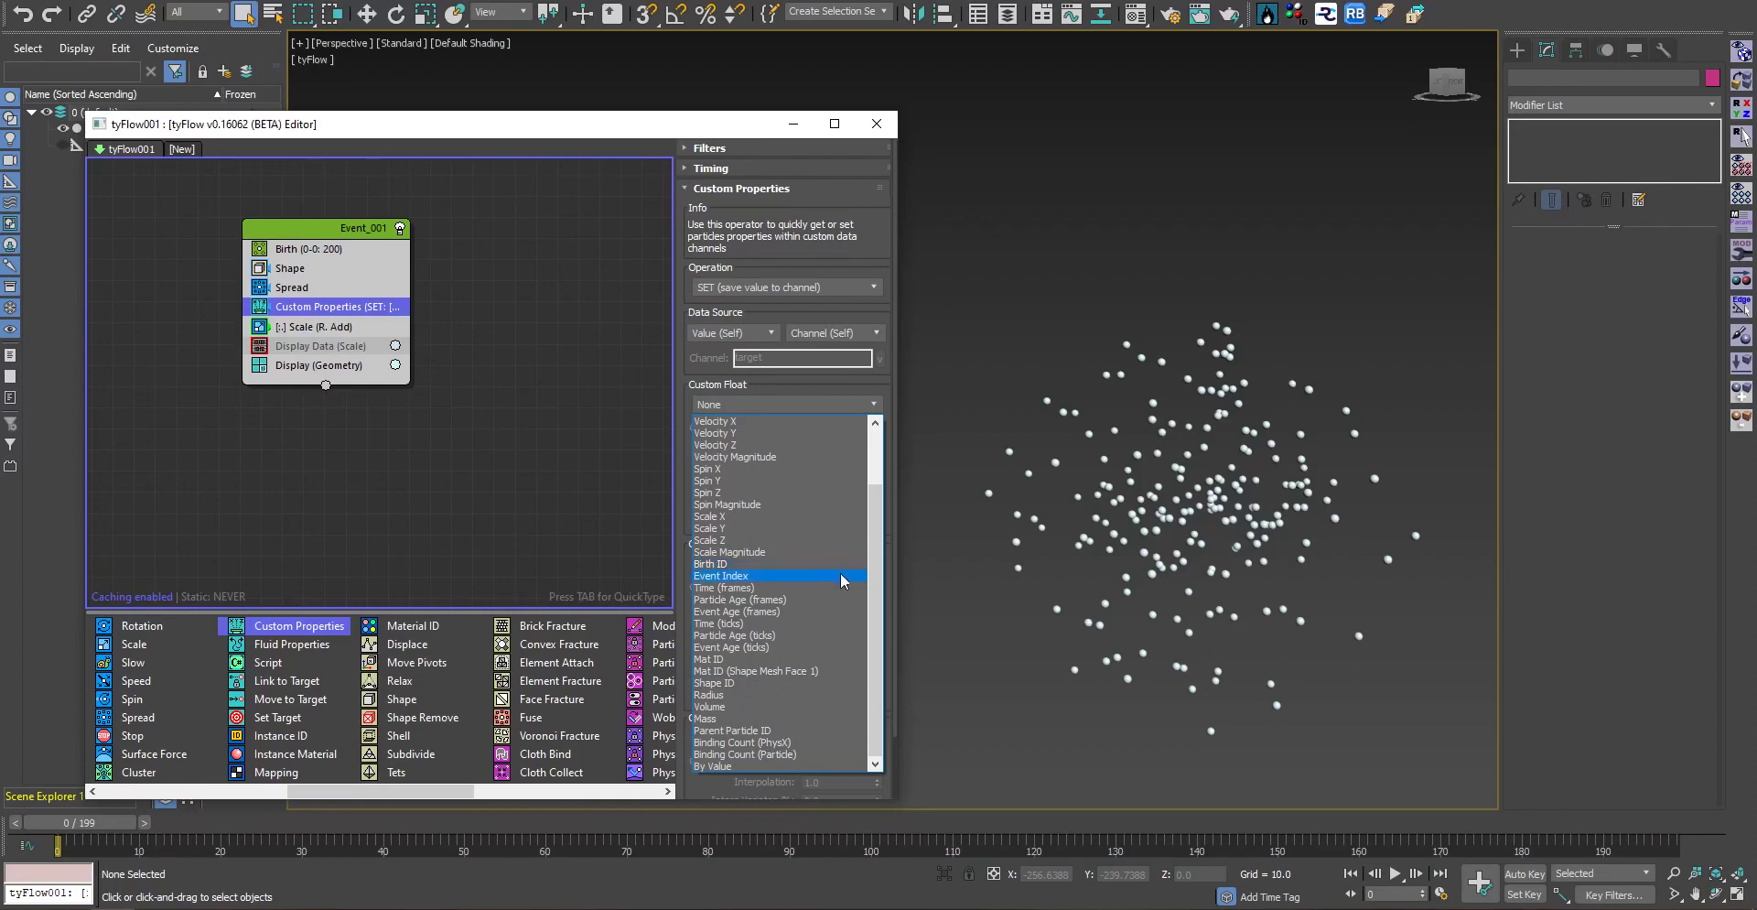
left_click(330, 436)
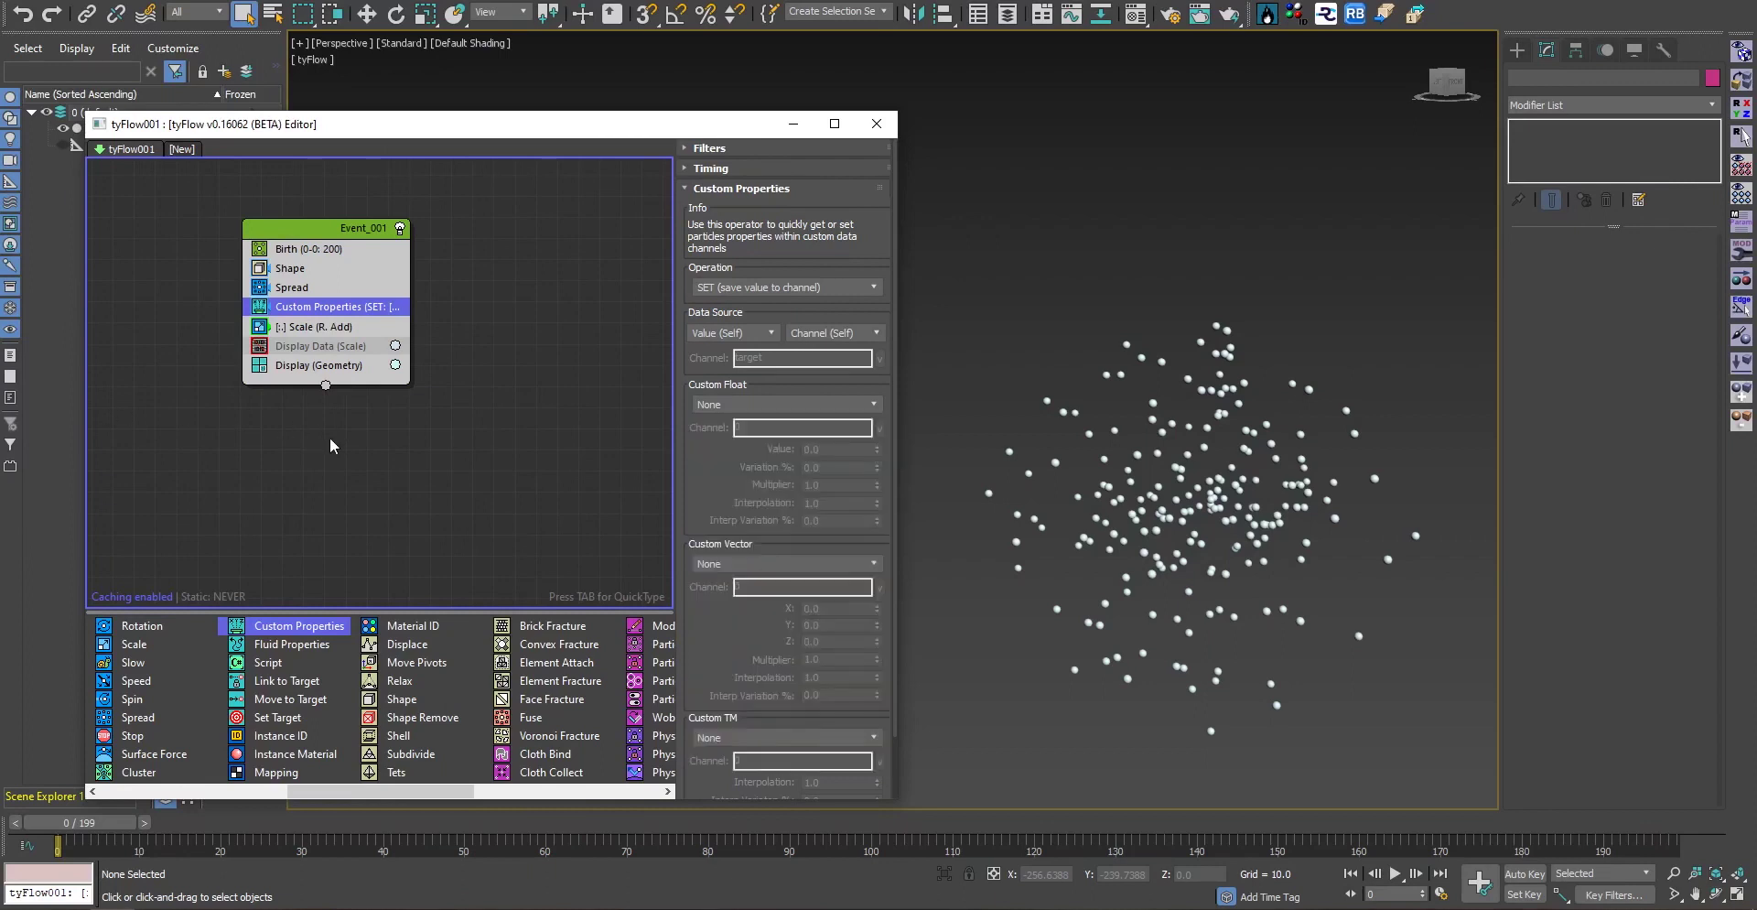
Turn off the Custom Properties operator, then remove the Scale operator's Scale X filter and disable its particle filters
left_click(260, 307)
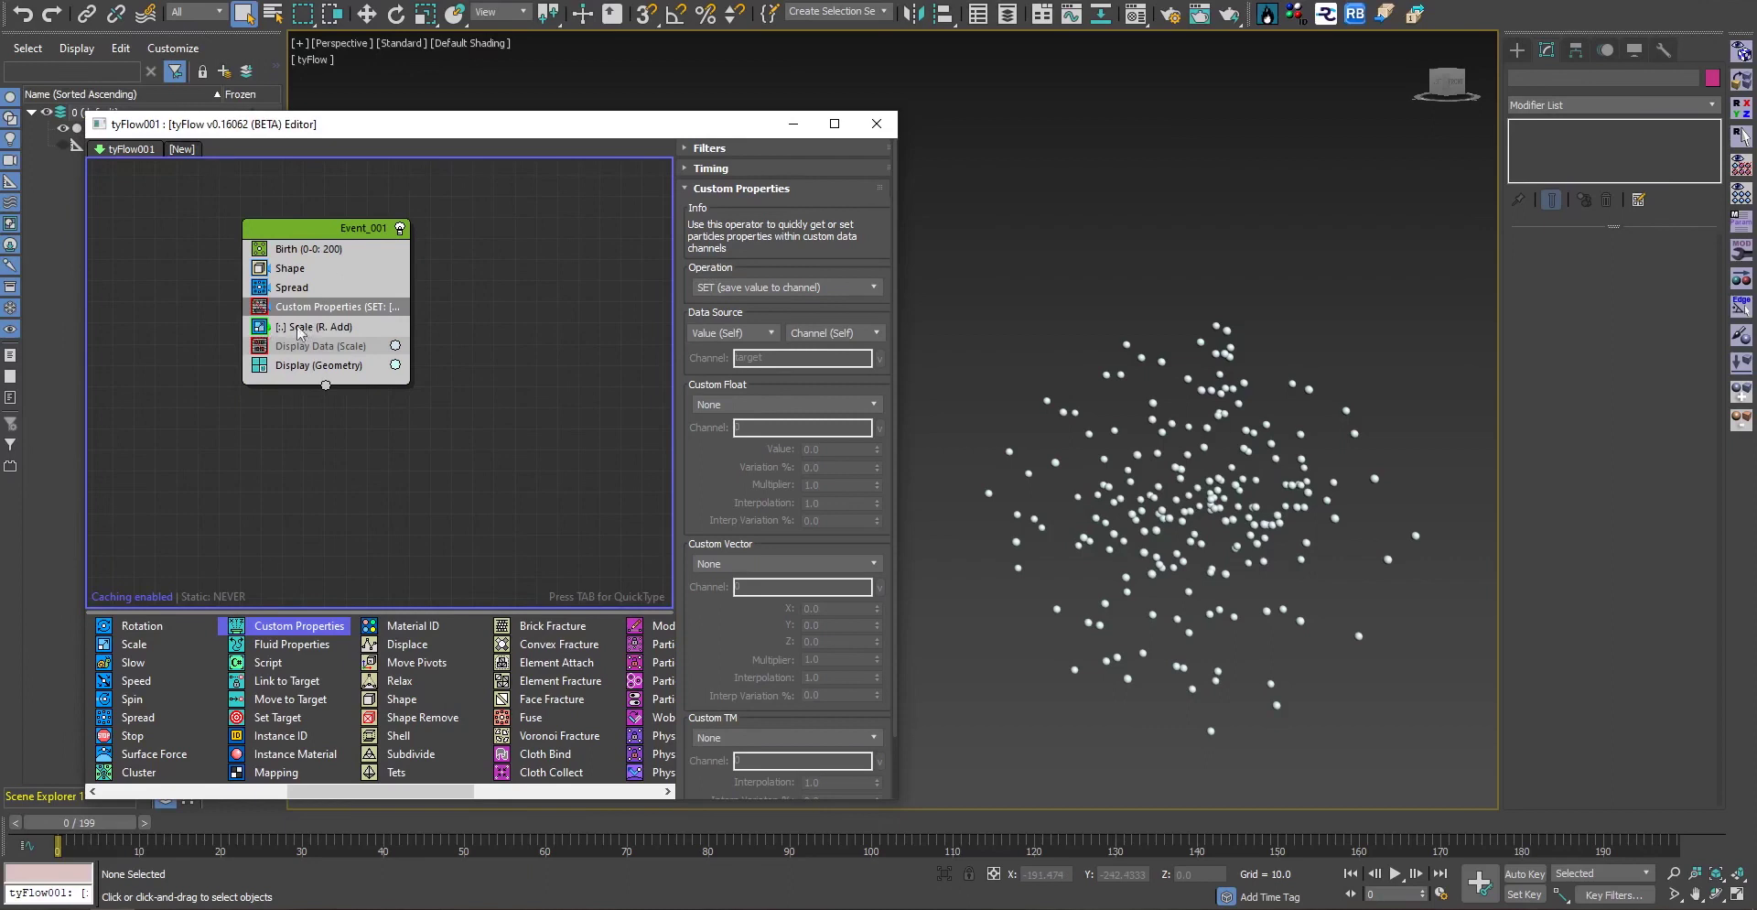
left_click(349, 326)
left_click(760, 227)
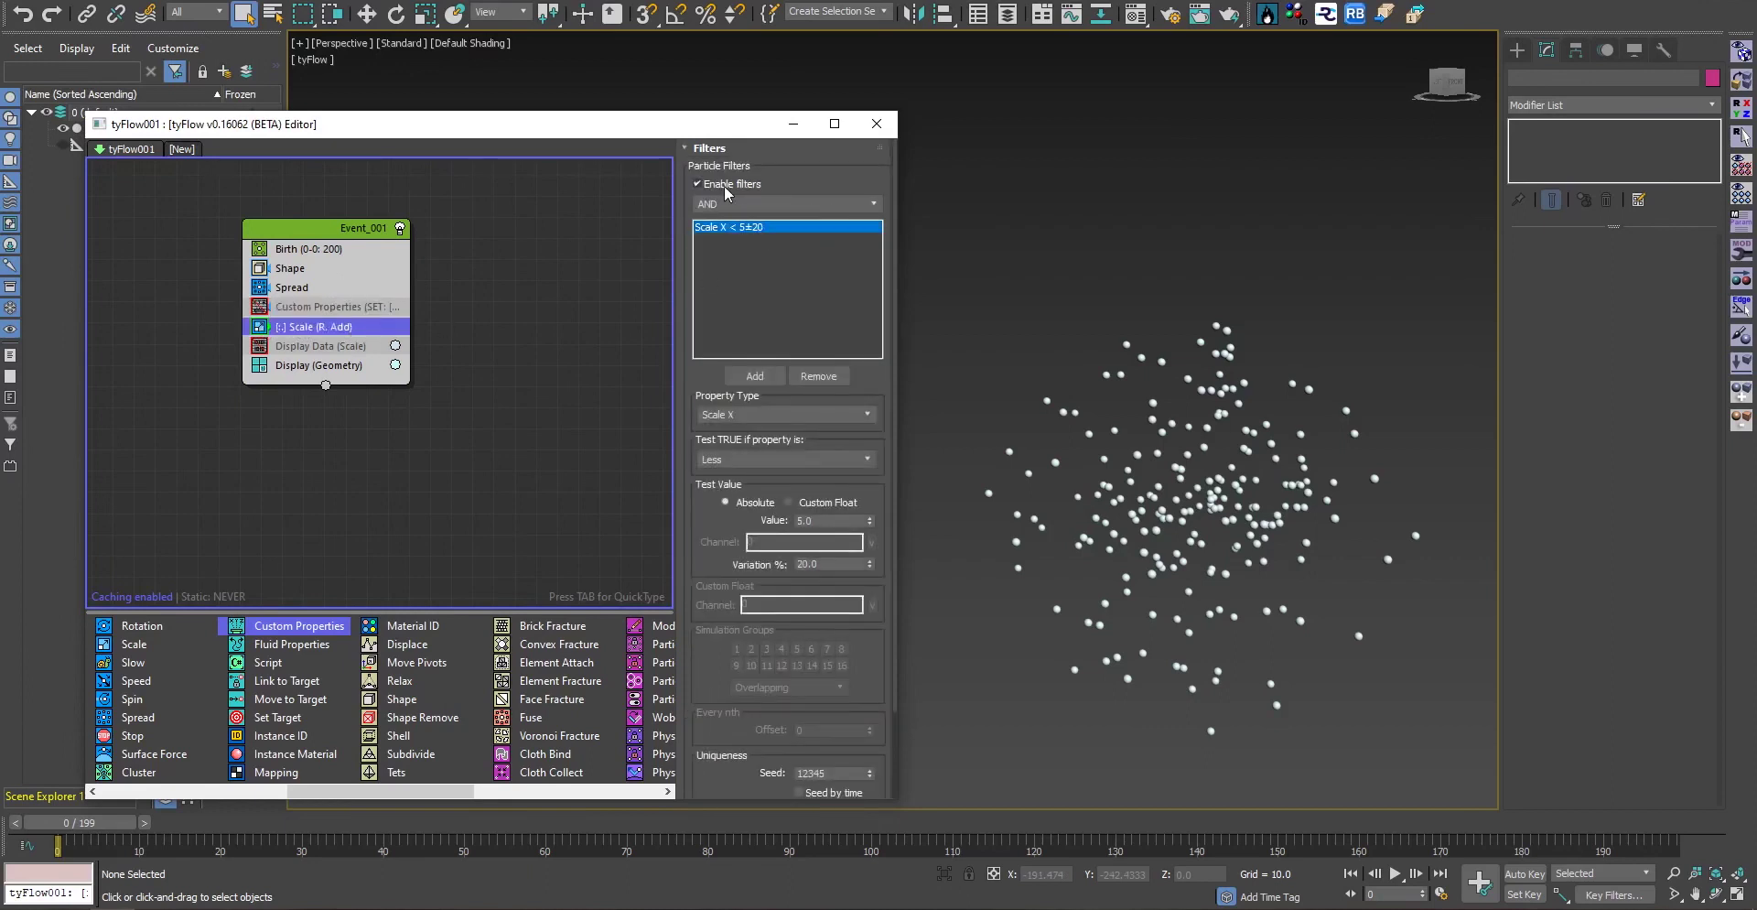
left_click(819, 375)
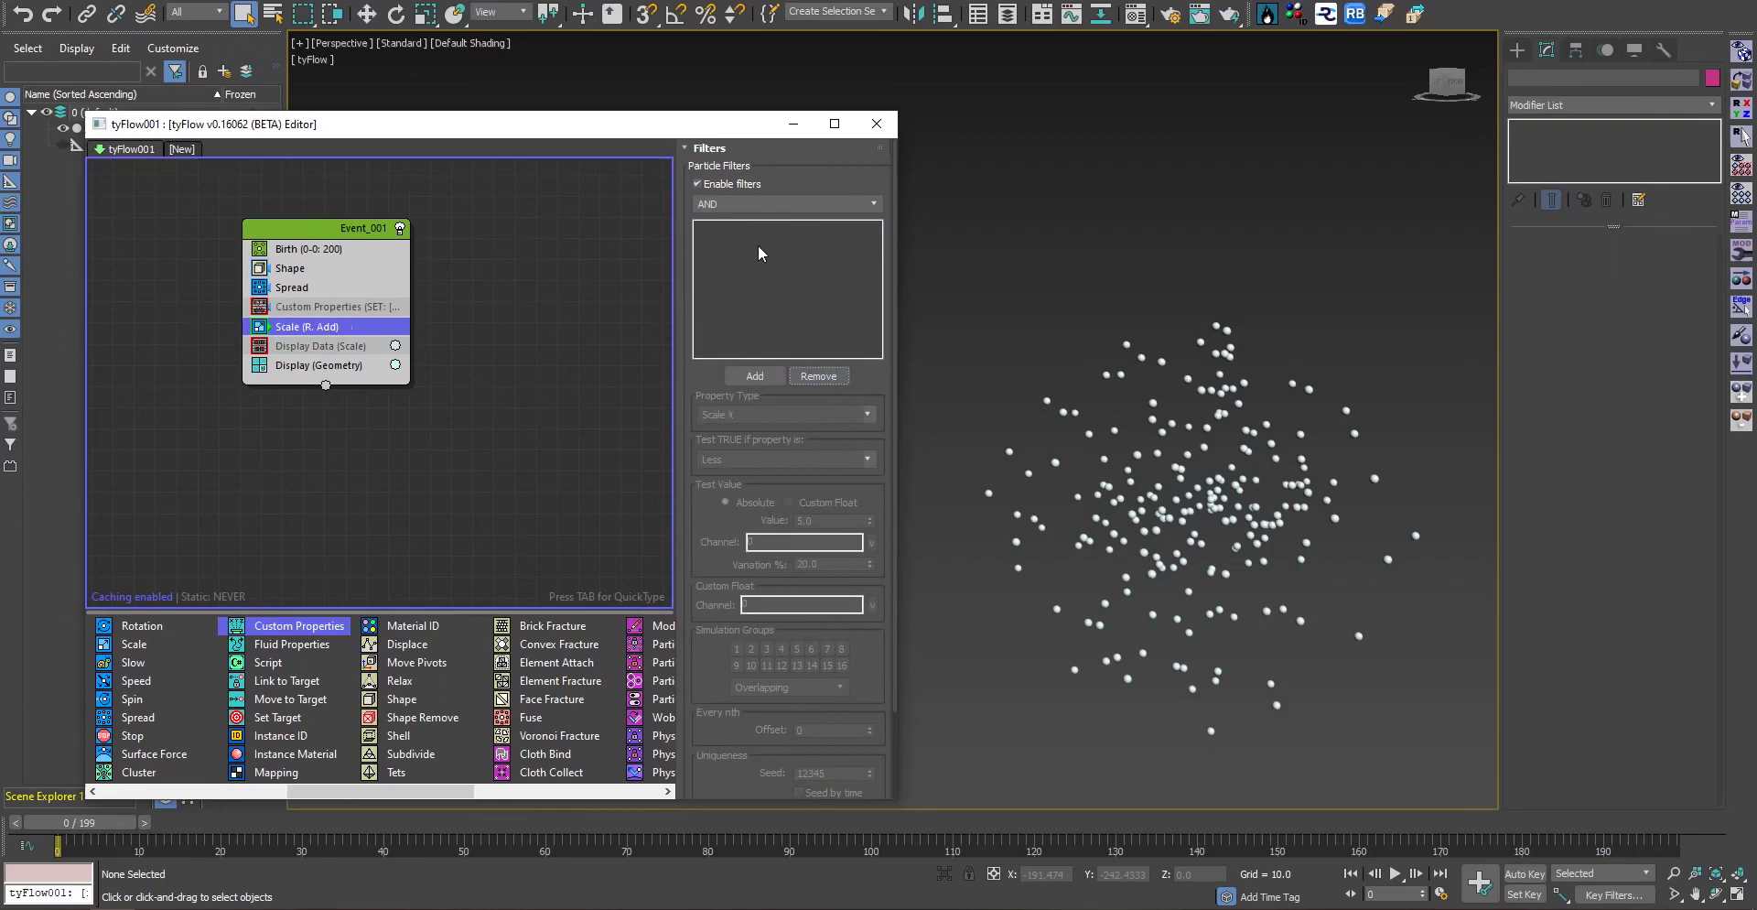
left_click(706, 183)
left_click_drag(131, 823, 69, 821)
Insert a PhysX Shape operator directly below Spread in Event_001
left_click(139, 791)
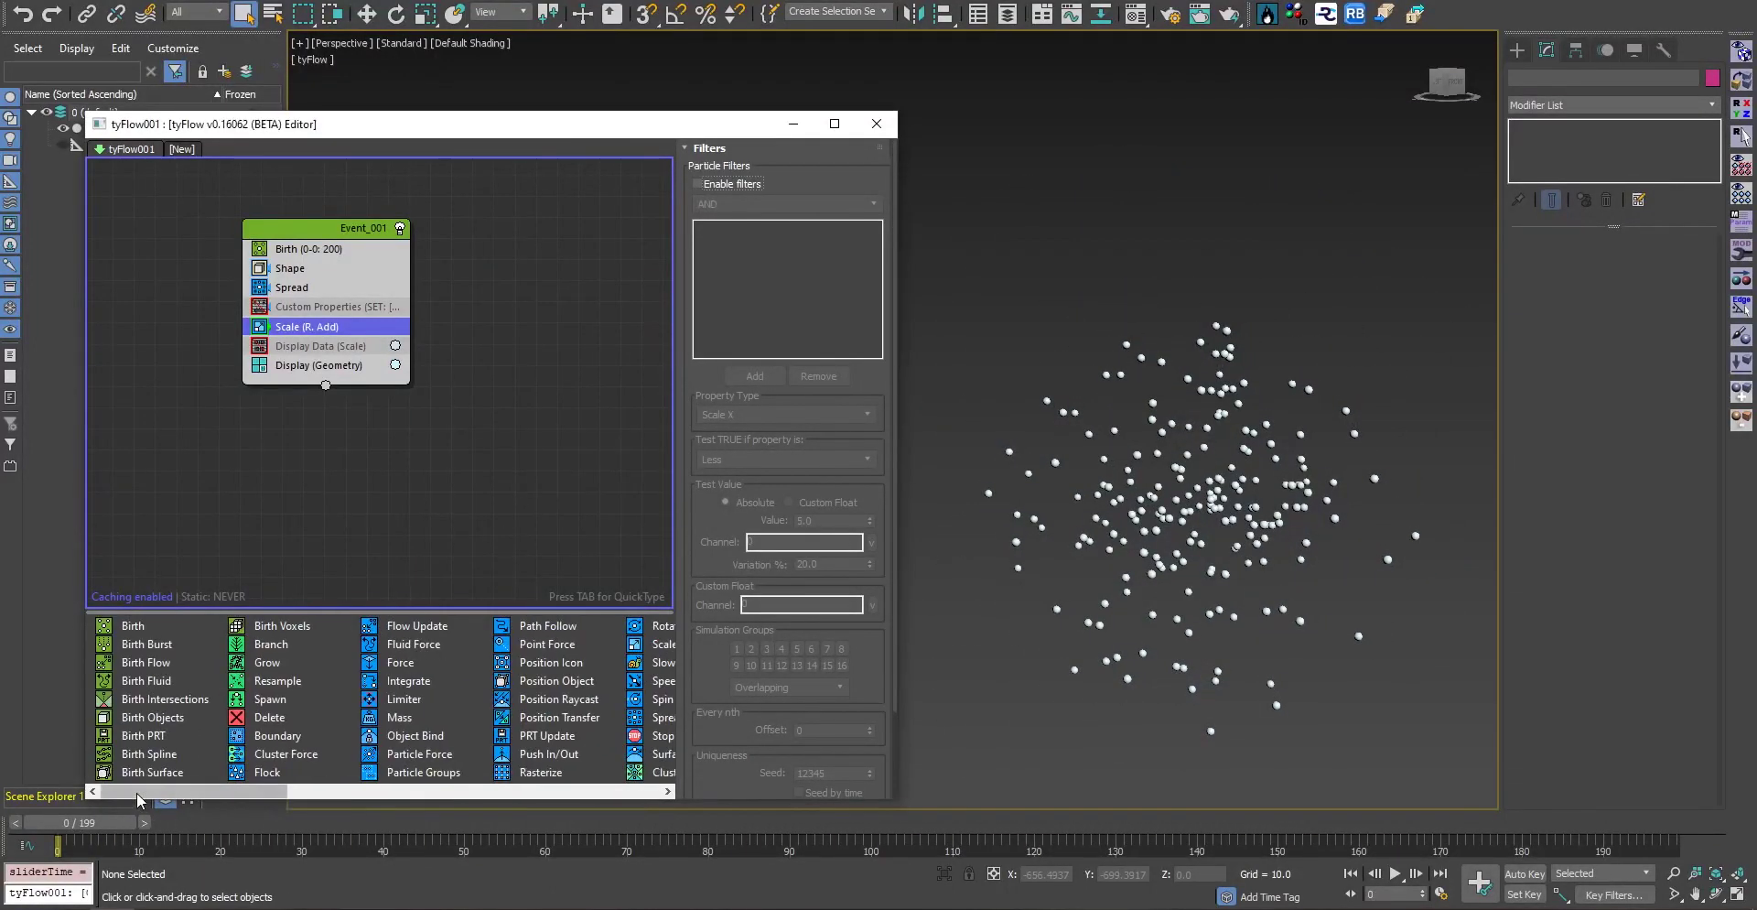
left_click_drag(261, 795, 572, 794)
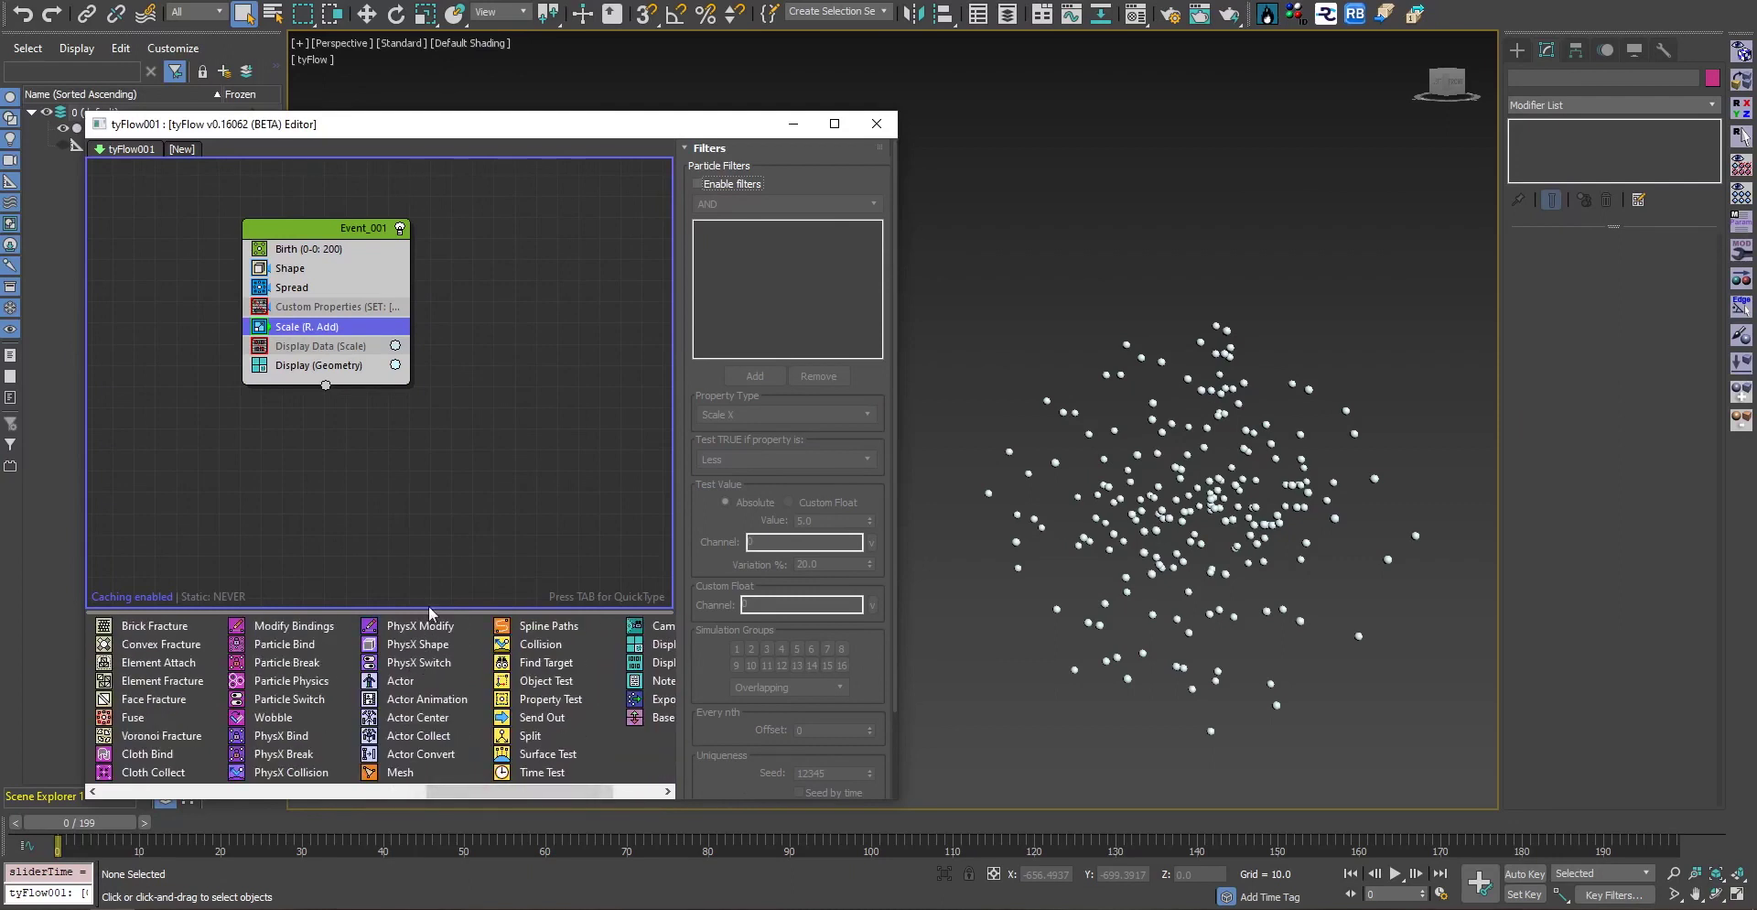
left_click_drag(420, 646, 295, 308)
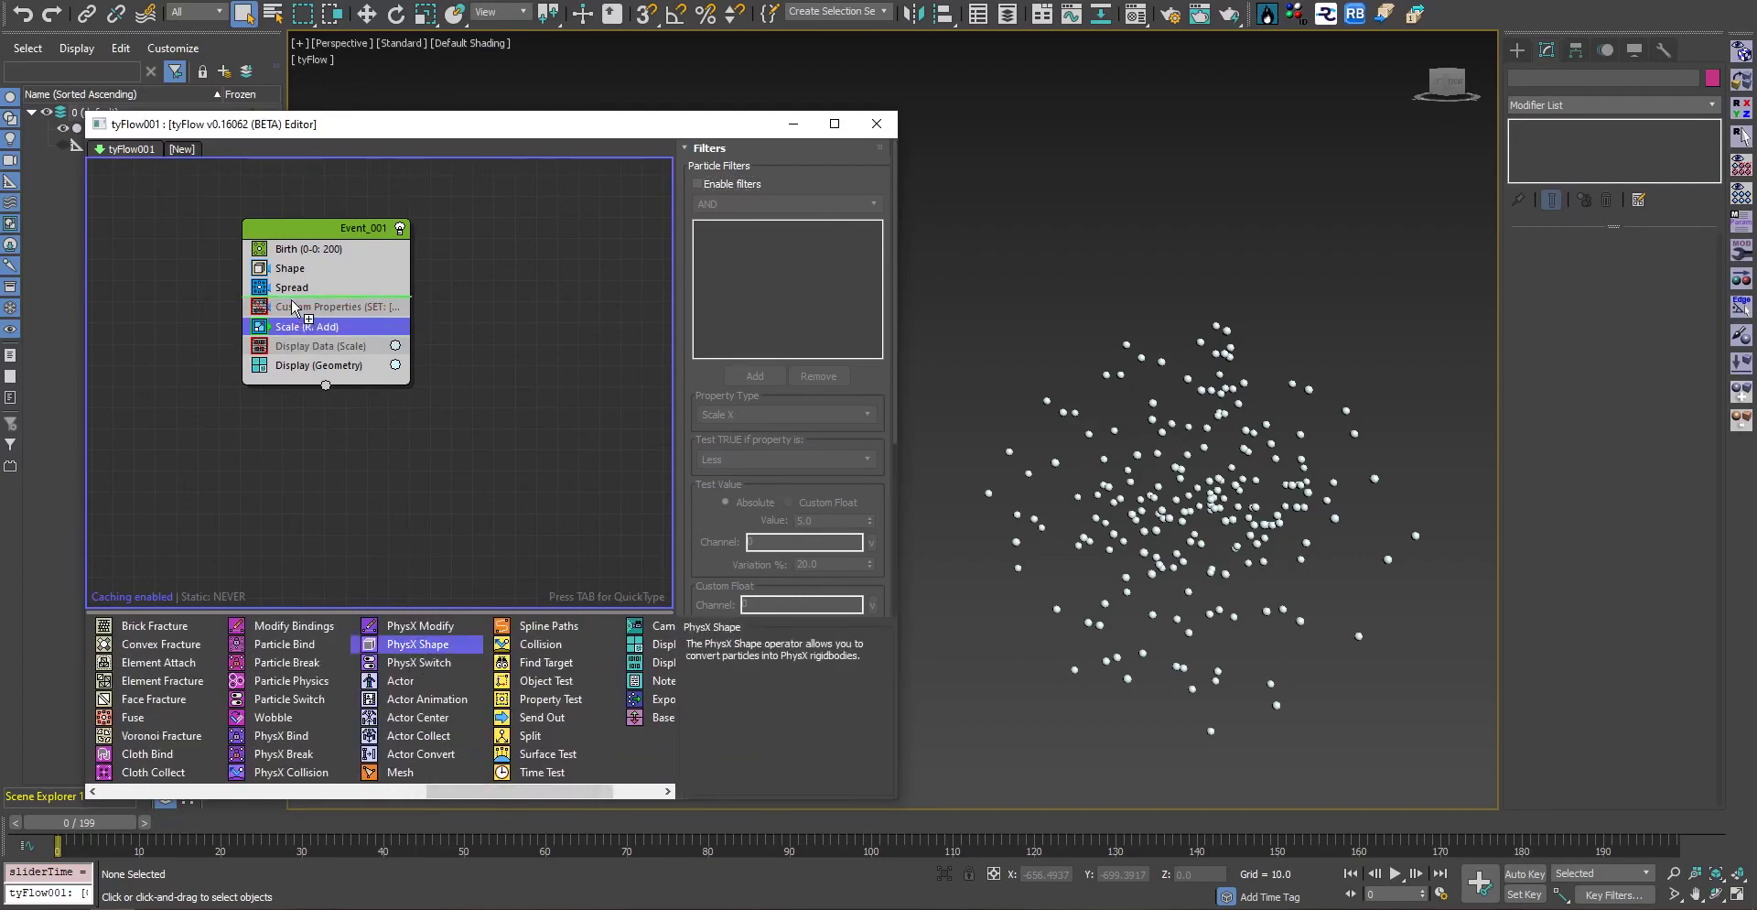
Select the tyFlow001 object and check the gravity and ground collider options in its PhysX settings
left_click_drag(209, 123, 183, 236)
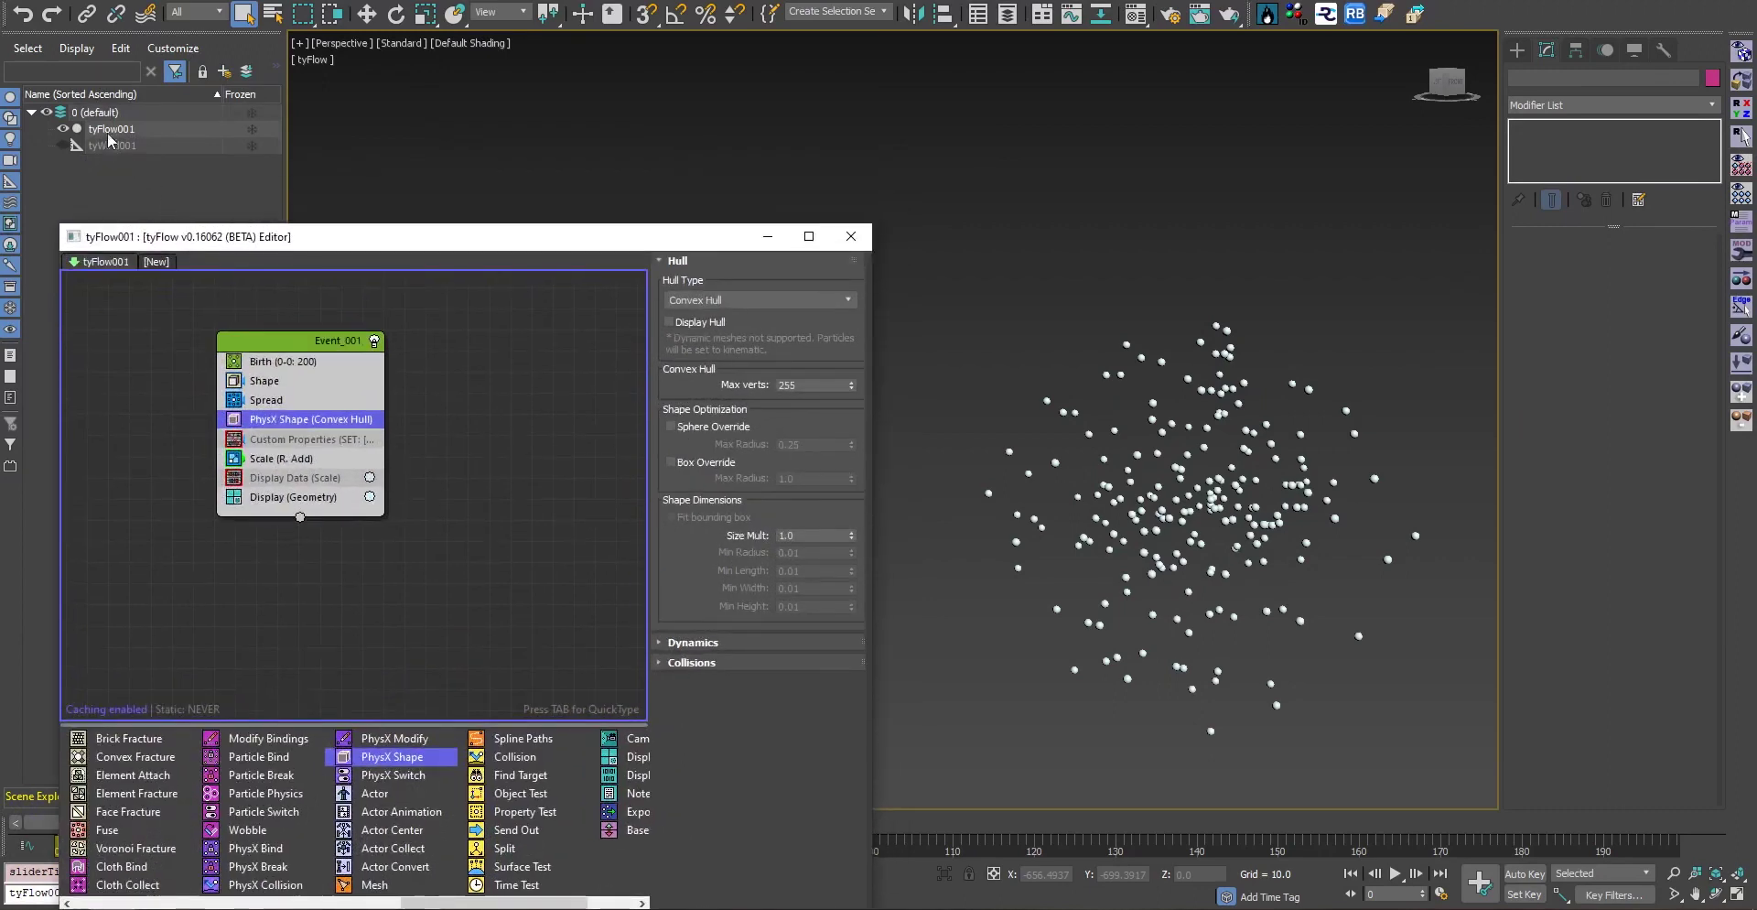
left_click(111, 129)
left_click(1543, 346)
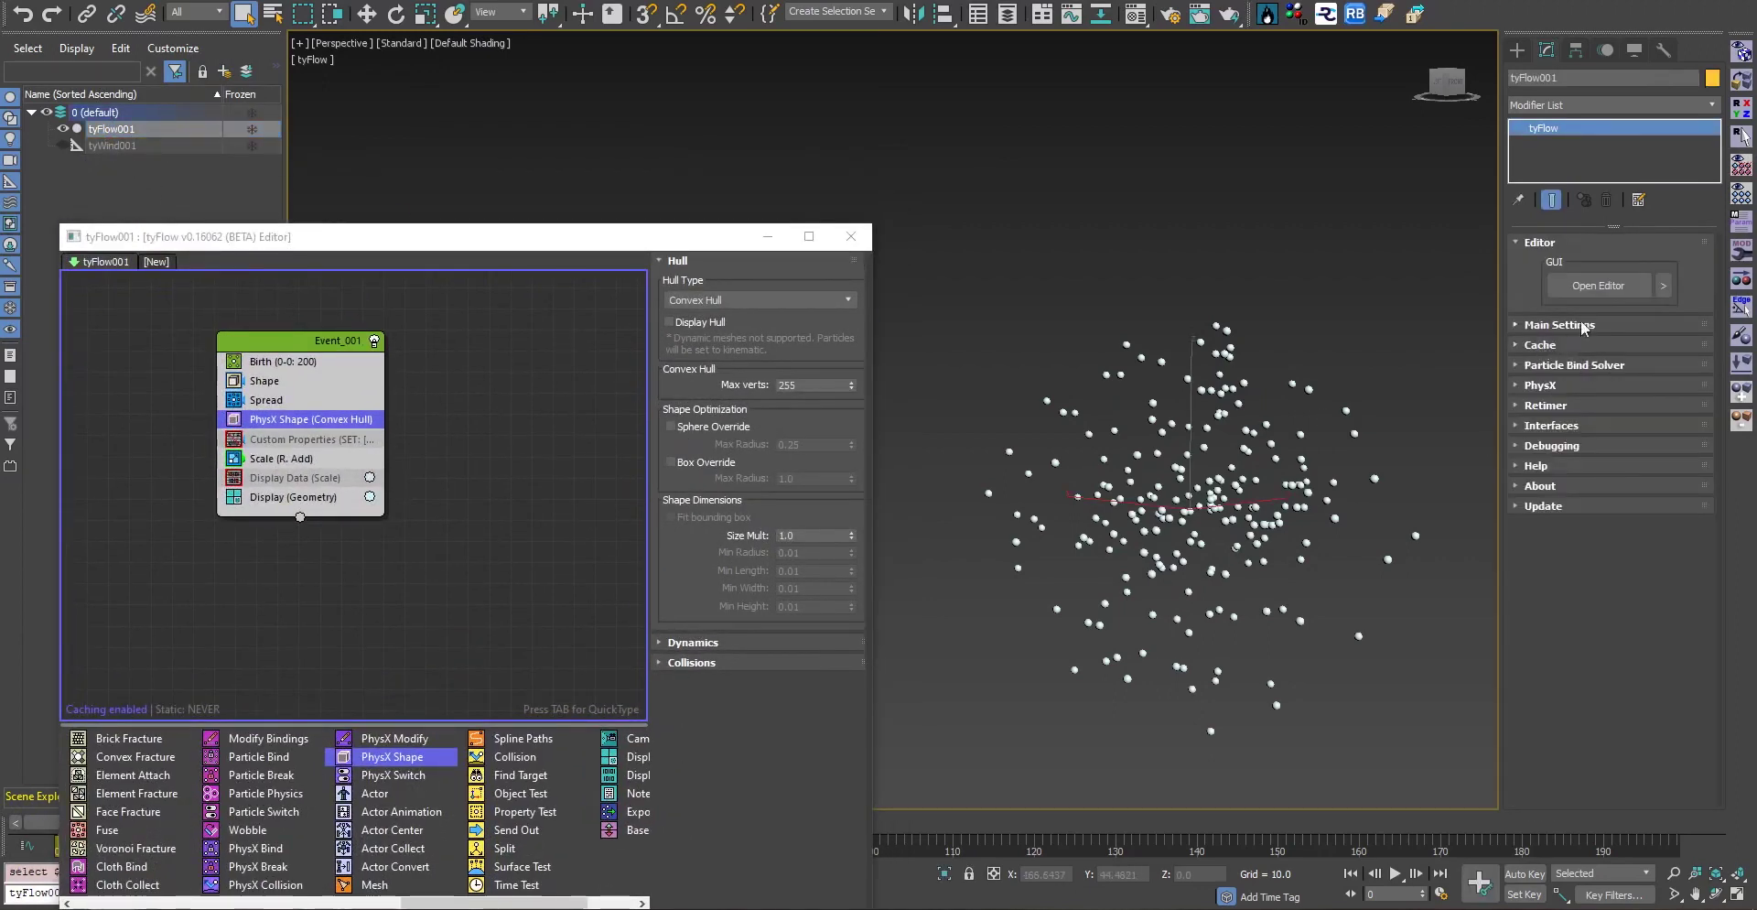
left_click(1540, 385)
scroll(1578, 362, "down", 3)
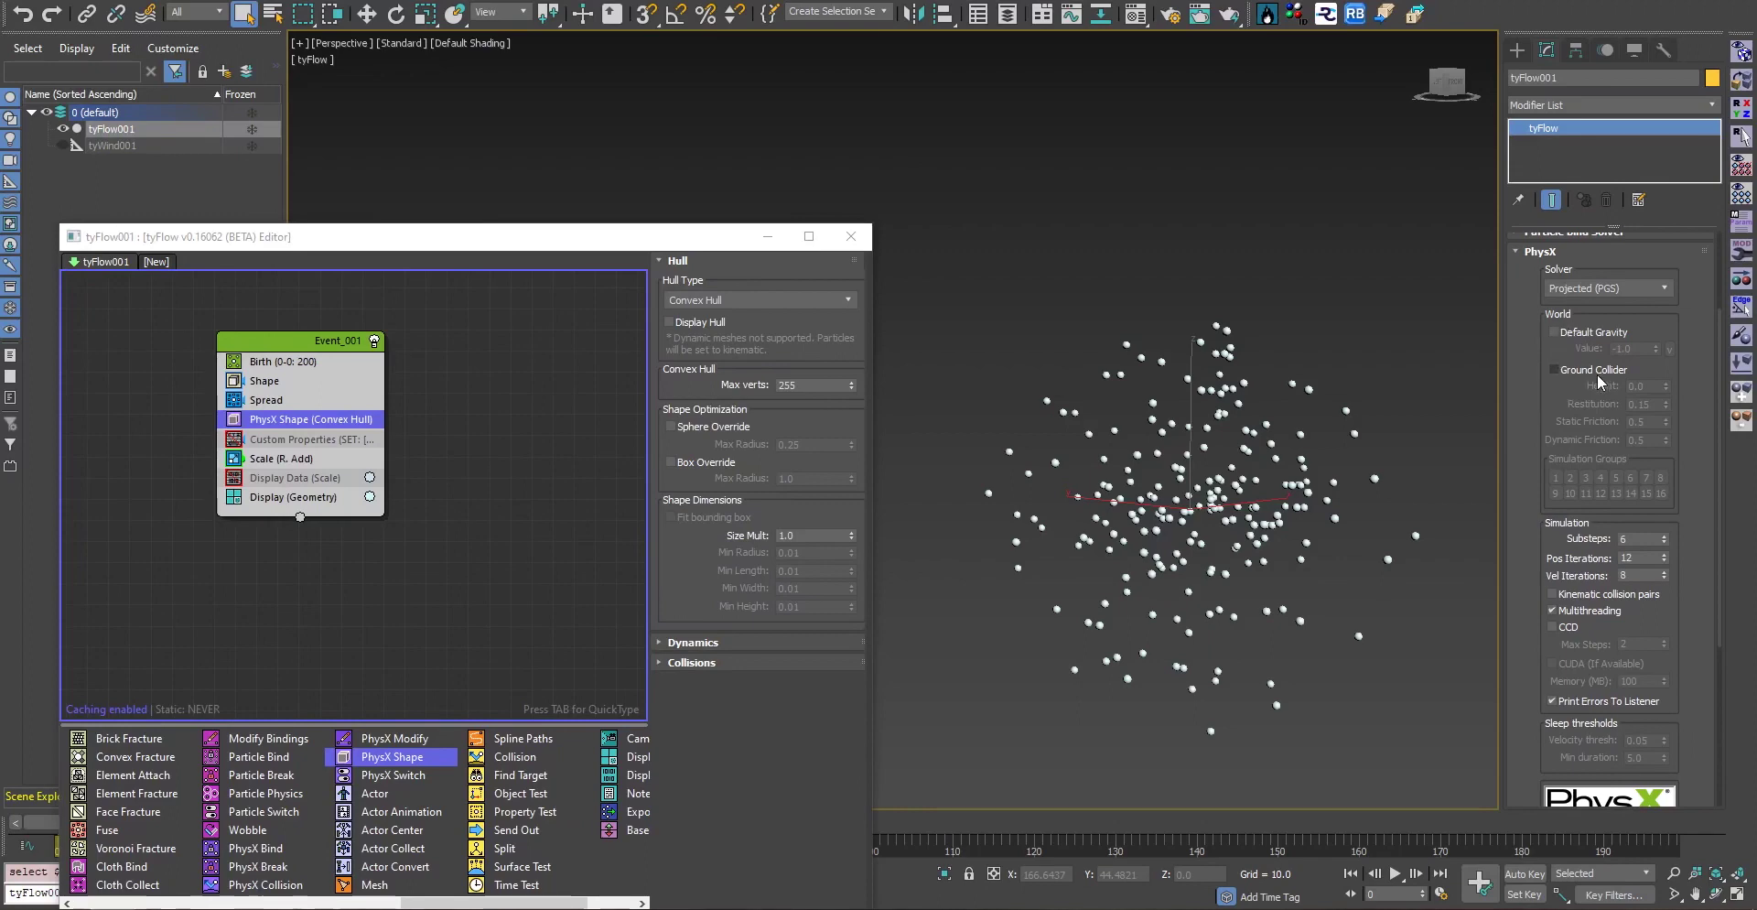
left_click_drag(579, 239, 746, 147)
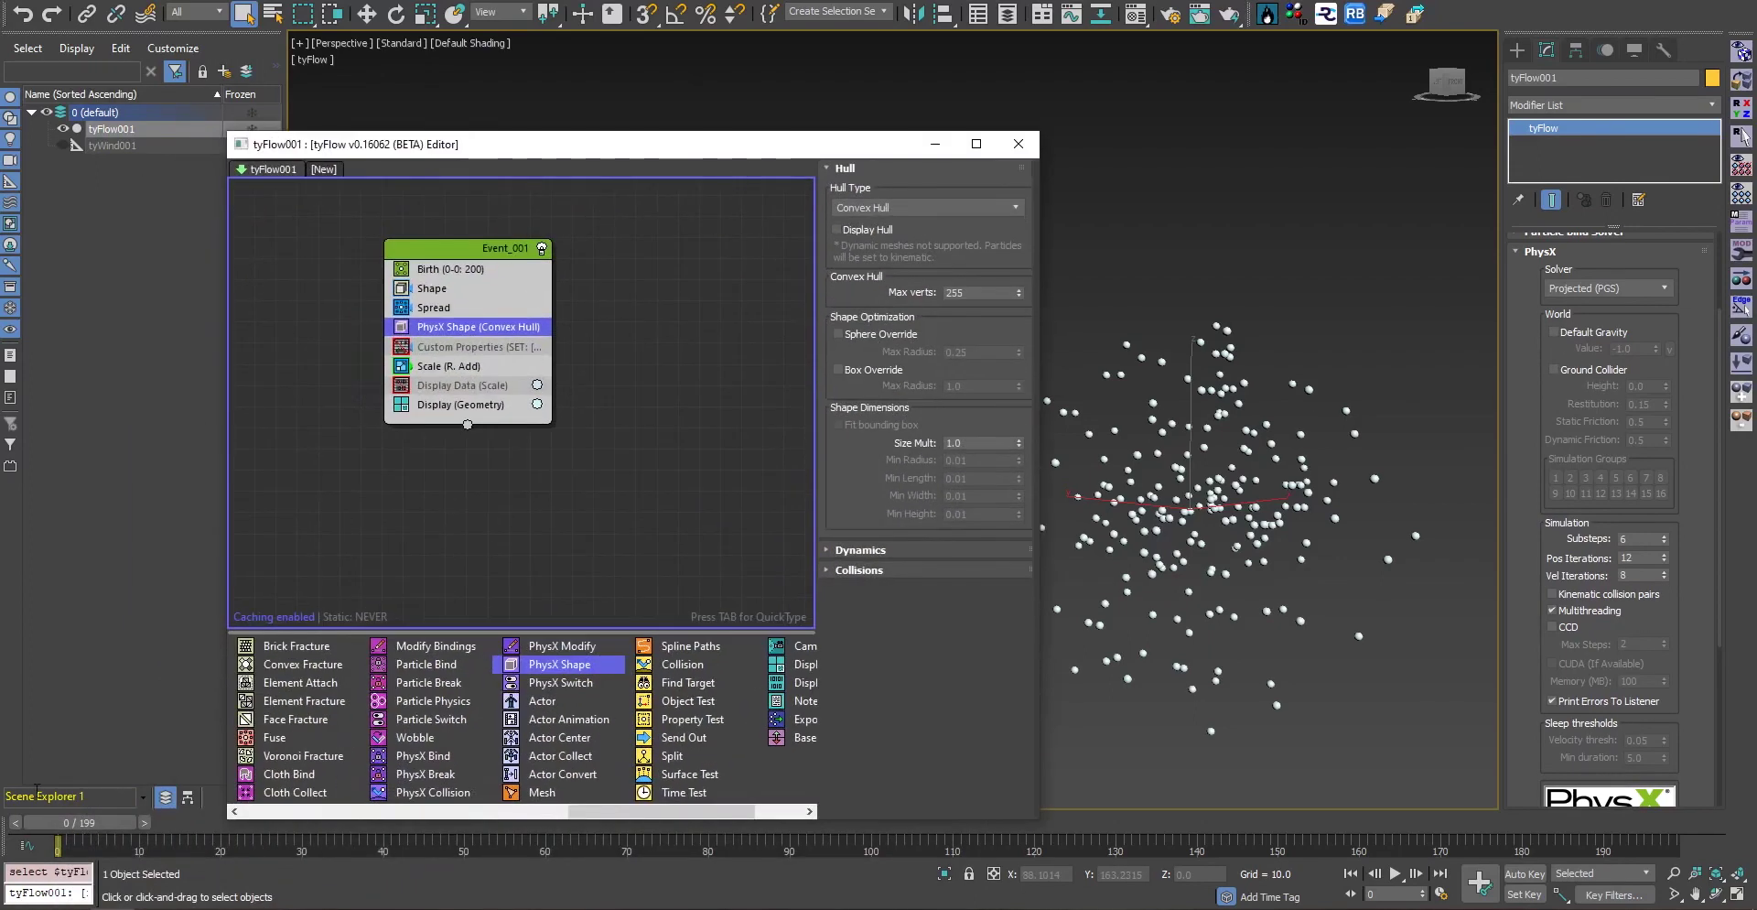
left_click_drag(91, 834, 57, 824)
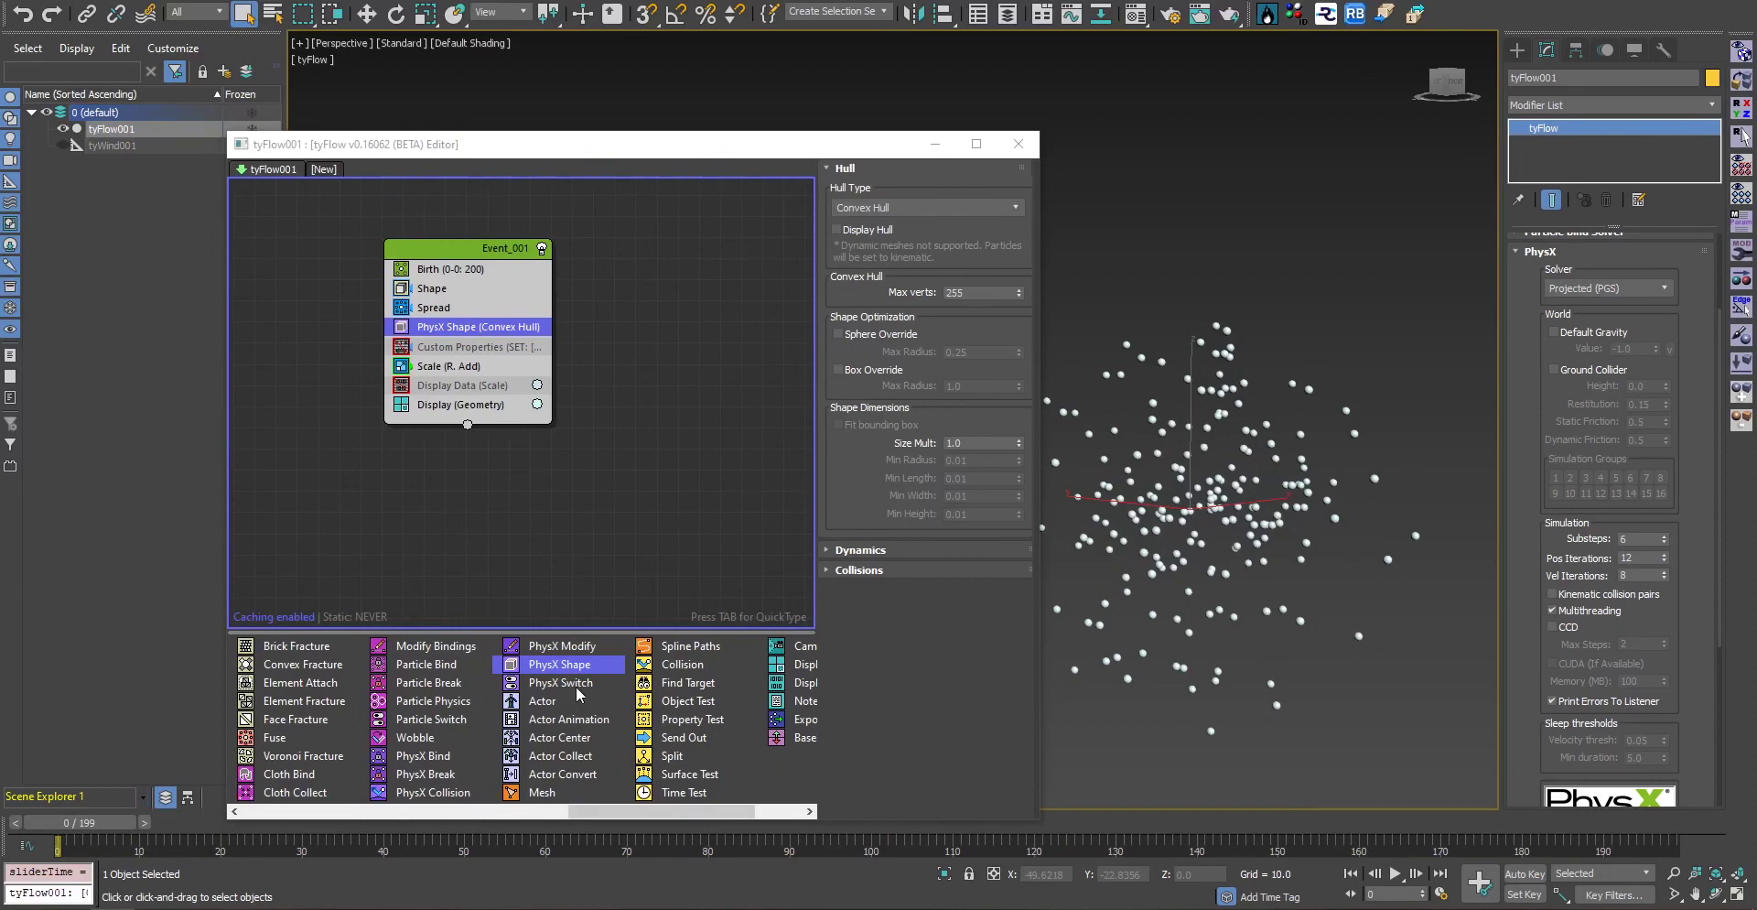
Insert a PhysX Collision operator below PhysX Shape and make it test only for inter-particle collisions
left_click_drag(433, 791, 507, 345)
left_click(501, 347)
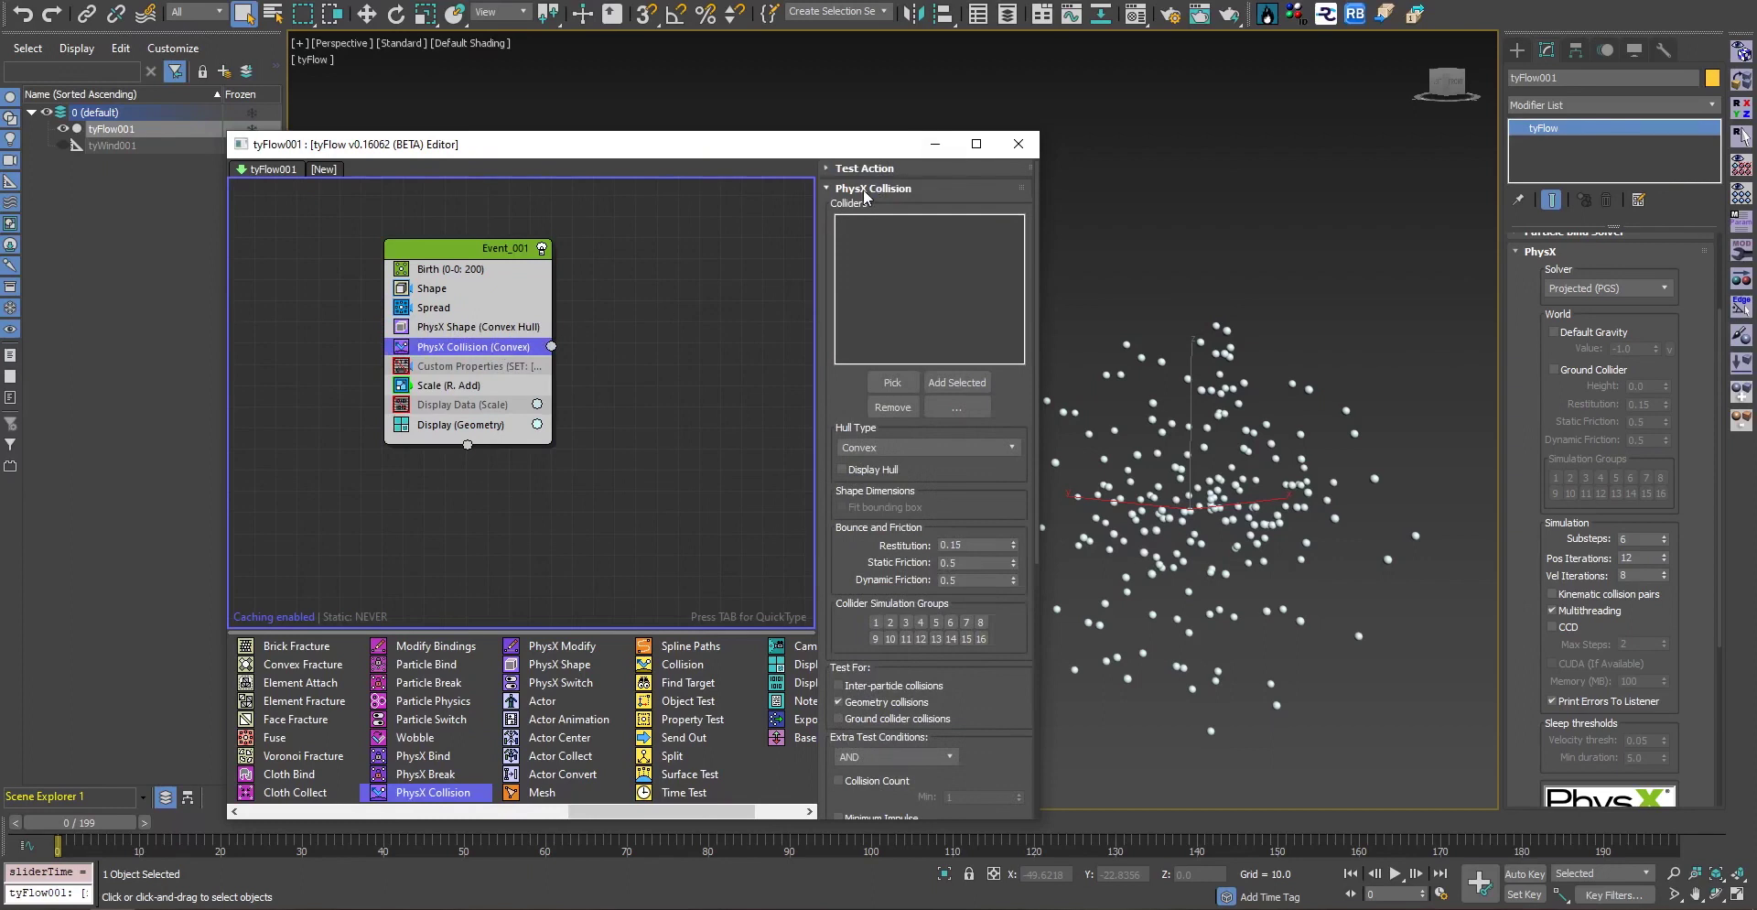
left_click(869, 188)
left_click(867, 189)
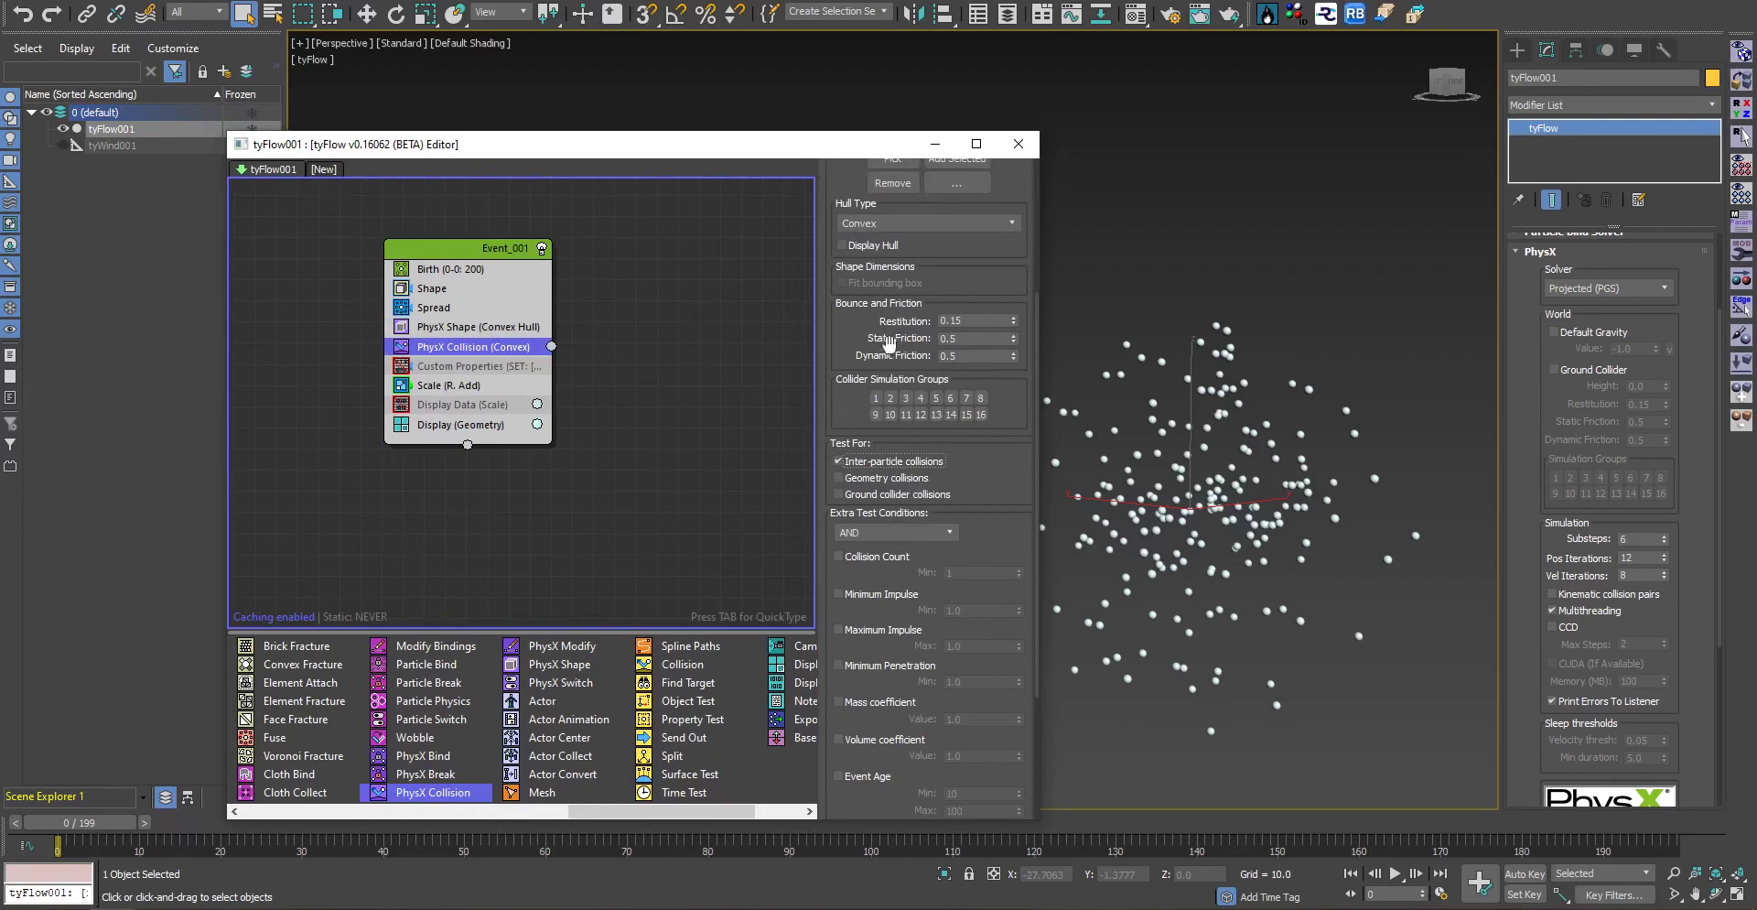
scroll(890, 343, "up", 10)
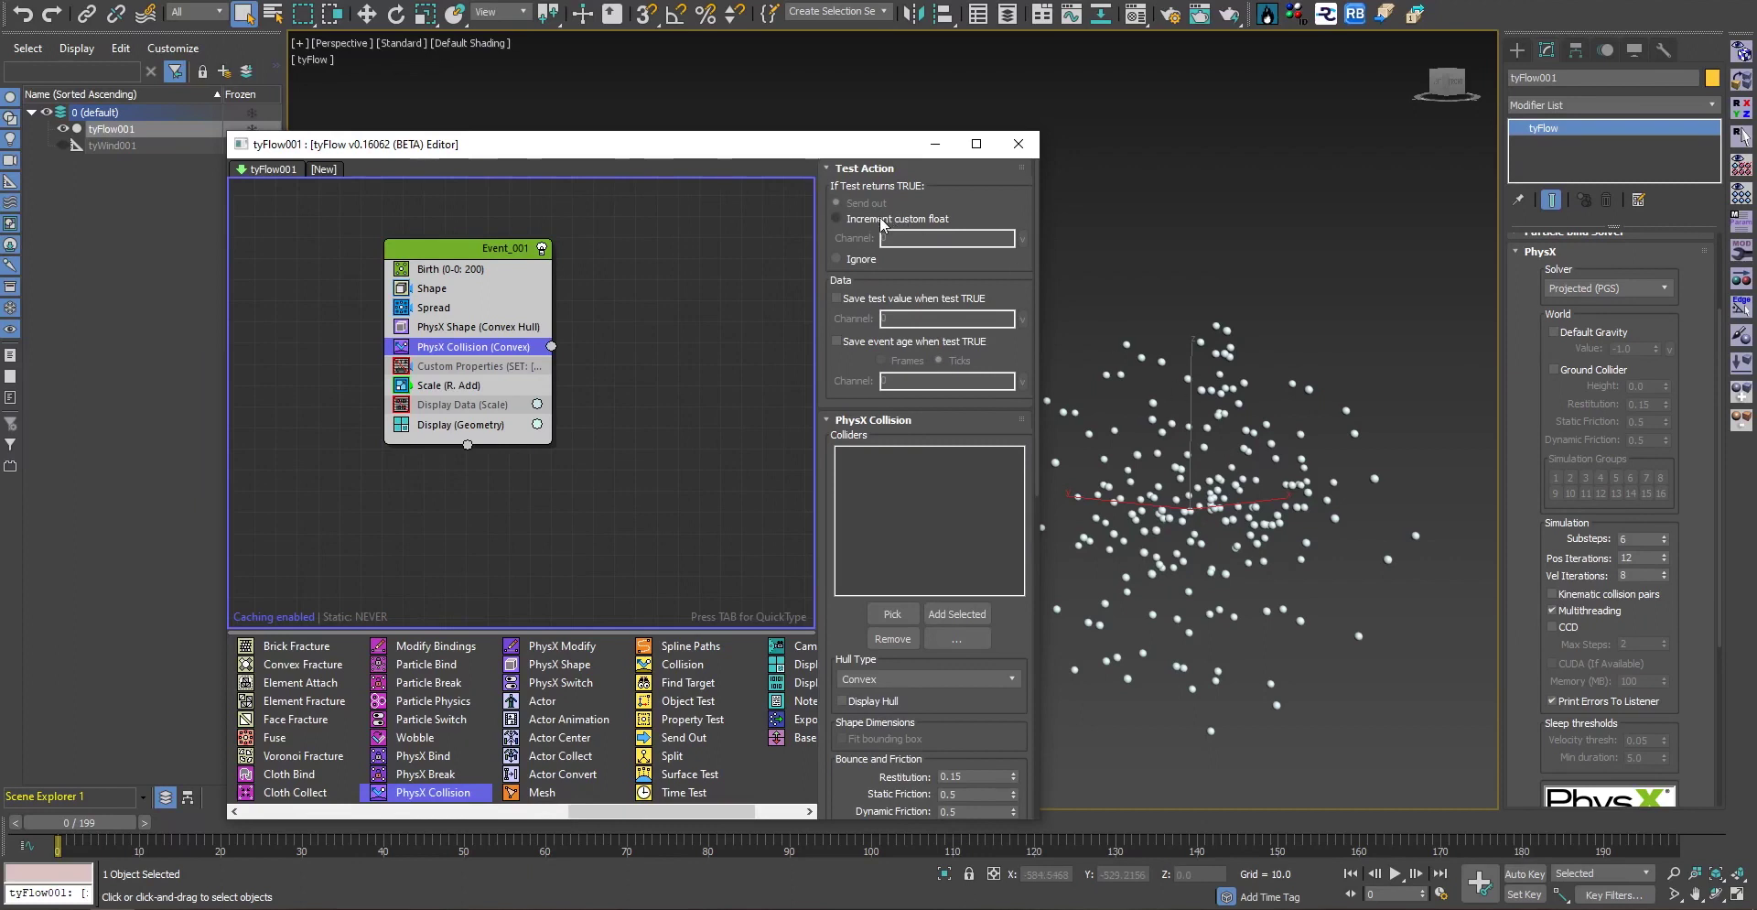
Make the PhysX Collision test increment a custom float in a channel named DidCollide
left_click(836, 219)
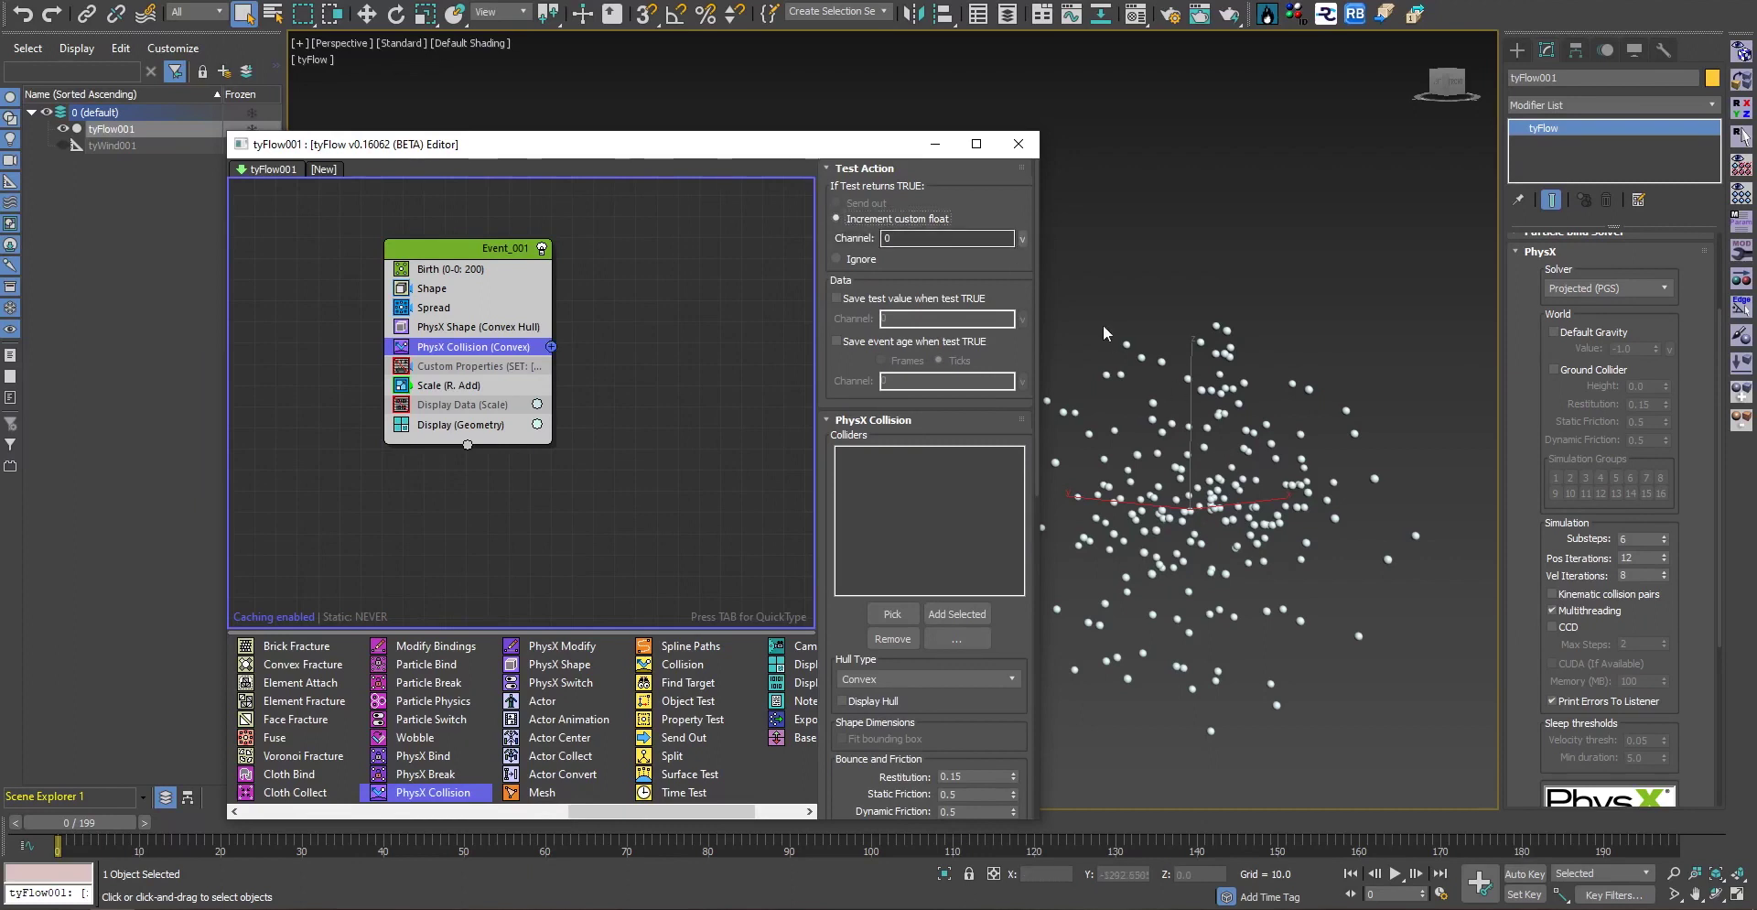
left_click(1014, 238)
type("DidCollide")
key("Return")
Turn on the Display Data operator and make it show the DidCollide custom float instead of scale
left_click(453, 405)
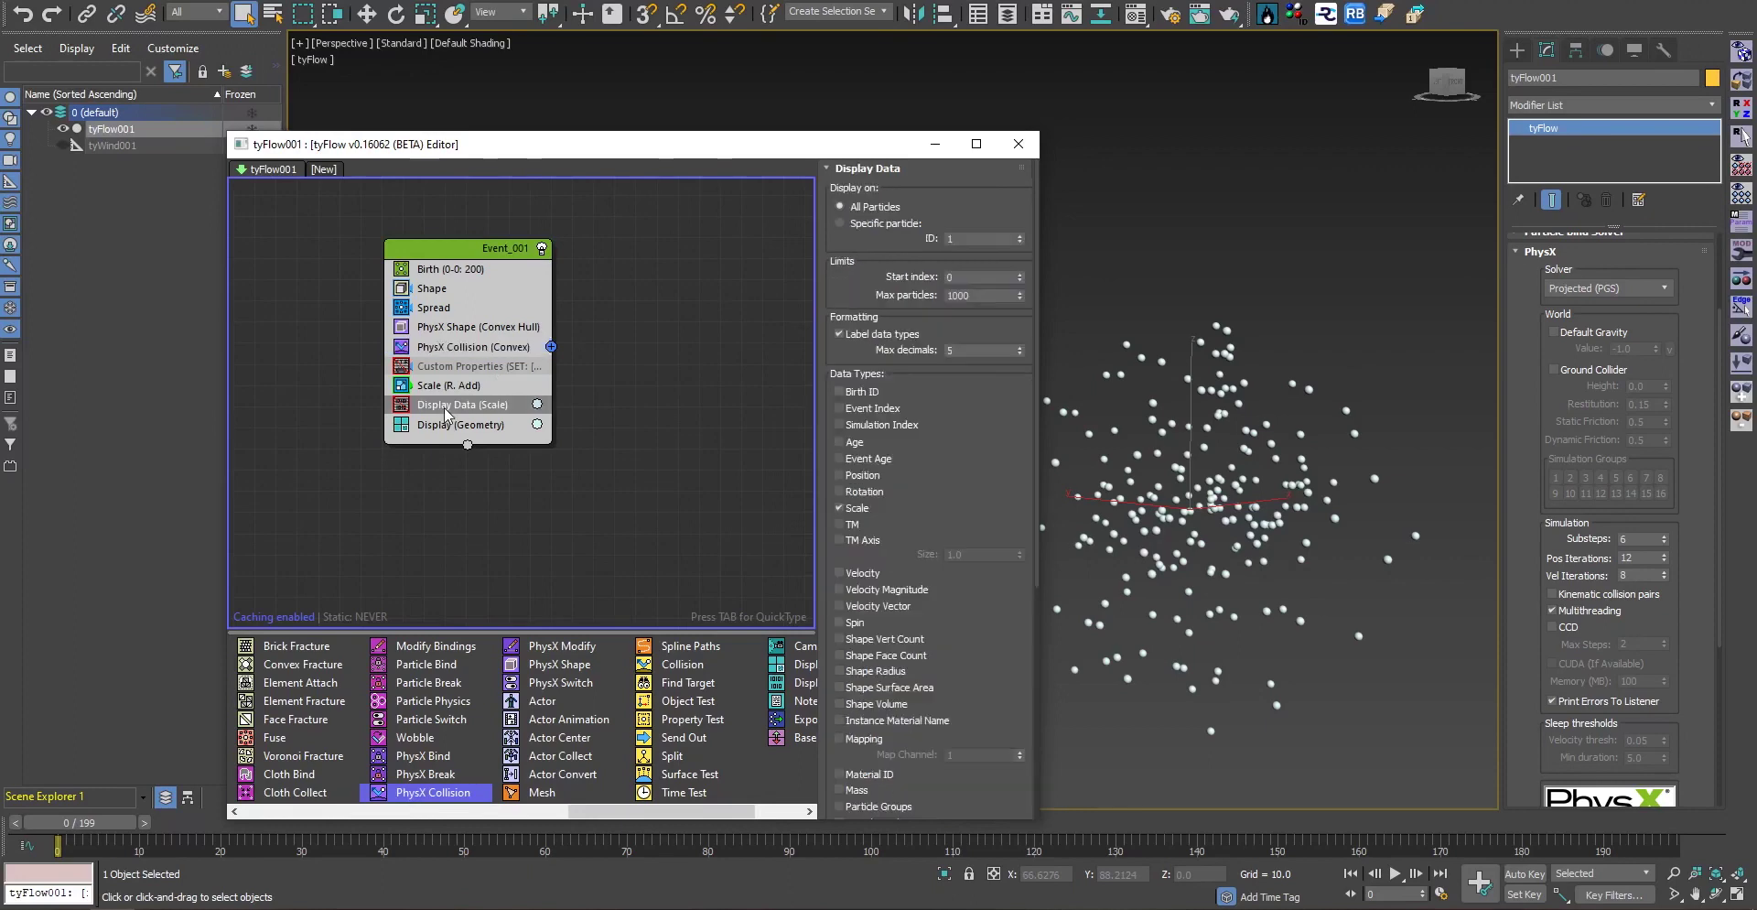
left_click(849, 511)
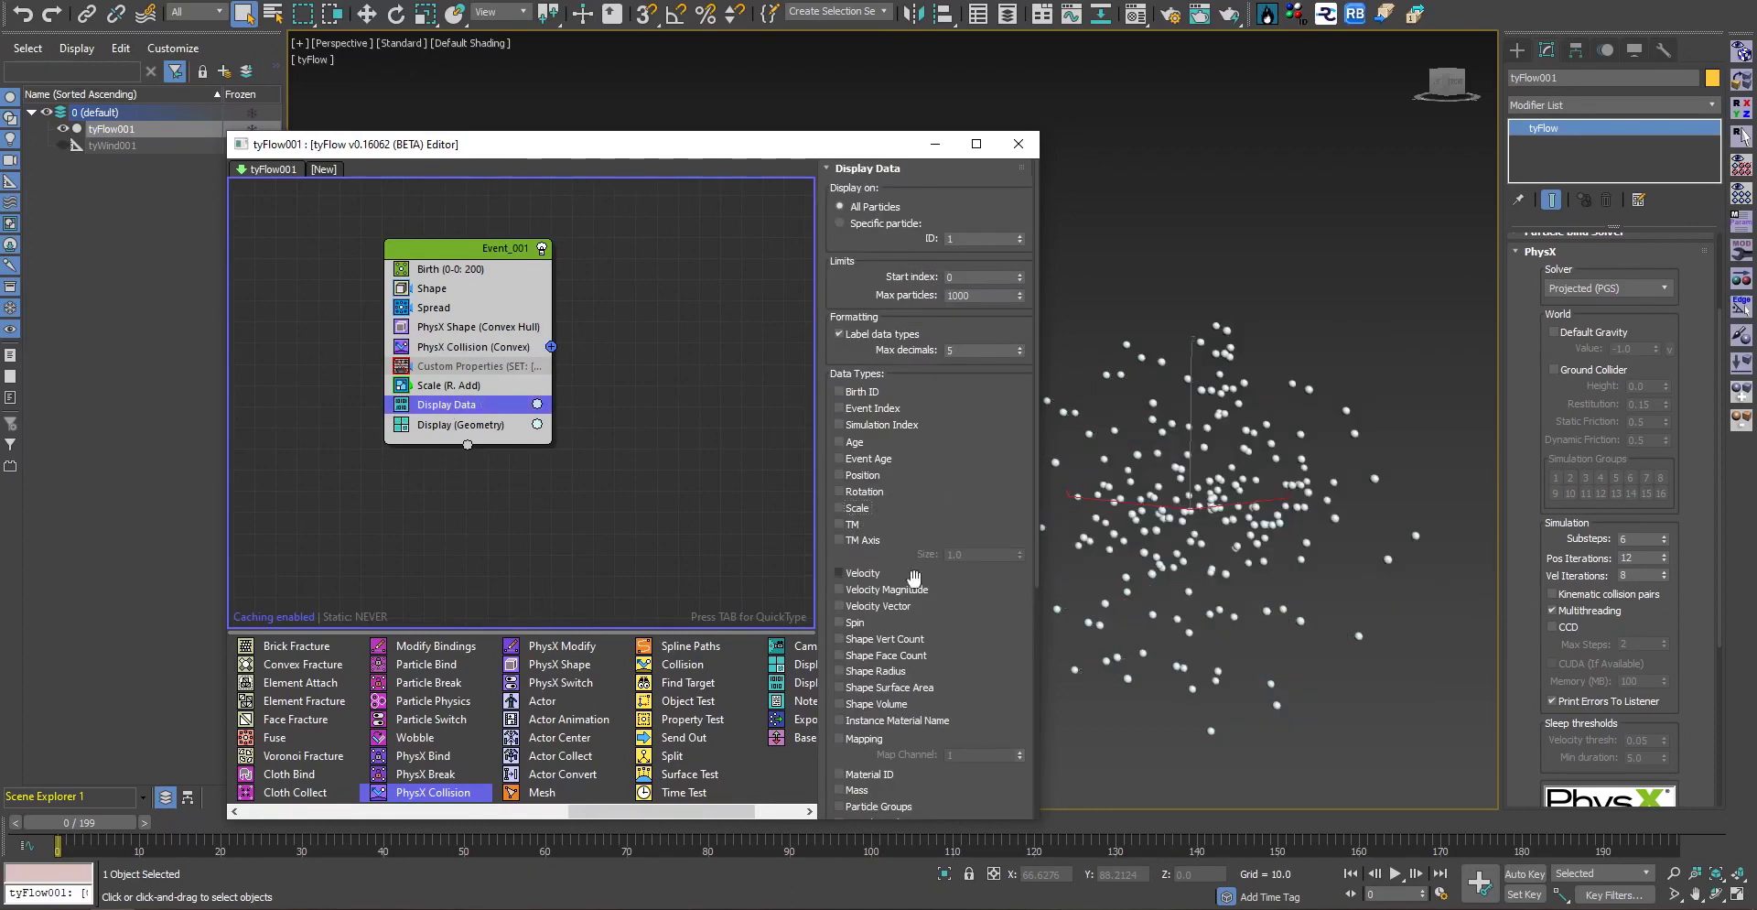
left_click_drag(961, 653, 955, 401)
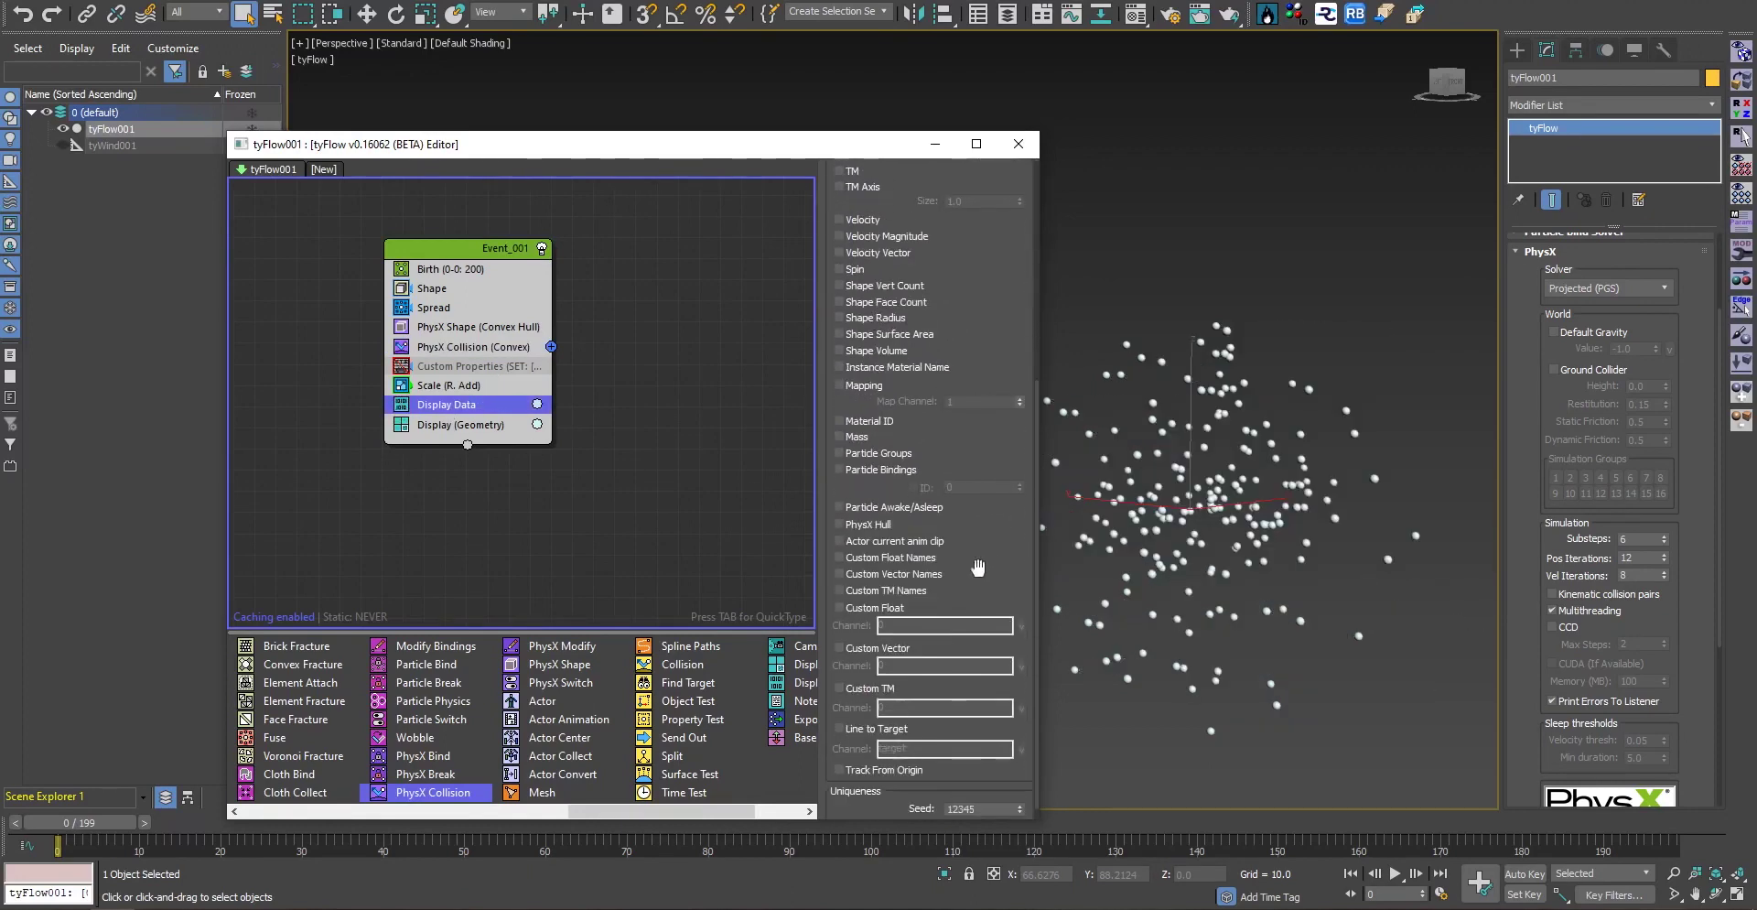
left_click_drag(997, 635, 978, 565)
left_click(901, 608)
left_click(1018, 624)
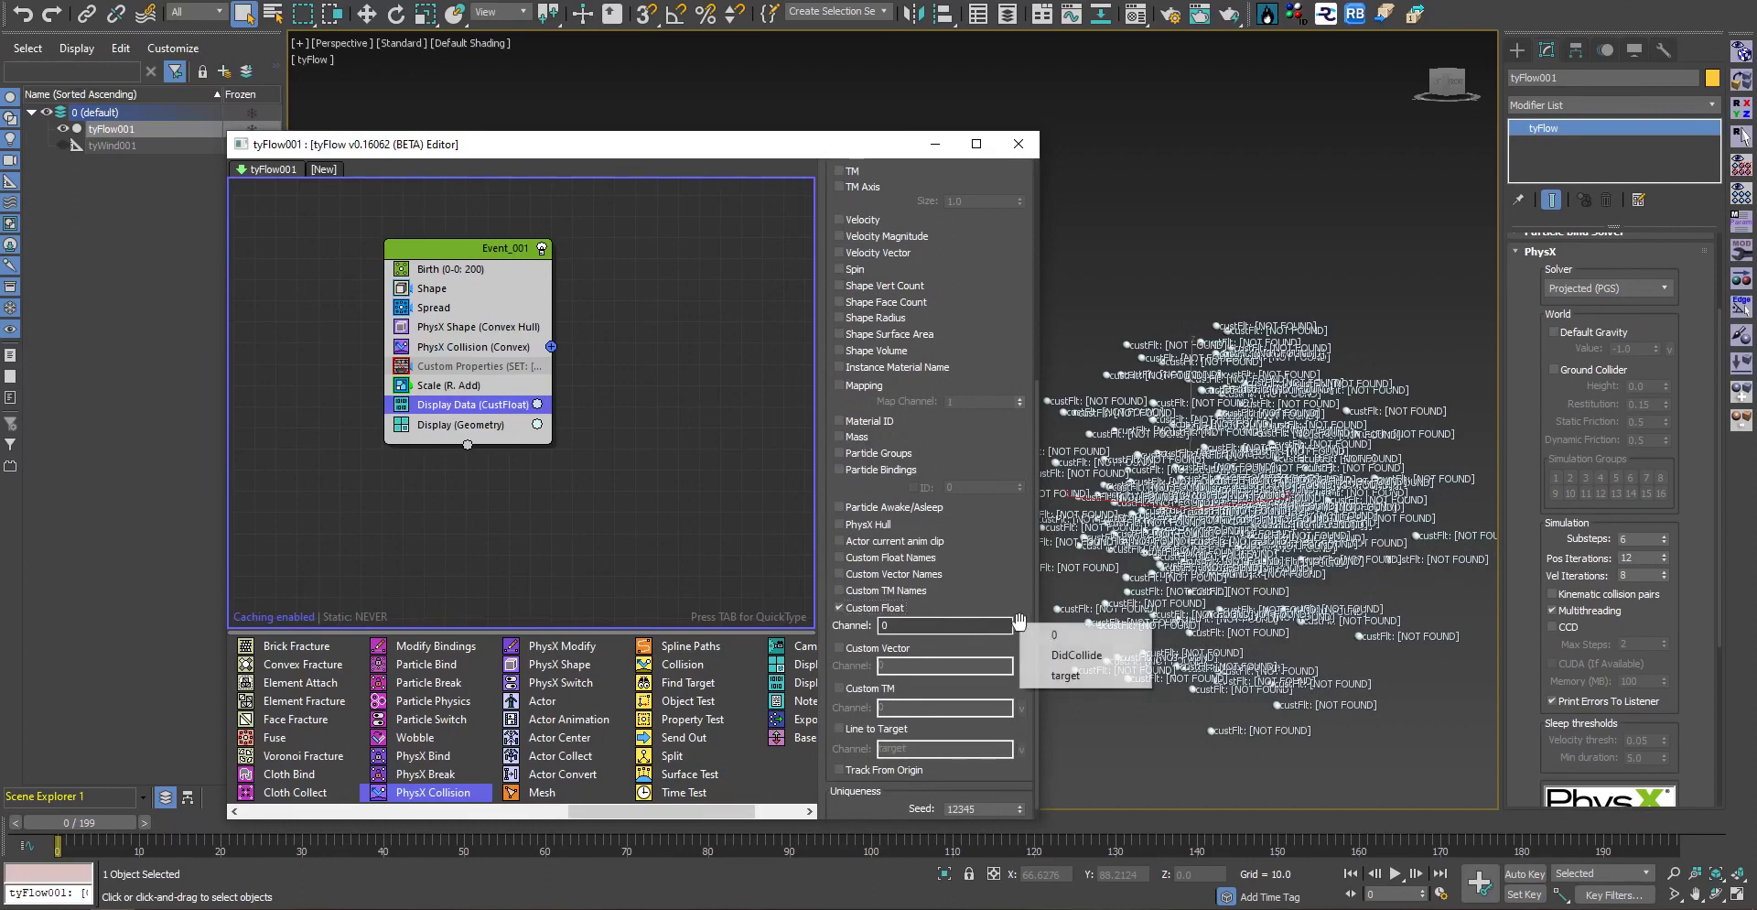
left_click(1062, 655)
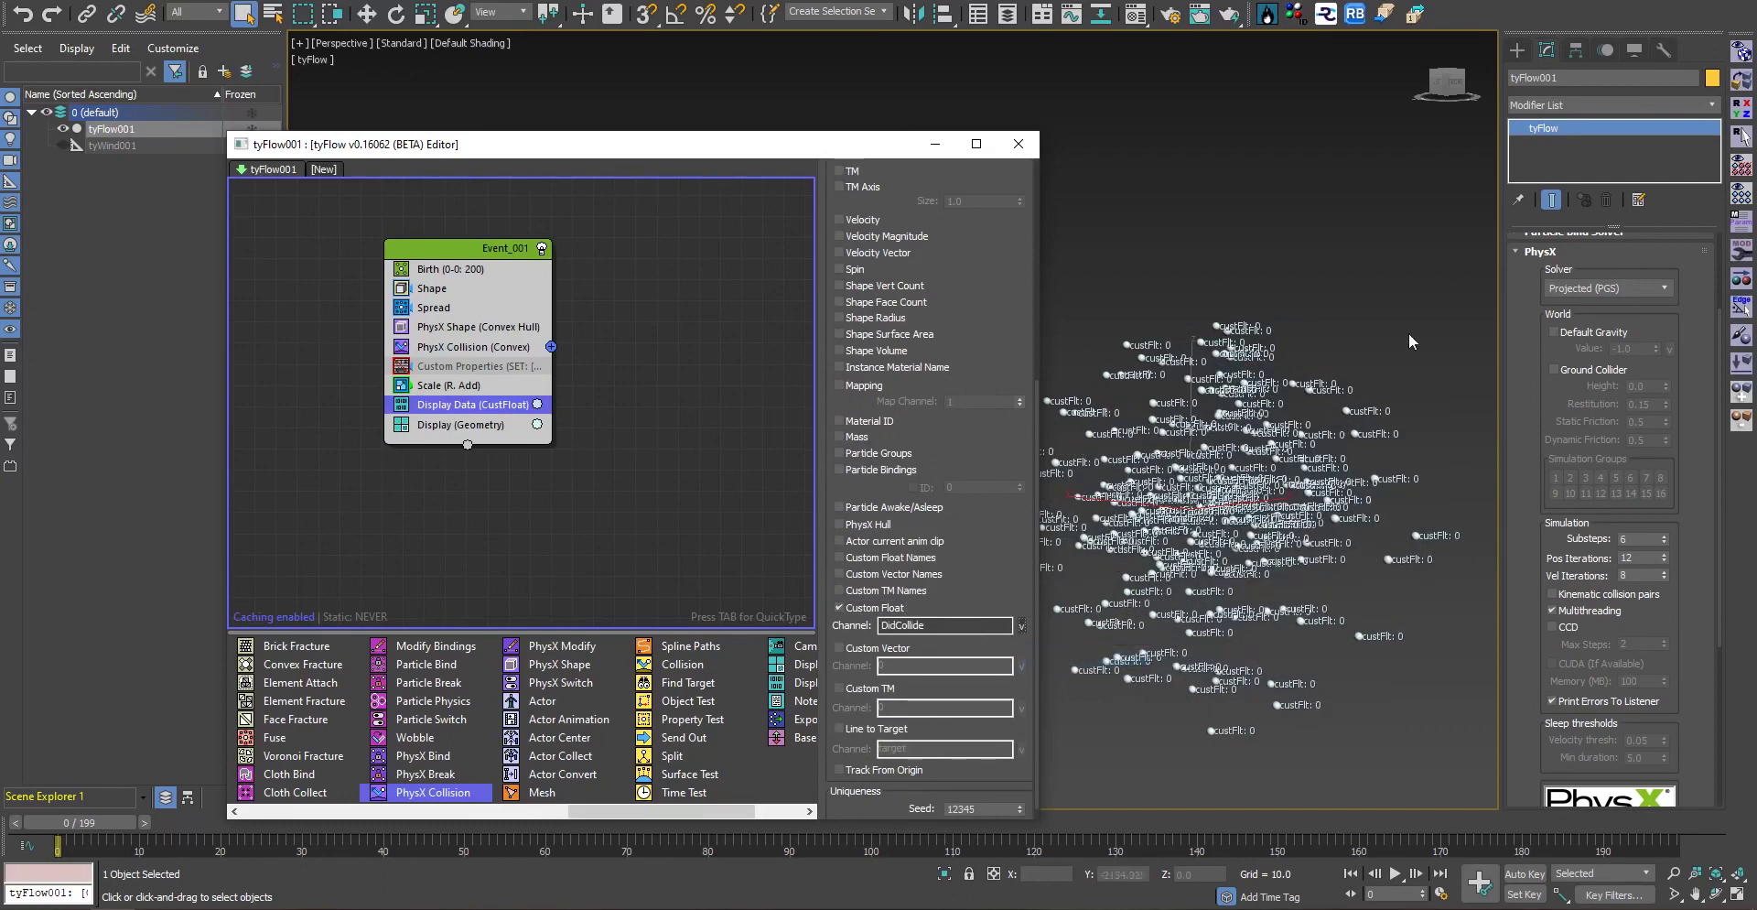
scroll(1393, 494, "up", 3)
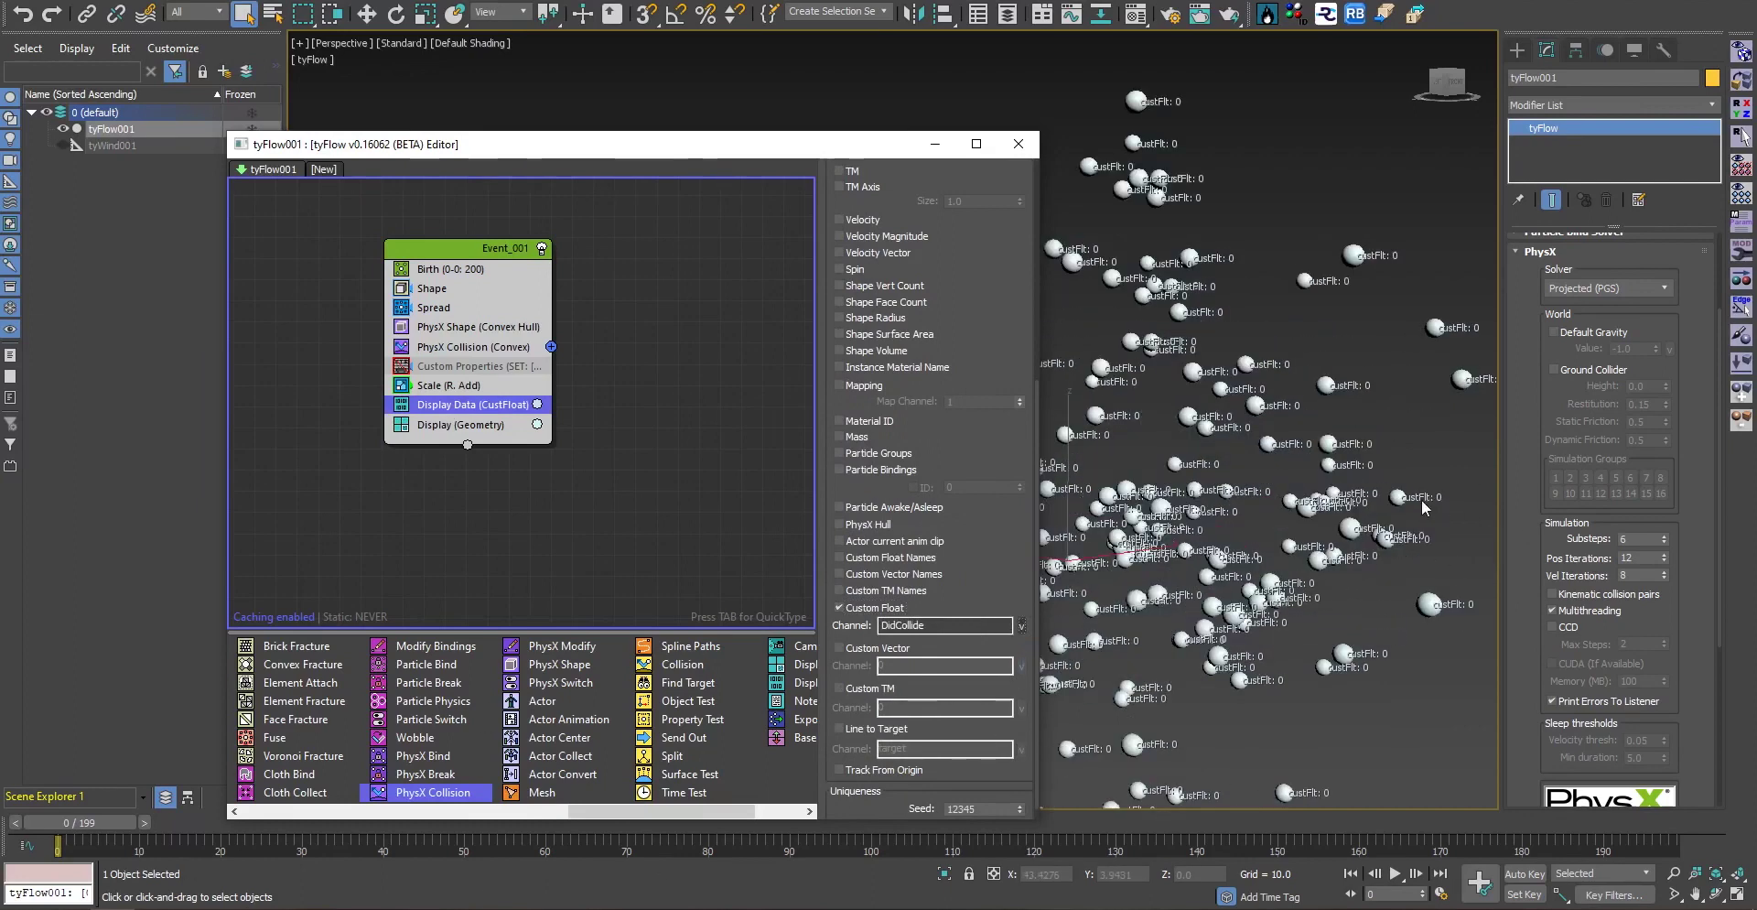
Turn off CustFloat in the tyFlow001 cache channels to test its effect on the displayed data, and turn it back on
scroll(1510, 412, "up", 2)
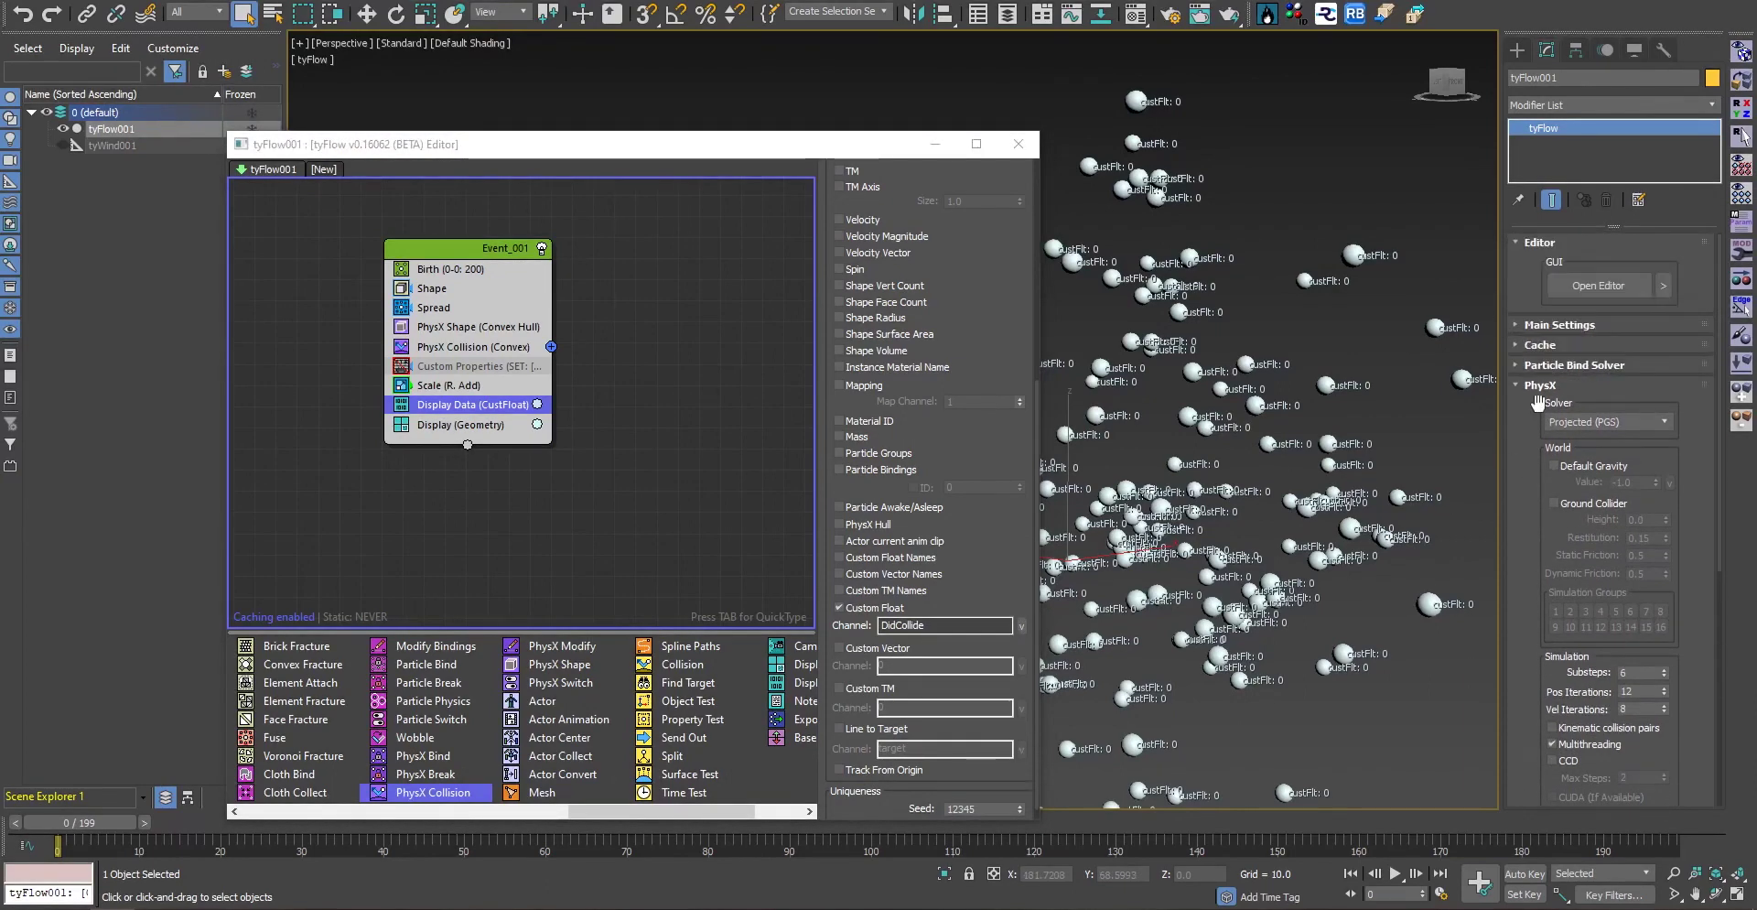
left_click(1540, 402)
left_click(1545, 355)
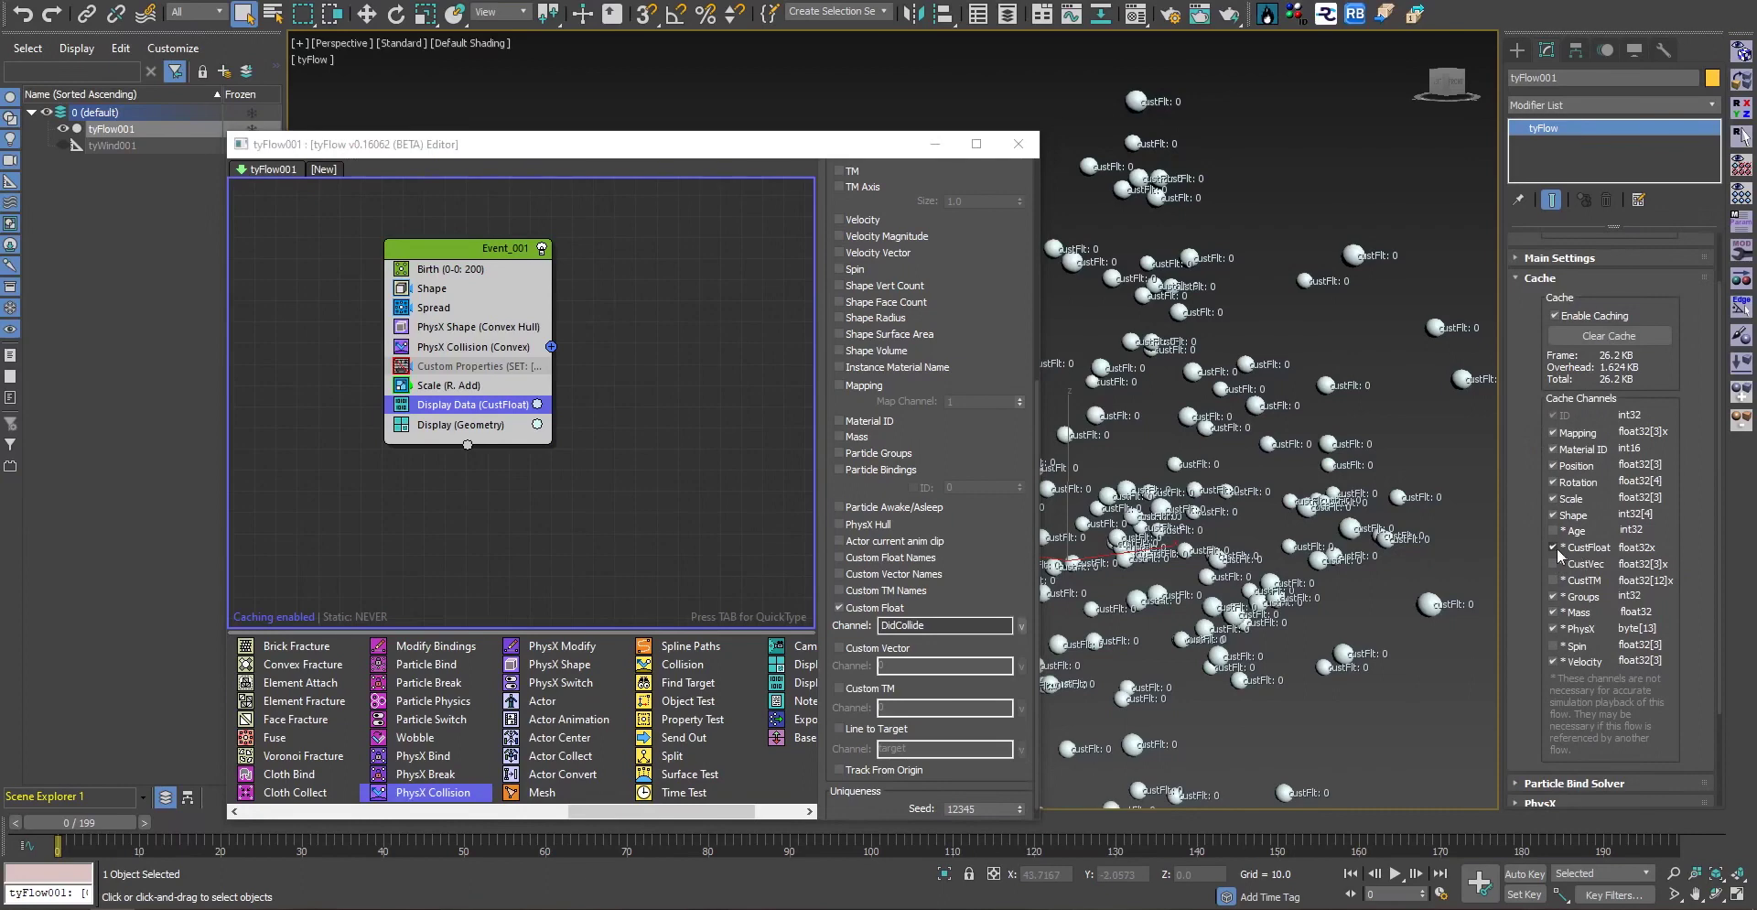
left_click(80, 824)
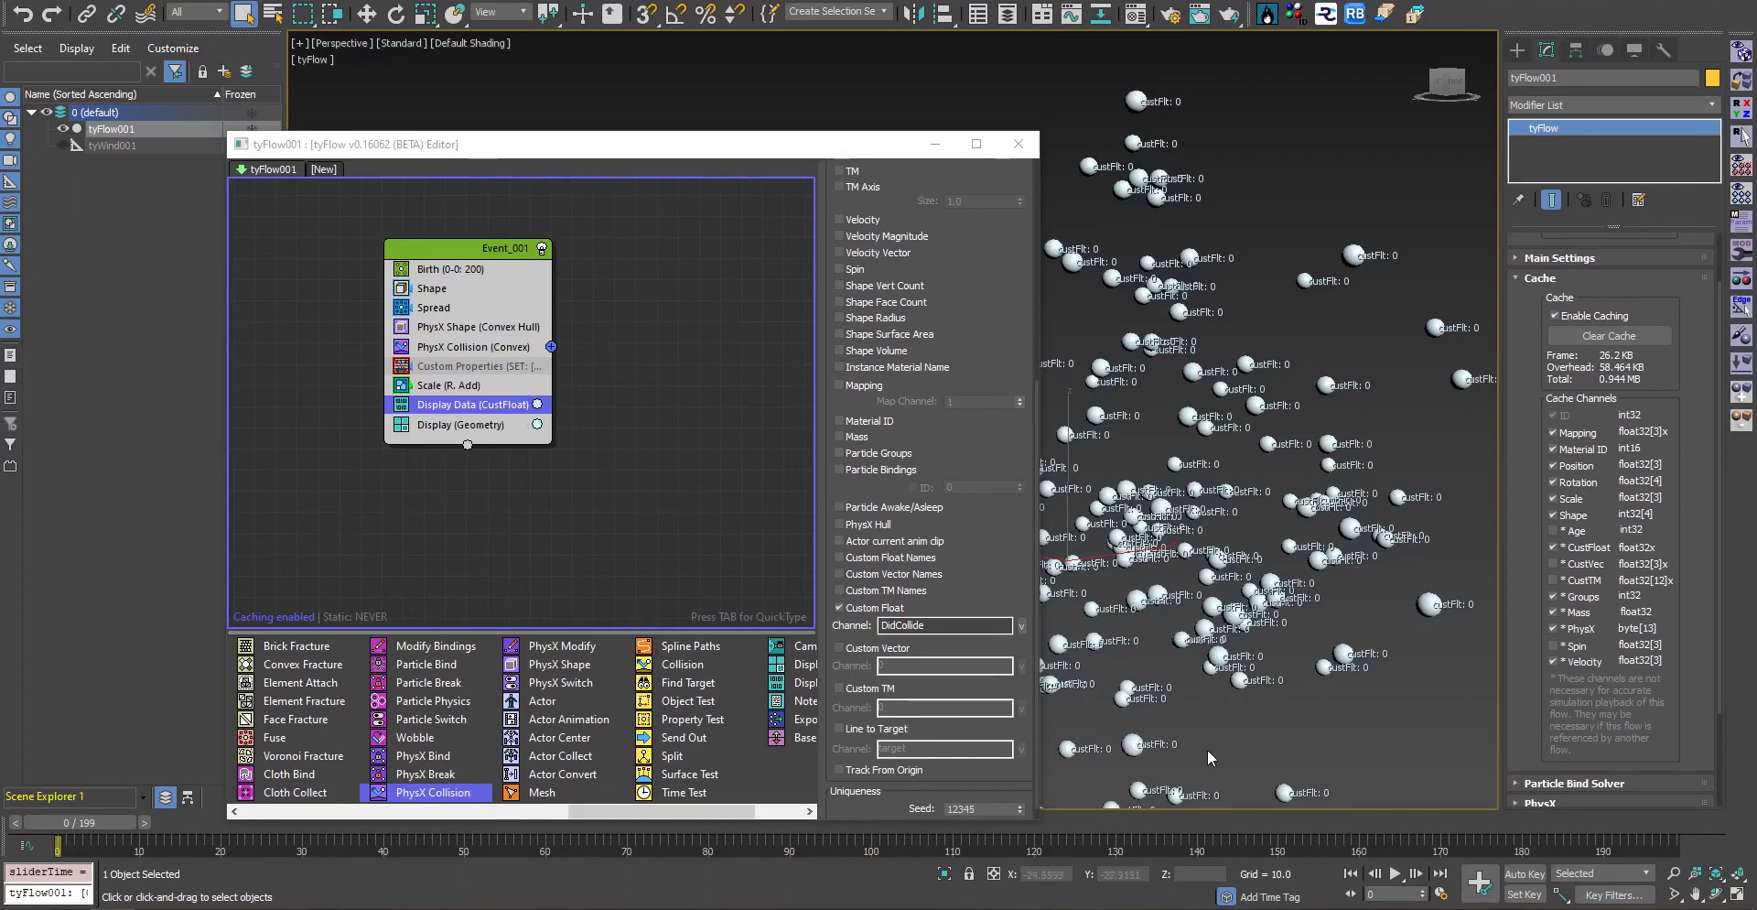
left_click(1592, 548)
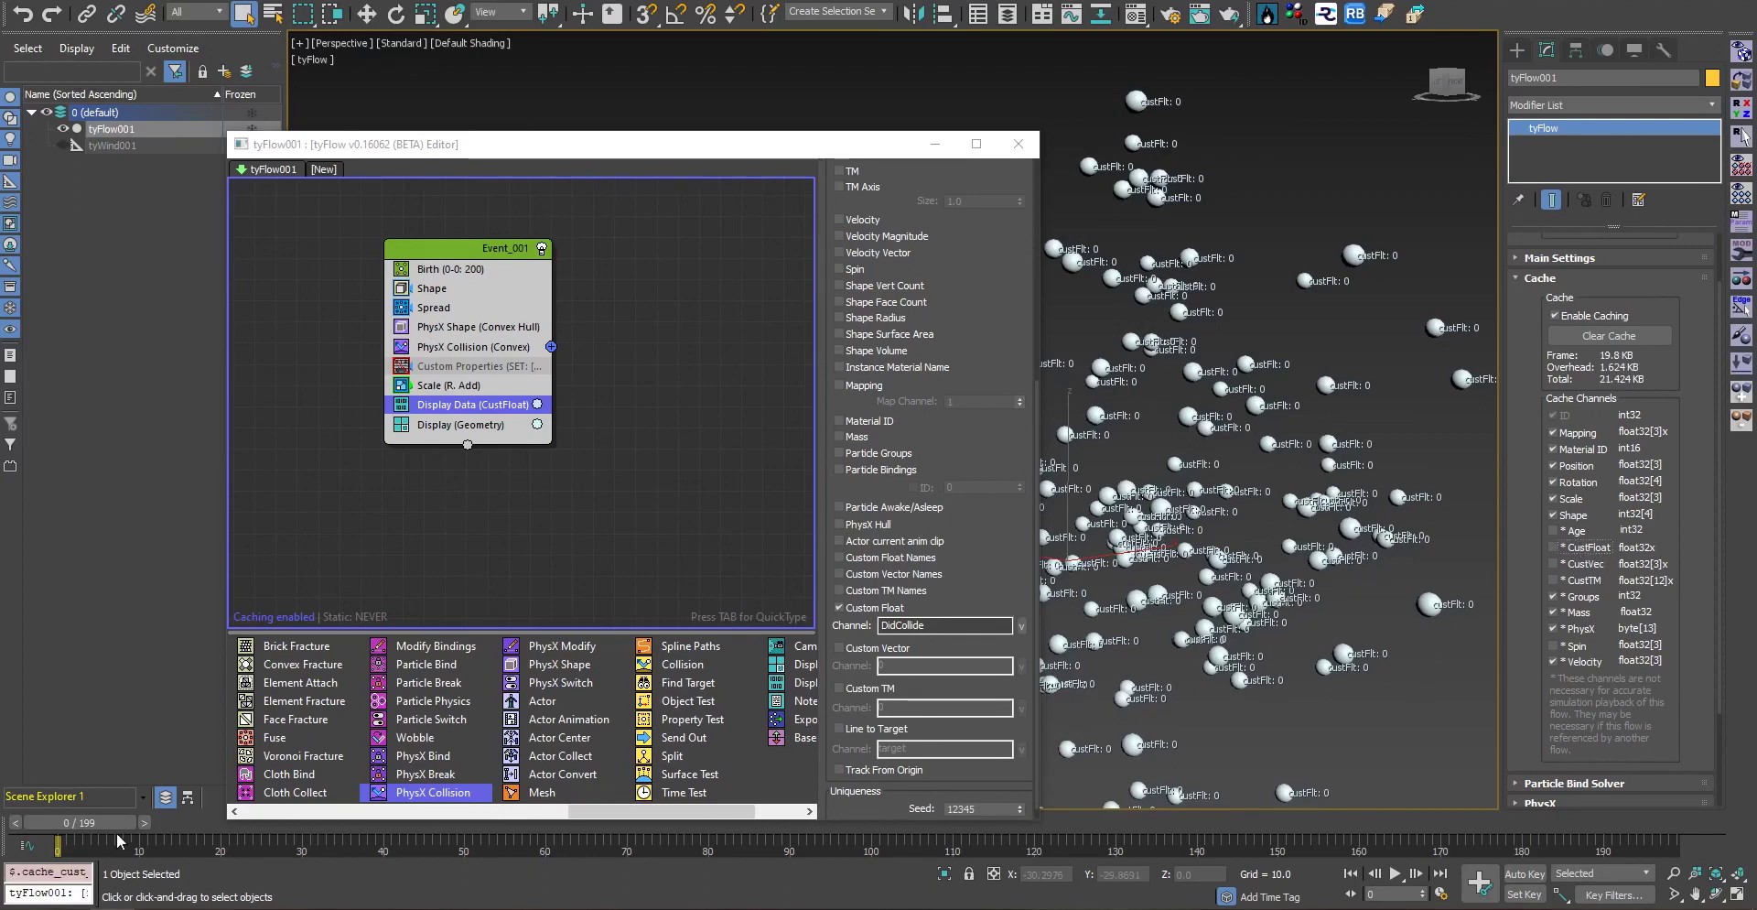
left_click_drag(117, 835, 57, 834)
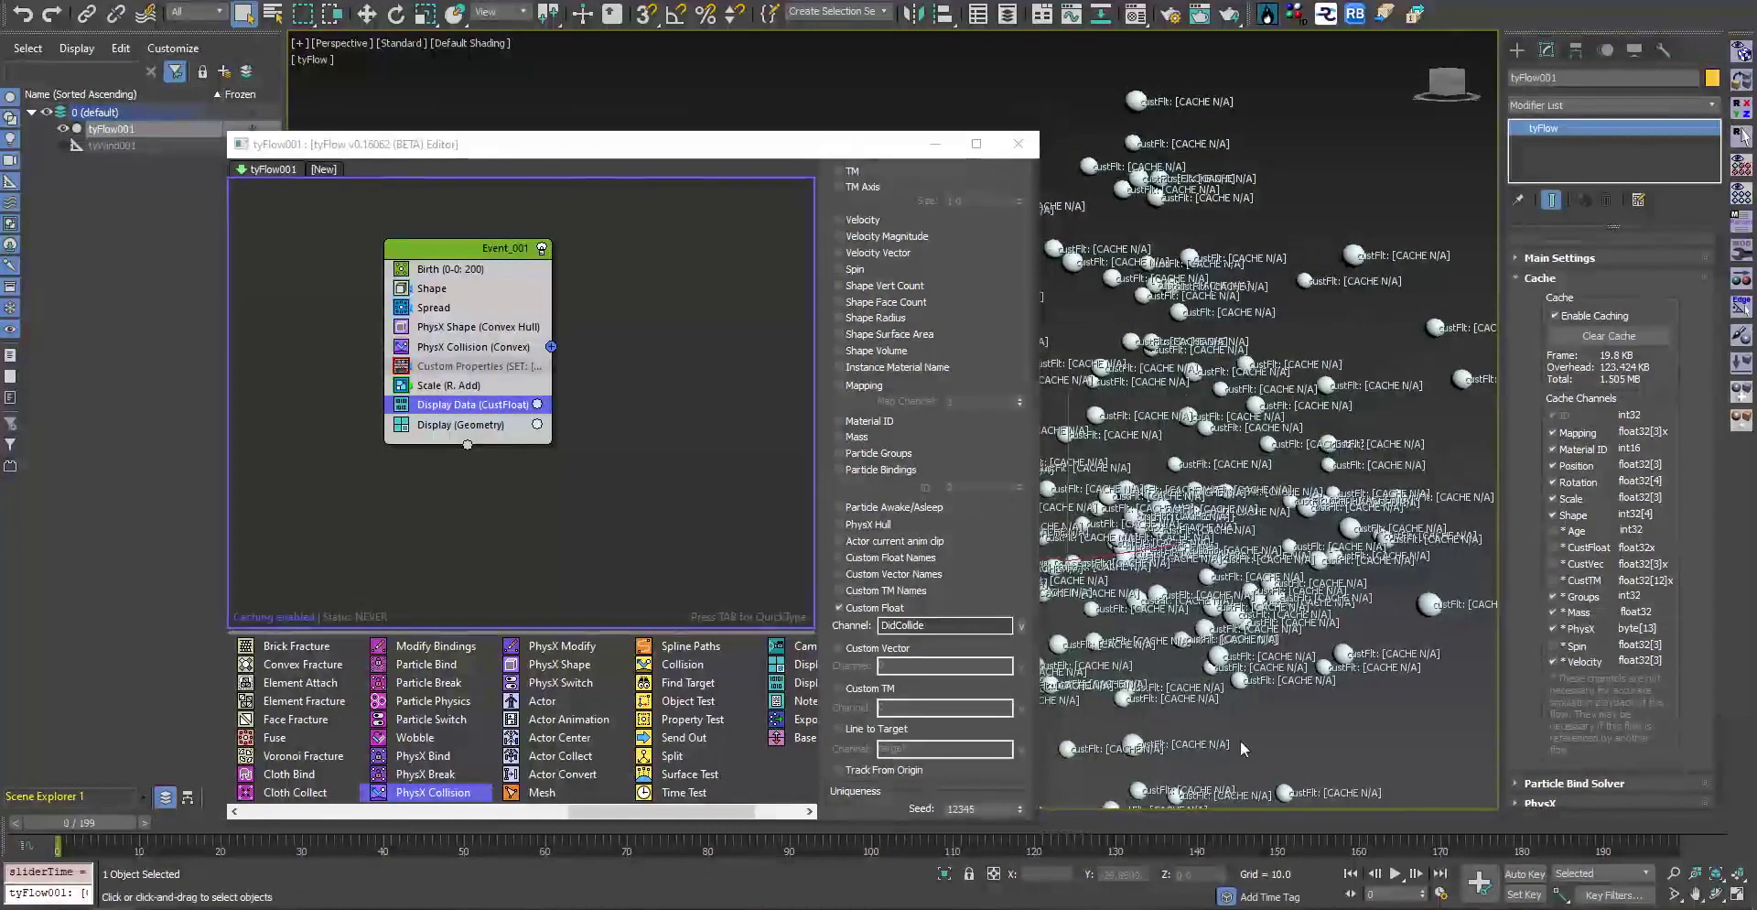
left_click(1591, 549)
Scrub the timeline to about frame 96 to examine the particles' DidCollide values, and return to frame 0
left_click_drag(101, 827, 836, 811)
scroll(1299, 599, "down", 4)
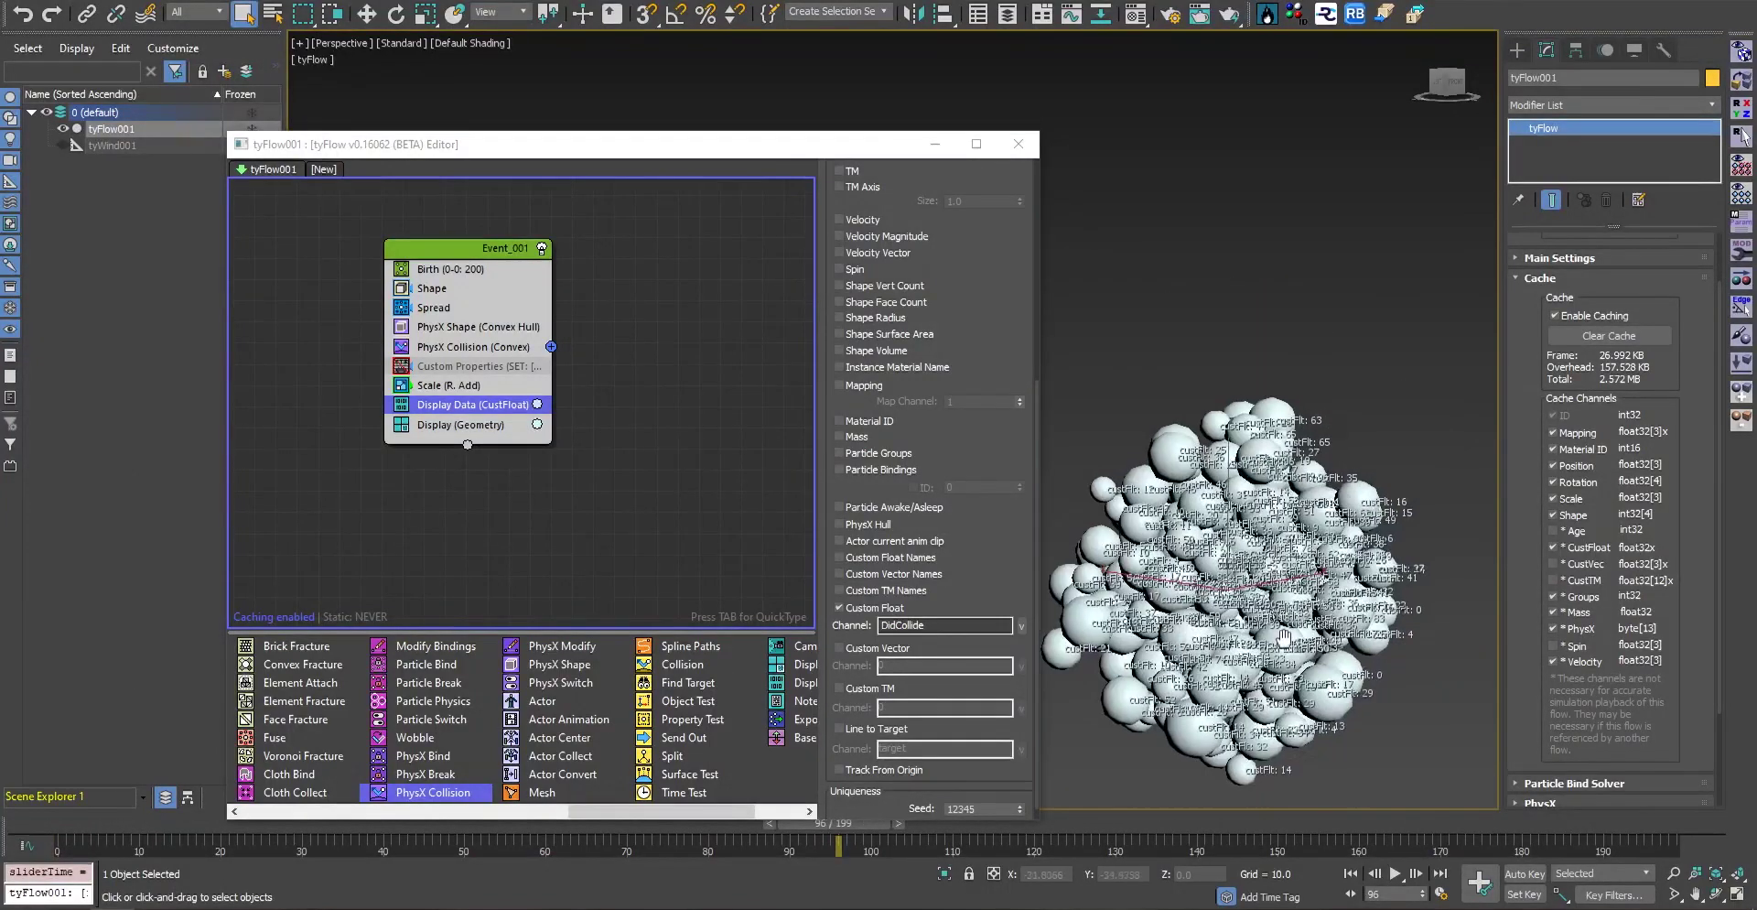
left_click_drag(849, 825, 87, 824)
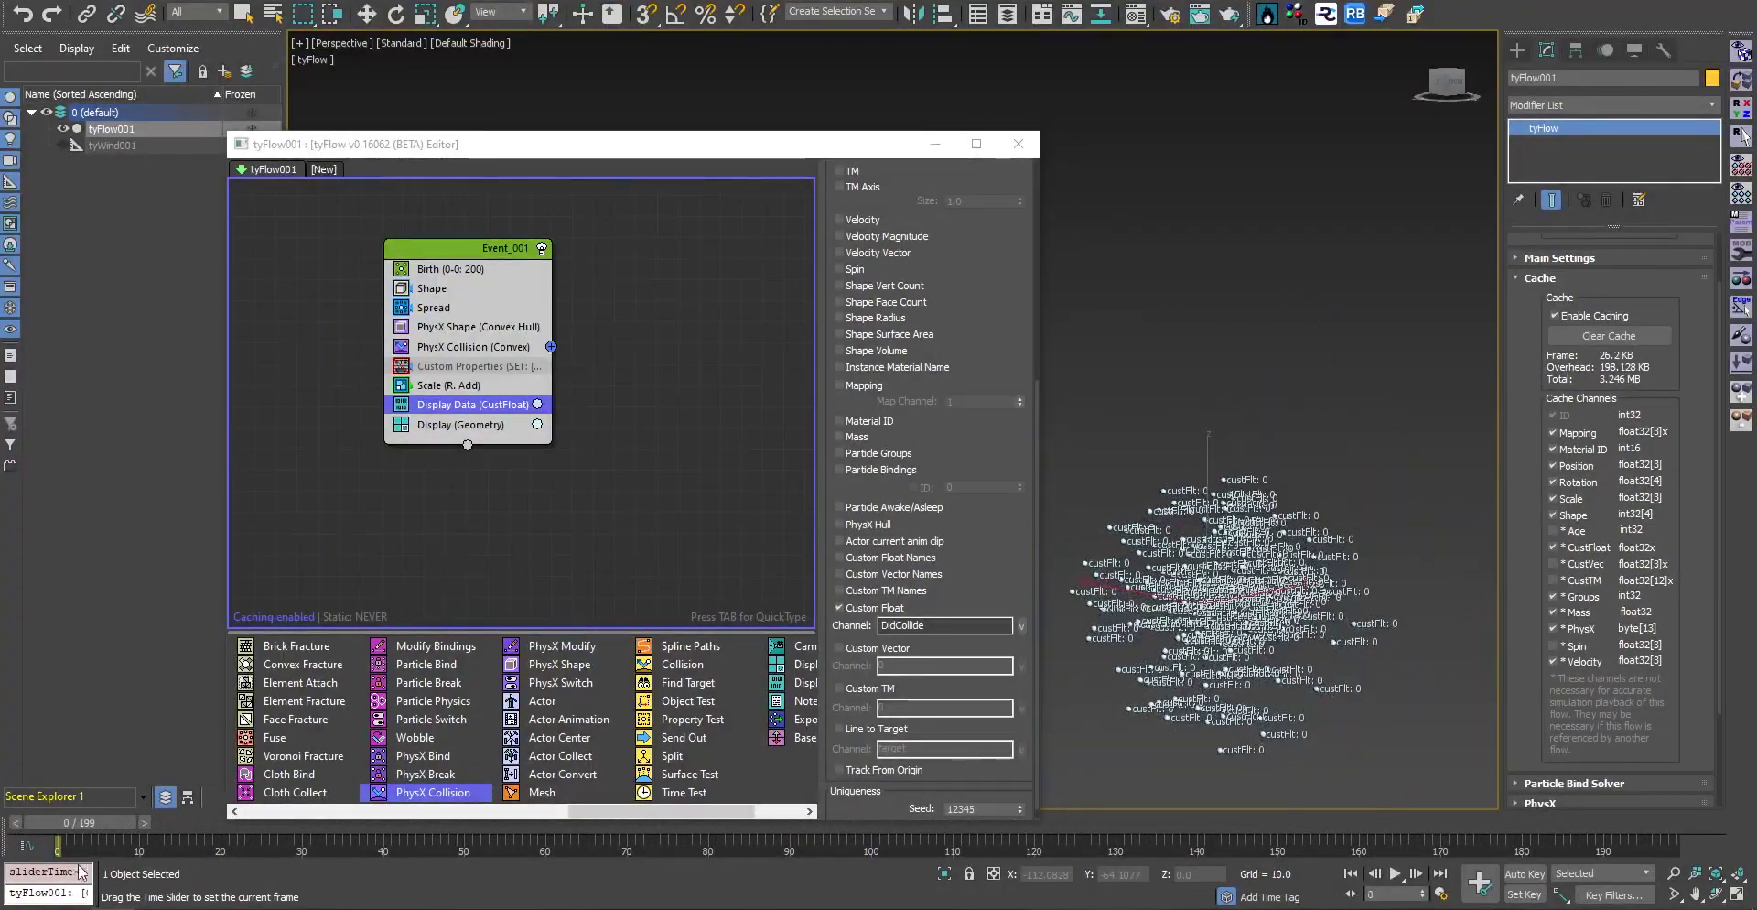
Enable filters on the Scale operator and add a filter with the Custom Float property type
left_click(451, 385)
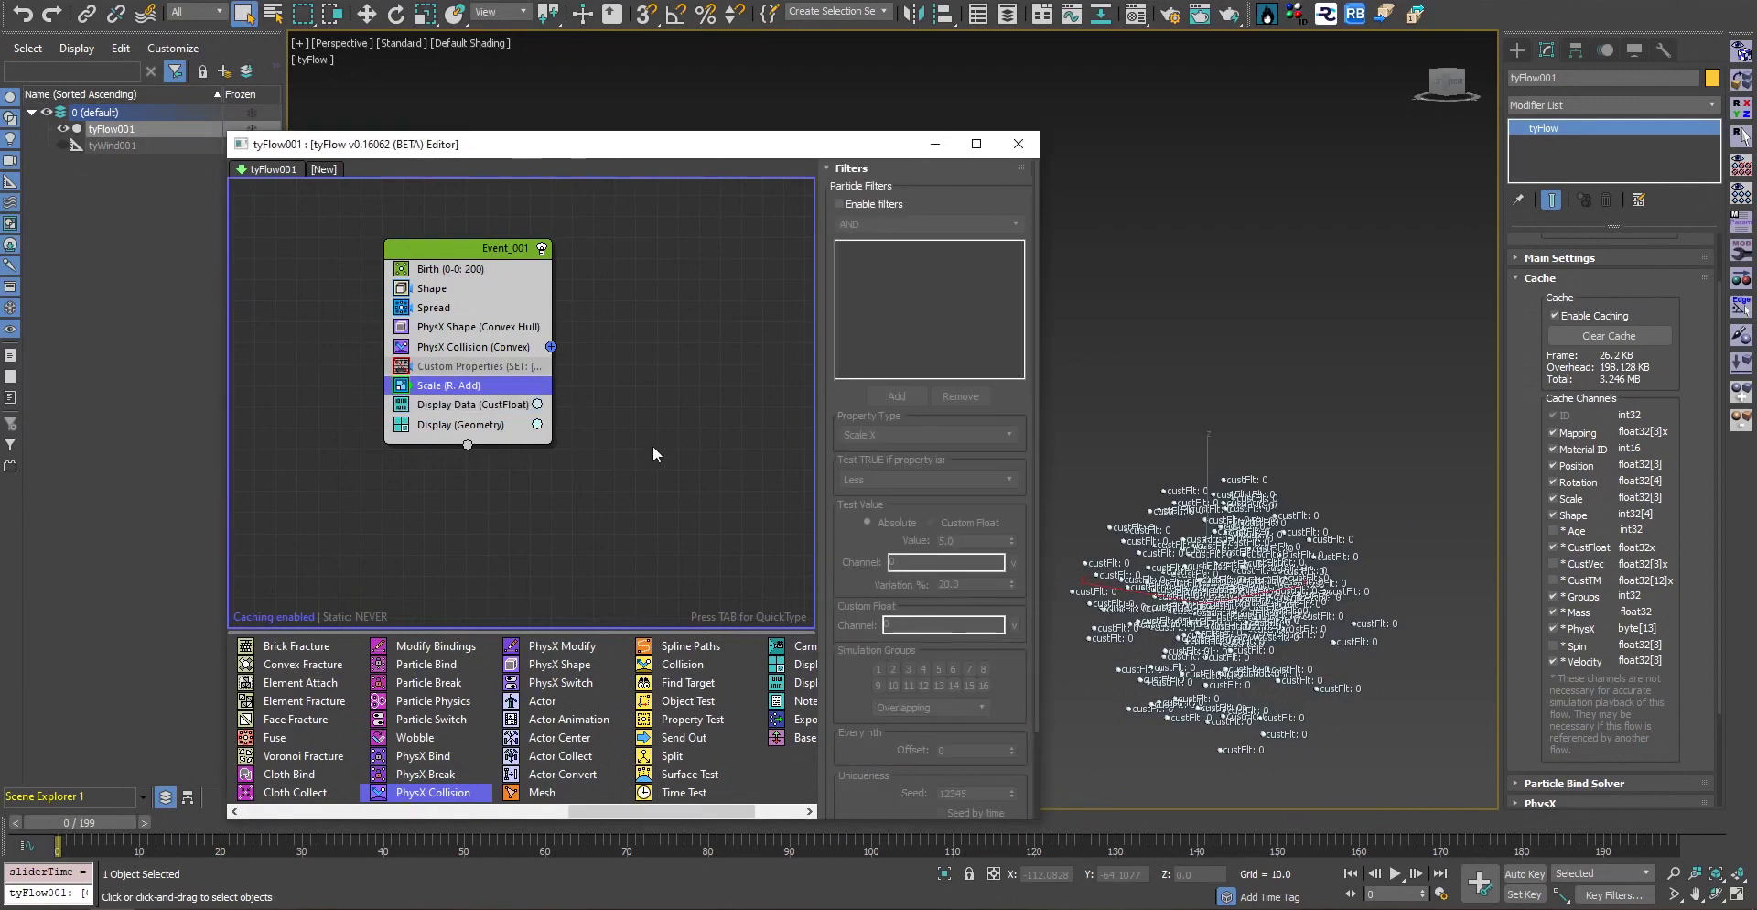
left_click(860, 205)
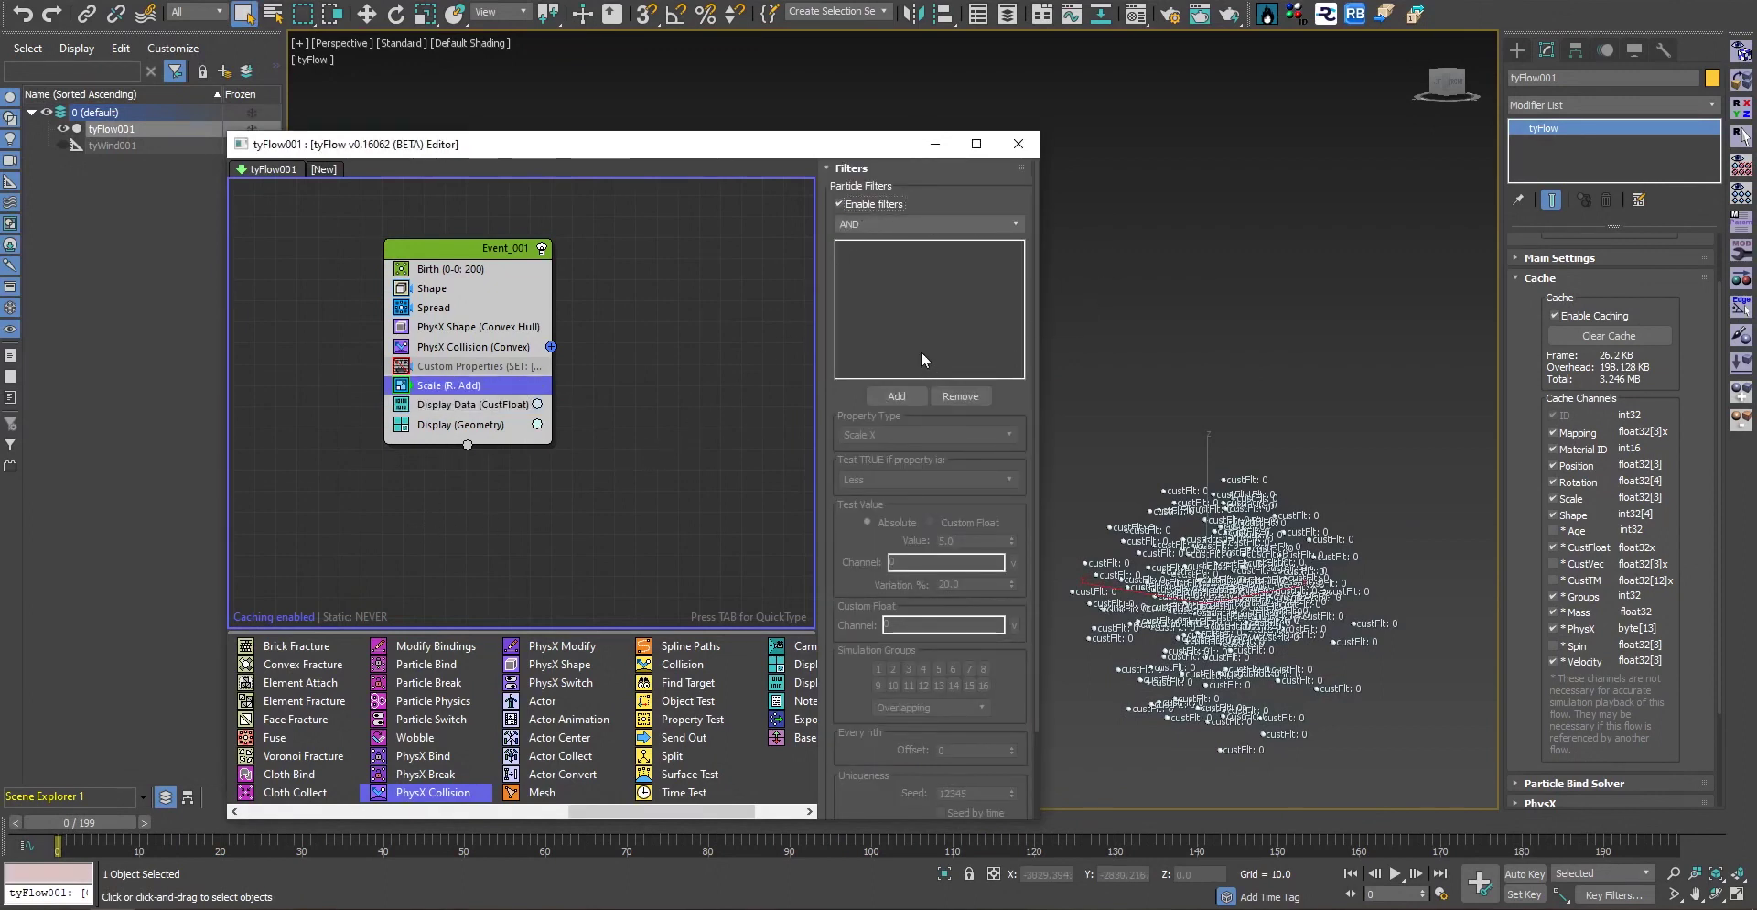
left_click(908, 394)
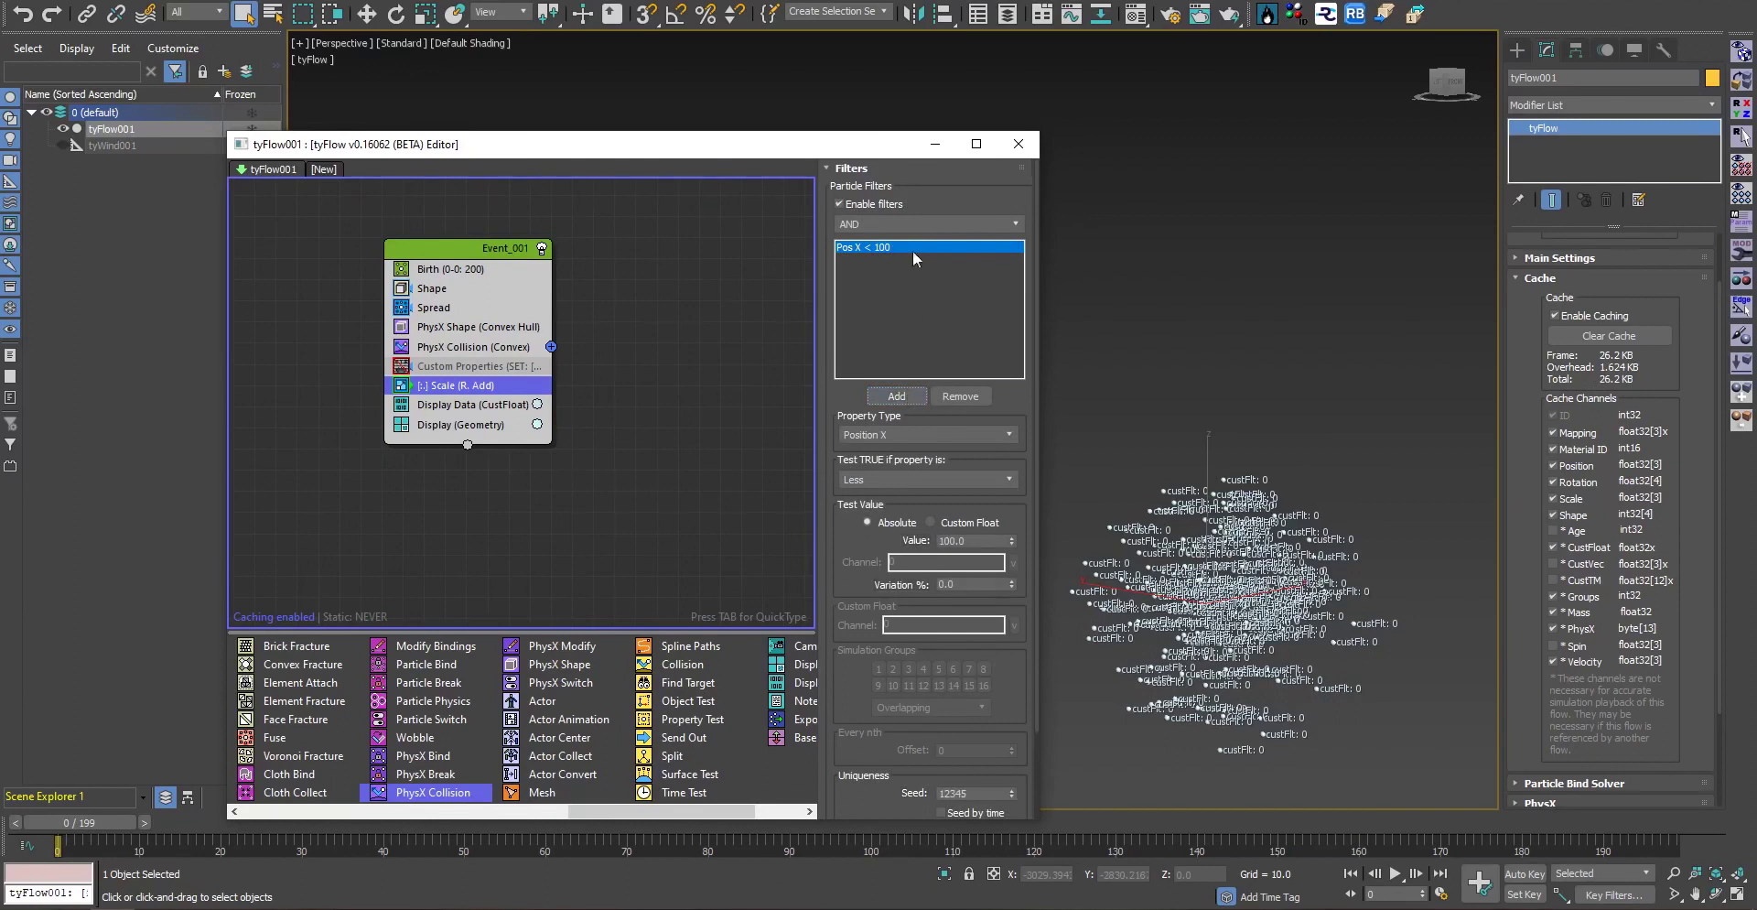
left_click(902, 432)
left_click(1007, 635)
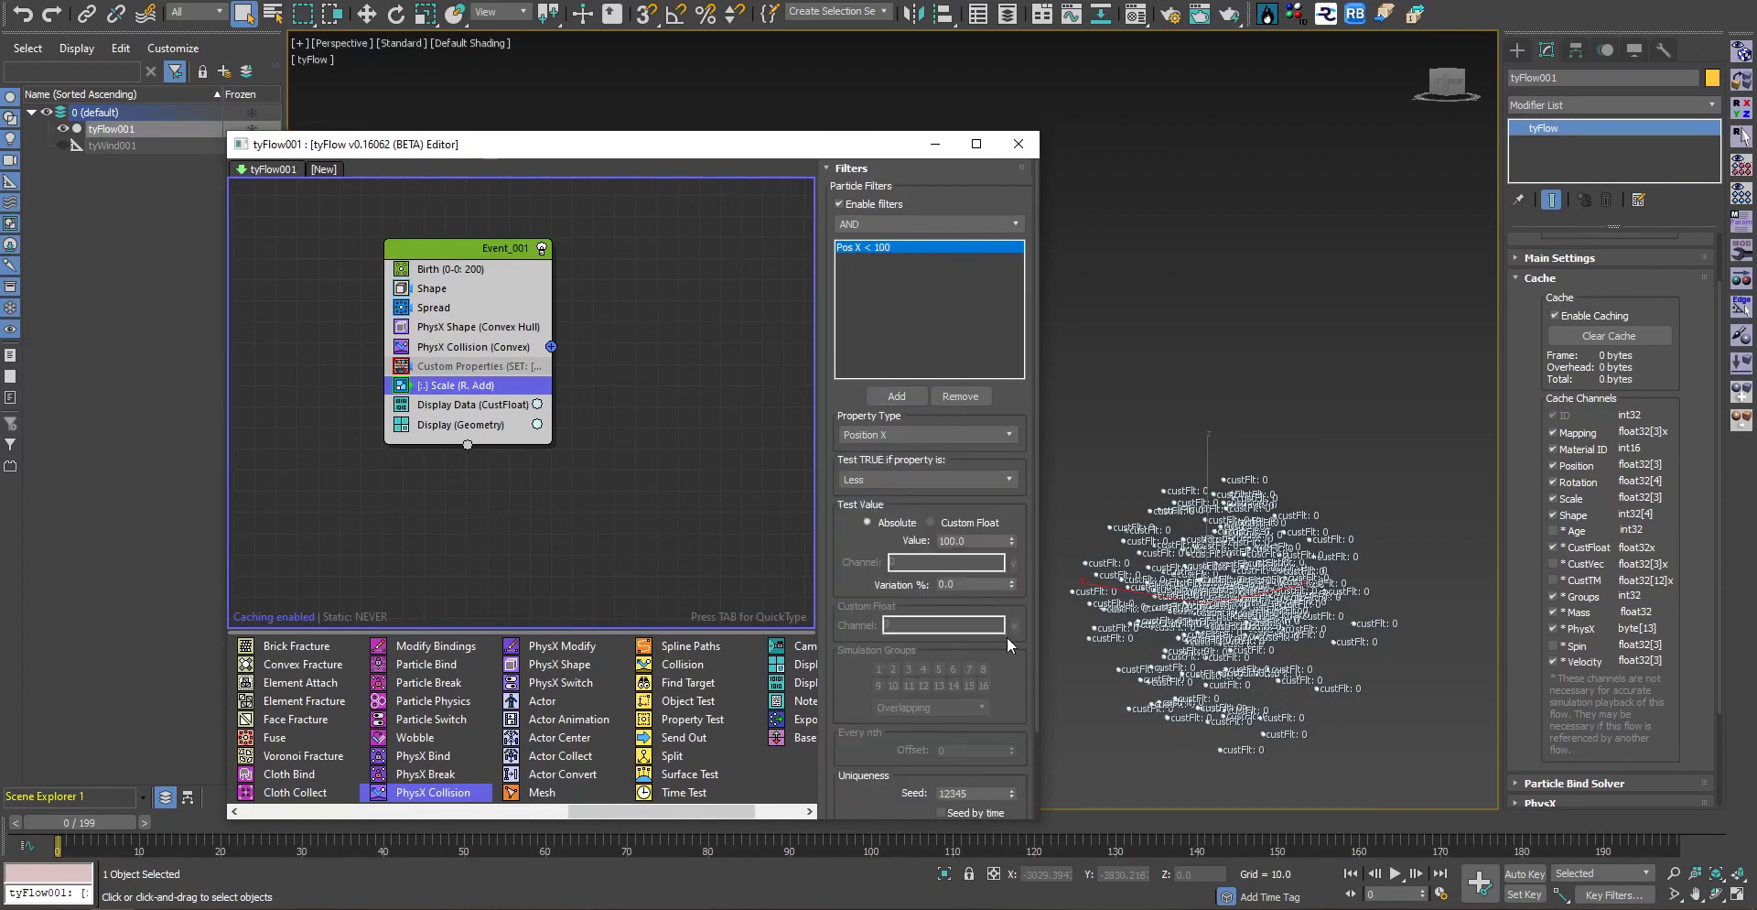
left_click(924, 432)
scroll(1005, 549, "down", 1)
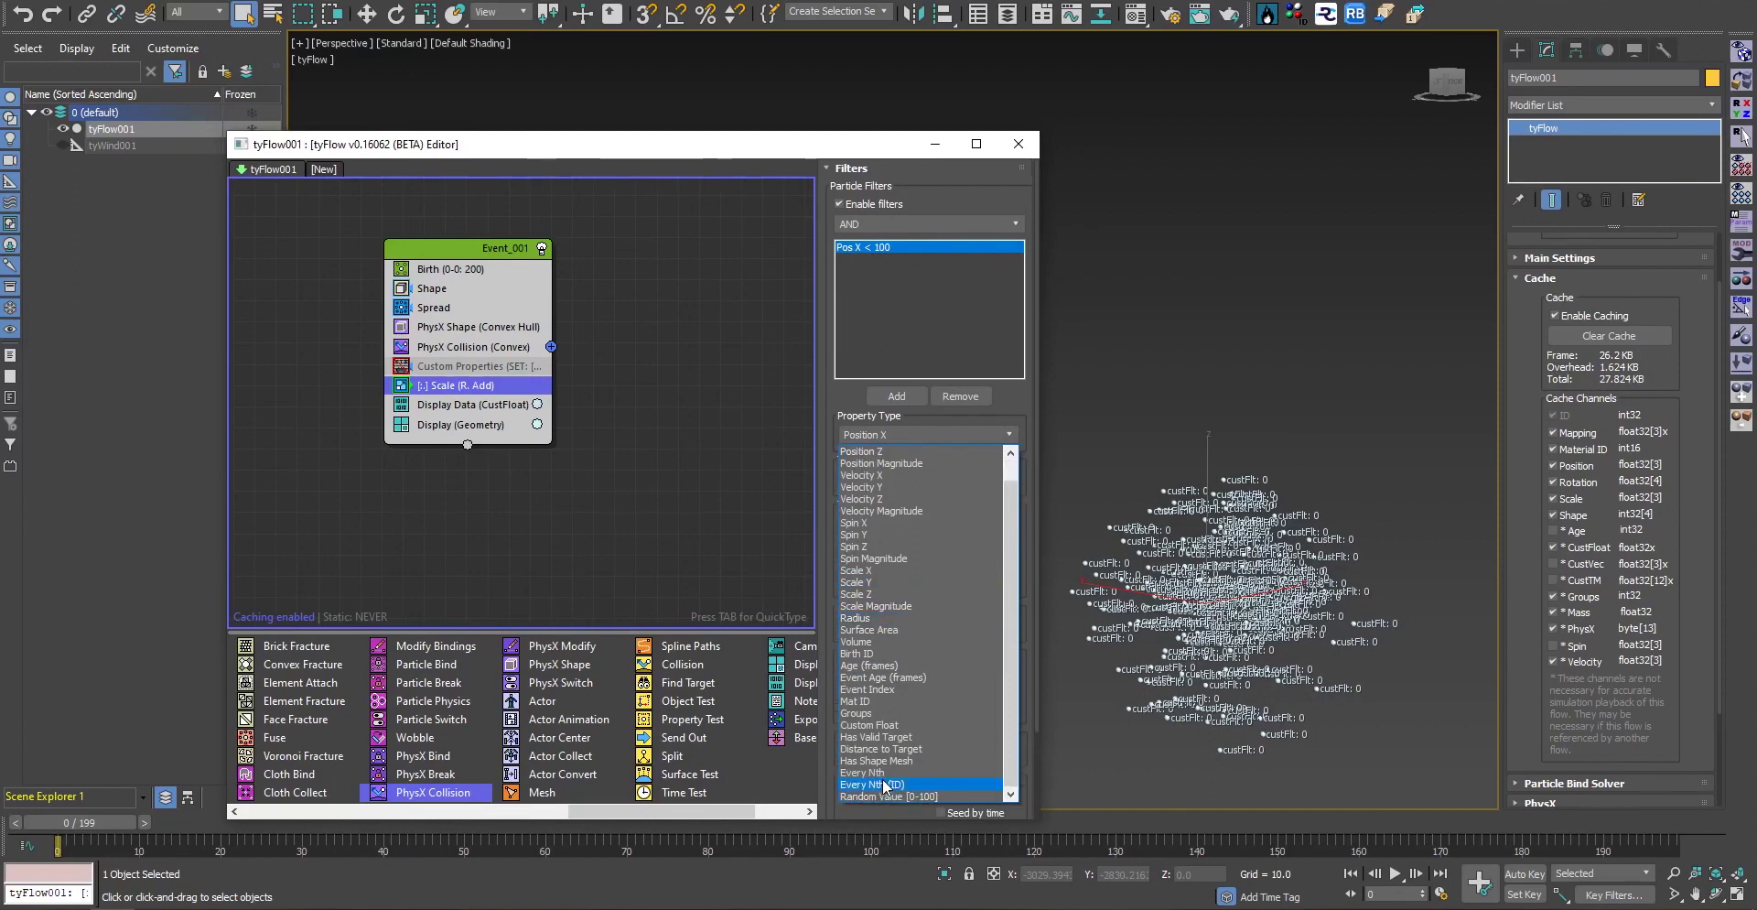
left_click(862, 724)
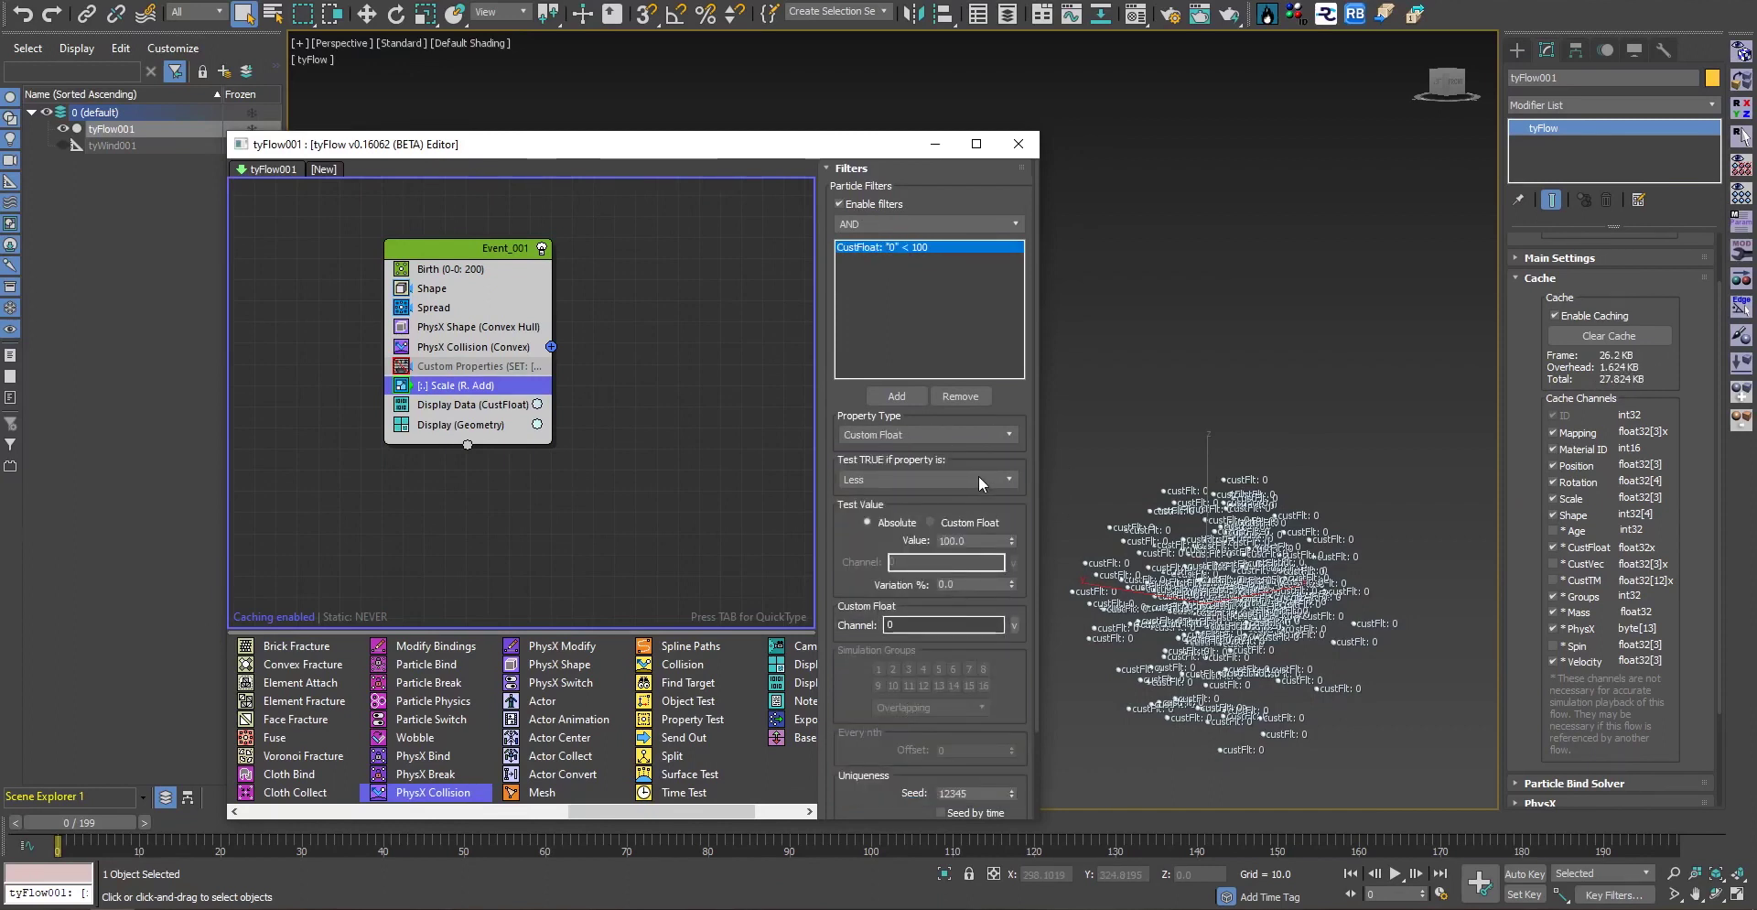
Make the Scale operator's filter test whether the DidCollide custom float is equal to 0
left_click(979, 475)
left_click(908, 513)
right_click(1012, 542)
left_click(1007, 476)
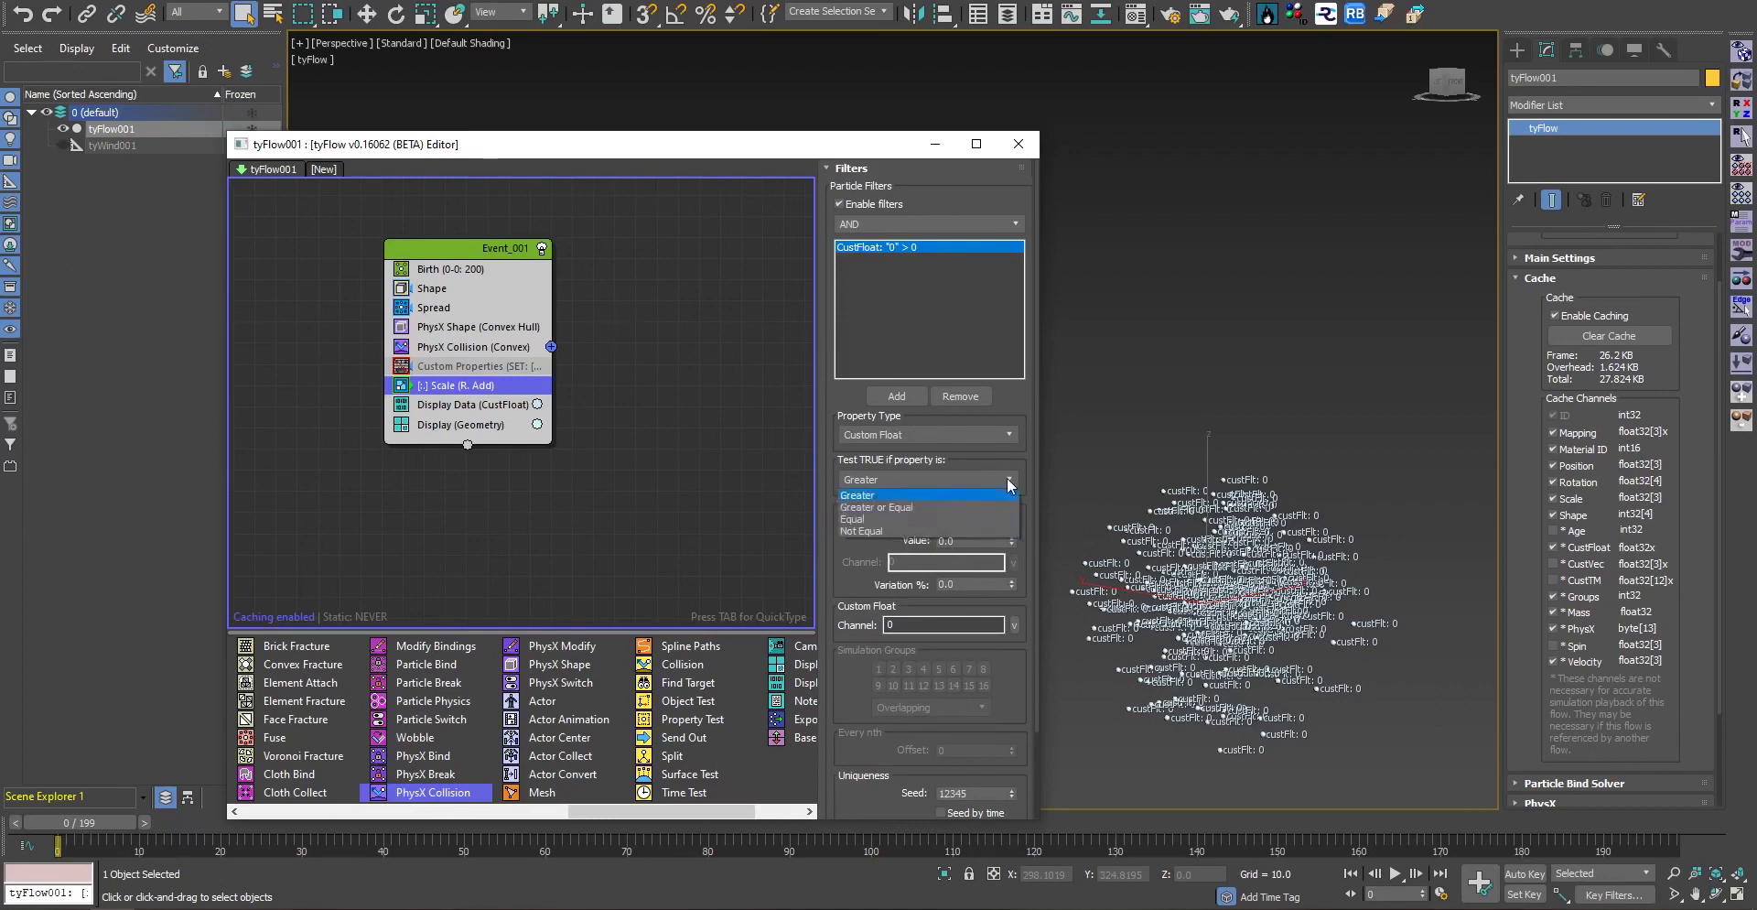
left_click(937, 541)
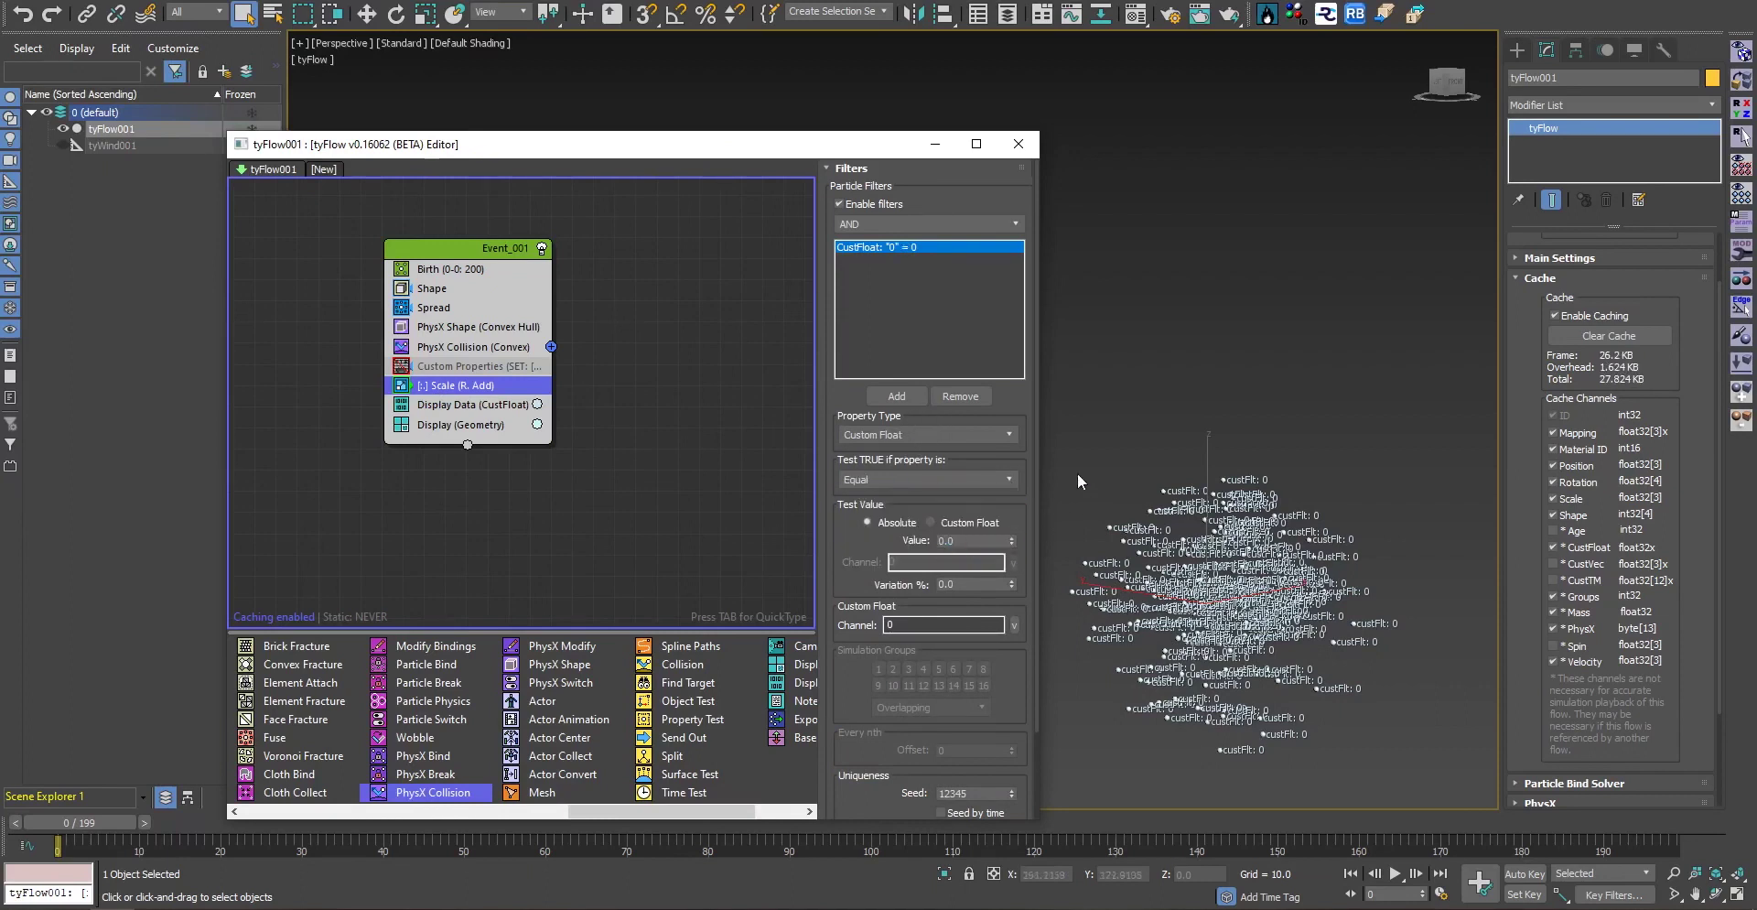
left_click(1013, 624)
left_click(1052, 659)
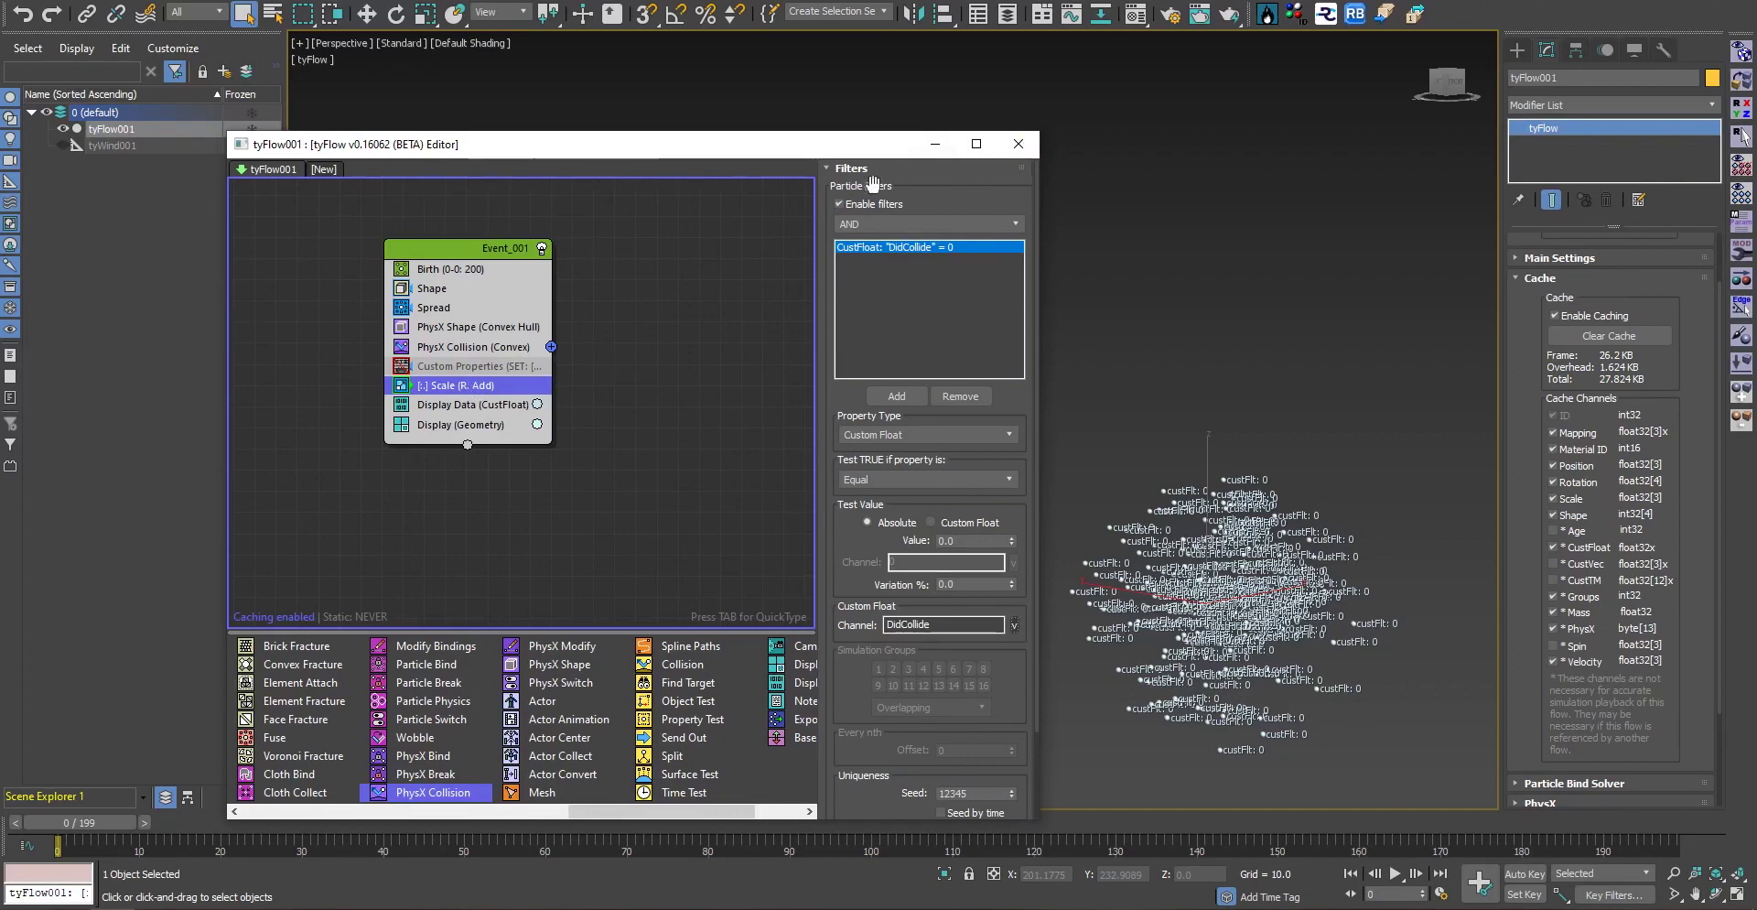
Scrub to about frame 157 to preview the filtered scaling, and turn off the Display Data operator
left_click_drag(97, 824, 1334, 835)
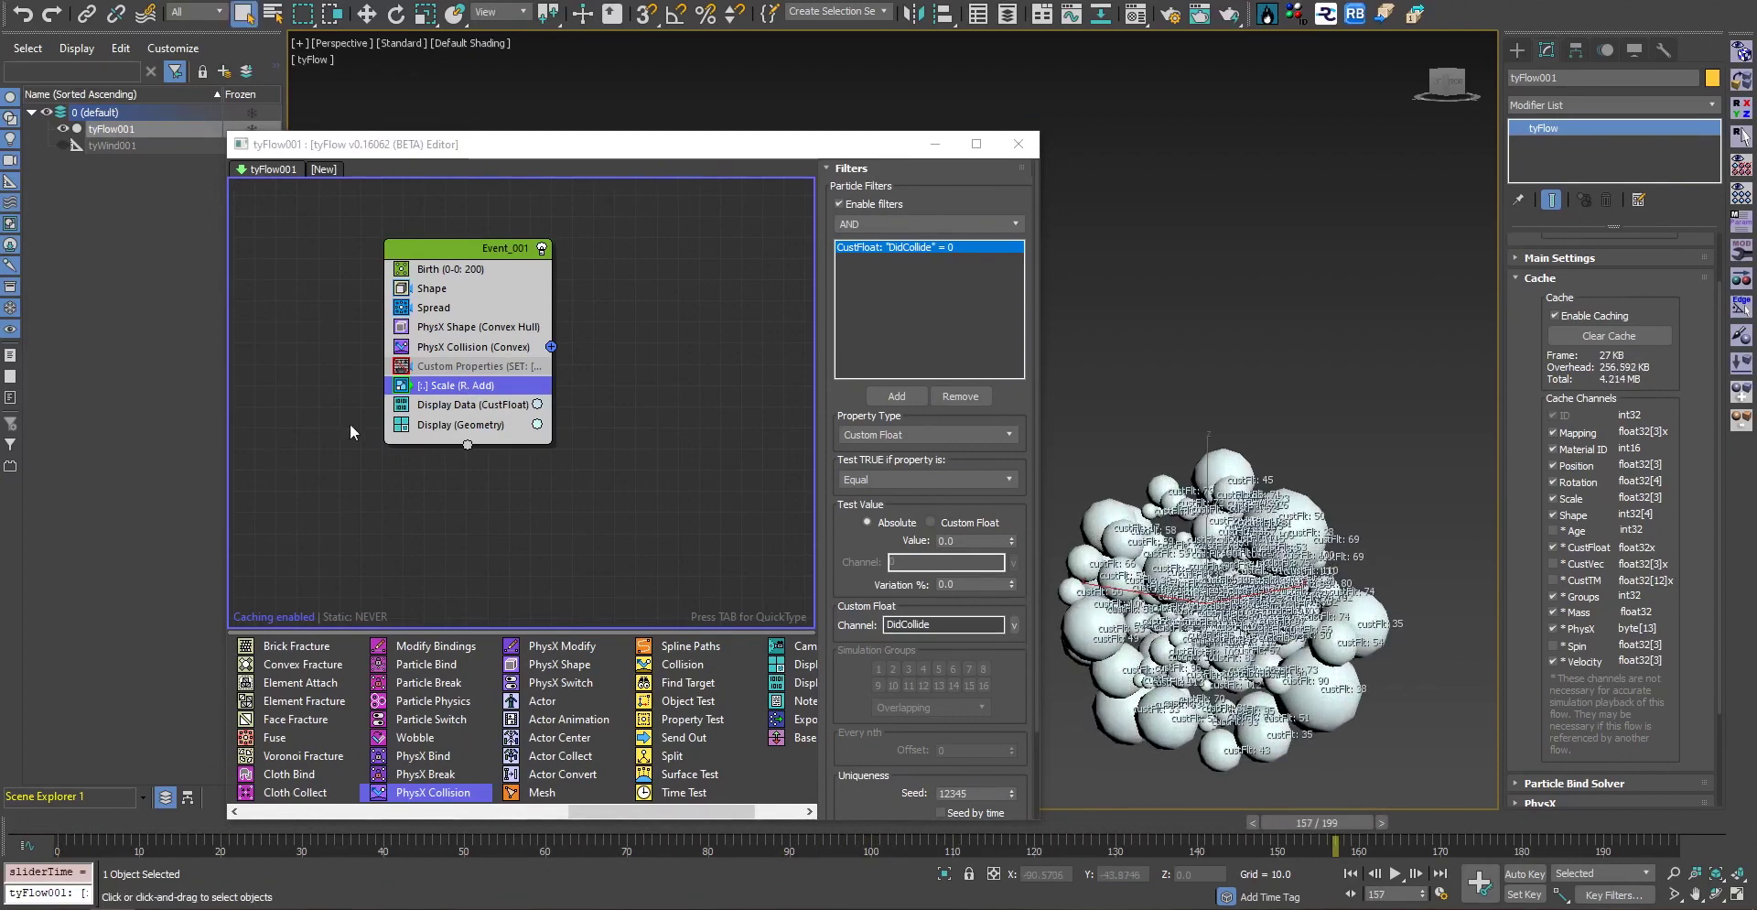
left_click(400, 404)
key("Home")
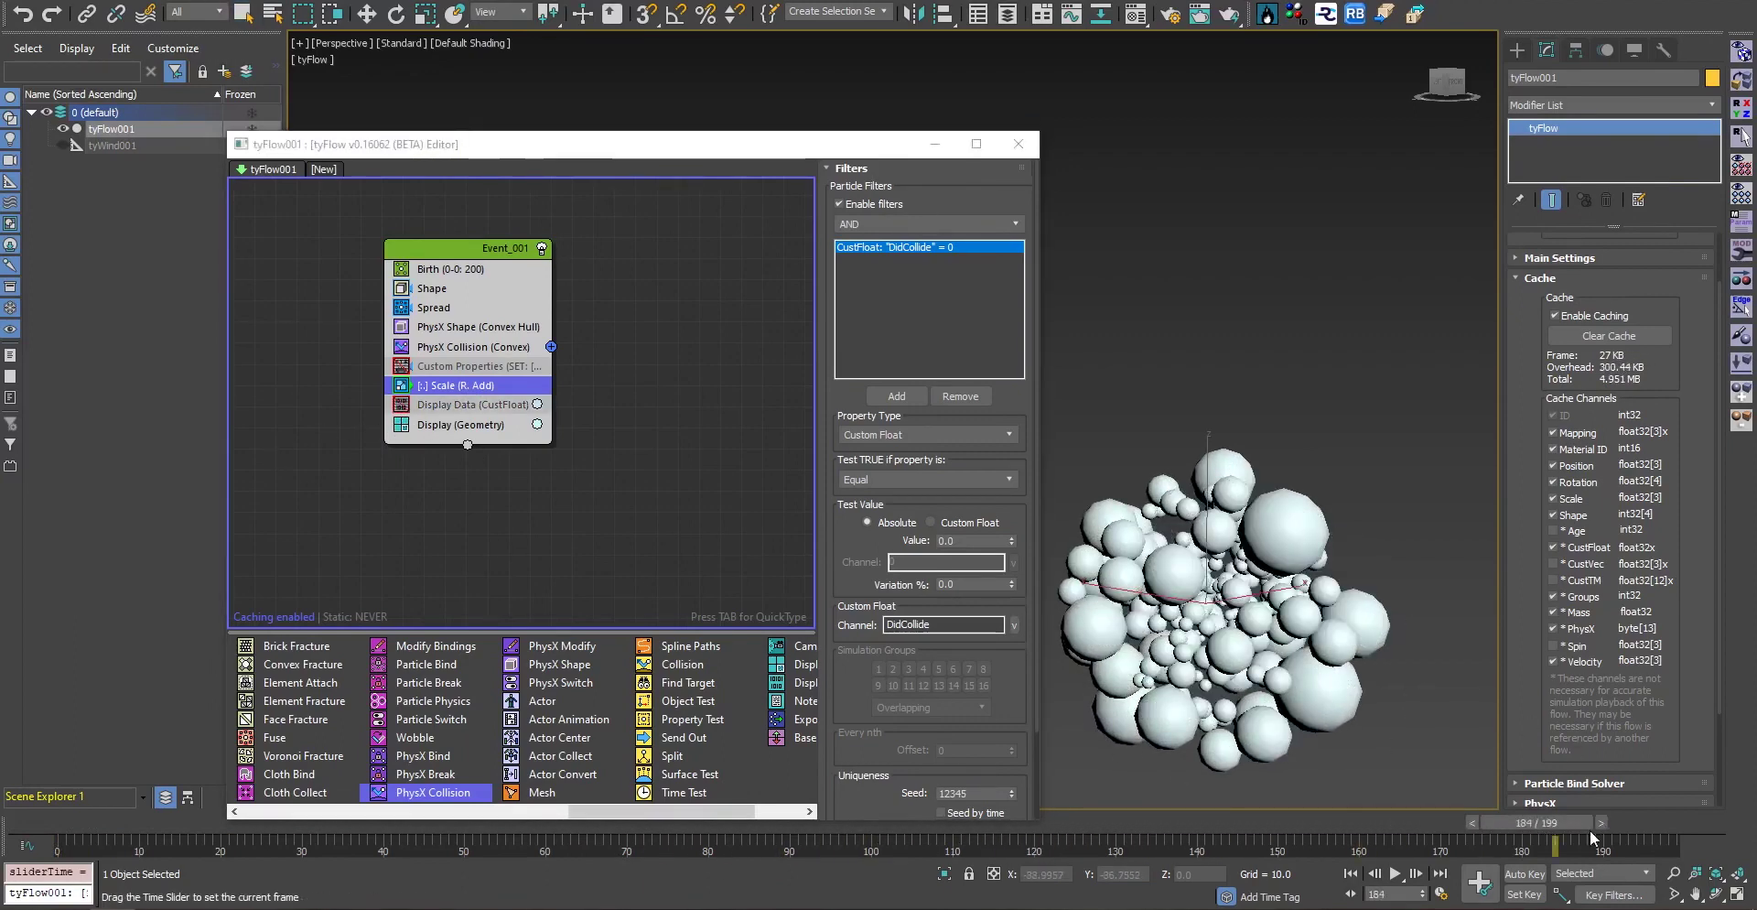
Play and scrub the simulation to examine how the particles grow and collide, and return to frame 0
left_click(1395, 874)
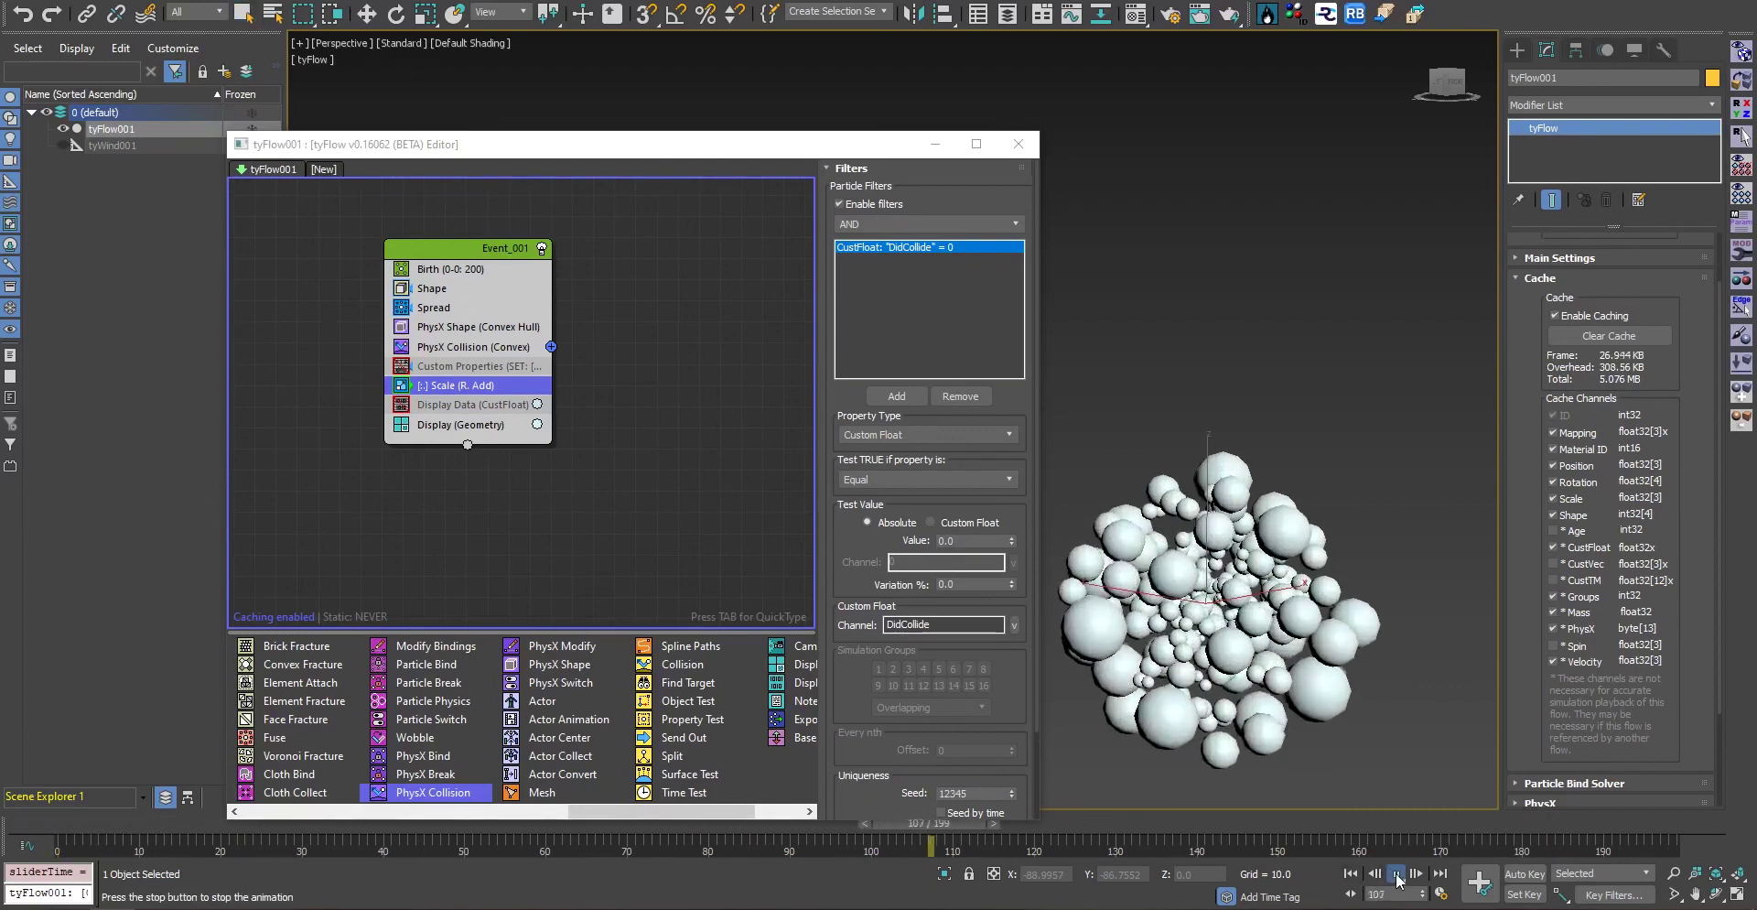
left_click(1396, 874)
left_click(1395, 874)
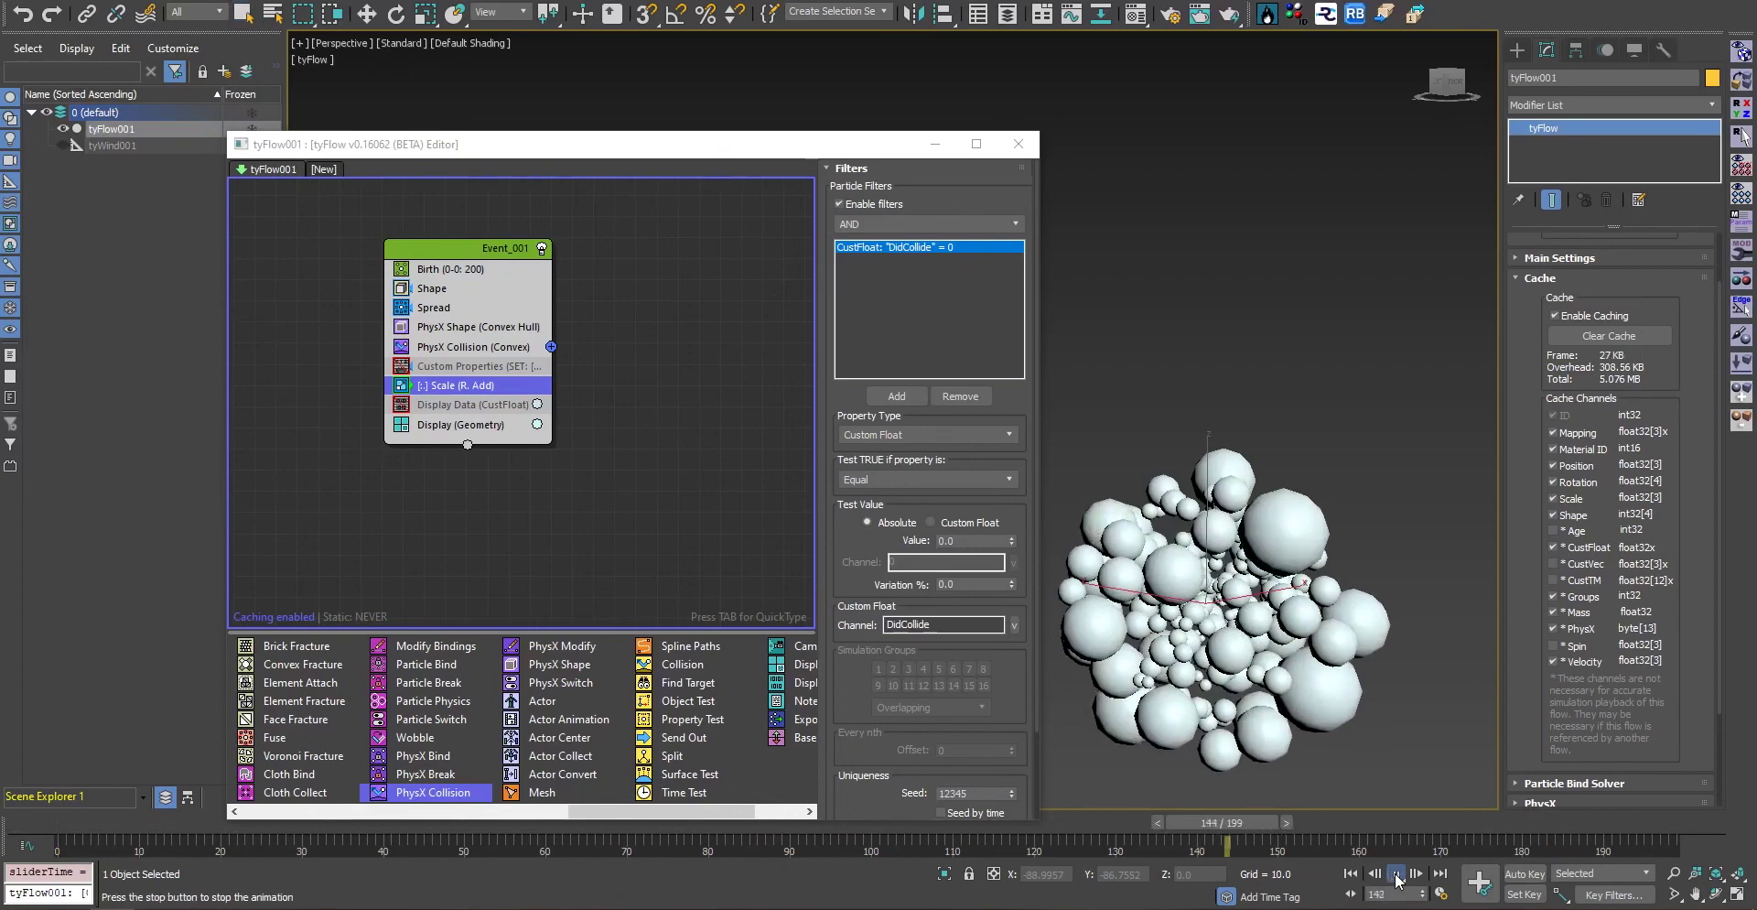
left_click_drag(1397, 826, 1246, 846)
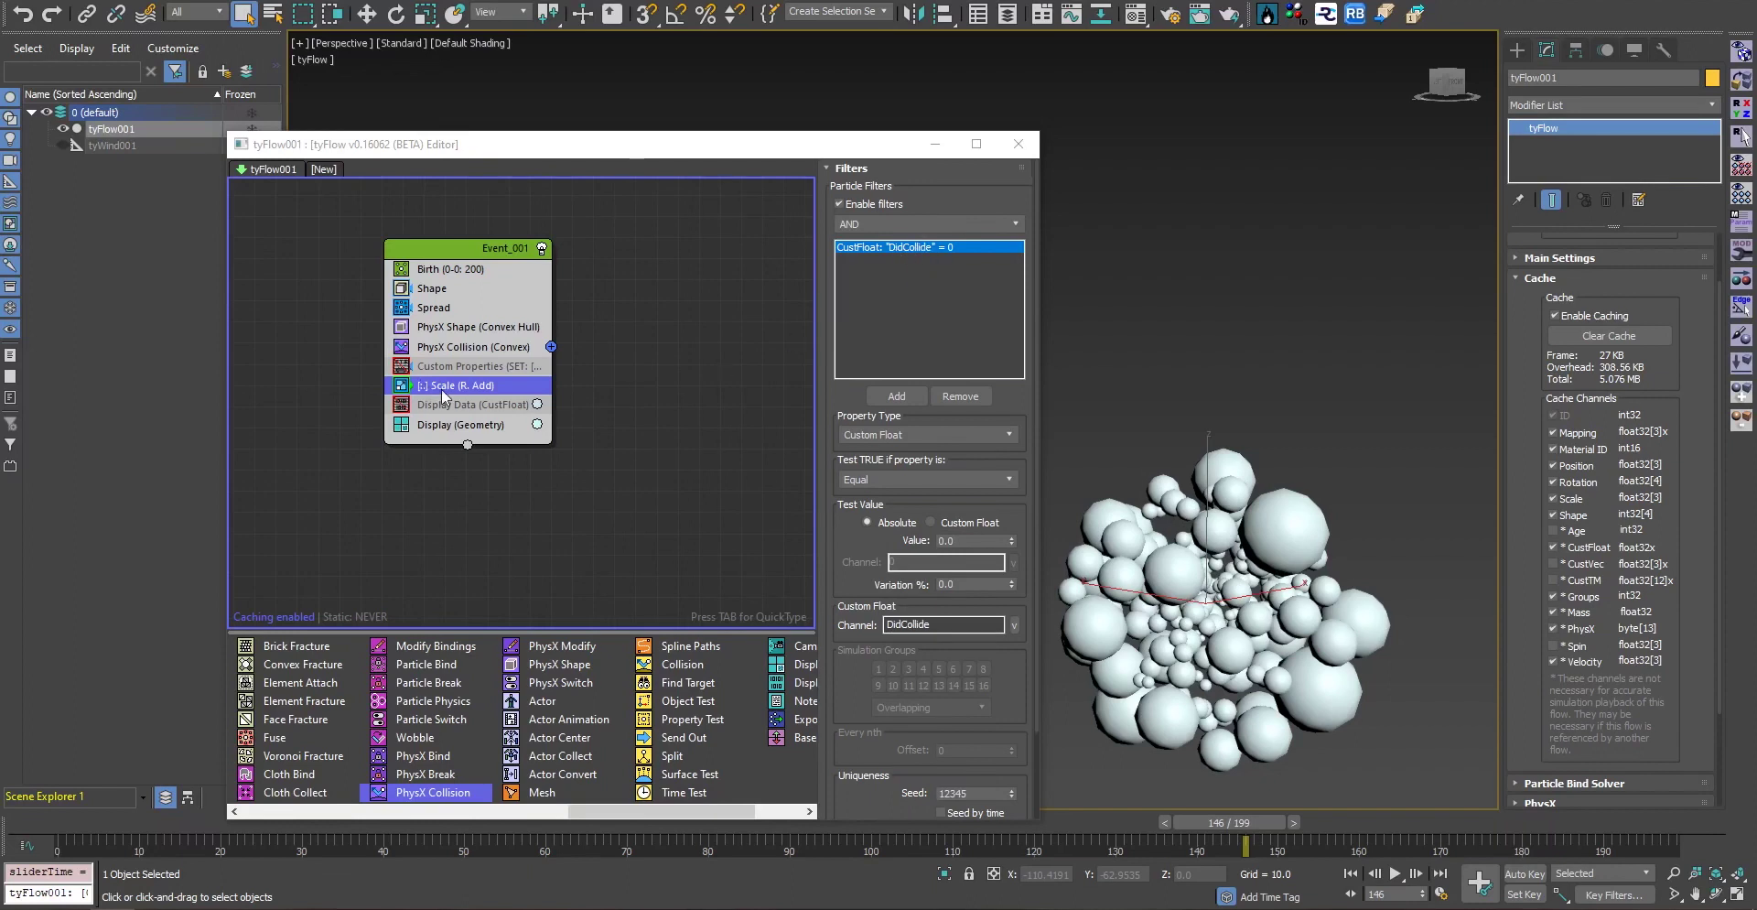
left_click(60, 824)
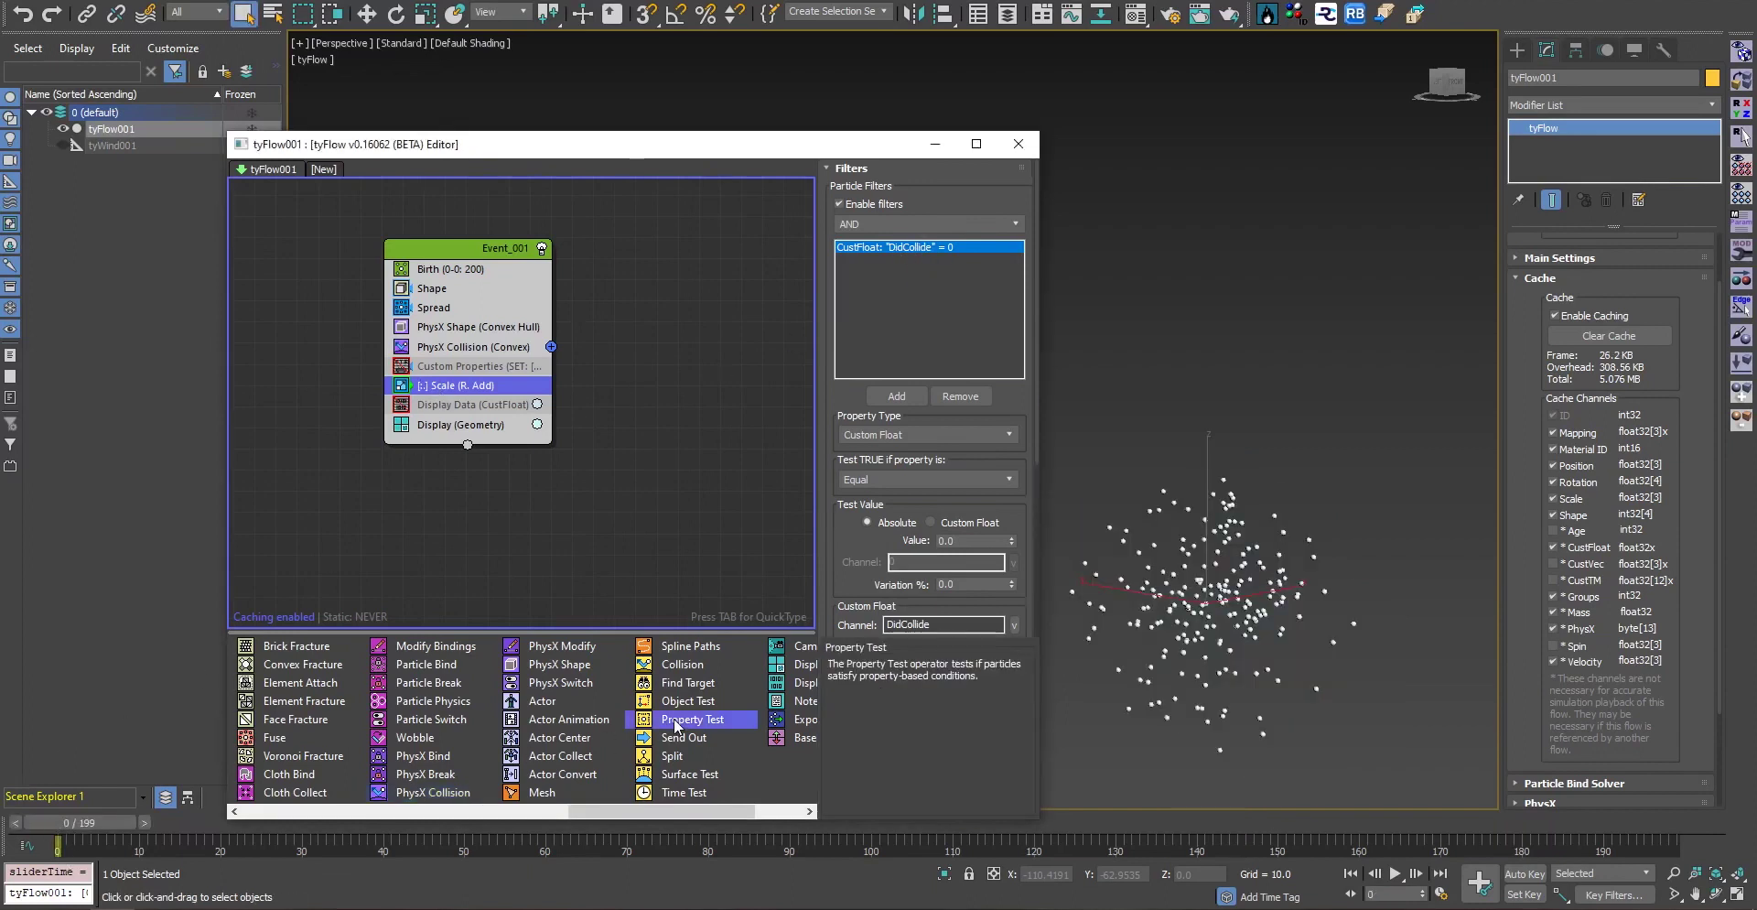
Insert a Property Test above Scale, set its test action to Ignore, and enable saving the test value when TRUE
left_click_drag(701, 727, 493, 379)
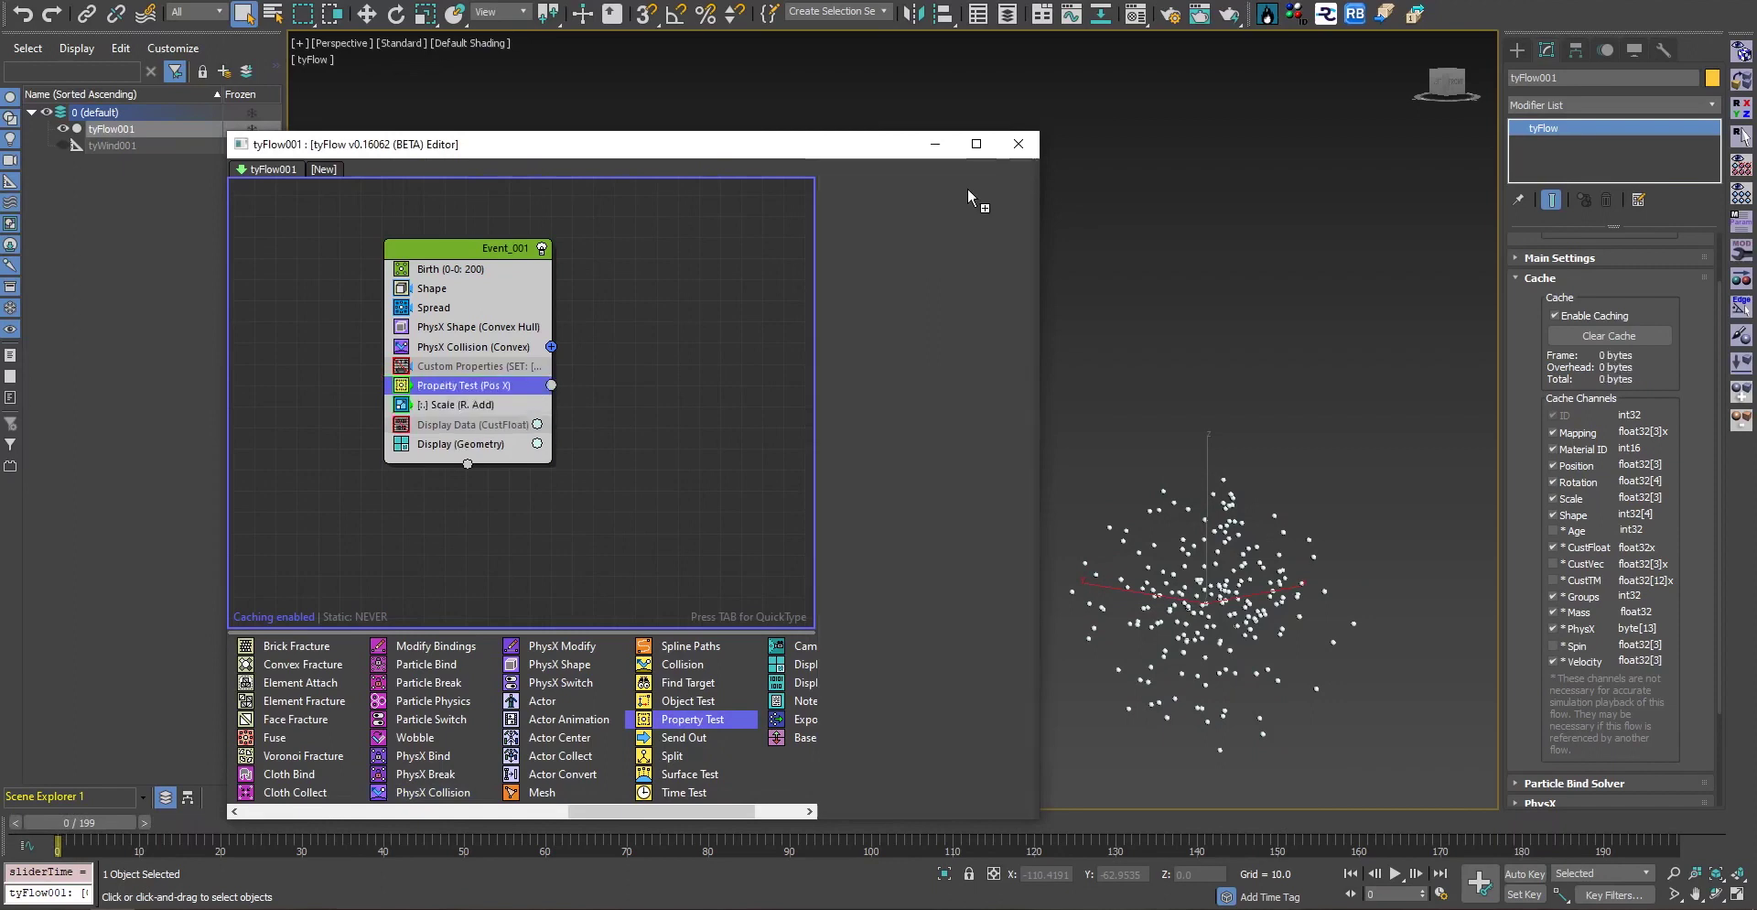
left_click(864, 206)
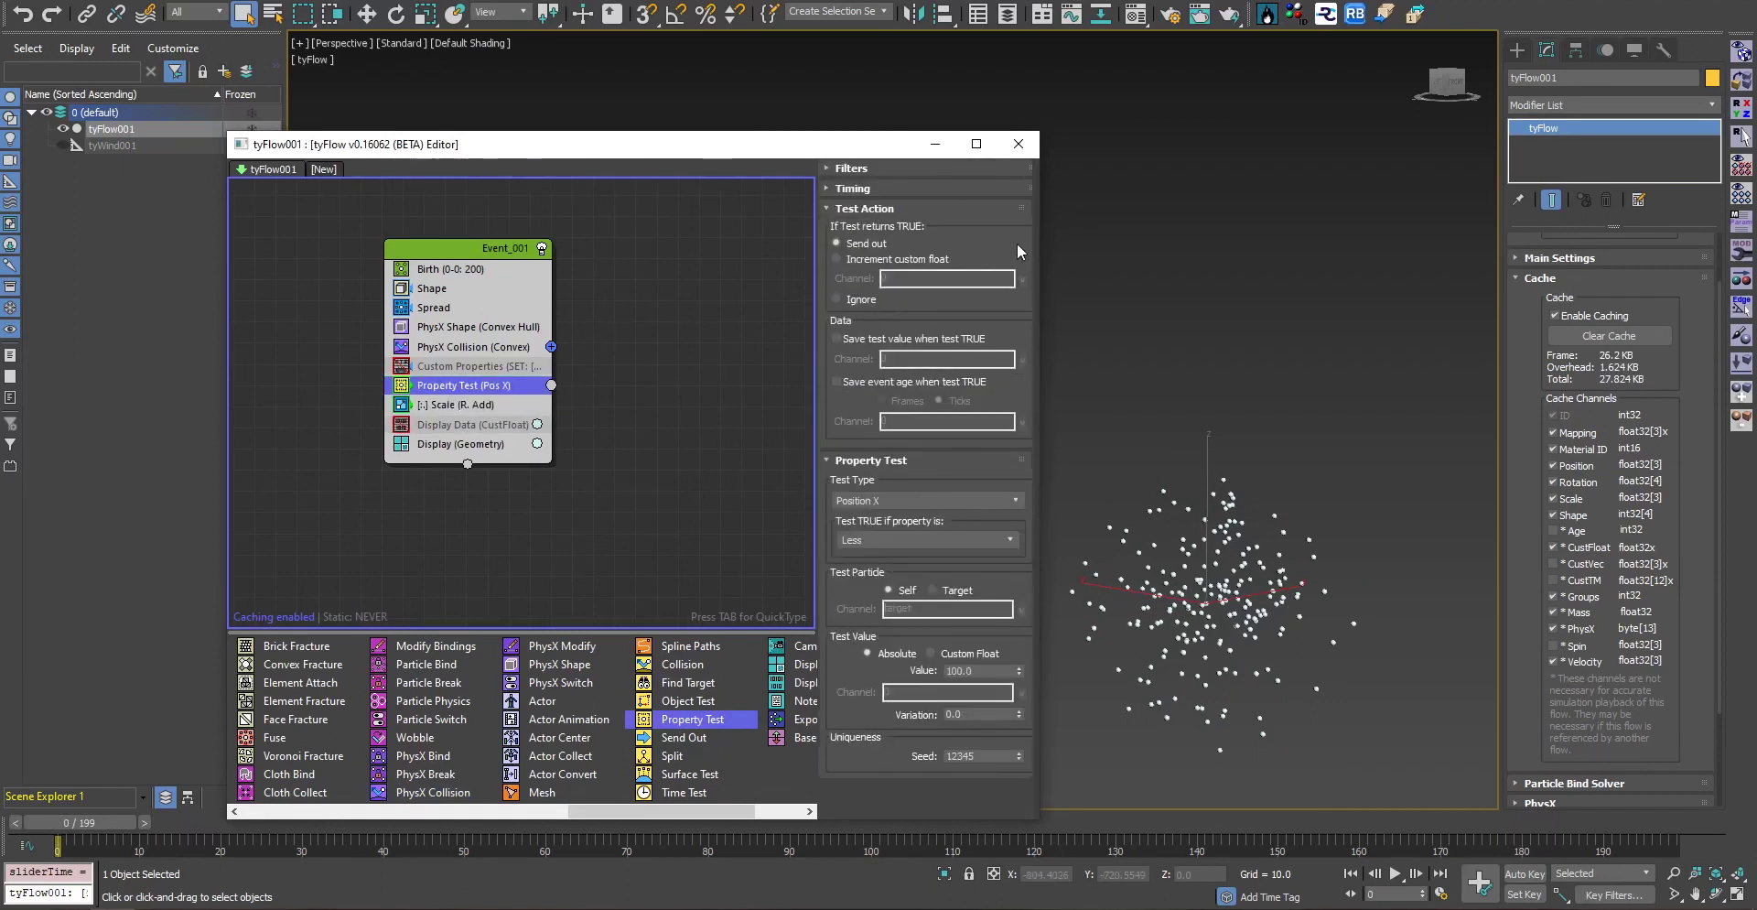
left_click(930, 253)
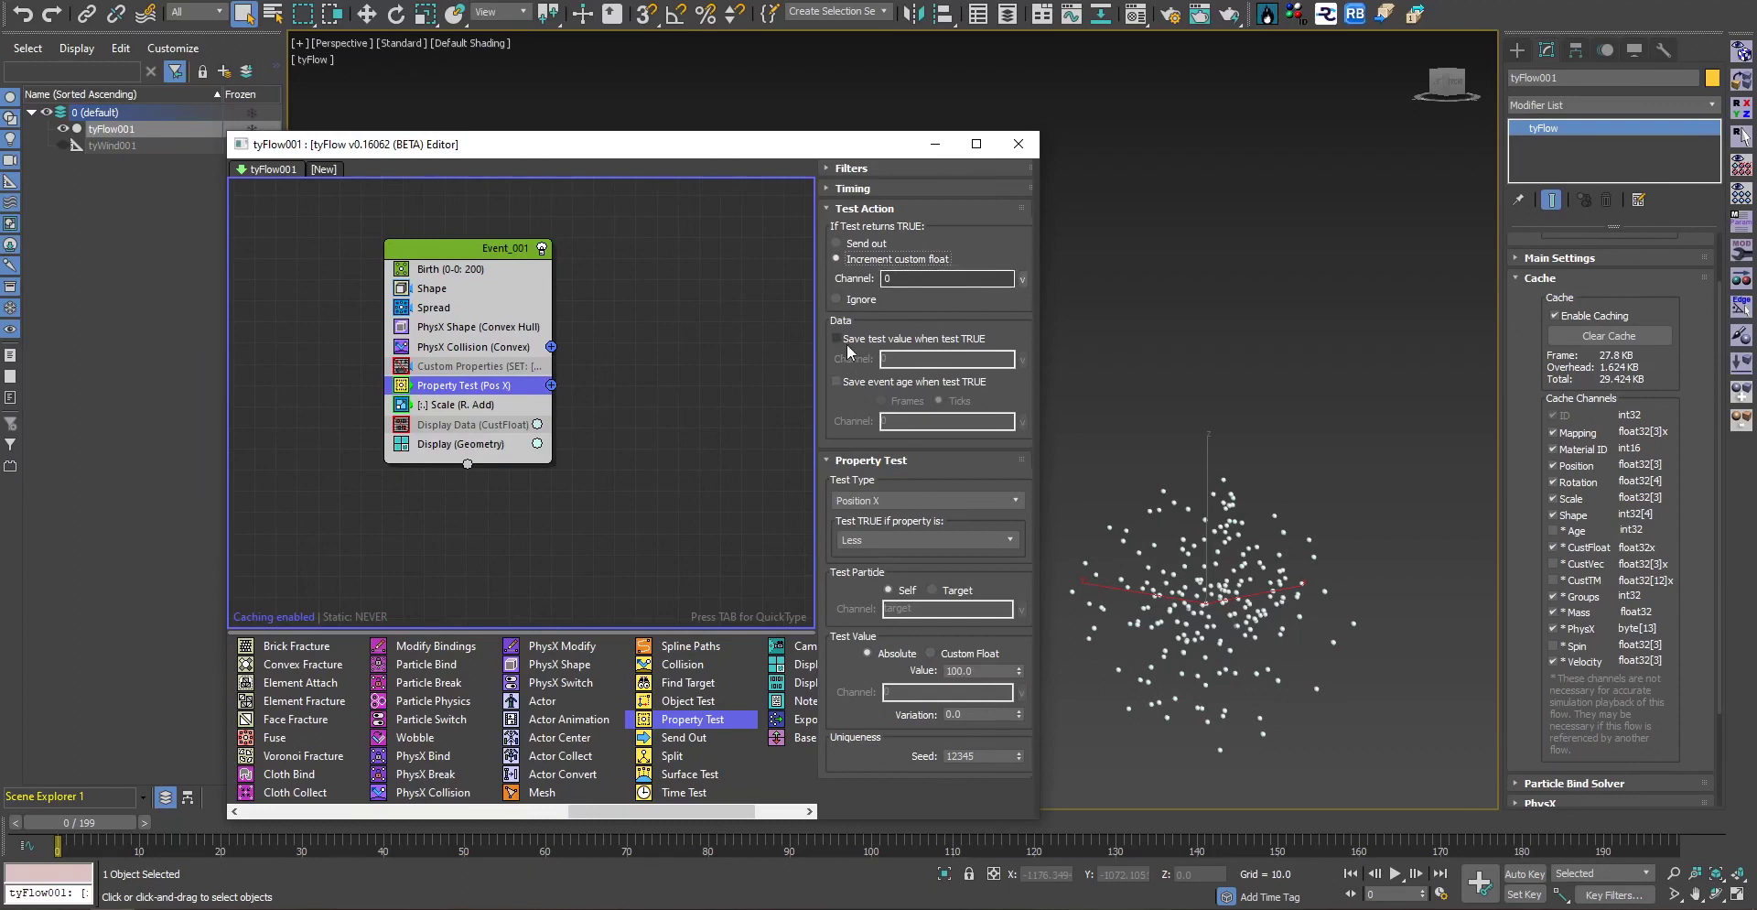
left_click(913, 339)
left_click(860, 299)
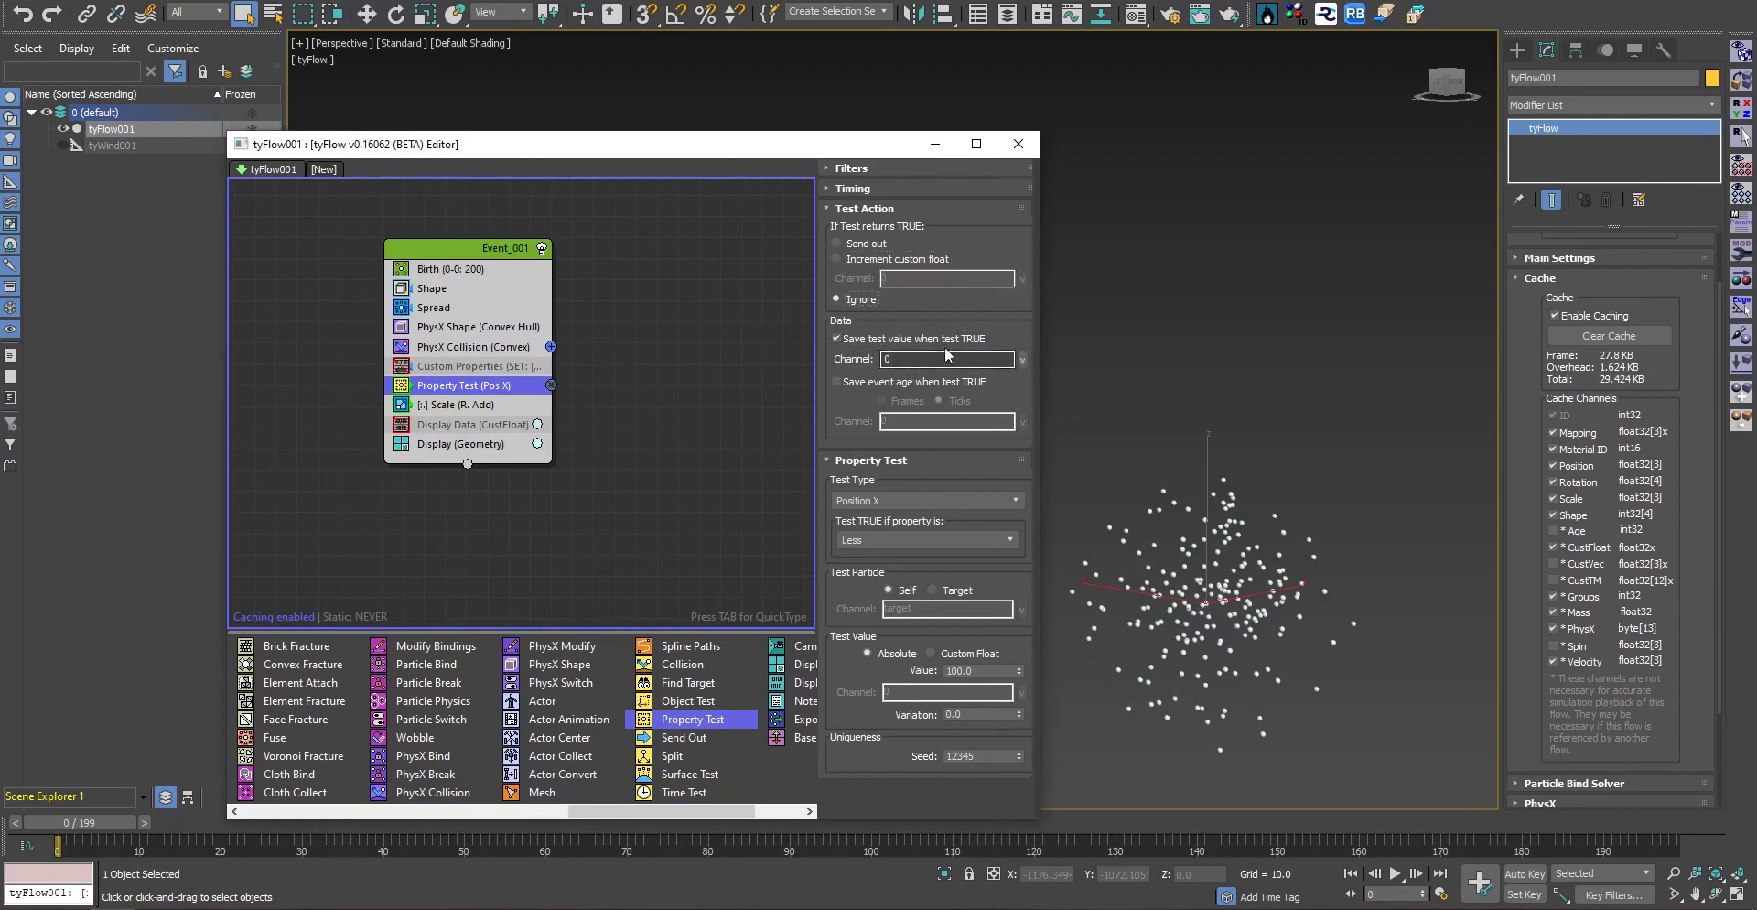
Open the Scale operator's particle filter settings
left_click(444, 408)
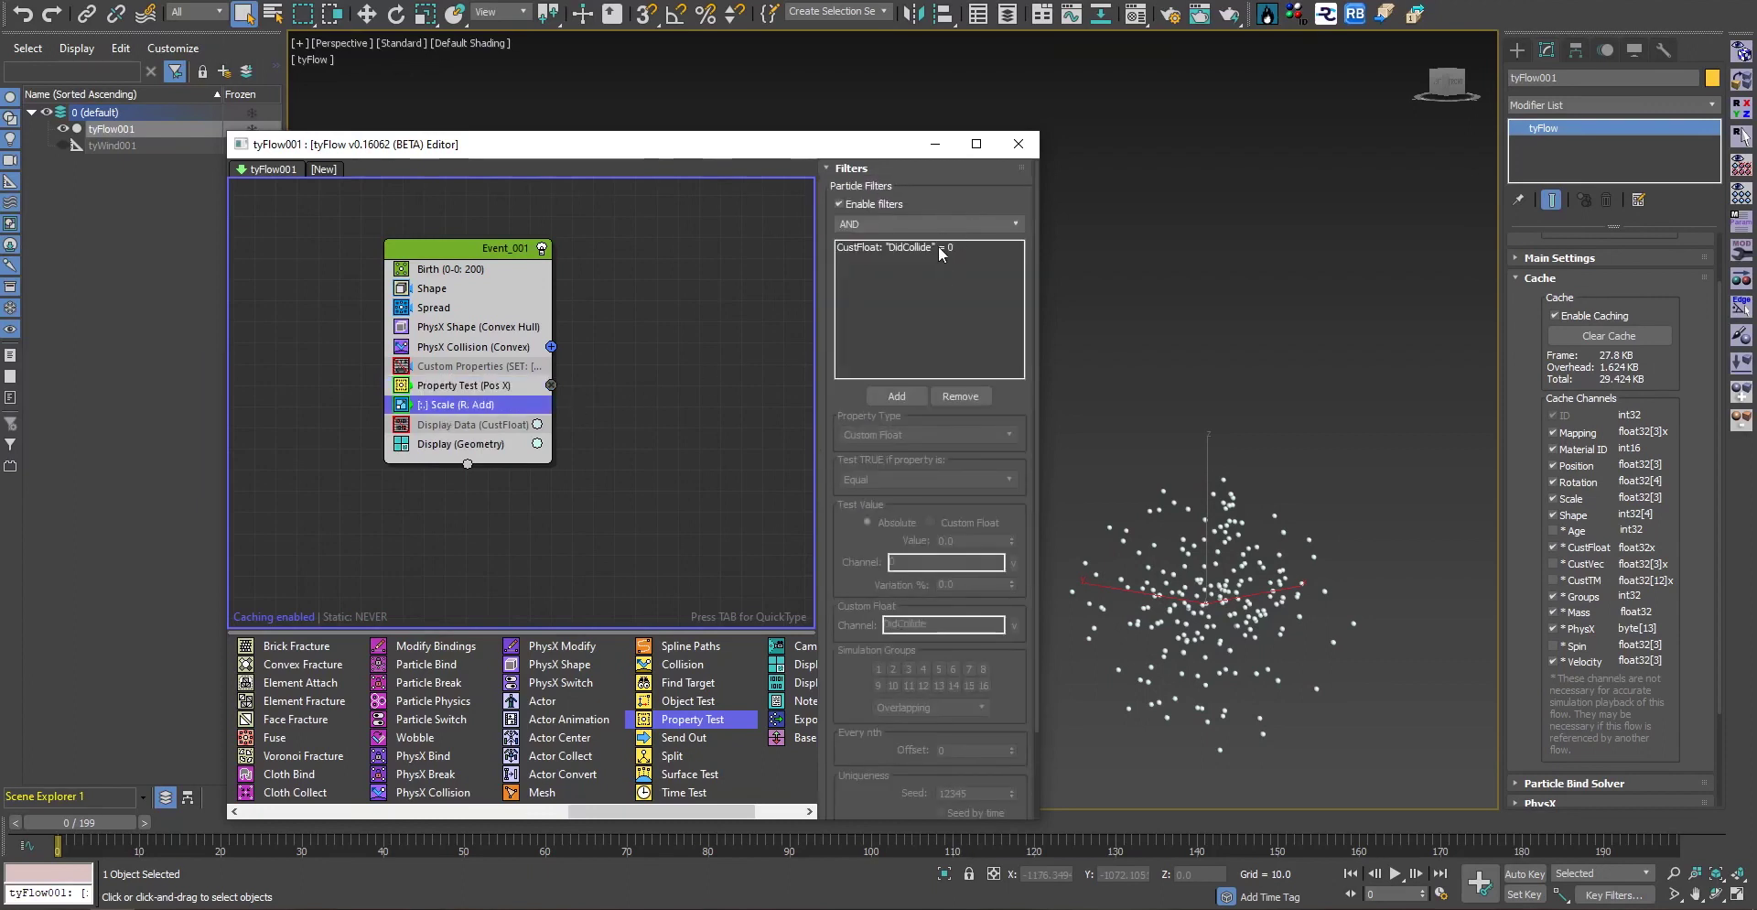